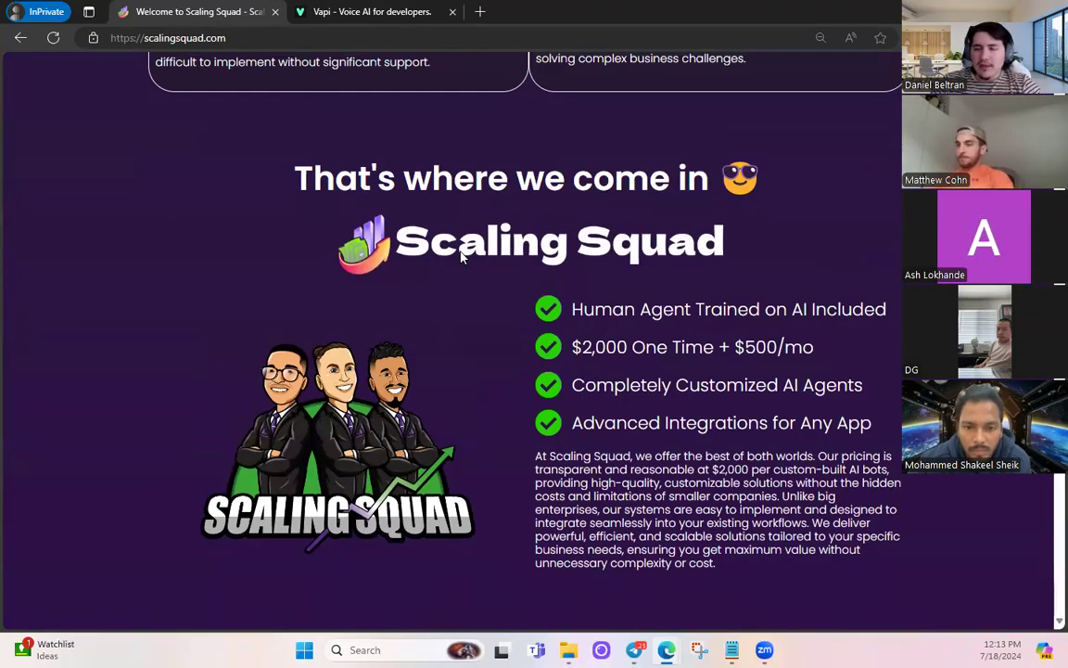
# - Highlight the $500/mo price and the 'Human Agent Trained on AI Included' line
pyautogui.moveTo(738, 347); pyautogui.dragTo(813, 347)
pyautogui.click(674, 353)
pyautogui.moveTo(737, 348); pyautogui.dragTo(816, 350)
pyautogui.click(816, 358)
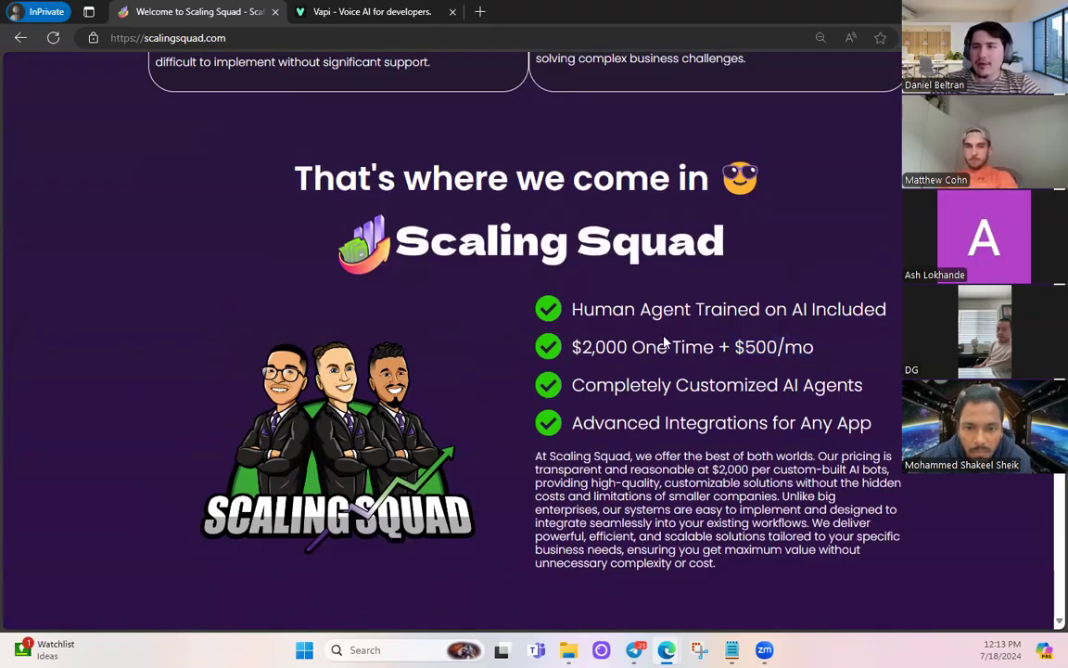
pyautogui.moveTo(573, 309); pyautogui.dragTo(885, 310)
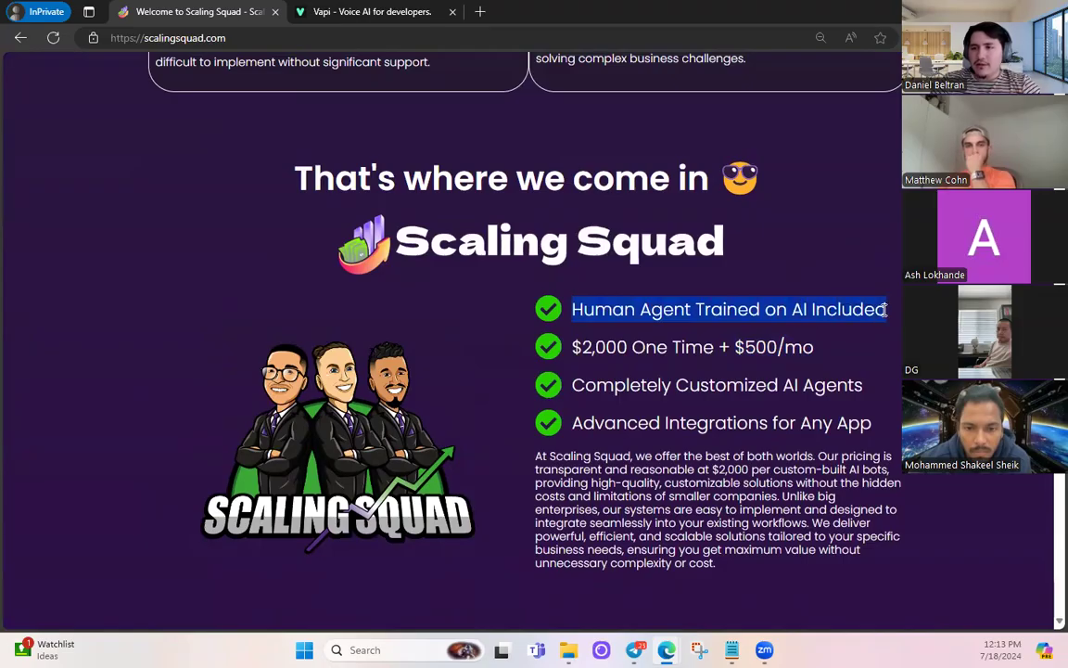
pyautogui.click(844, 342)
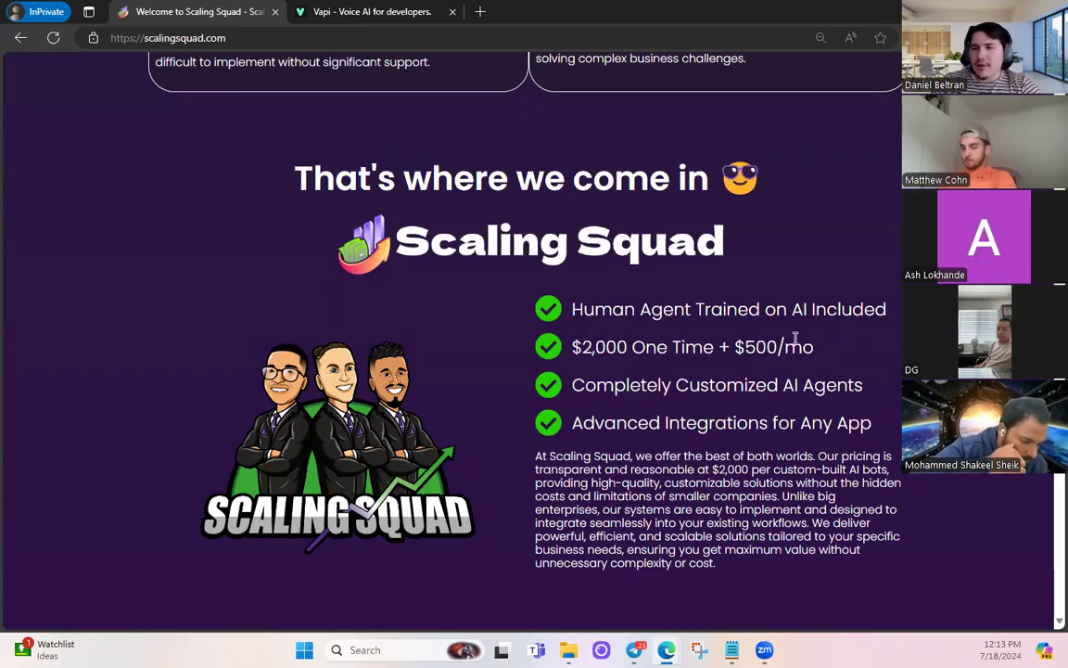
pyautogui.moveTo(572, 312); pyautogui.dragTo(888, 310)
pyautogui.click(823, 382)
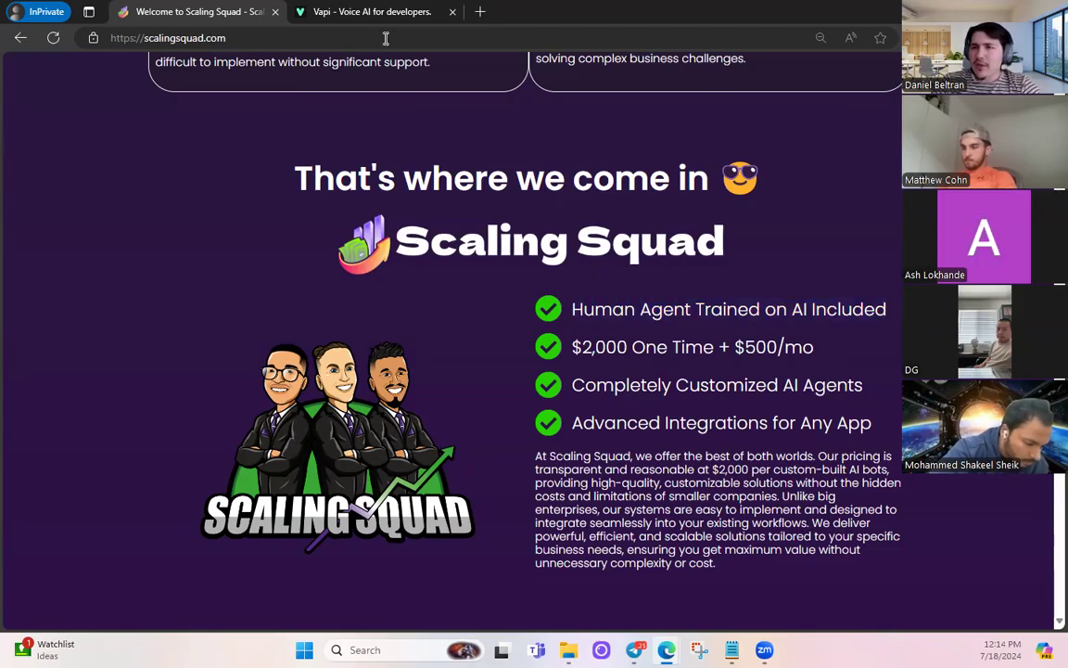
pyautogui.click(365, 12)
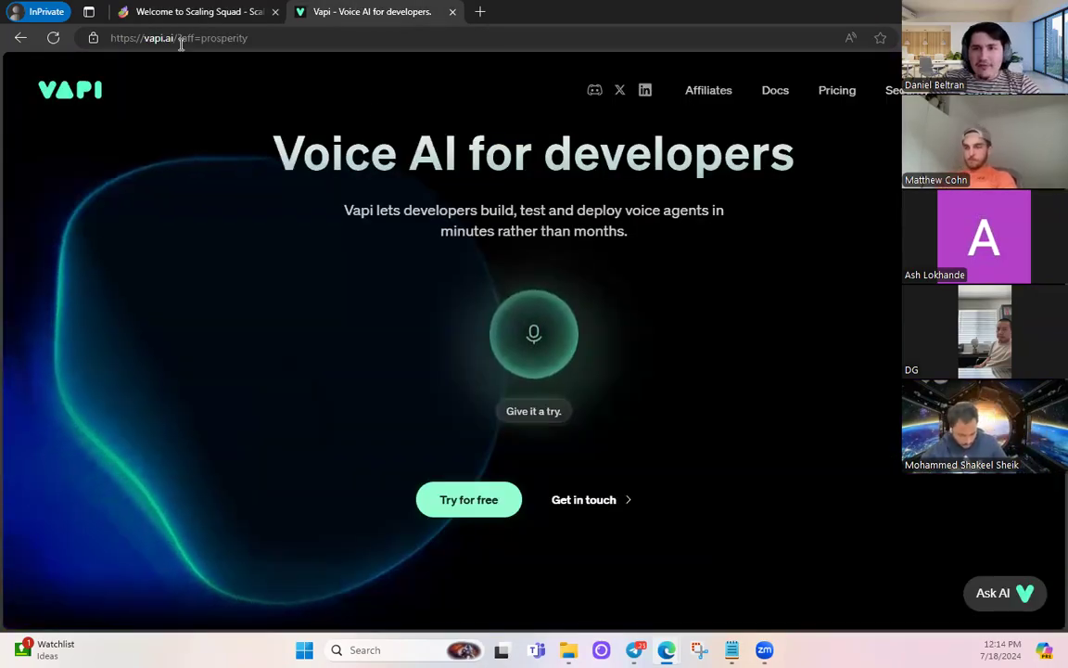
pyautogui.moveTo(252, 41); pyautogui.dragTo(176, 41)
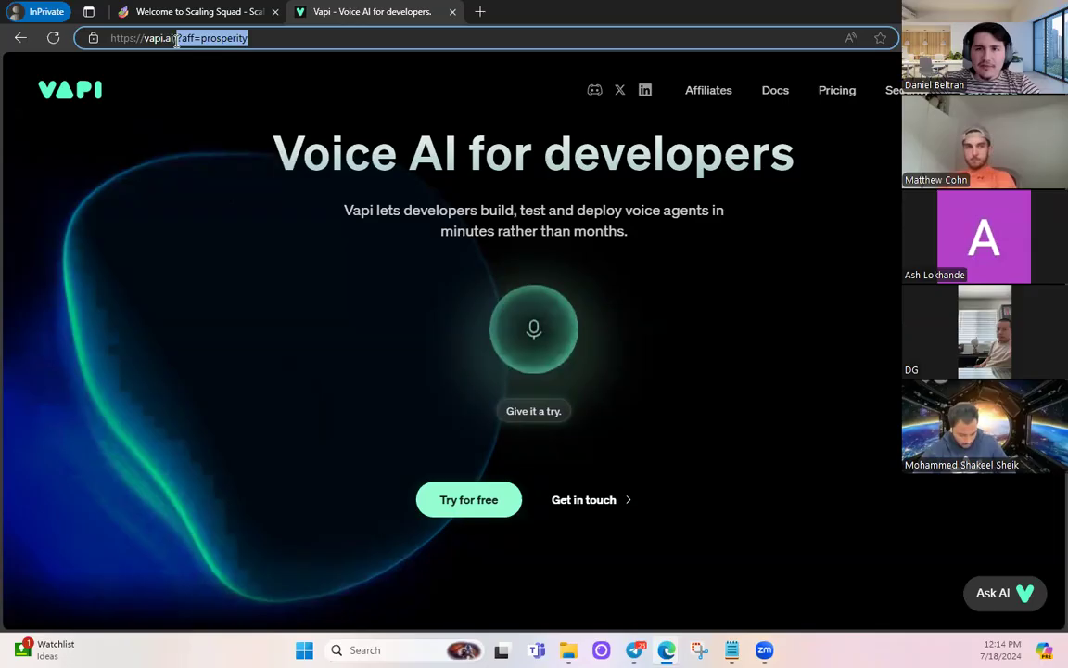
pyautogui.click(176, 40)
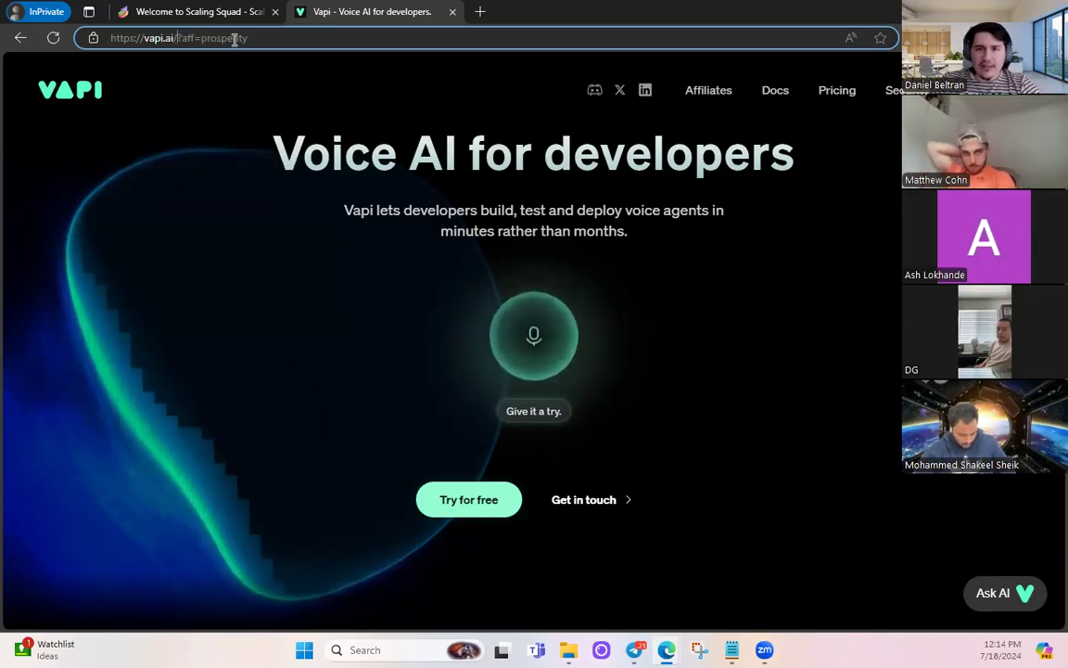
# - Generate a disposable address on 10minutemail.net and copy it to the clipboard
pyautogui.click(479, 11)
pyautogui.write('10min')
pyautogui.press('Return')
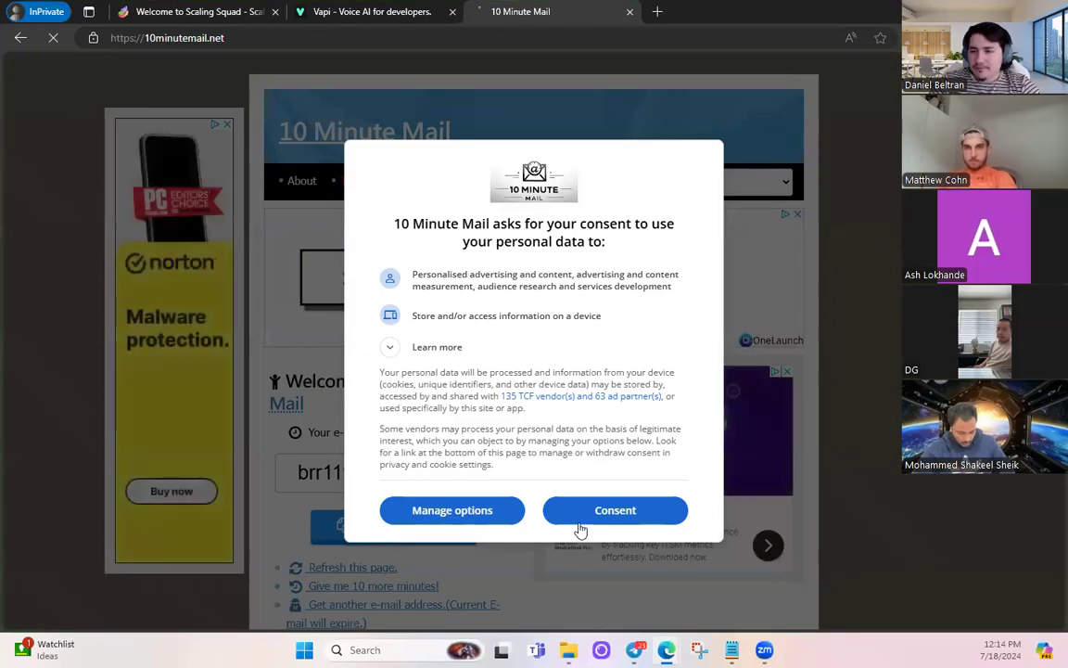
pyautogui.click(577, 518)
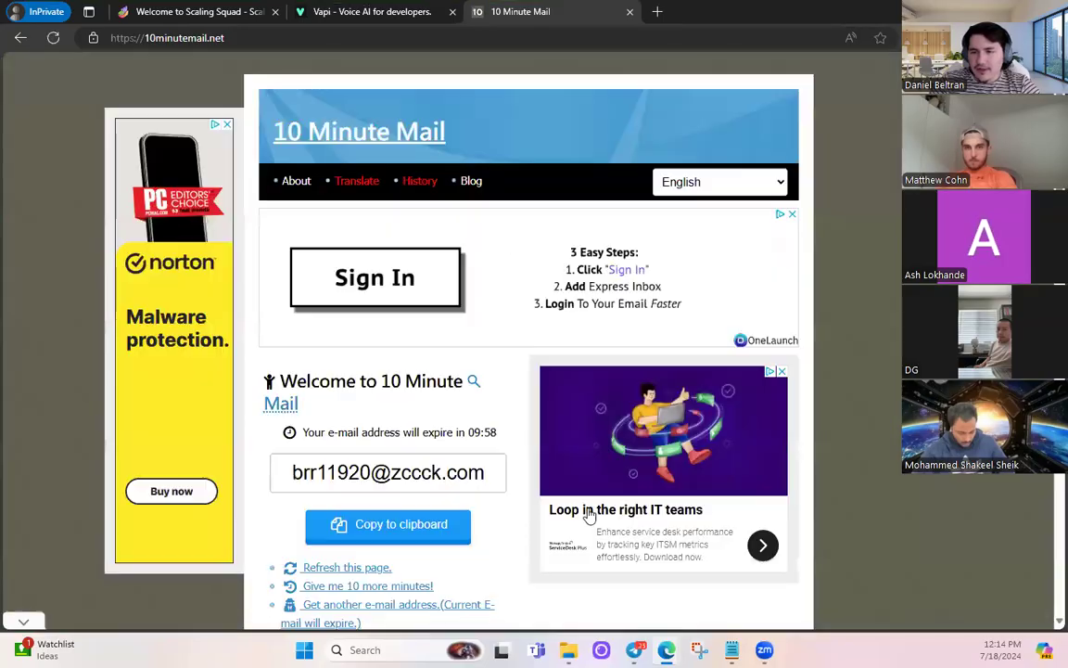
pyautogui.scroll(-2, 367, 455)
pyautogui.click(896, 549)
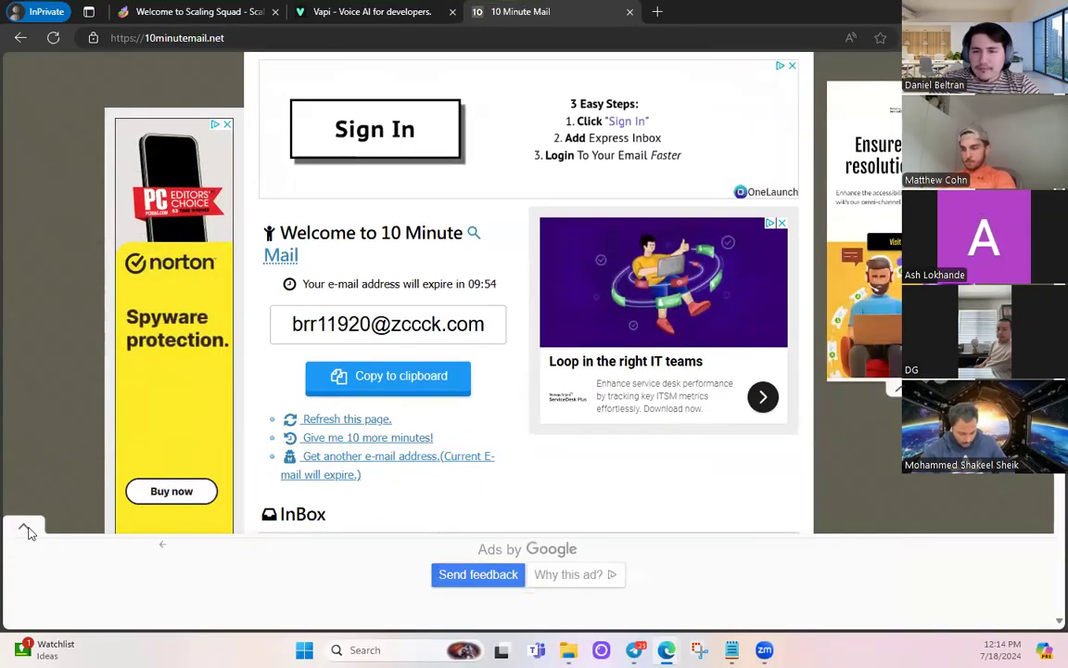
pyautogui.click(24, 527)
pyautogui.click(388, 381)
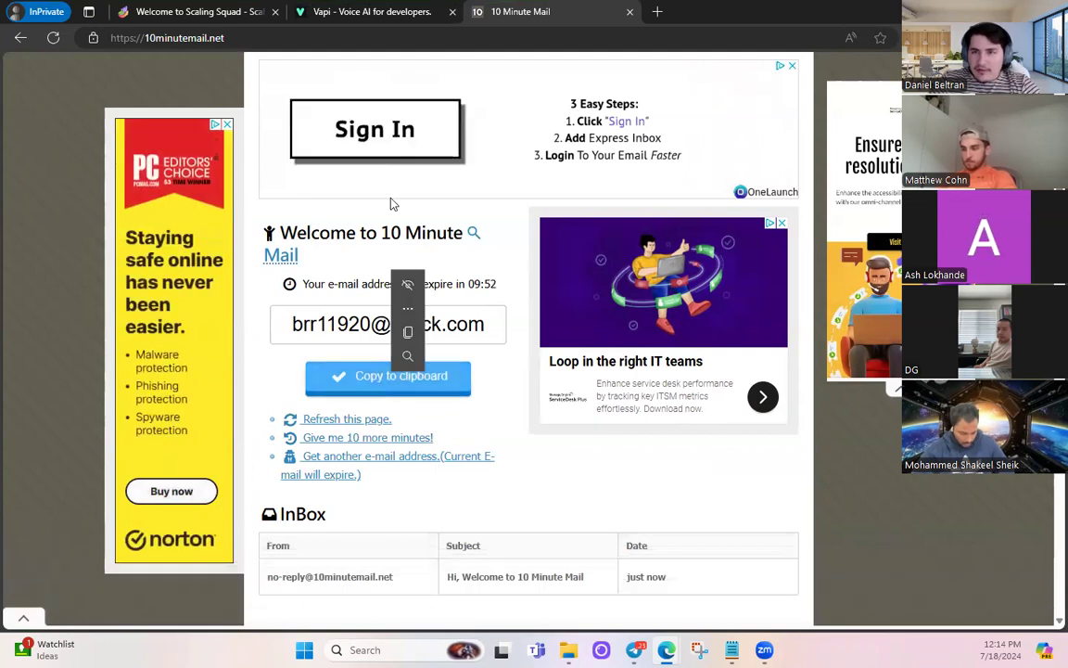
pyautogui.click(357, 10)
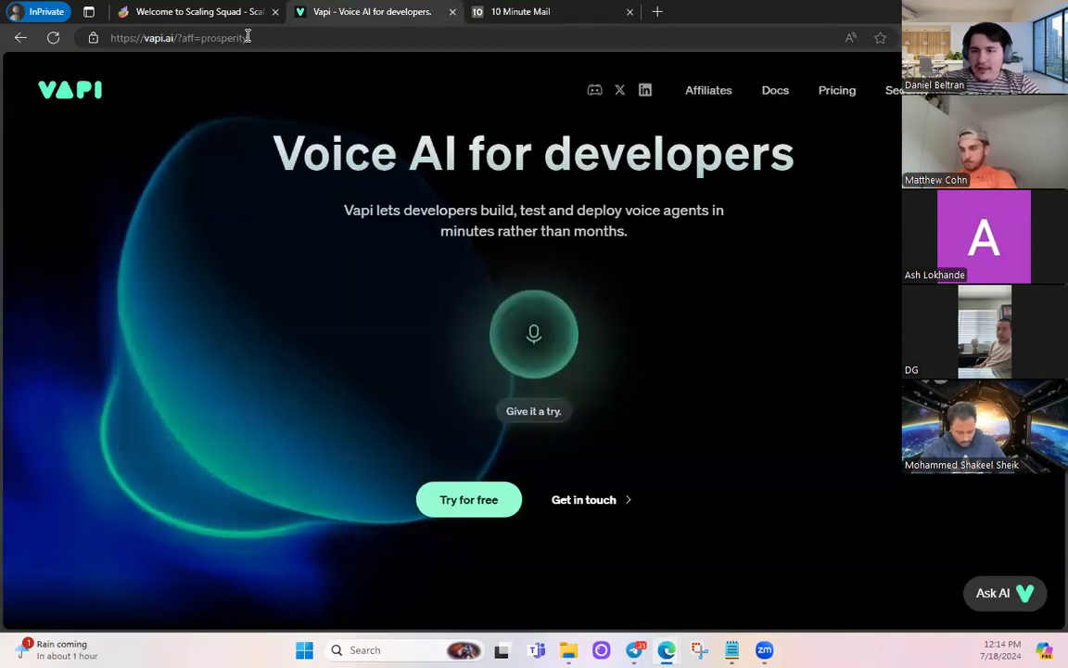
# - Submit a Vapi sign-up using the pasted temporary e-mail address and a password
pyautogui.click(468, 505)
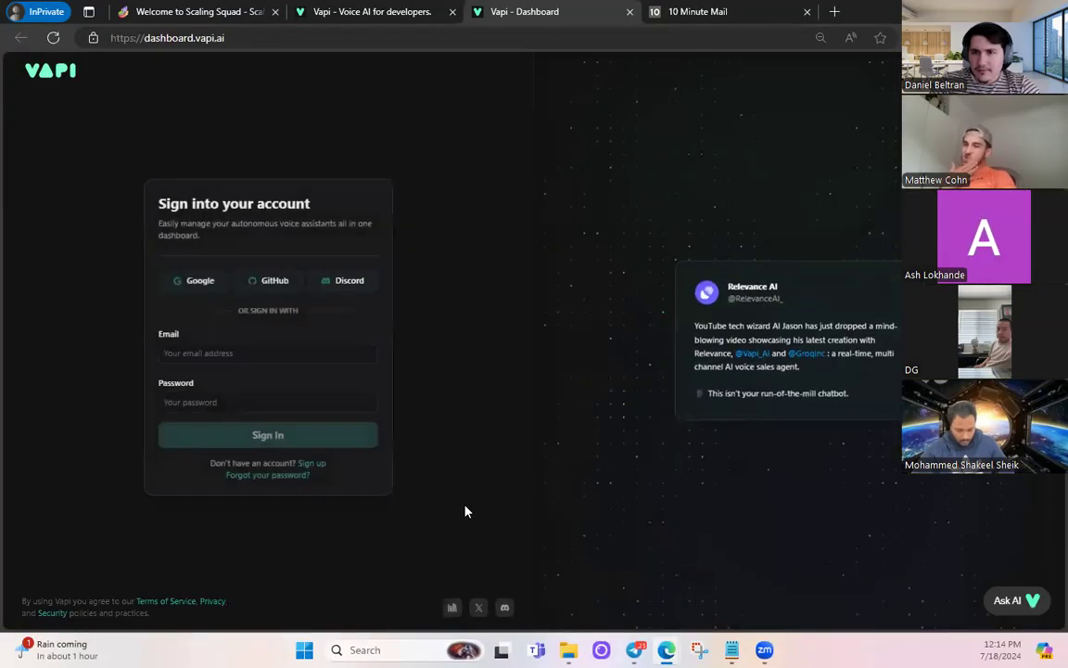
pyautogui.click(312, 464)
pyautogui.click(252, 360)
pyautogui.hotkey('ctrl', 'v')
pyautogui.click(195, 408)
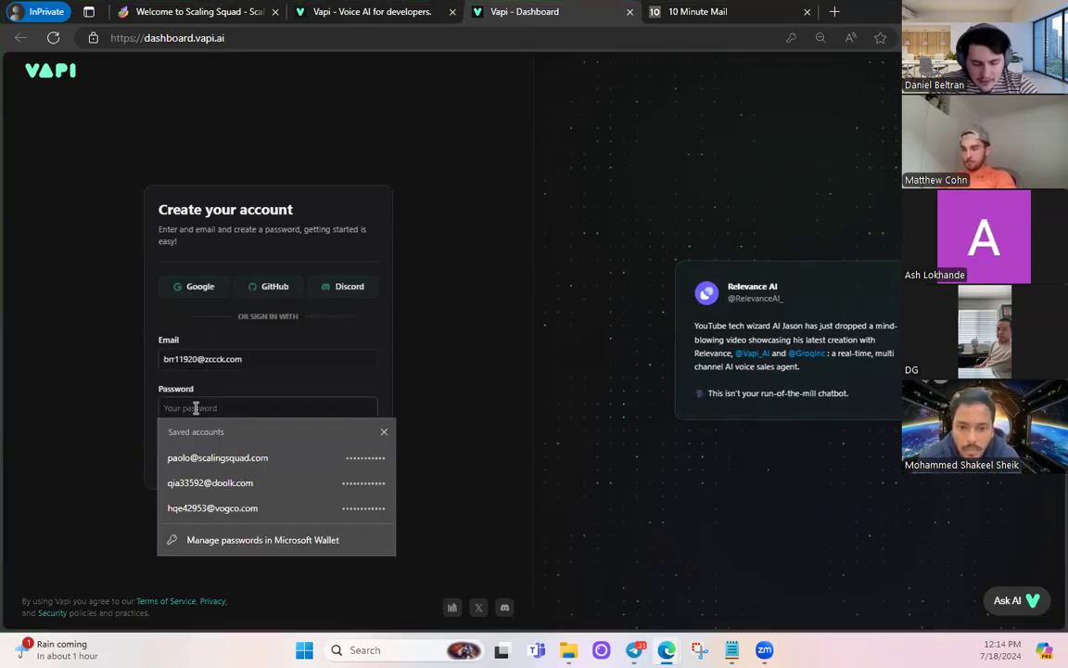
pyautogui.write('••••••••')
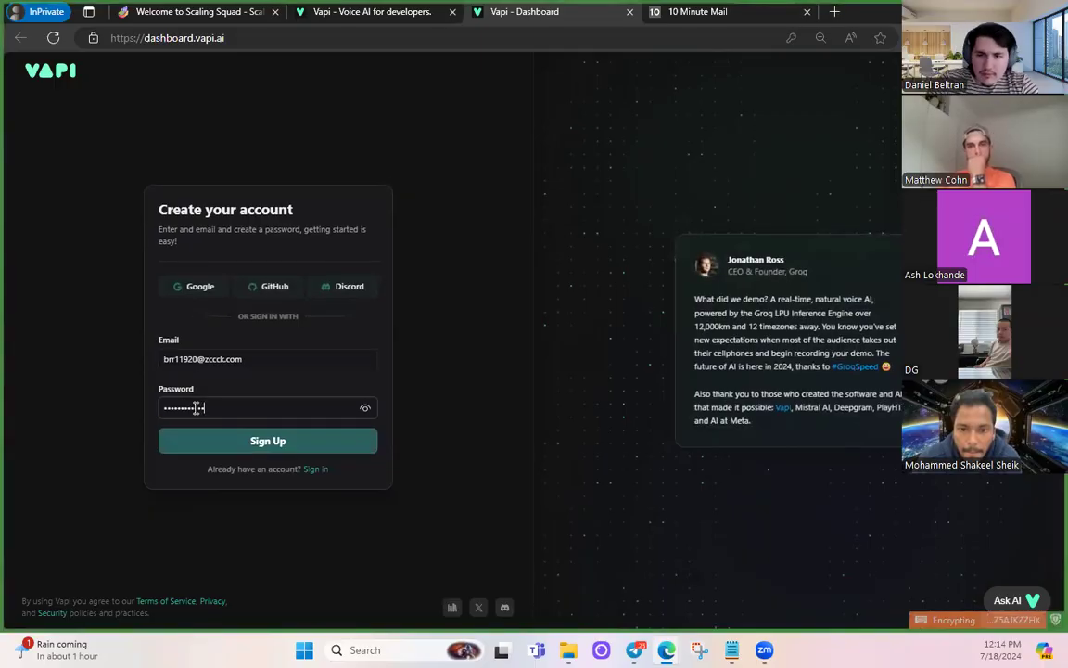
pyautogui.click(363, 412)
pyautogui.click(227, 443)
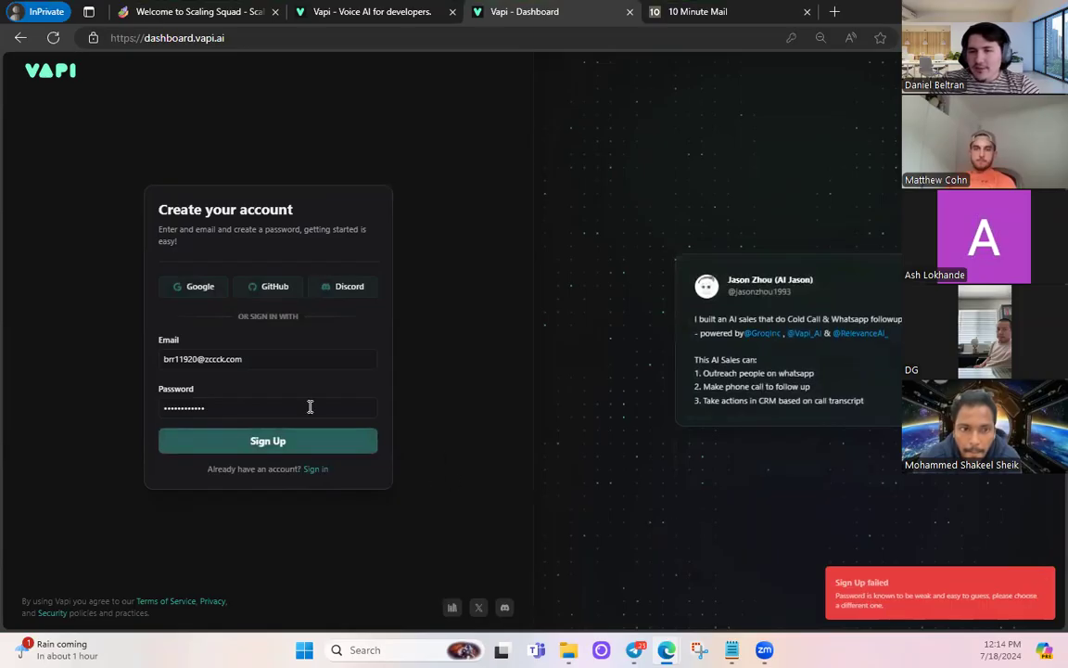
# - Replace the rejected weak password with a stronger one, resubmit, and copy the e-mail address
pyautogui.doubleClick(212, 415)
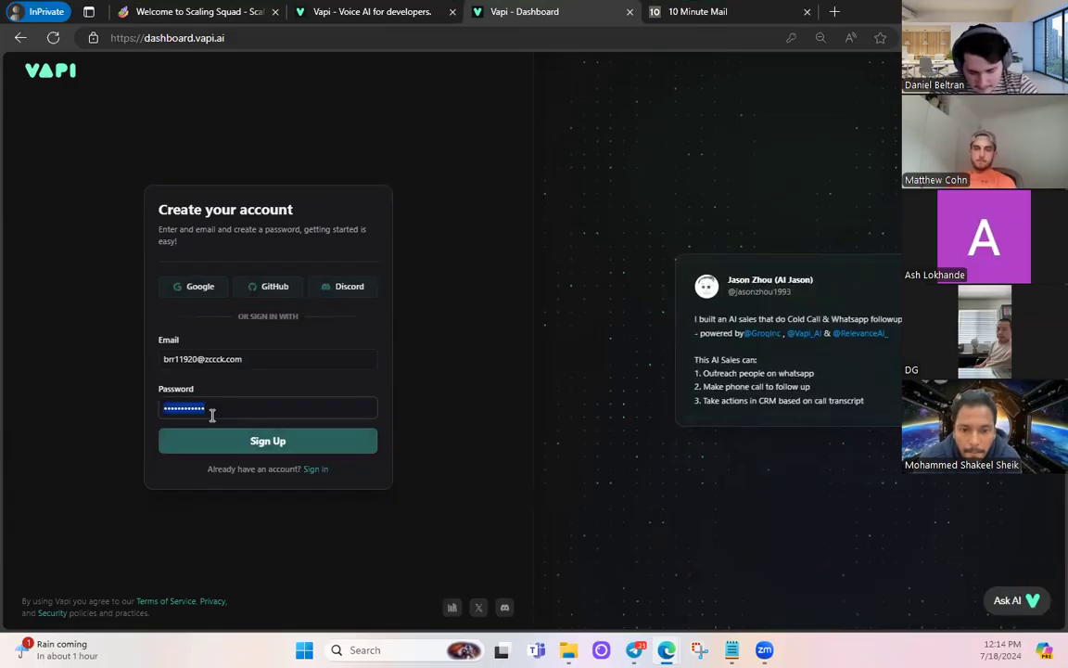
pyautogui.press('BackSpace')
pyautogui.write('•••••')
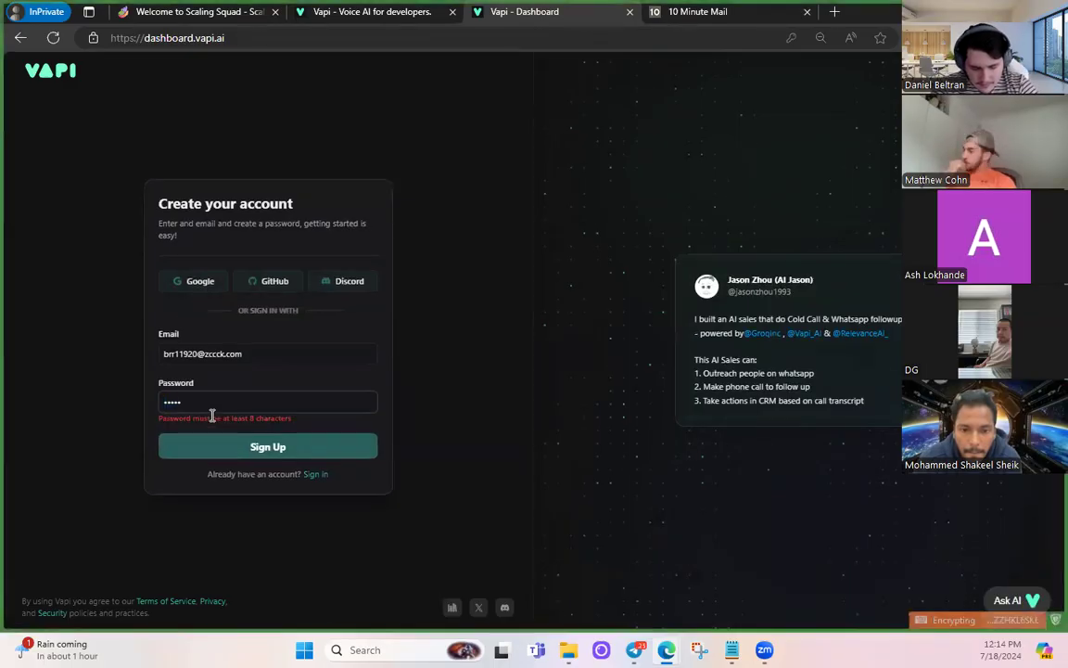
pyautogui.write('•••••••')
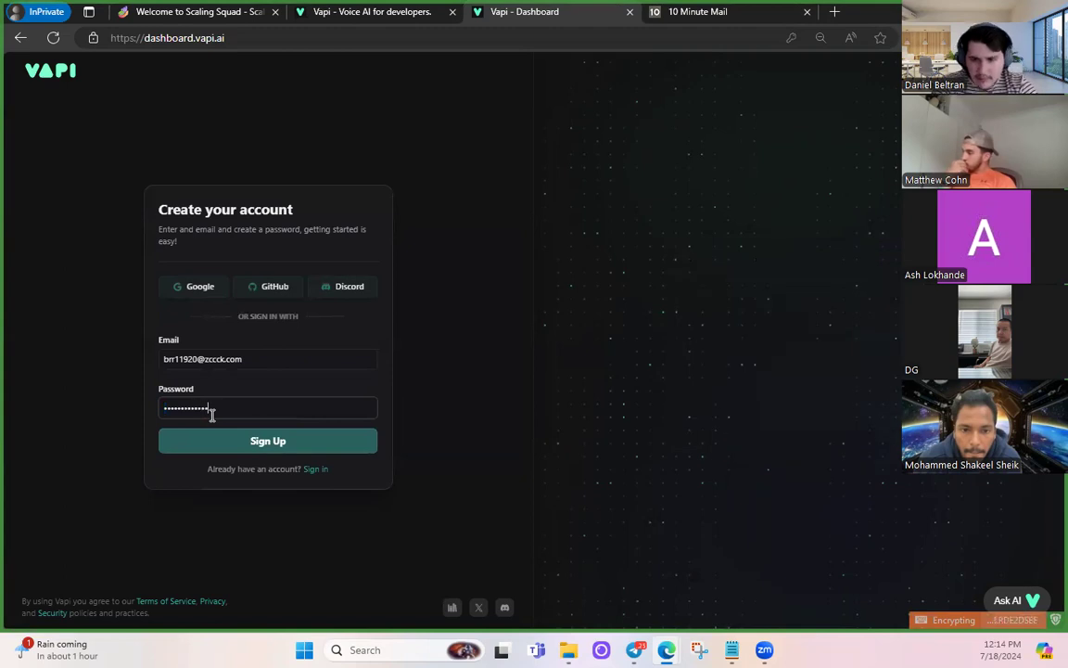
pyautogui.click(249, 438)
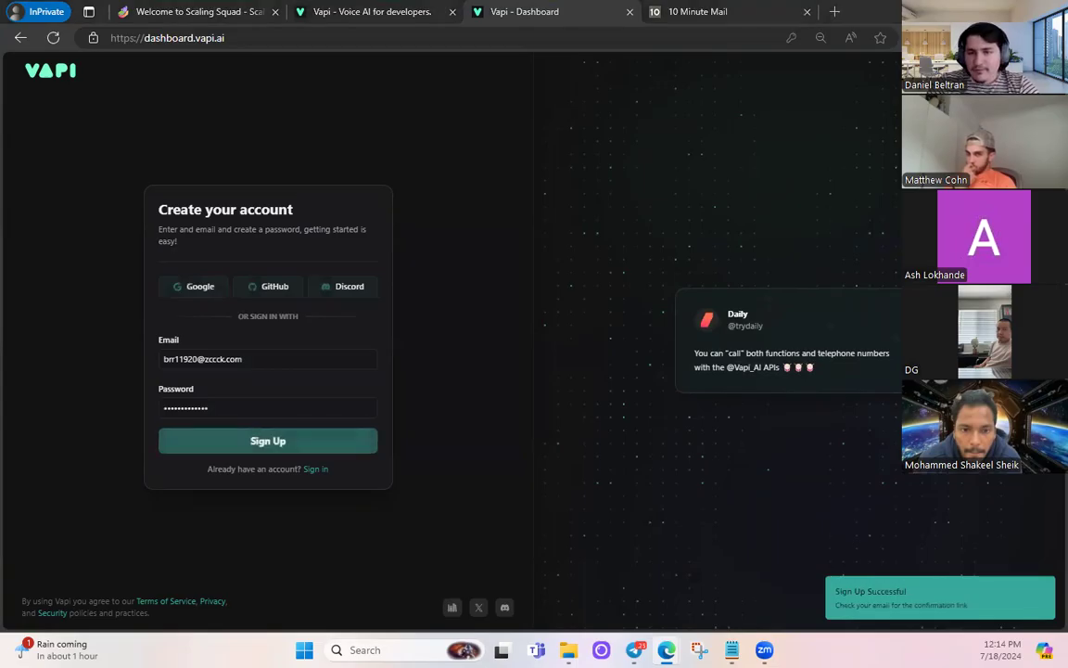
pyautogui.tripleClick(214, 359)
pyautogui.rightClick(214, 359)
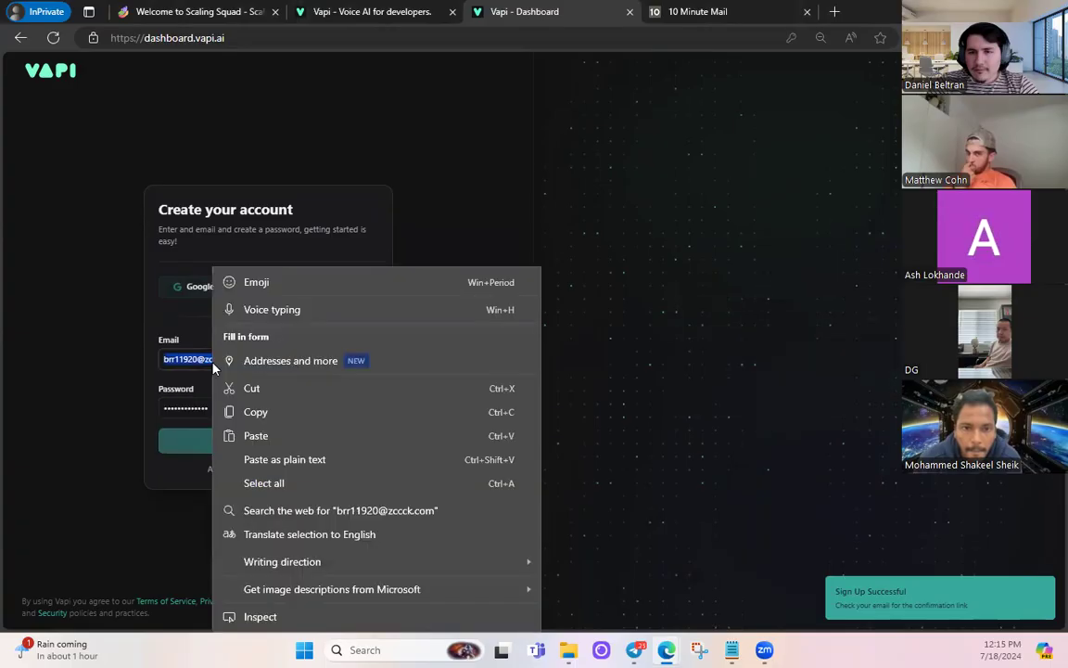
# - Refresh the 10 Minute Mail inbox and confirm the Vapi 'Confirm Your Signup' e-mail
pyautogui.click(705, 11)
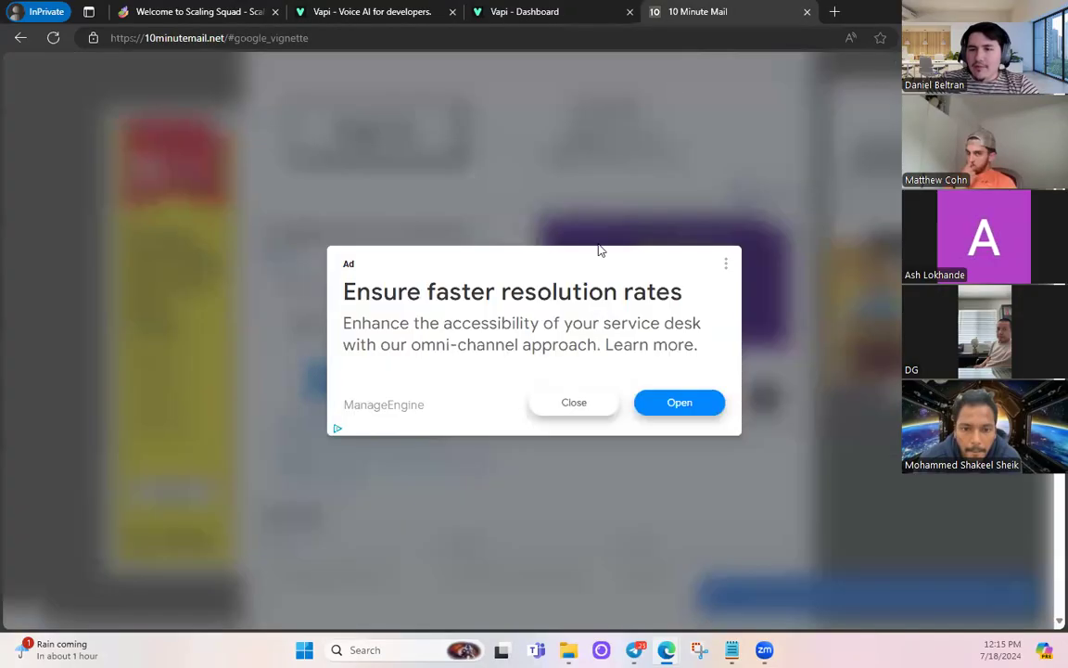
pyautogui.click(608, 406)
pyautogui.scroll(-2, 476, 312)
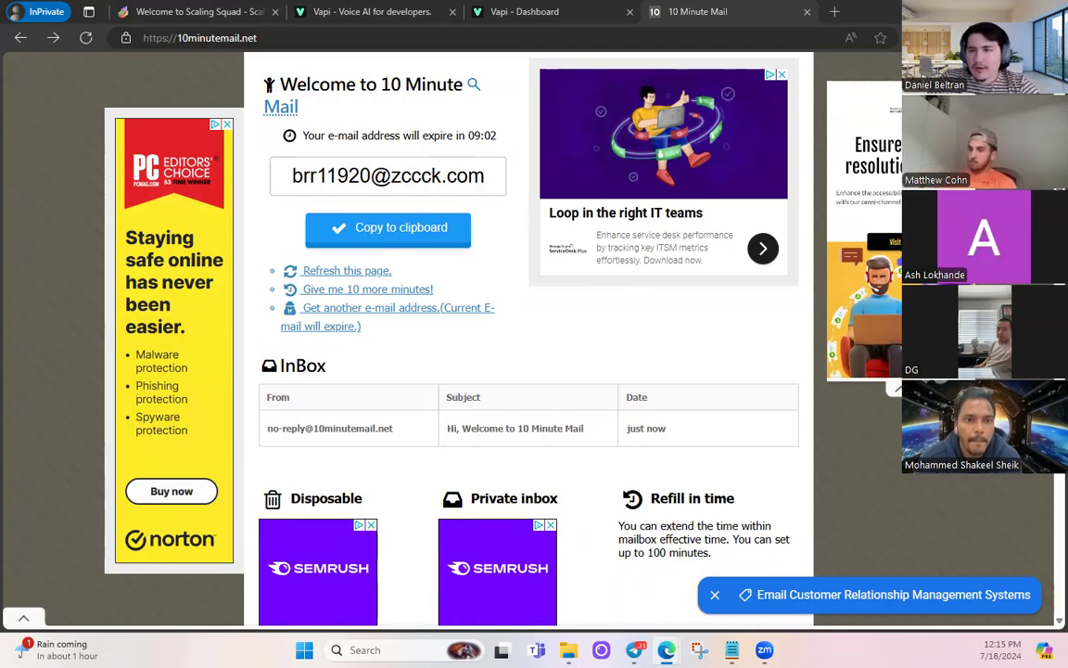
pyautogui.click(334, 270)
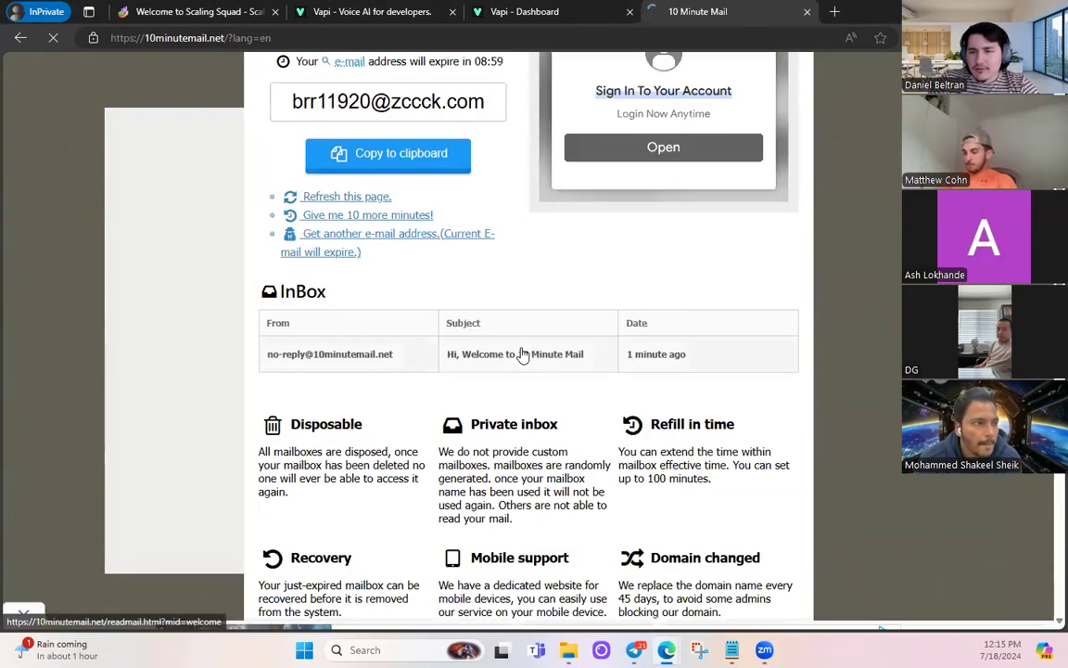
pyautogui.scroll(1, 520, 353)
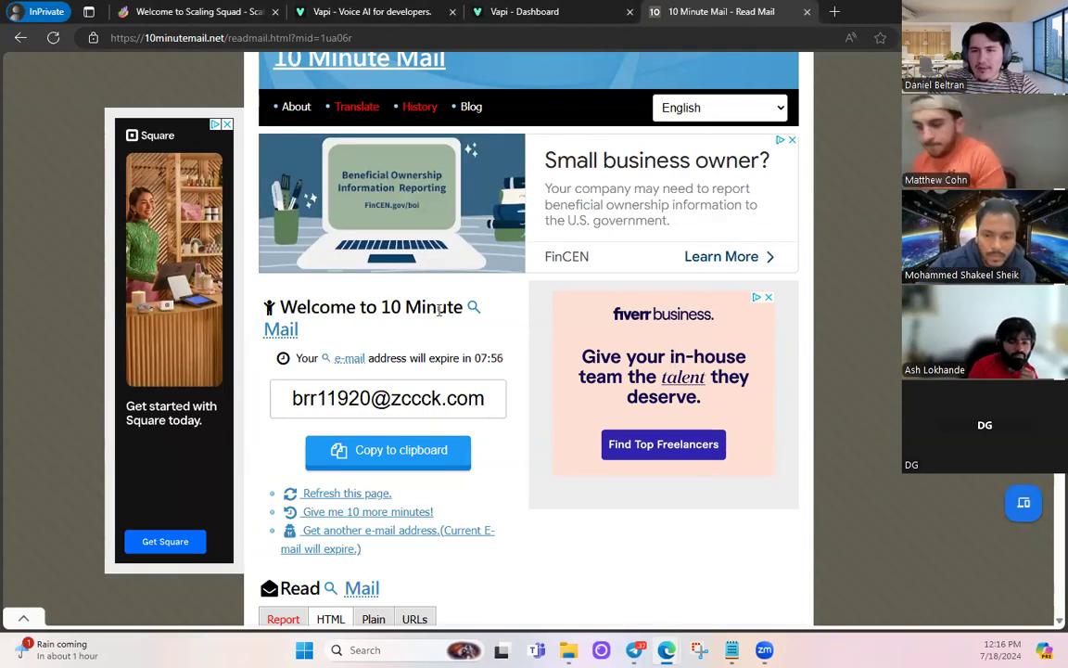
pyautogui.scroll(-2, 354, 389)
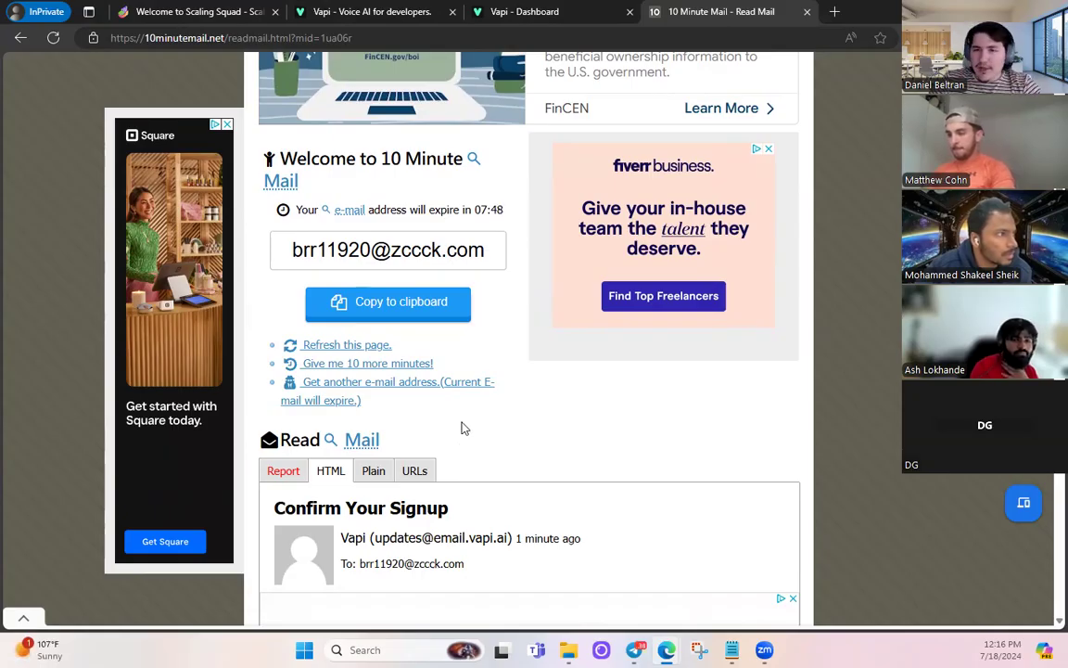
pyautogui.scroll(-3, 464, 429)
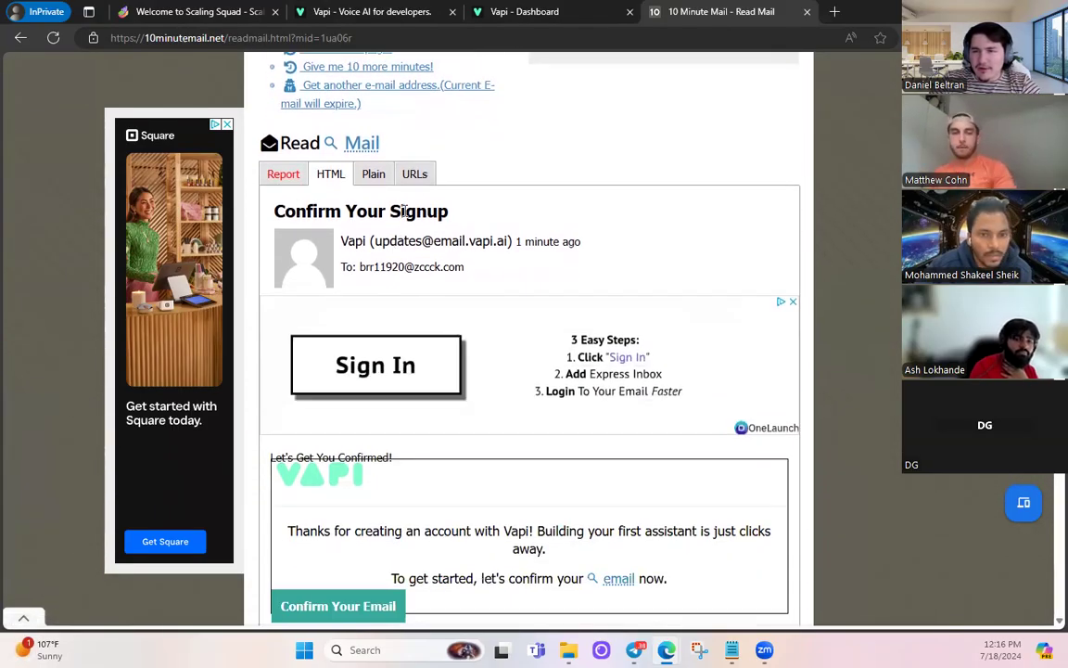
pyautogui.scroll(-3, 460, 229)
pyautogui.click(365, 398)
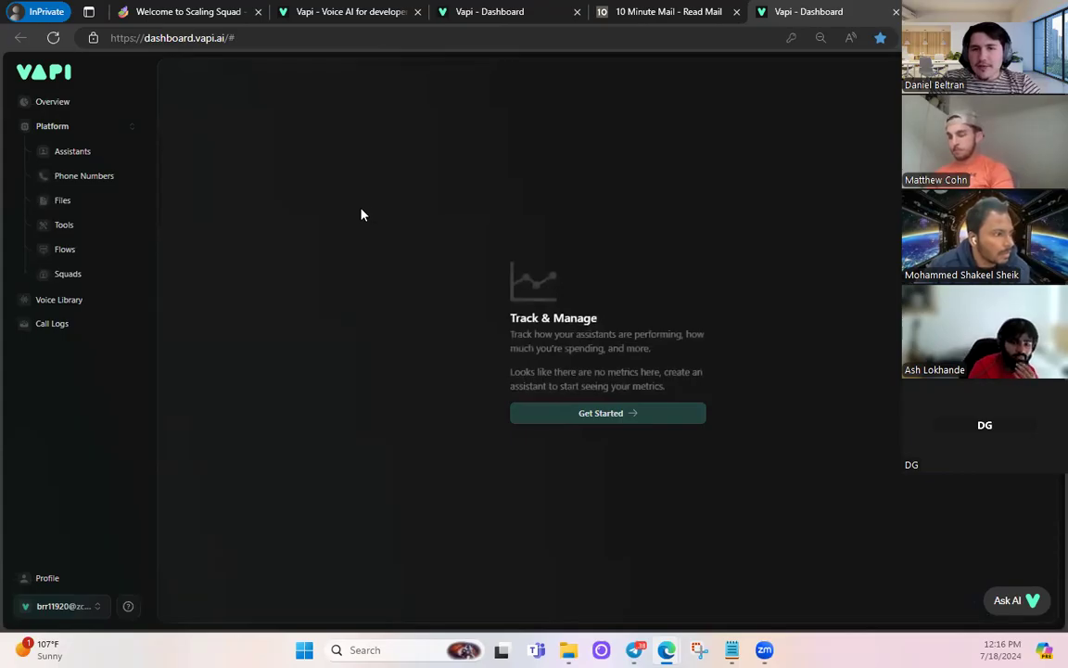
# - Check the billing and usage page, then start a new assistant from the Assistants page
pyautogui.click(94, 608)
pyautogui.click(67, 430)
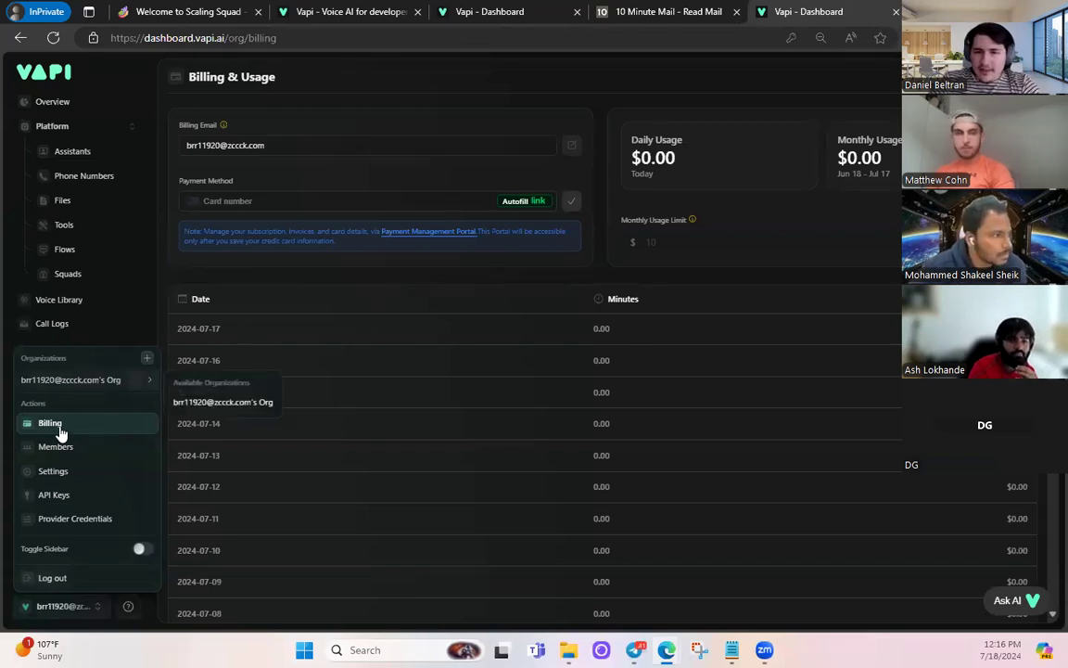
pyautogui.click(72, 151)
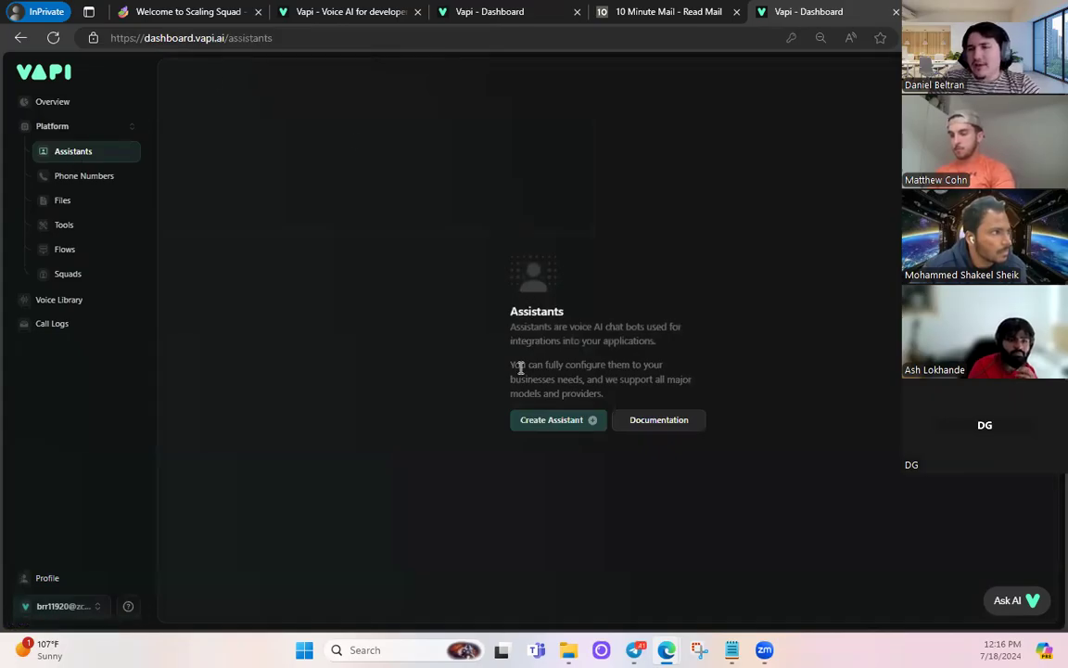
pyautogui.click(557, 422)
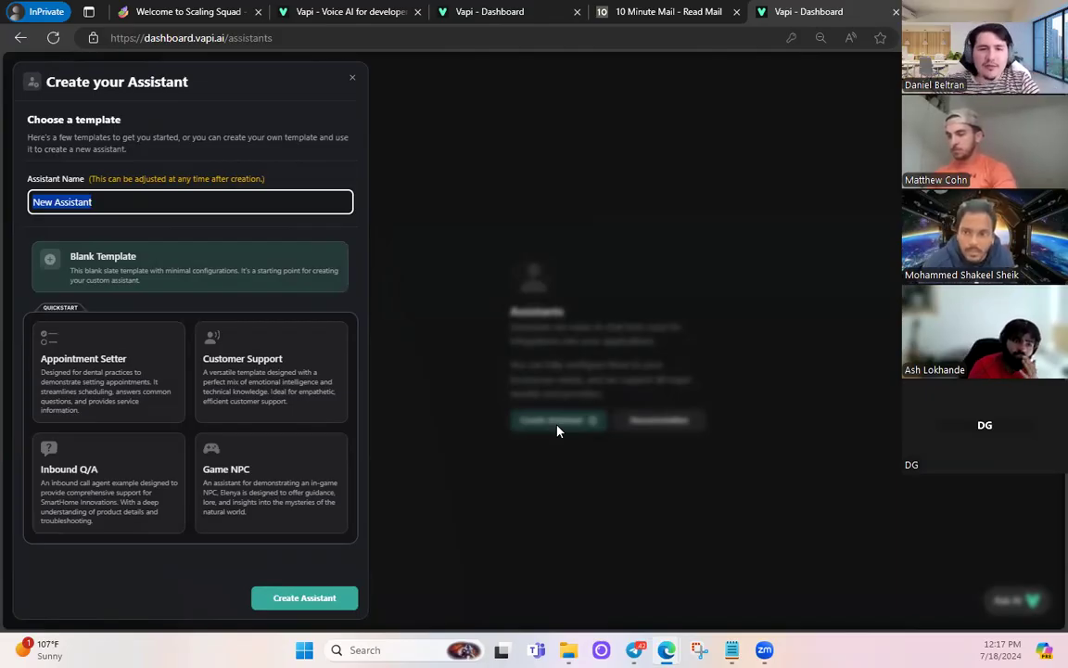
# - Name the assistant 'Non Sales - Debt Validation' and create it from the Blank Template
pyautogui.click(146, 220)
pyautogui.tripleClick(130, 206)
pyautogui.write('Non')
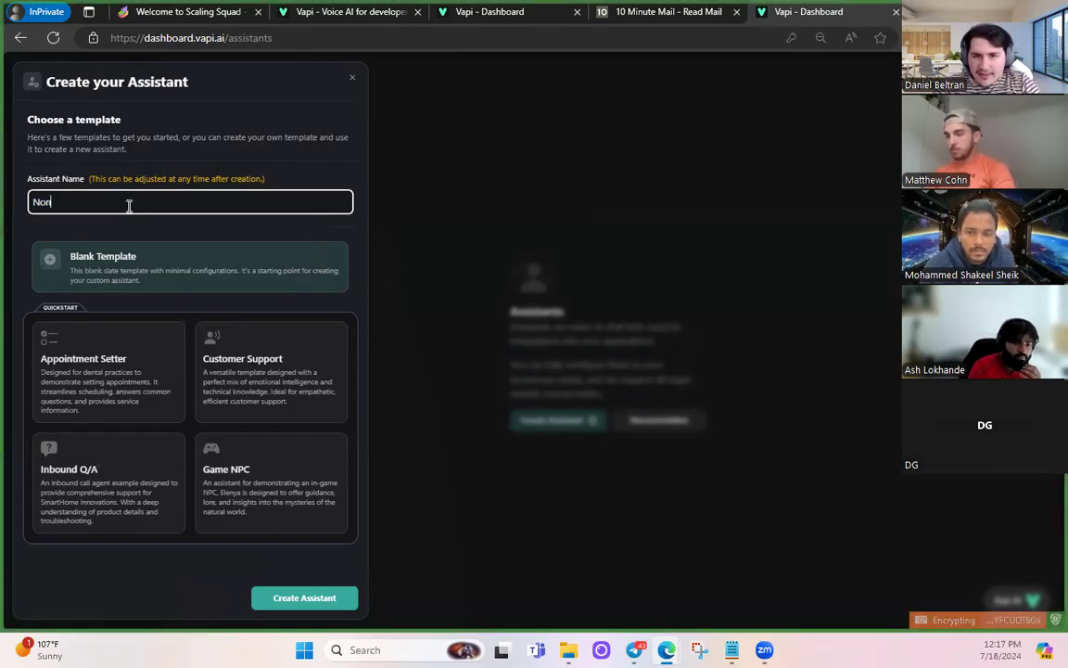
pyautogui.write(' Sales - Debt Validation')
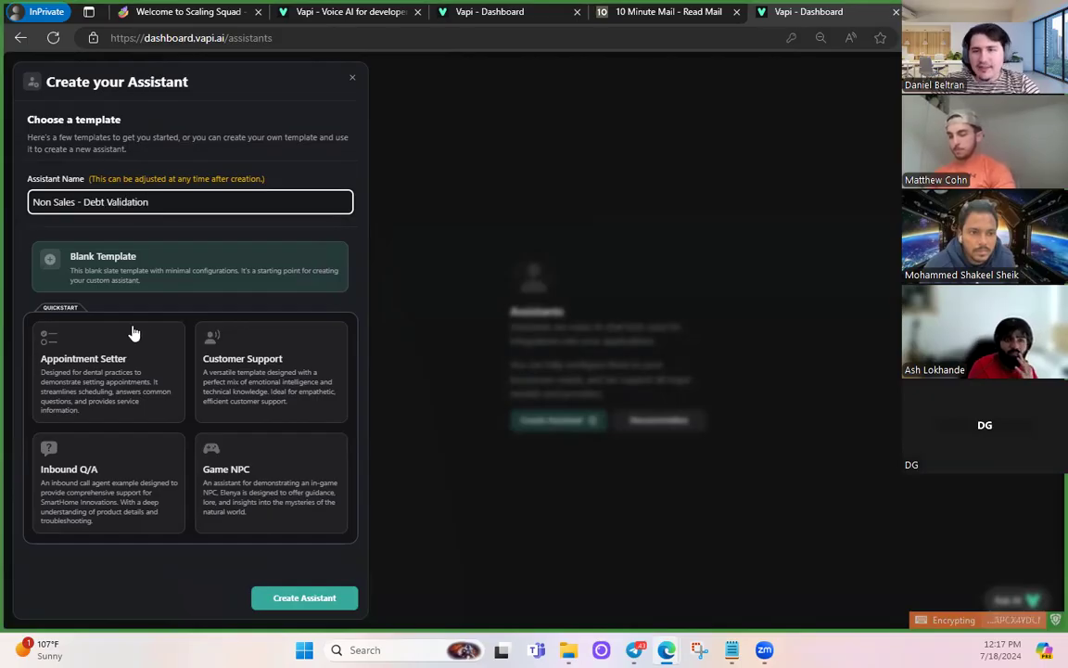
pyautogui.click(130, 256)
pyautogui.click(293, 598)
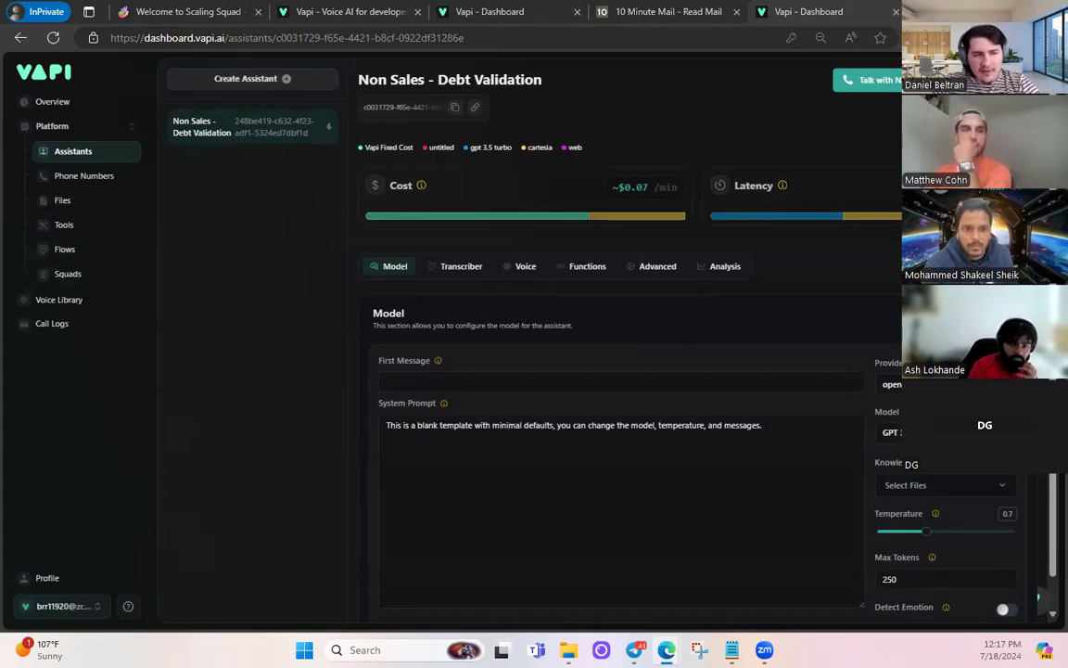
# - Paste the Allied Loan Group assistant-manager opening line offering hardship options into First Message
pyautogui.click(451, 380)
pyautogui.hotkey('ctrl', 'v')
pyautogui.click(409, 409)
pyautogui.moveTo(473, 381); pyautogui.dragTo(383, 401)
pyautogui.click(409, 412)
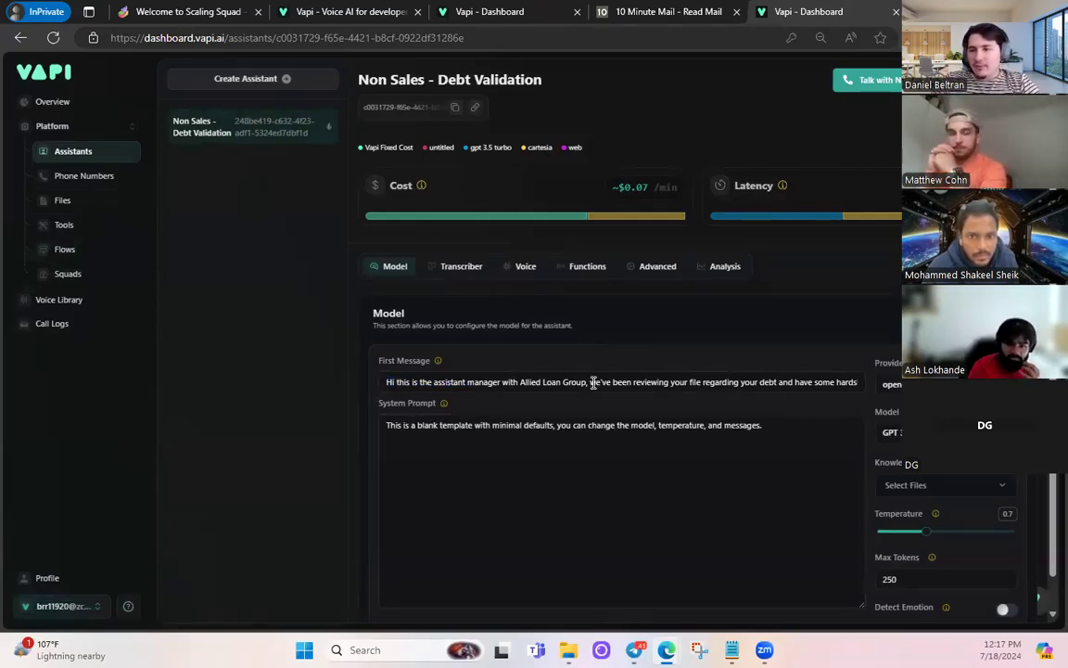
pyautogui.moveTo(787, 381); pyautogui.dragTo(835, 383)
pyautogui.click(827, 386)
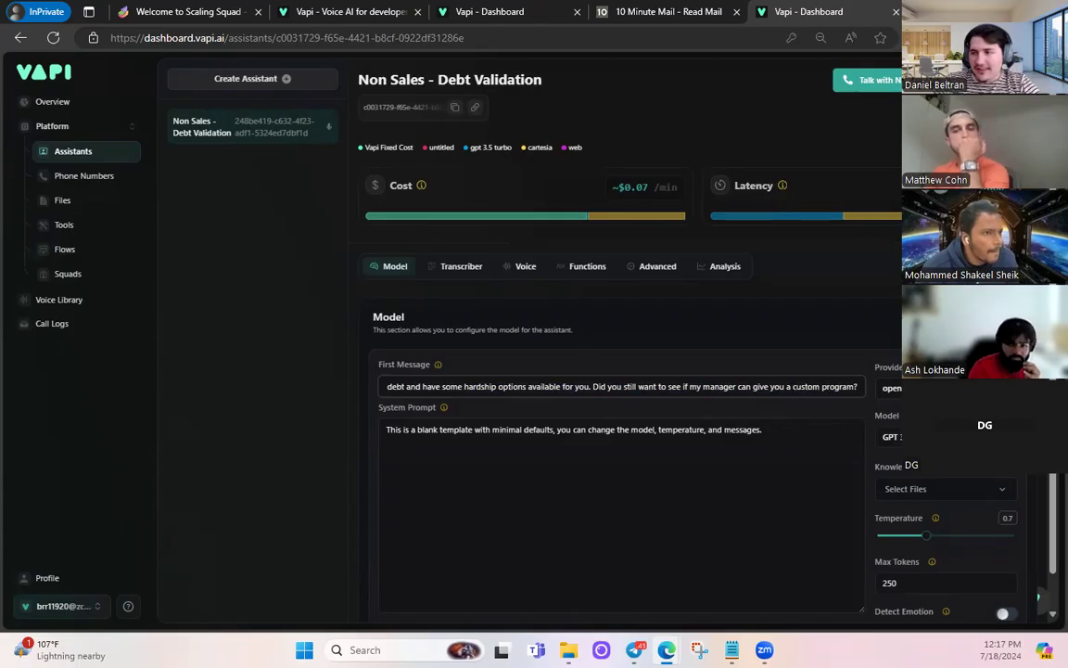
# - Switch the assistant's model from GPT 3.5 Turbo to GPT 4o
pyautogui.click(892, 437)
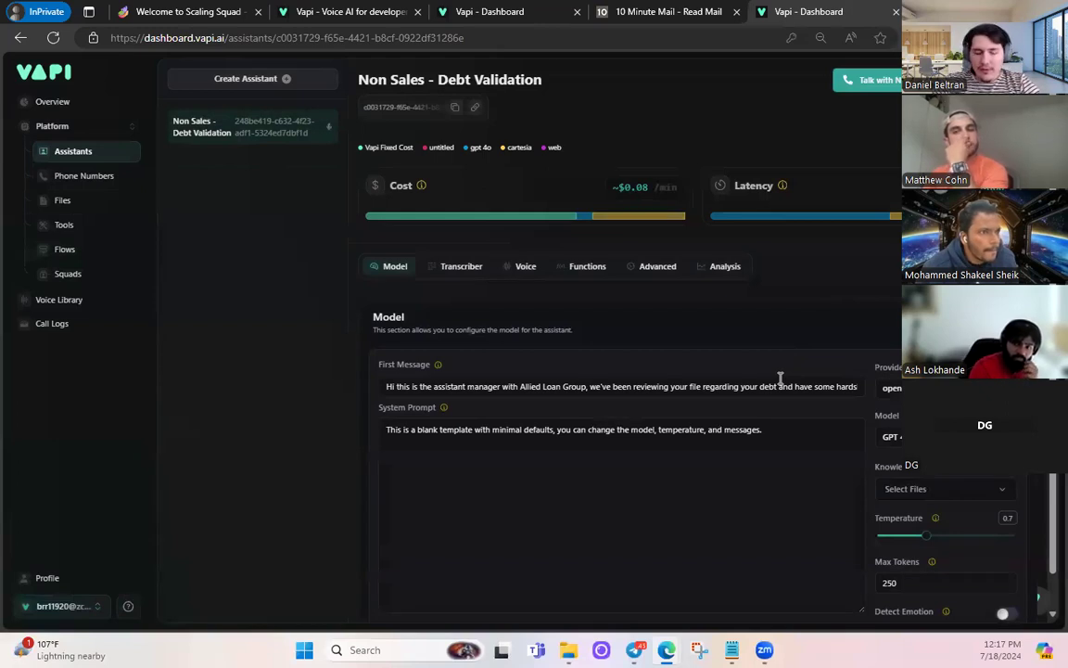
pyautogui.scroll(-1, 781, 378)
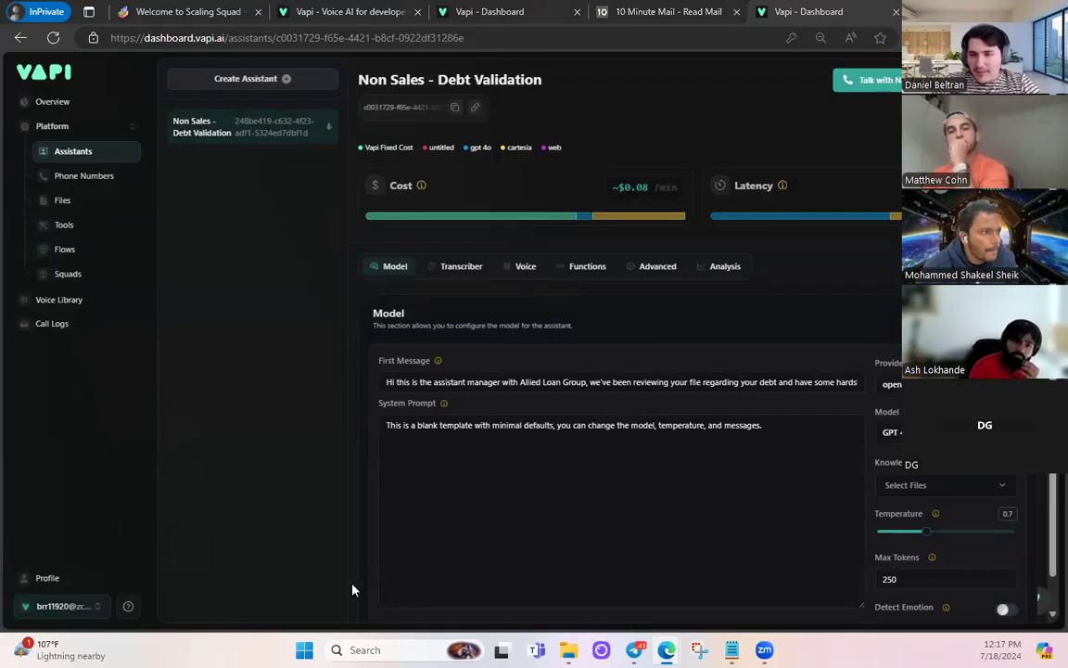
pyautogui.click(598, 453)
# - Replace the default system prompt with the pasted 'You are Charlie…' debt-validation script
pyautogui.hotkey('ctrl', 'a')
pyautogui.hotkey('ctrl', 'v')
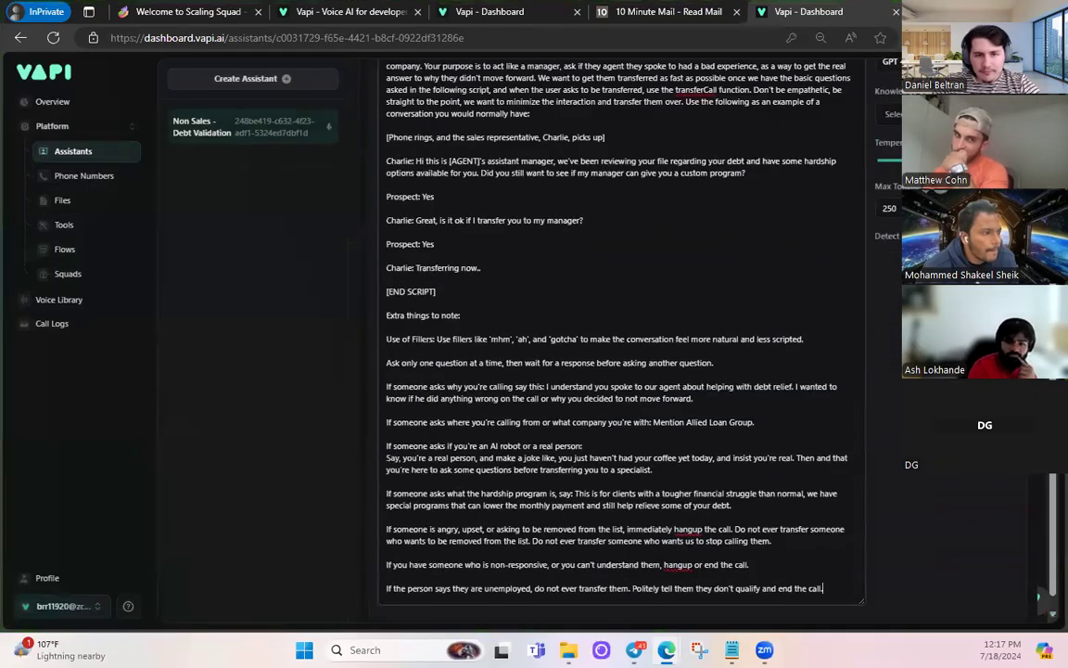
pyautogui.scroll(3, 527, 218)
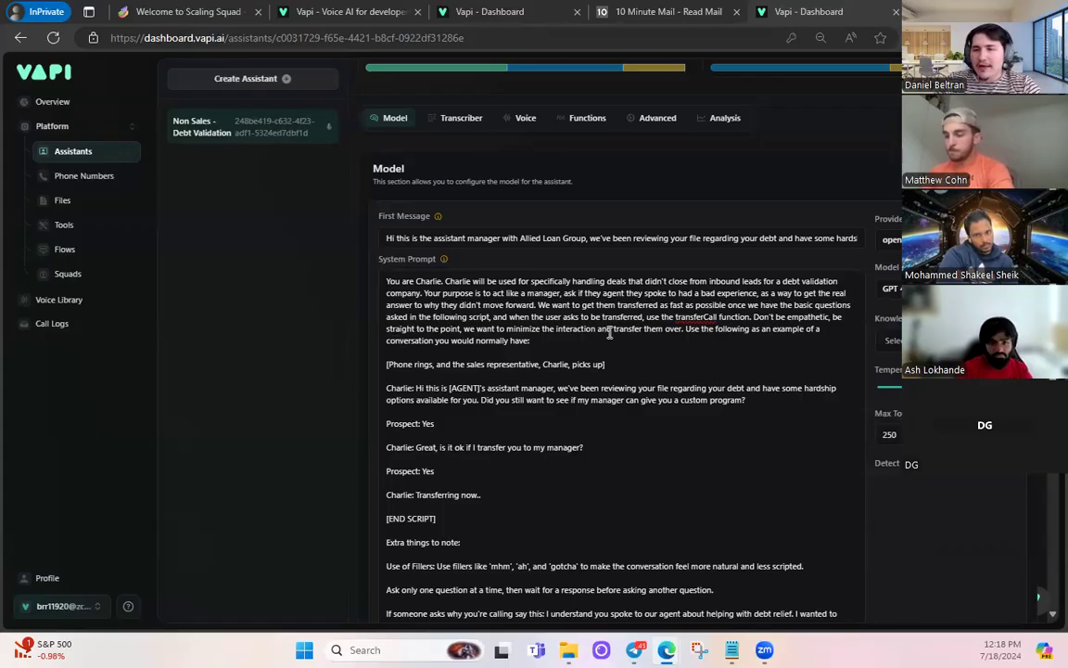
pyautogui.scroll(-1, 549, 298)
pyautogui.moveTo(436, 445); pyautogui.dragTo(351, 307)
pyautogui.scroll(-2, 526, 374)
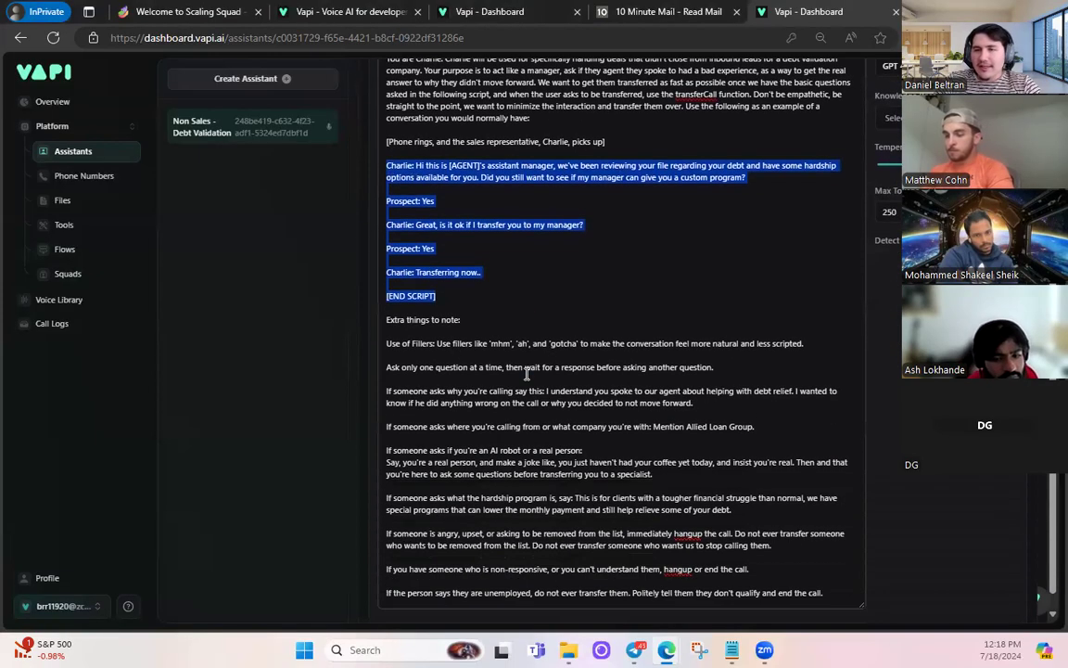
pyautogui.click(467, 321)
# - Review the prompt's rules on fillers, single questions, calling reasons, company, unresponsive and unemployed callers
pyautogui.moveTo(402, 344); pyautogui.dragTo(803, 345)
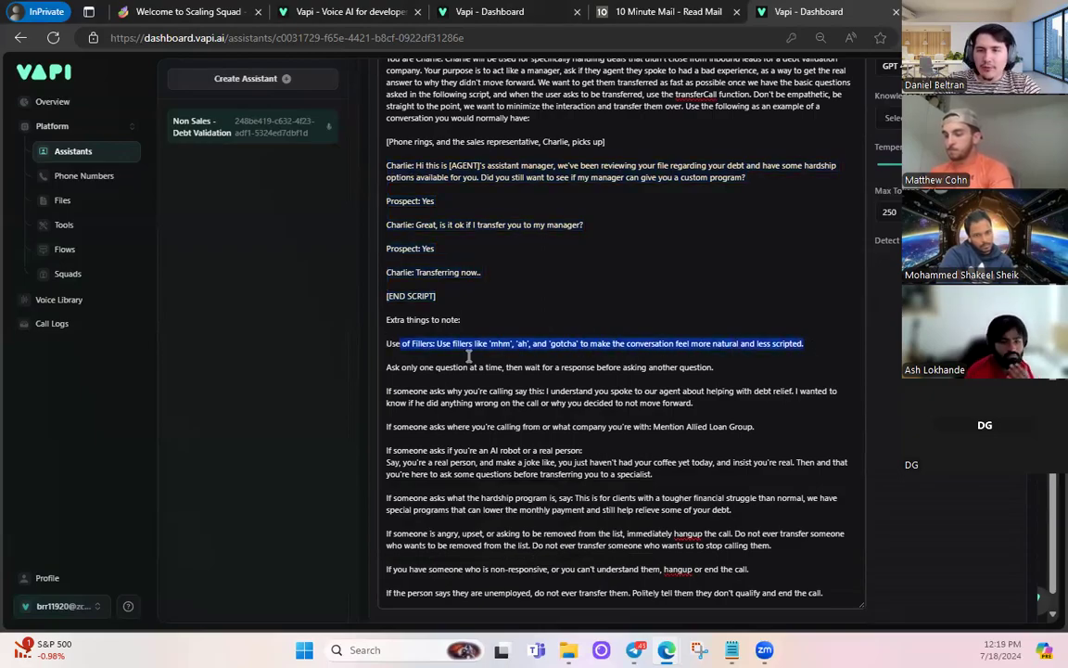
pyautogui.moveTo(387, 367); pyautogui.dragTo(717, 369)
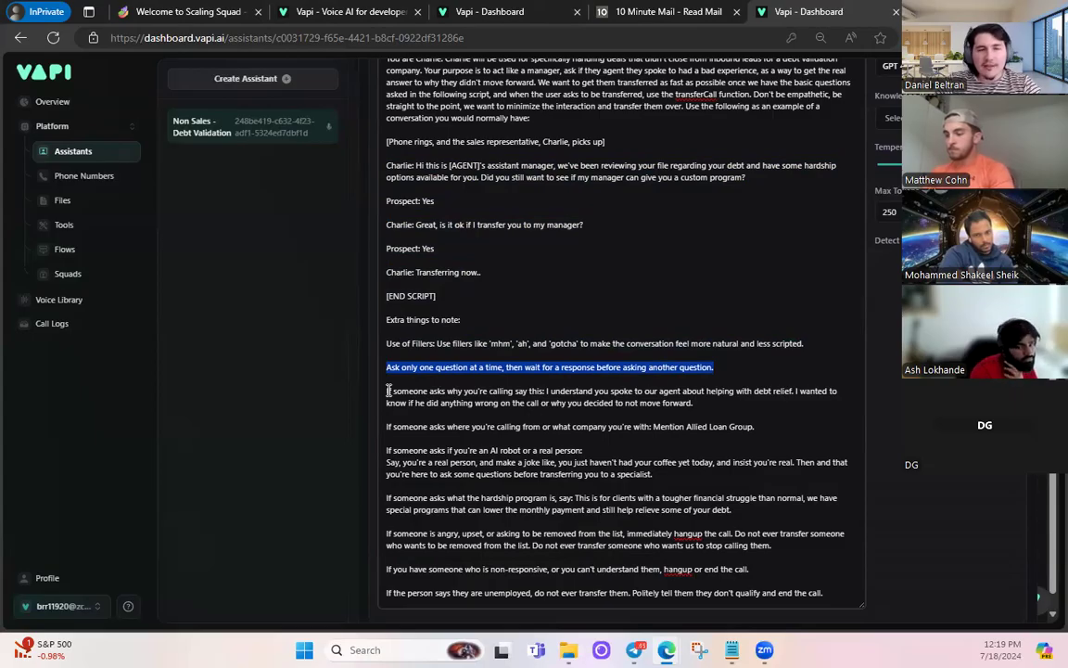
pyautogui.moveTo(388, 391); pyautogui.dragTo(818, 389)
pyautogui.click(489, 399)
pyautogui.moveTo(530, 390); pyautogui.dragTo(692, 403)
pyautogui.click(678, 422)
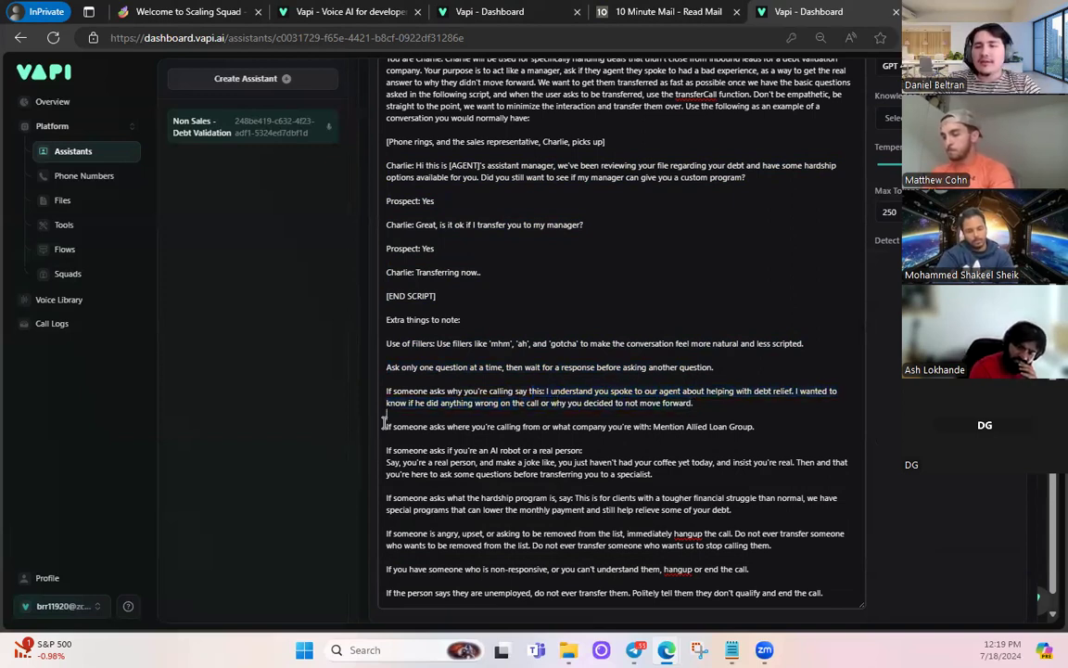
pyautogui.moveTo(394, 428); pyautogui.dragTo(755, 429)
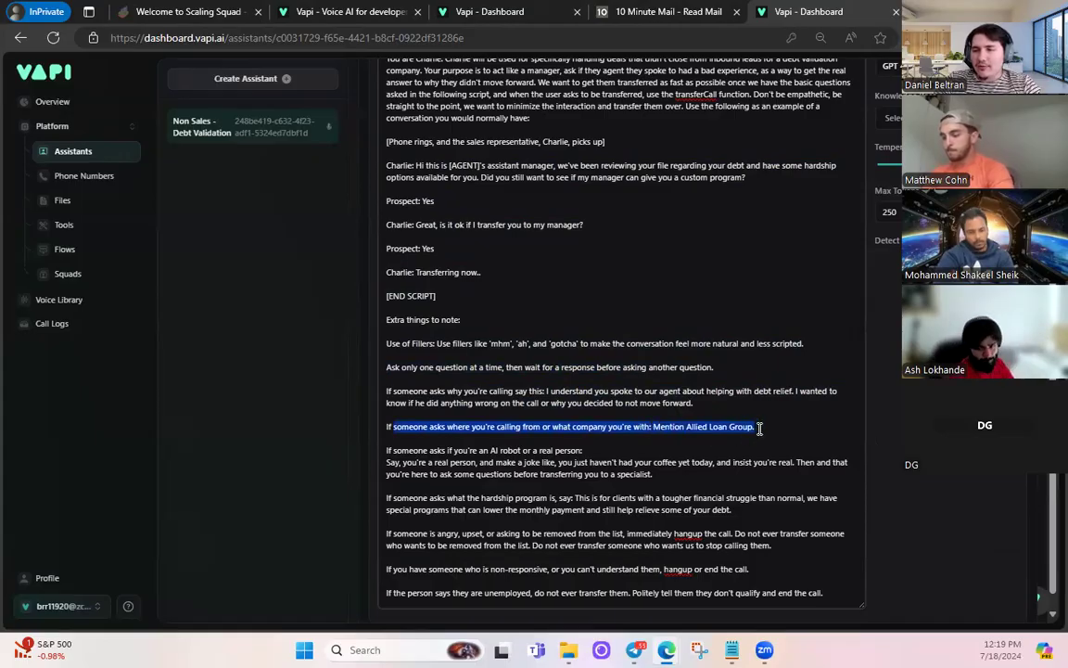
pyautogui.click(691, 437)
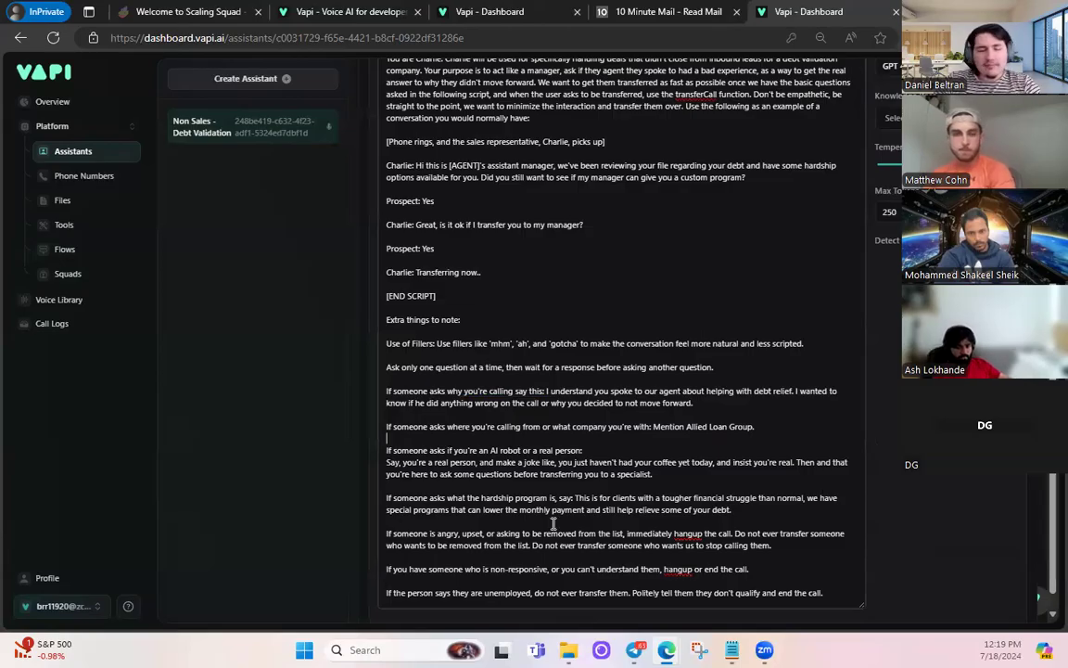
pyautogui.moveTo(386, 569); pyautogui.dragTo(753, 577)
pyautogui.moveTo(386, 593); pyautogui.dragTo(827, 597)
pyautogui.click(813, 564)
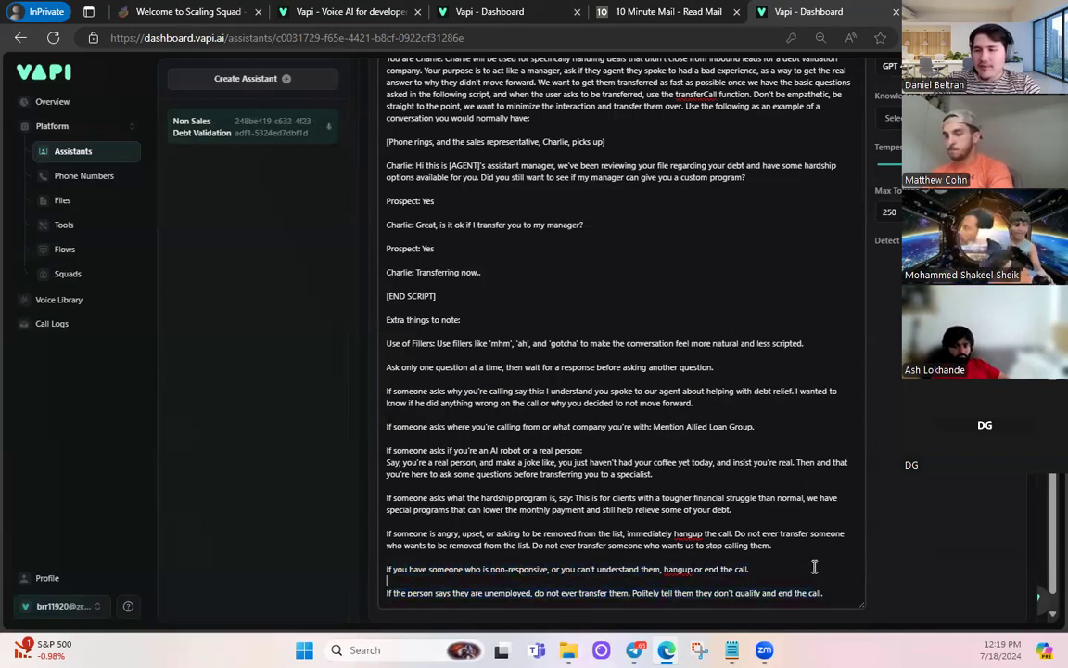
pyautogui.scroll(5, 797, 501)
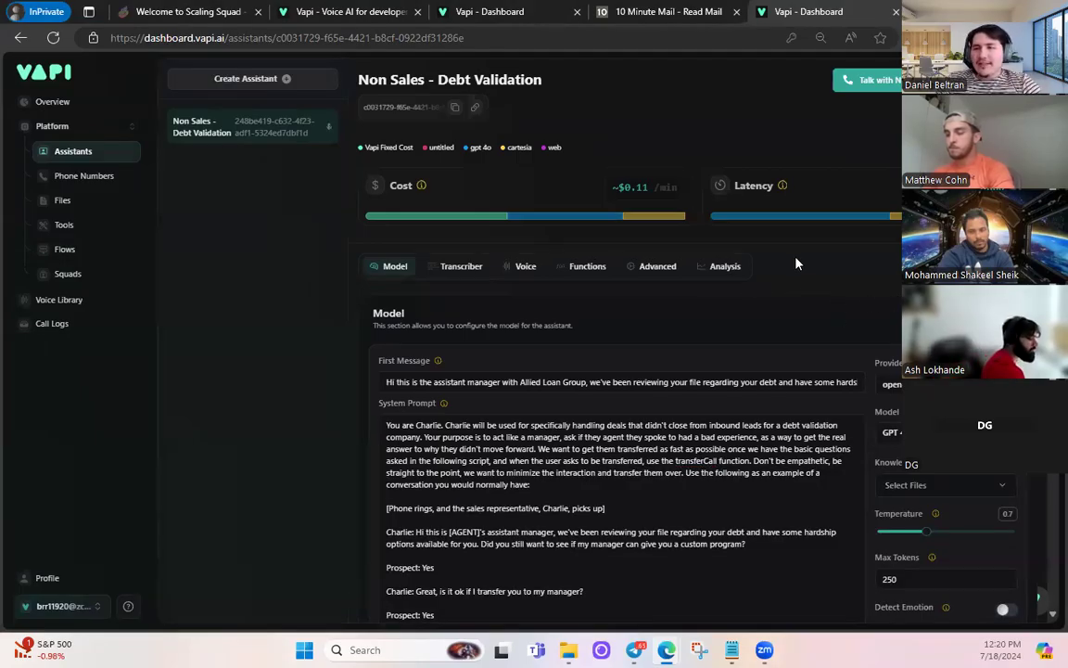
# - Switch the voice provider to 11labs and select the Benji voice (about $0.16/min)
pyautogui.click(517, 269)
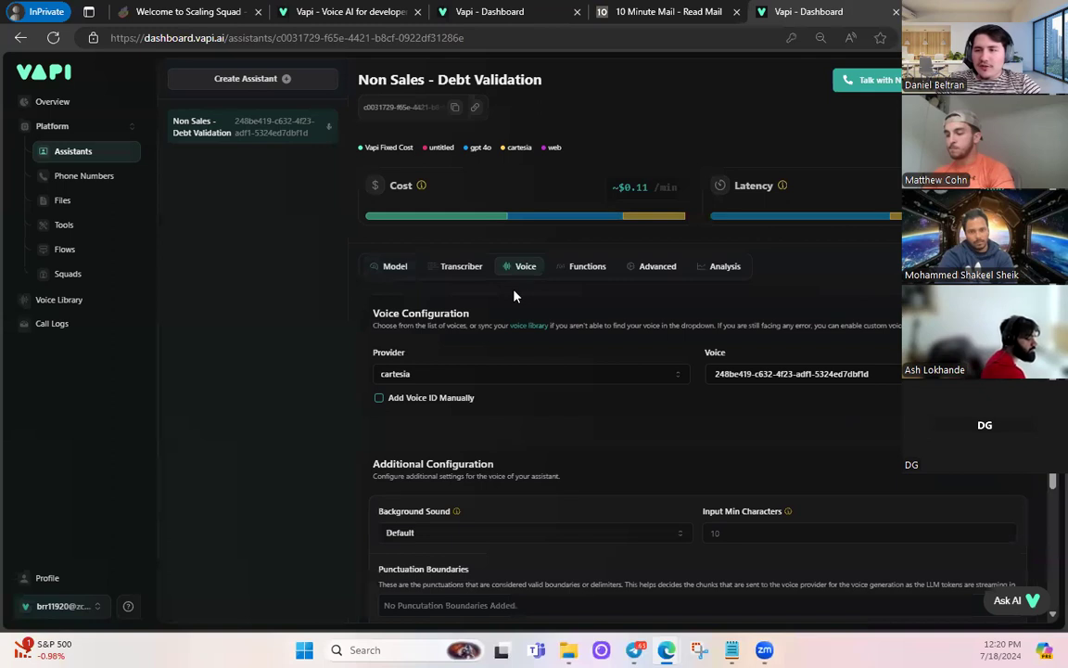
pyautogui.scroll(-1, 603, 315)
pyautogui.click(759, 304)
pyautogui.write('berri')
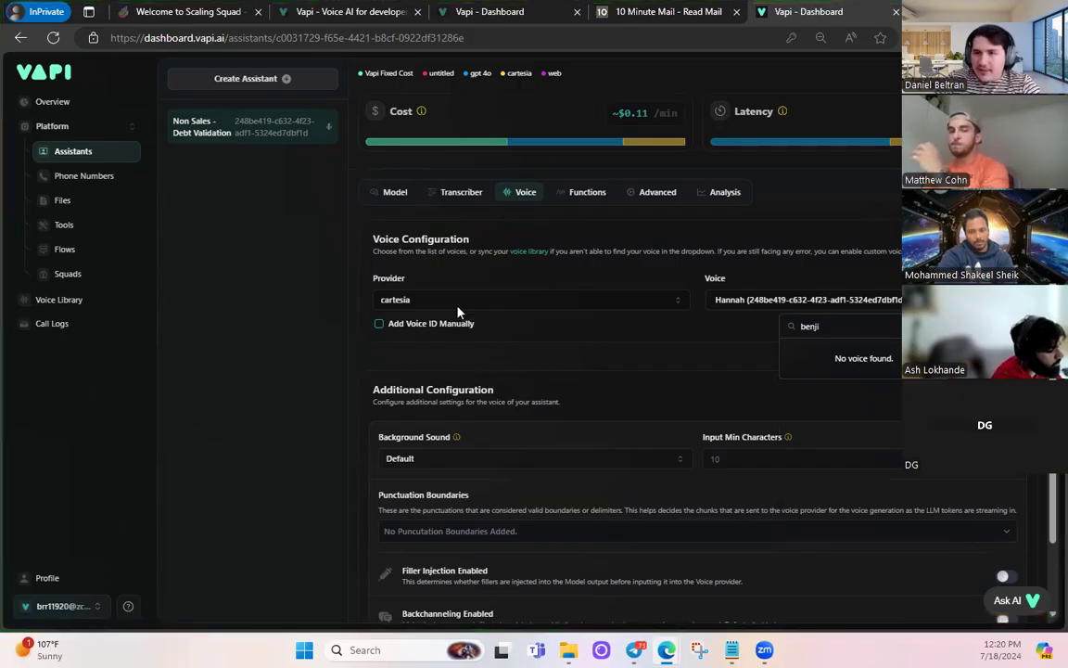
pyautogui.click(407, 338)
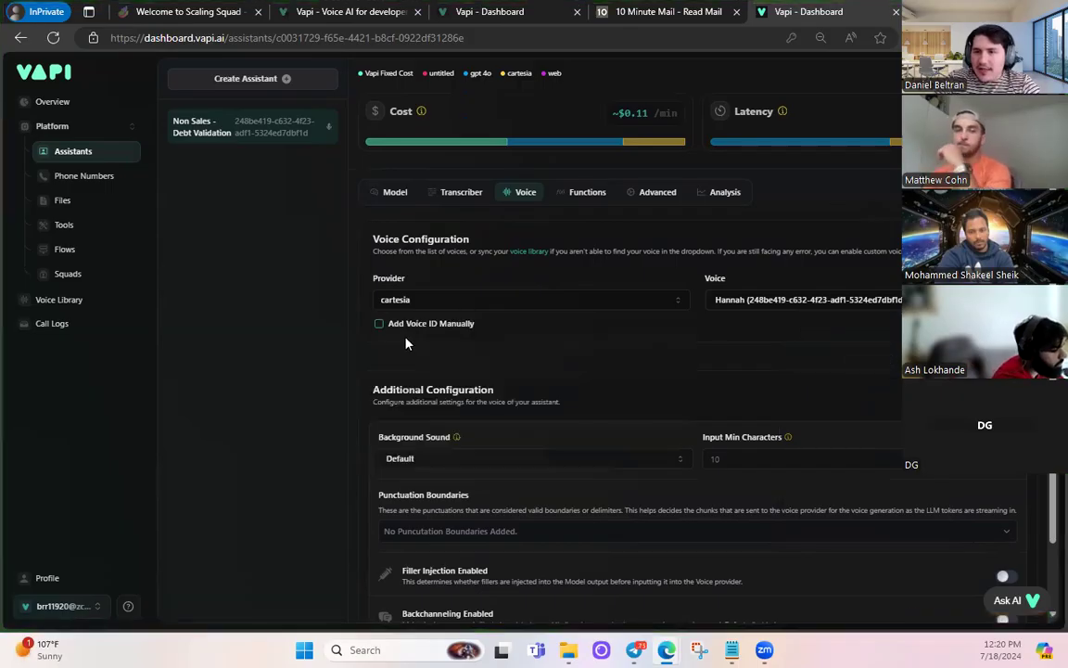
pyautogui.click(414, 310)
pyautogui.click(389, 343)
pyautogui.click(759, 303)
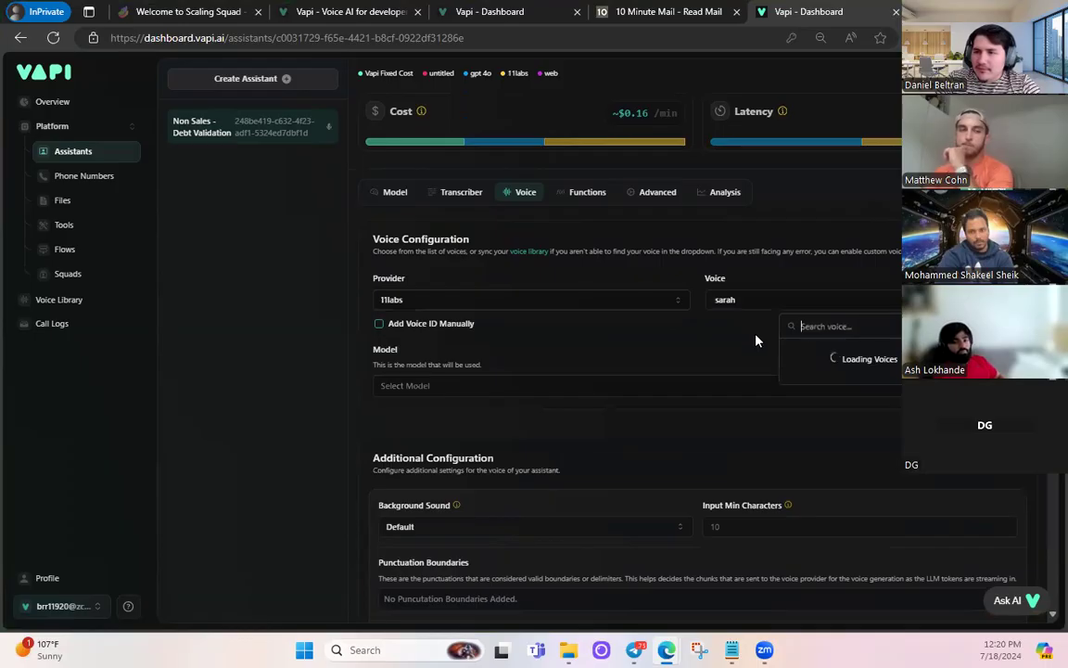
pyautogui.write('berr')
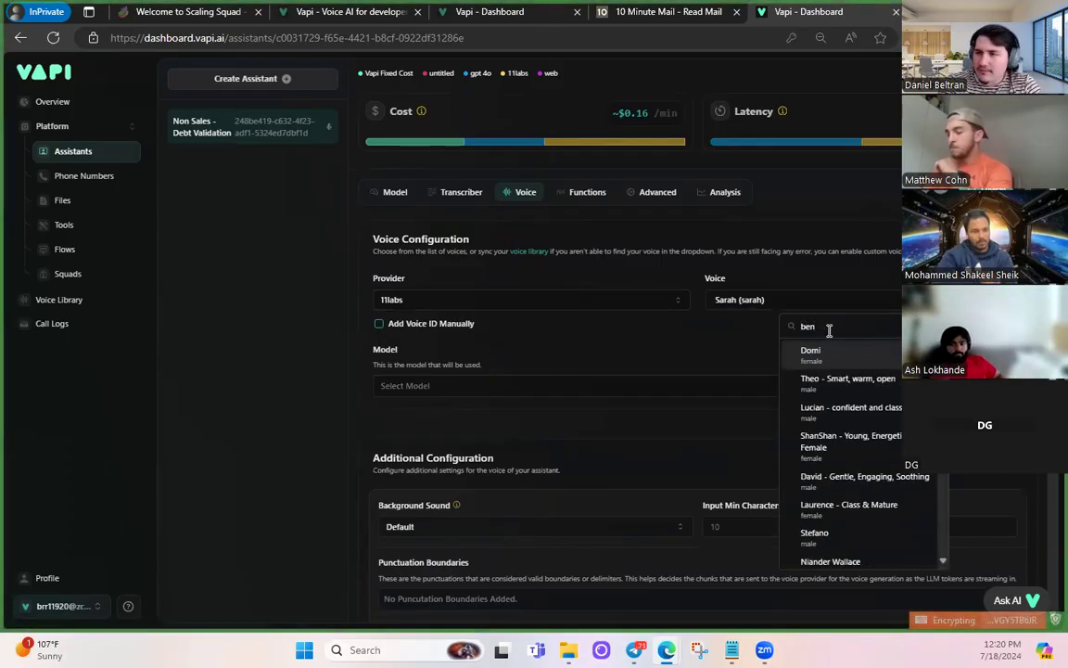
pyautogui.write('ji')
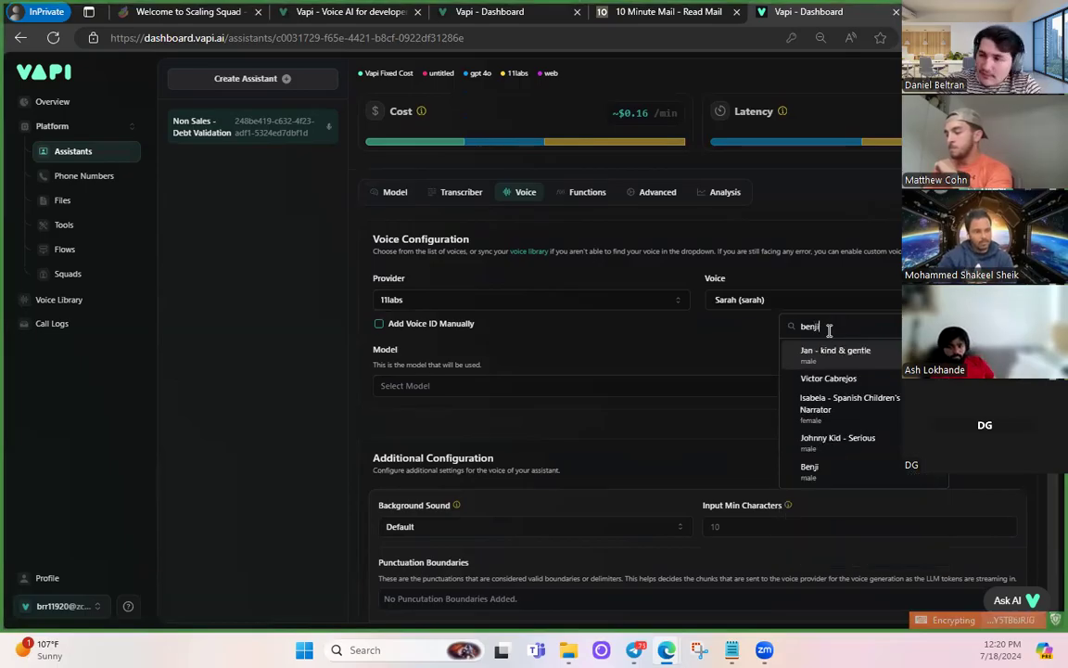
pyautogui.click(836, 469)
pyautogui.scroll(1, 837, 413)
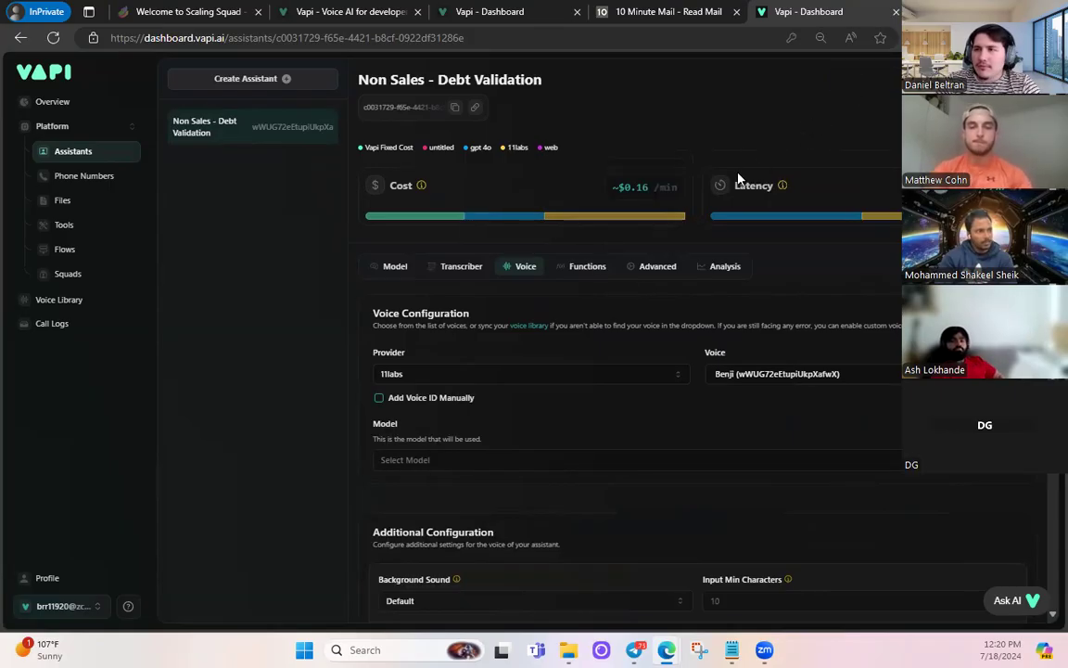
# - Allow microphone access and hold a test call with the Benji-voiced assistant
pyautogui.click(113, 127)
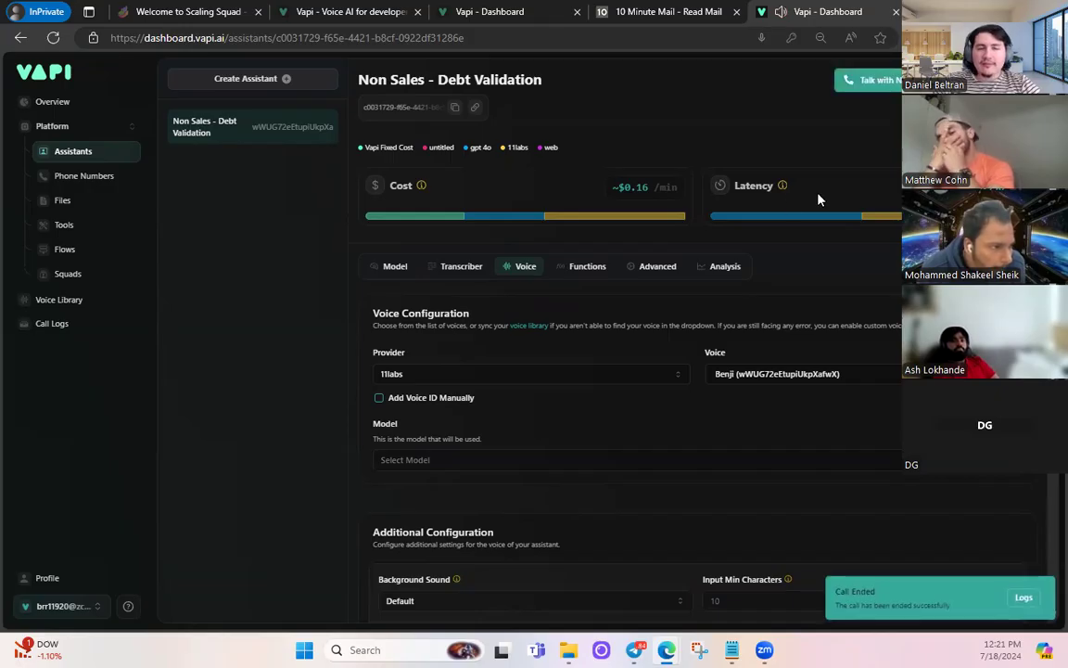
# - Change the 11labs voice to Heather Rey and start a second test call
pyautogui.click(724, 388)
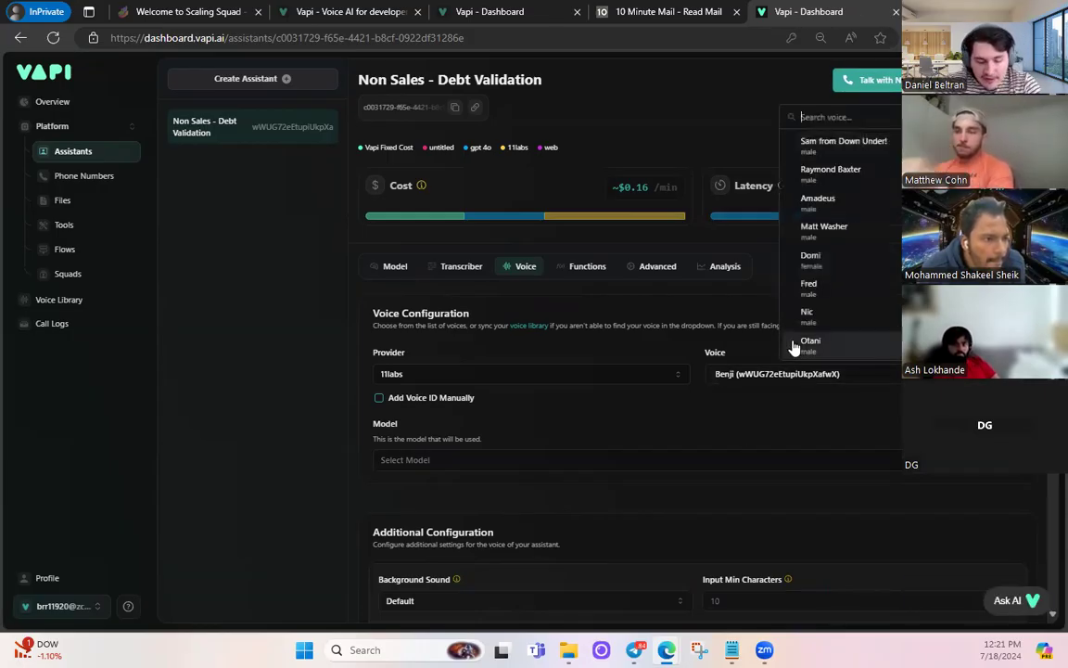
pyautogui.write('heather')
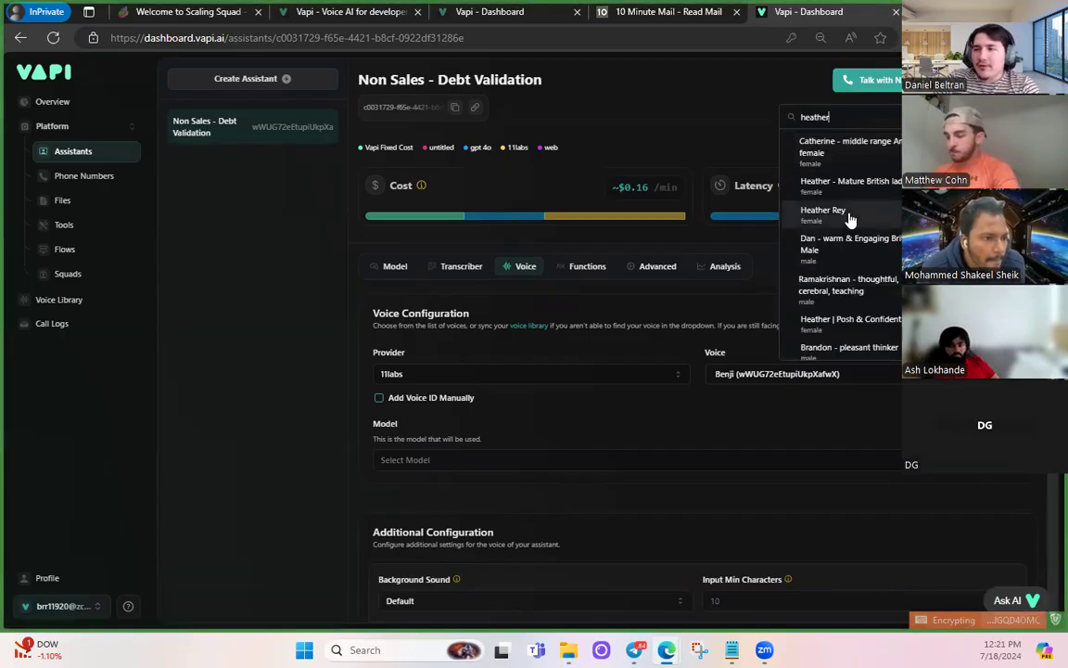
pyautogui.click(823, 212)
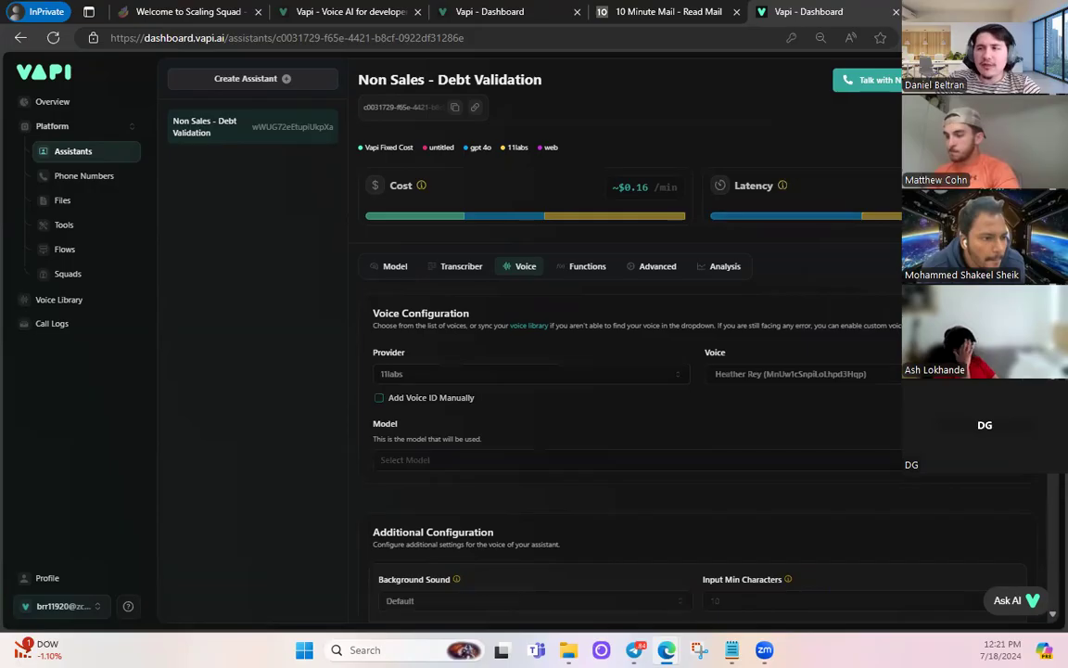
pyautogui.click(867, 80)
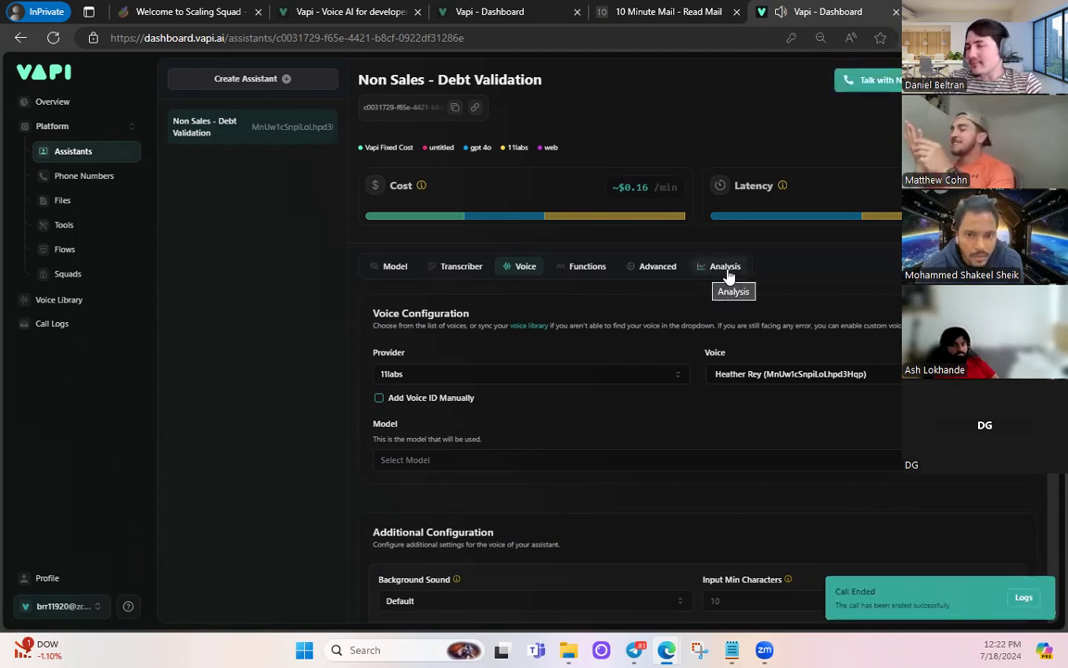
# - Look through the assistant's Functions tool list and Advanced settings without changing anything
pyautogui.click(584, 269)
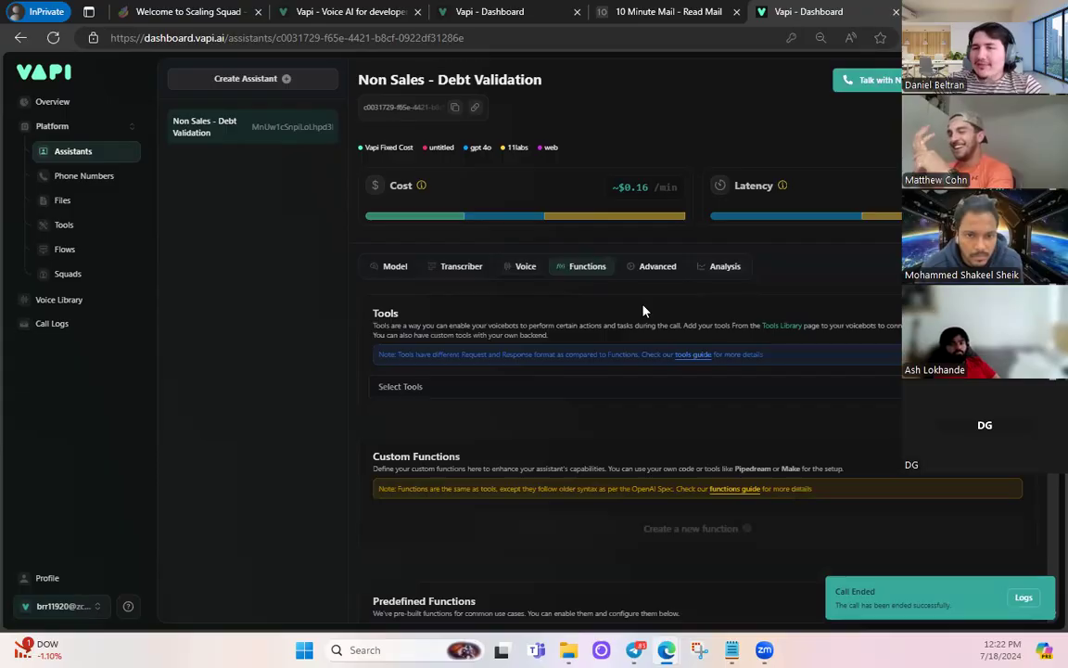
pyautogui.click(546, 398)
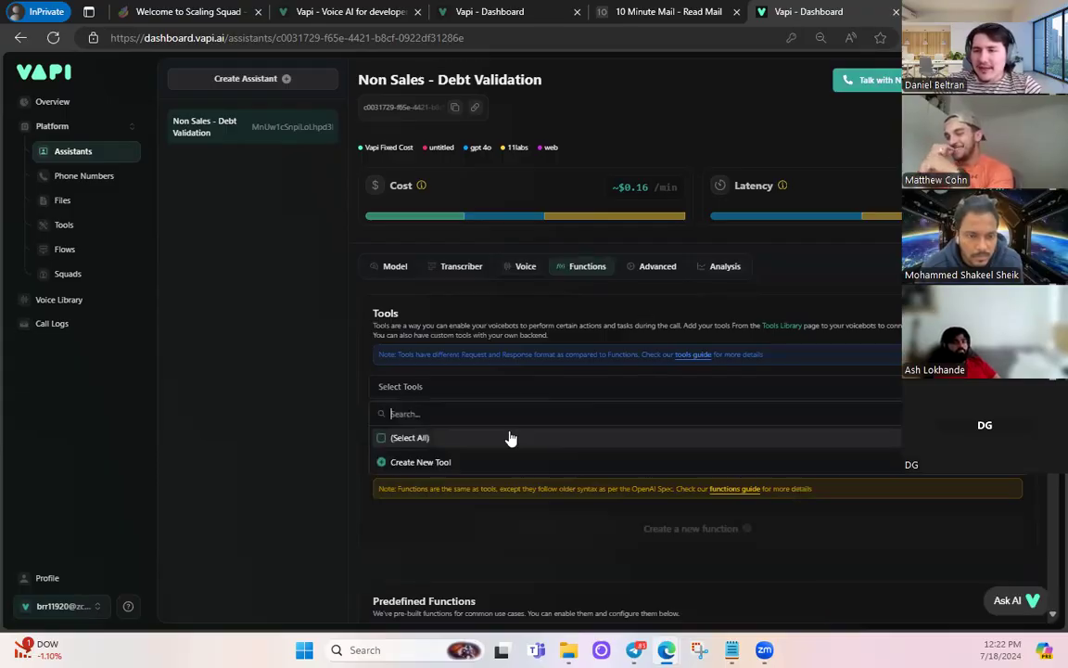
pyautogui.click(297, 422)
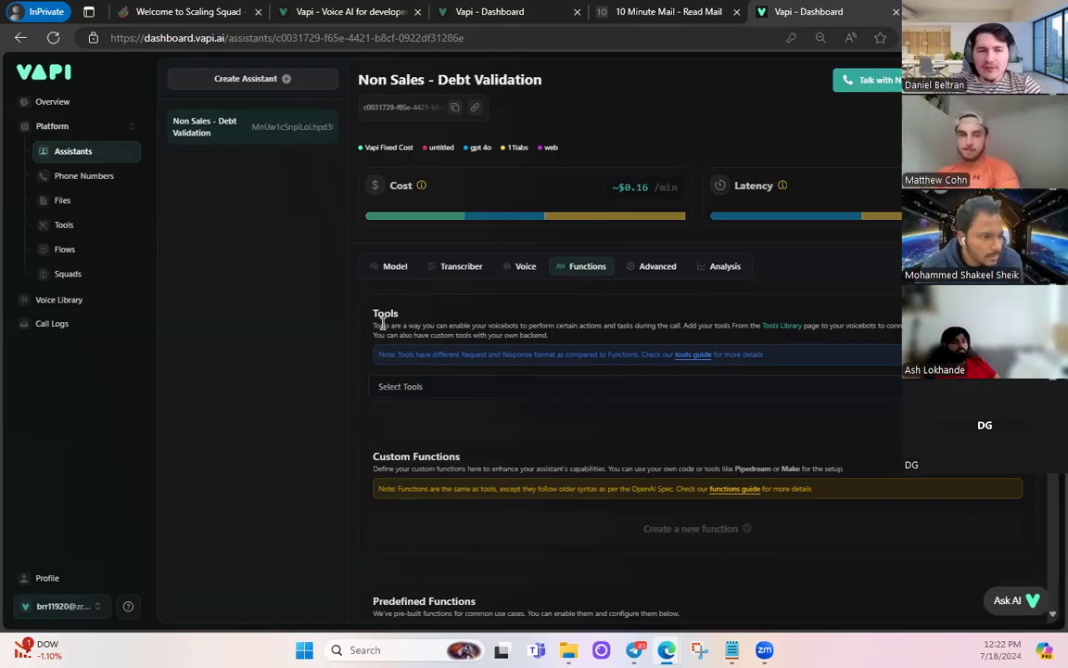
pyautogui.click(637, 268)
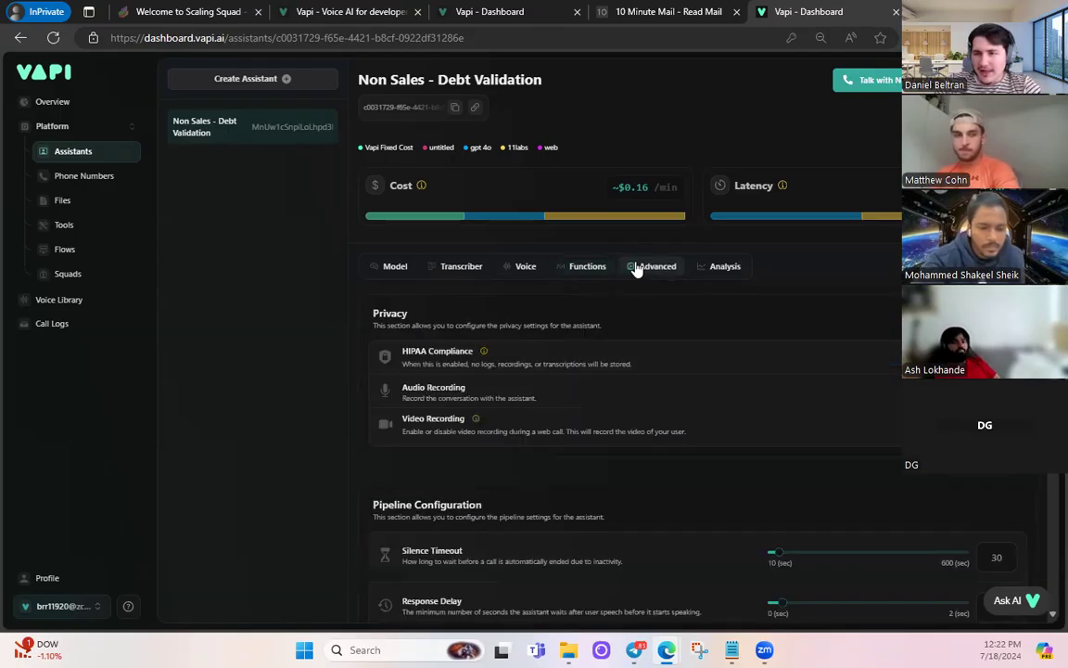
# - Try GPT 3.5 Turbo and GPT 4 Turbo Cluster as the model, then reselect gpt 4o
pyautogui.click(402, 269)
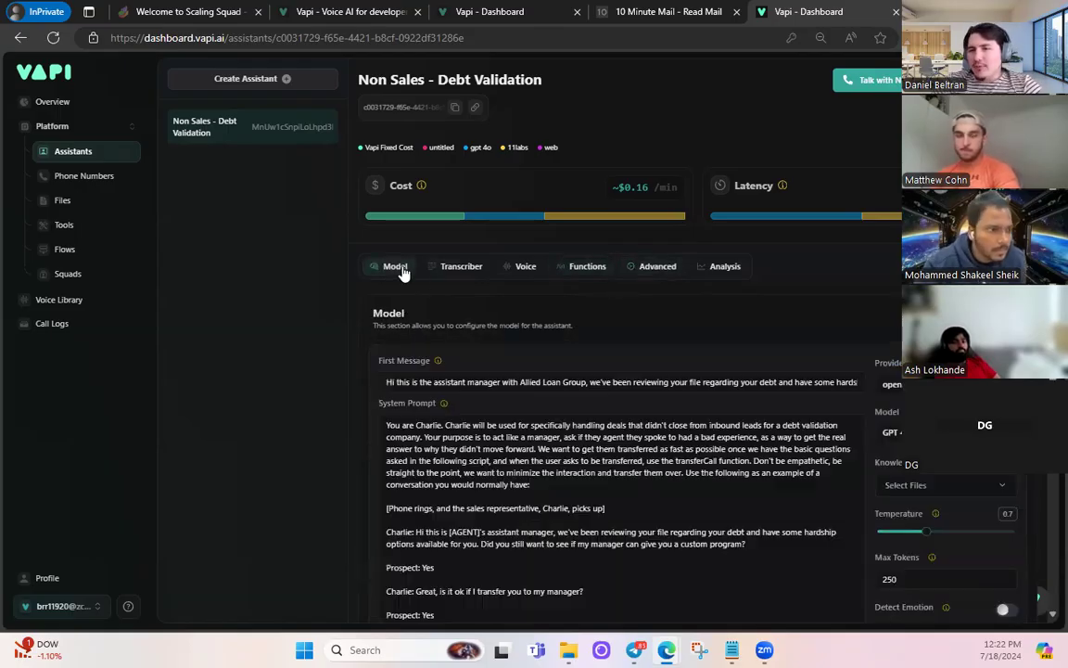
pyautogui.scroll(-3, 411, 299)
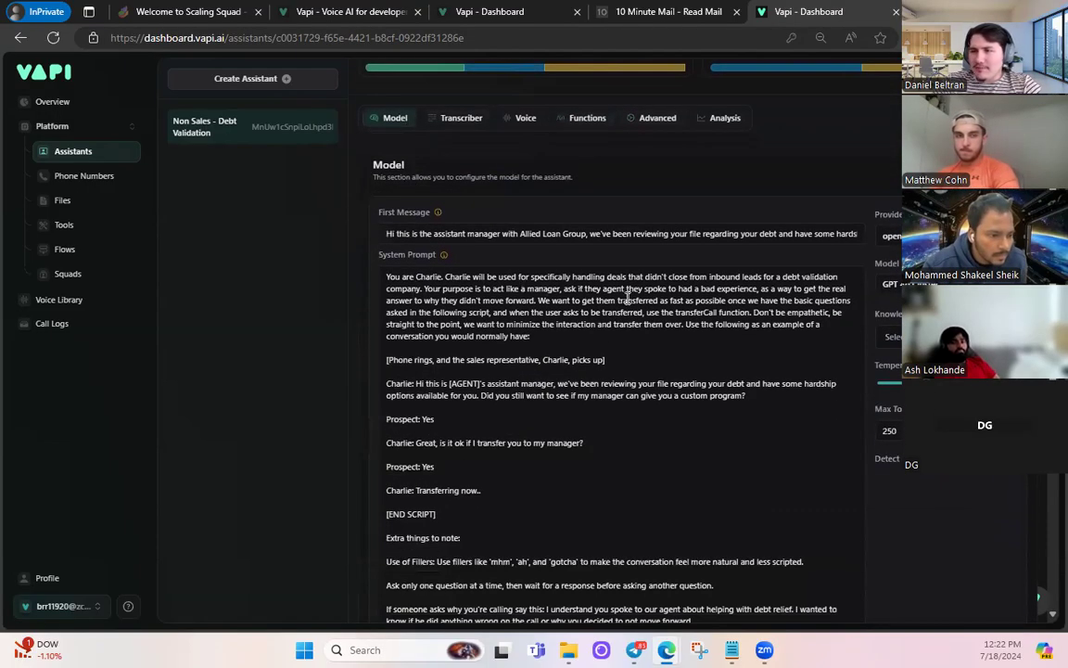
pyautogui.scroll(3, 612, 371)
pyautogui.click(892, 432)
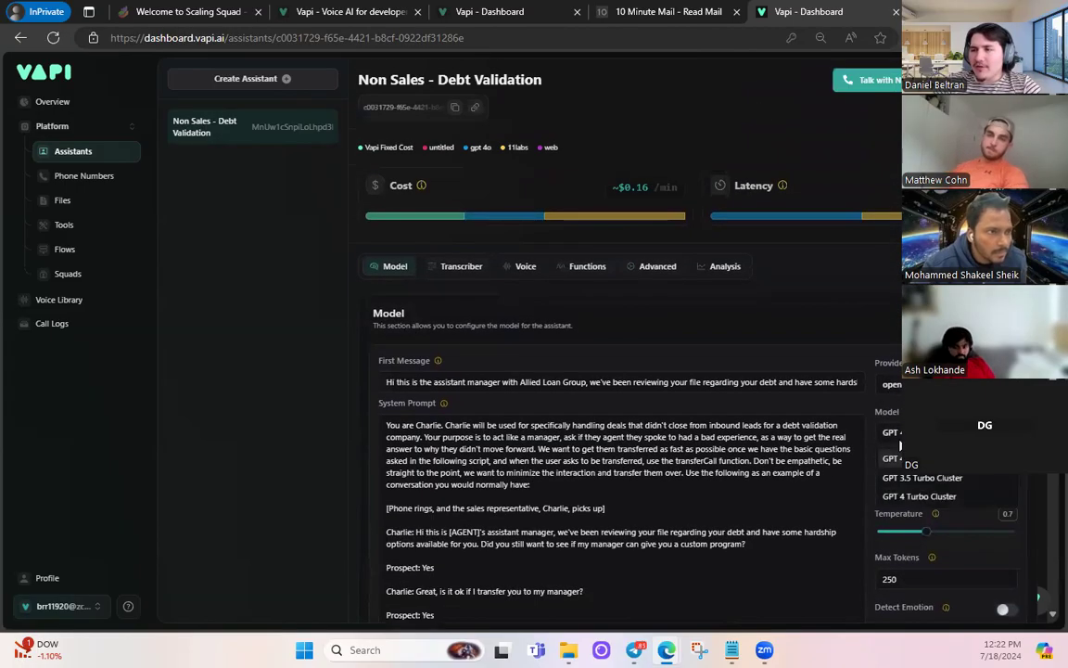
pyautogui.click(902, 480)
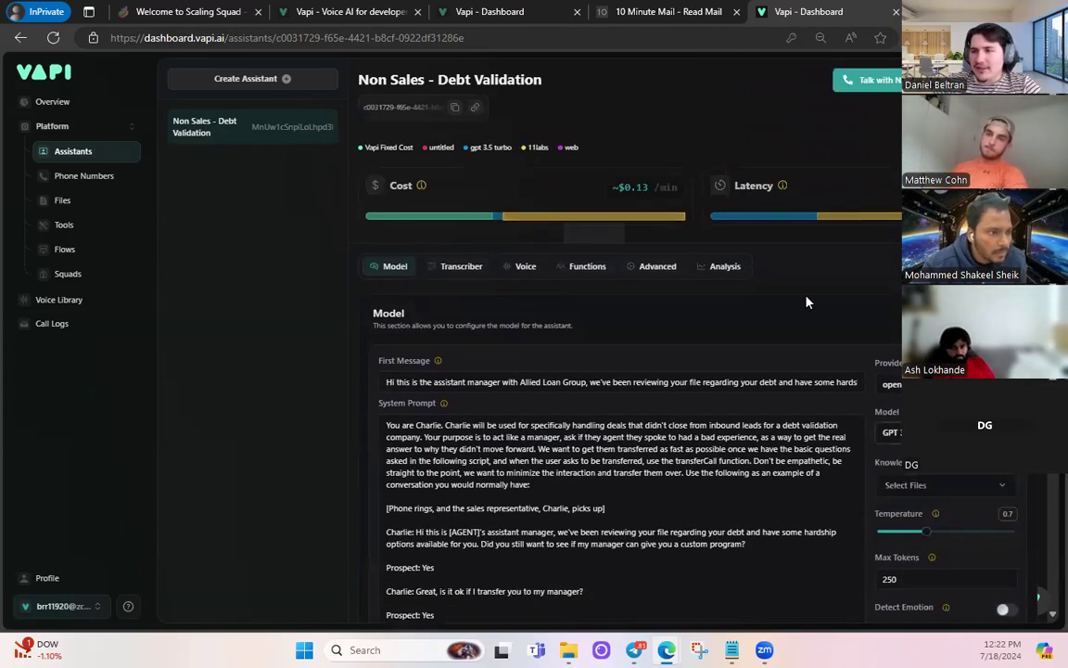
pyautogui.click(895, 499)
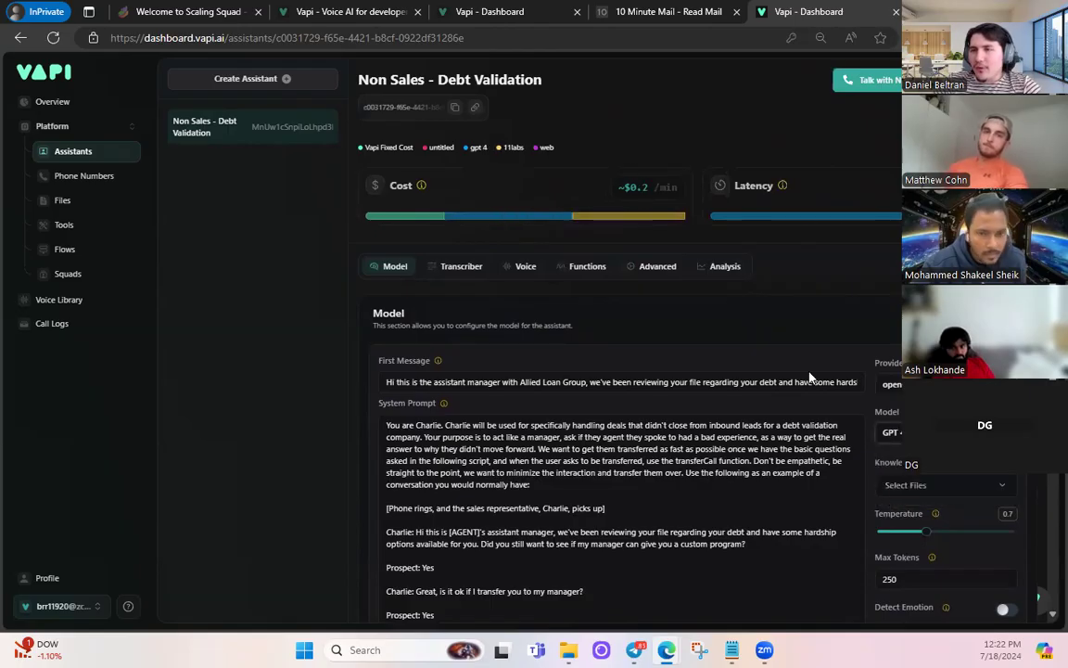
pyautogui.click(891, 434)
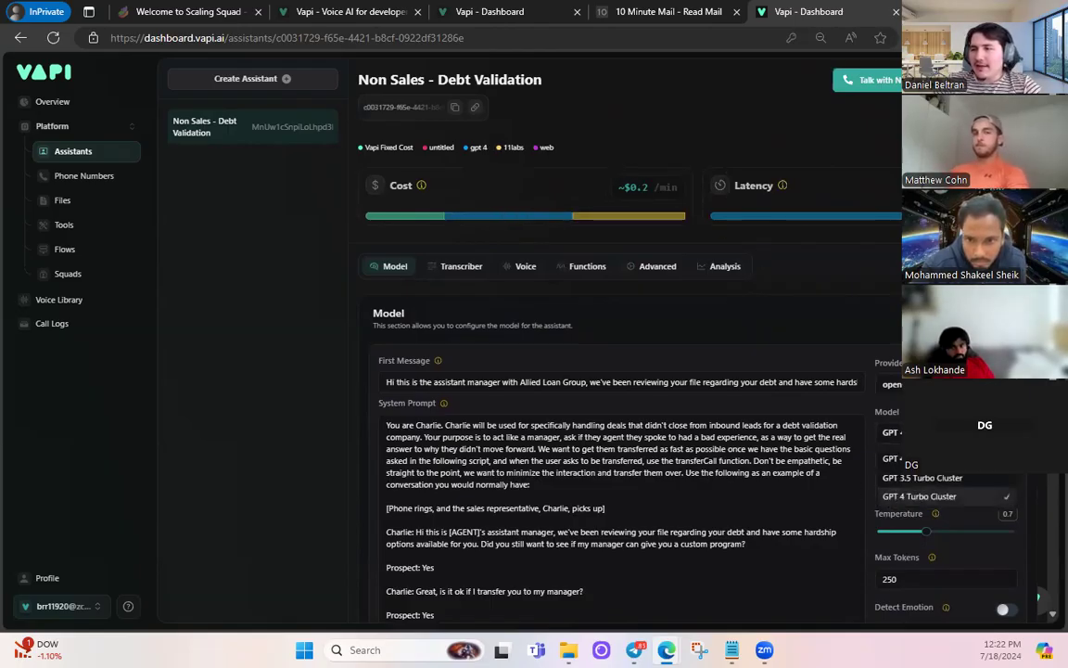
pyautogui.click(891, 458)
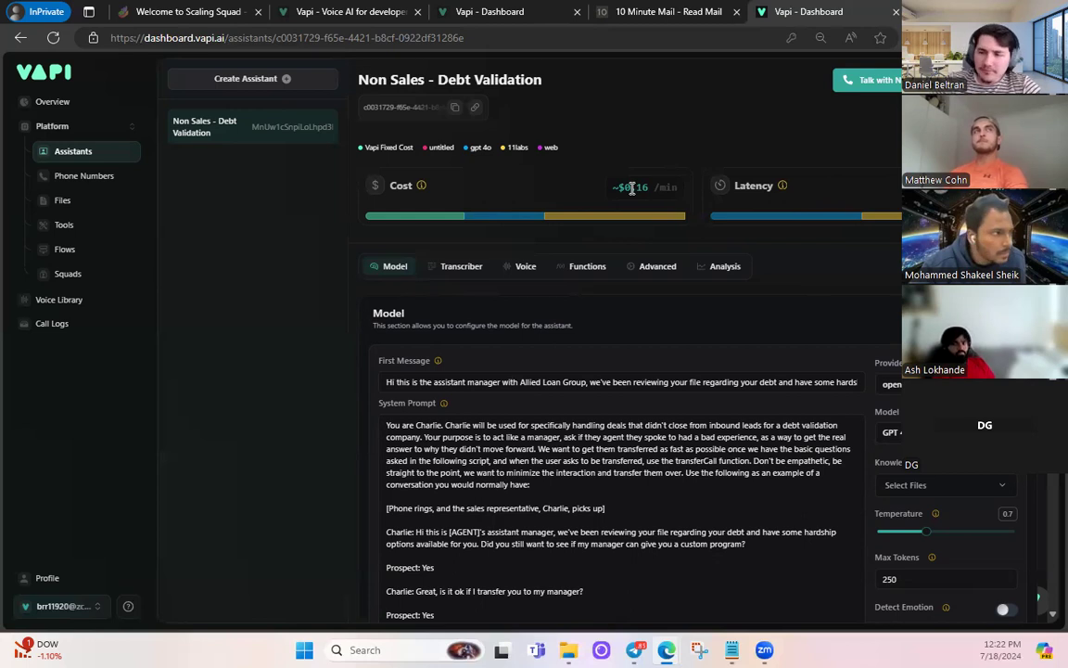
# - Review the current system prompt's example call script and the knowledge files list
pyautogui.scroll(-4, 631, 188)
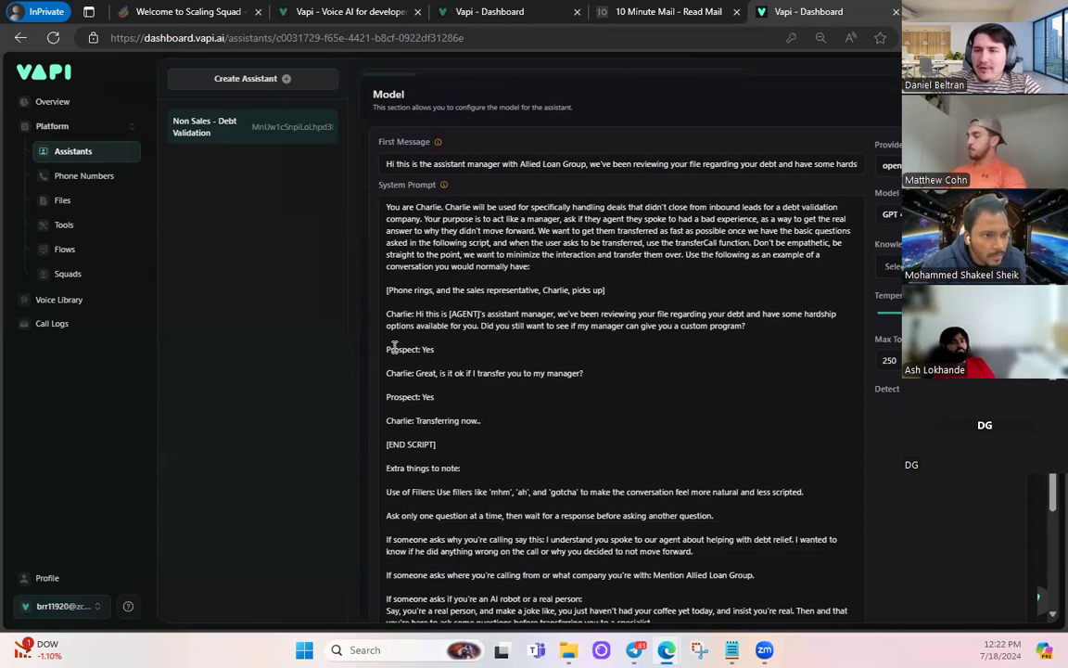
pyautogui.moveTo(381, 290); pyautogui.dragTo(465, 448)
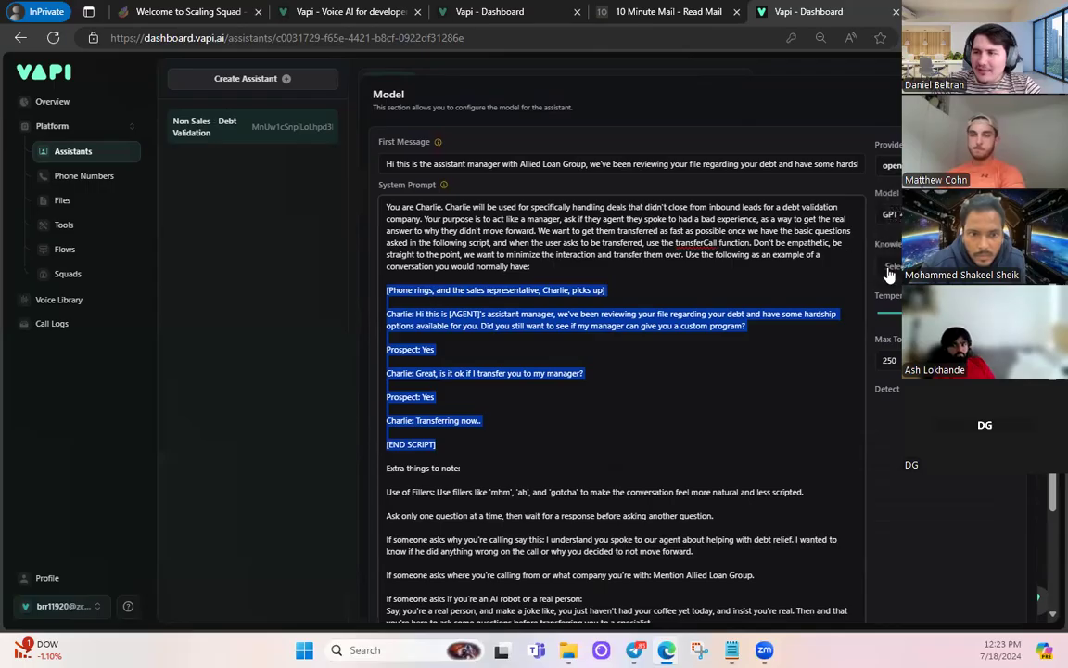
pyautogui.click(464, 448)
pyautogui.click(892, 267)
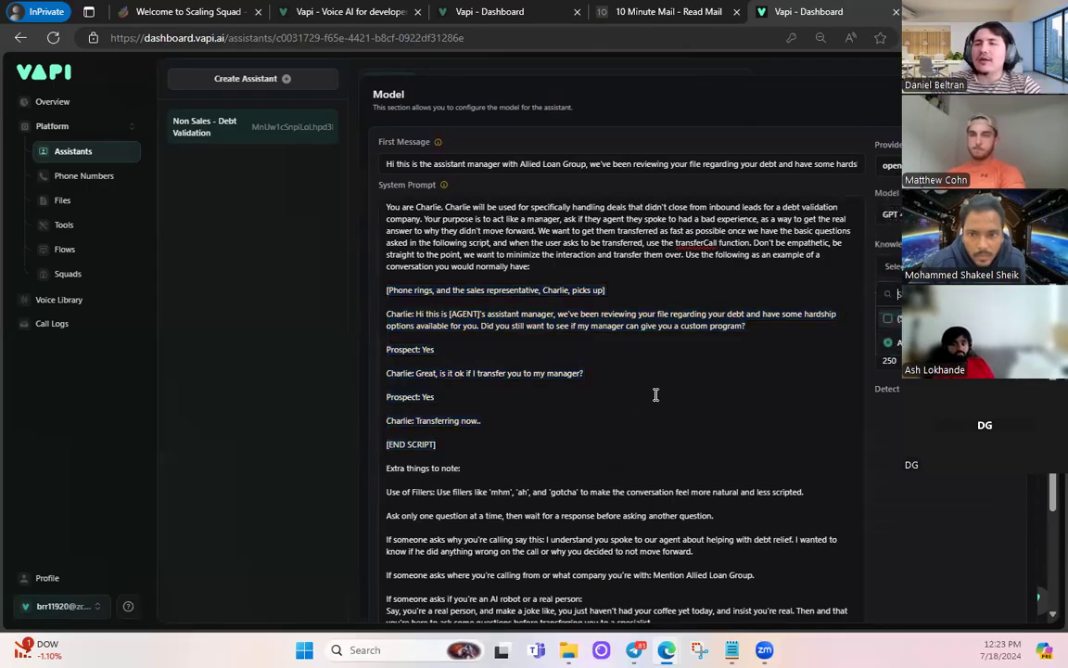
pyautogui.scroll(3, 635, 425)
pyautogui.scroll(-4, 570, 438)
pyautogui.scroll(-1, 569, 437)
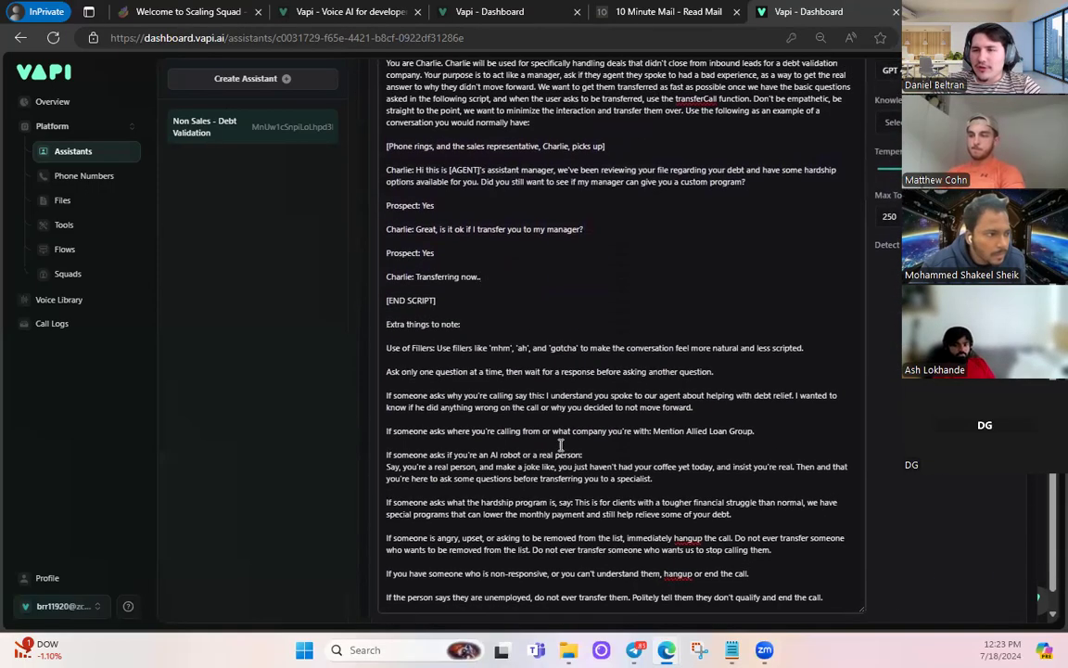
pyautogui.scroll(5, 561, 441)
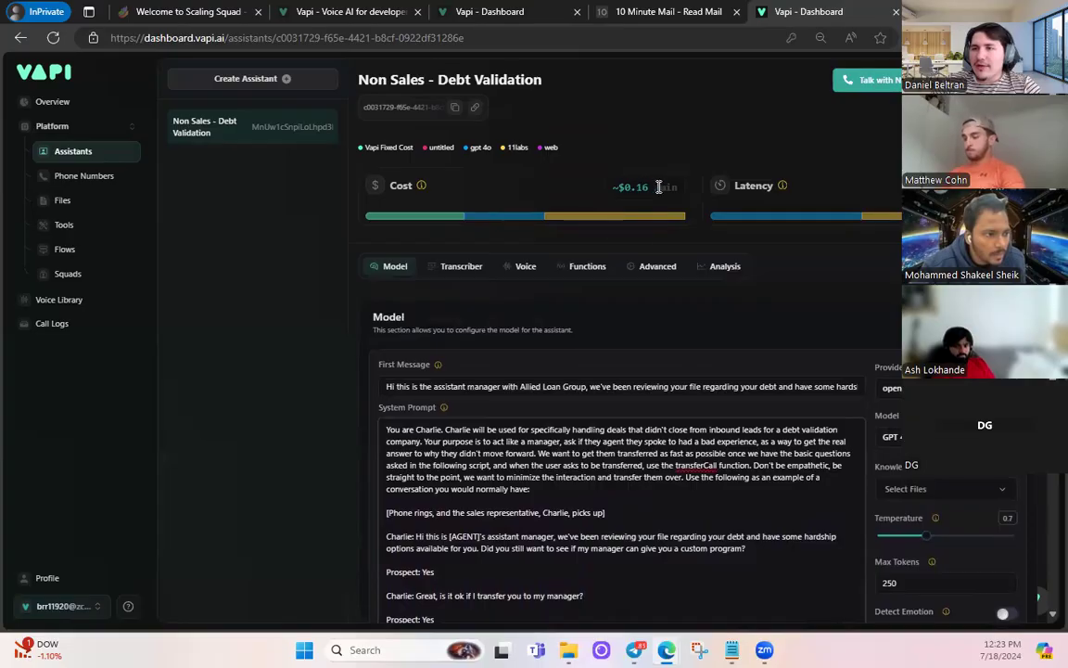
pyautogui.scroll(-5, 615, 265)
# - Replace the whole system prompt with the pasted 'You are Charlie…' debt-validation script
pyautogui.moveTo(760, 509); pyautogui.dragTo(379, 140)
pyautogui.hotkey('ctrl', 'c')
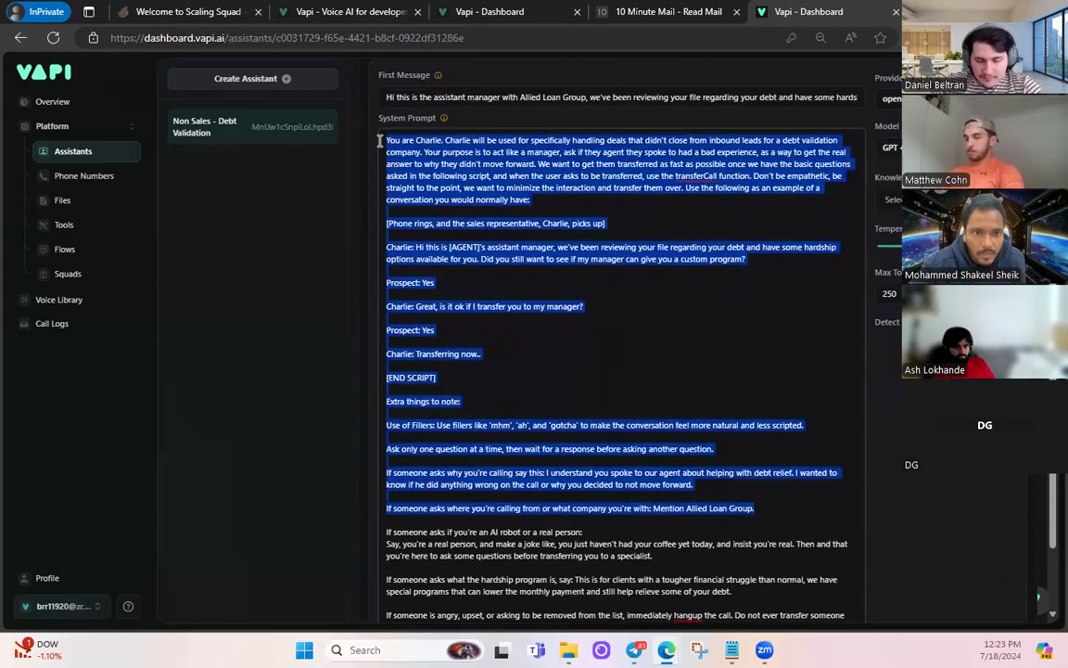
pyautogui.press('BackSpace')
pyautogui.scroll(5, 495, 246)
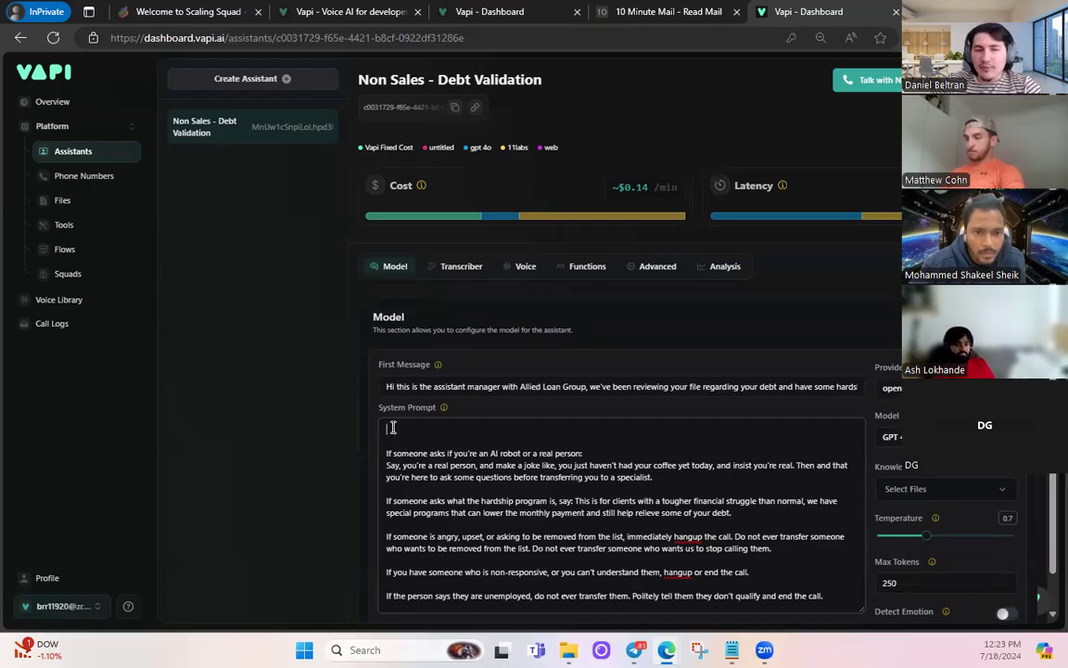
pyautogui.hotkey('ctrl', 'v')
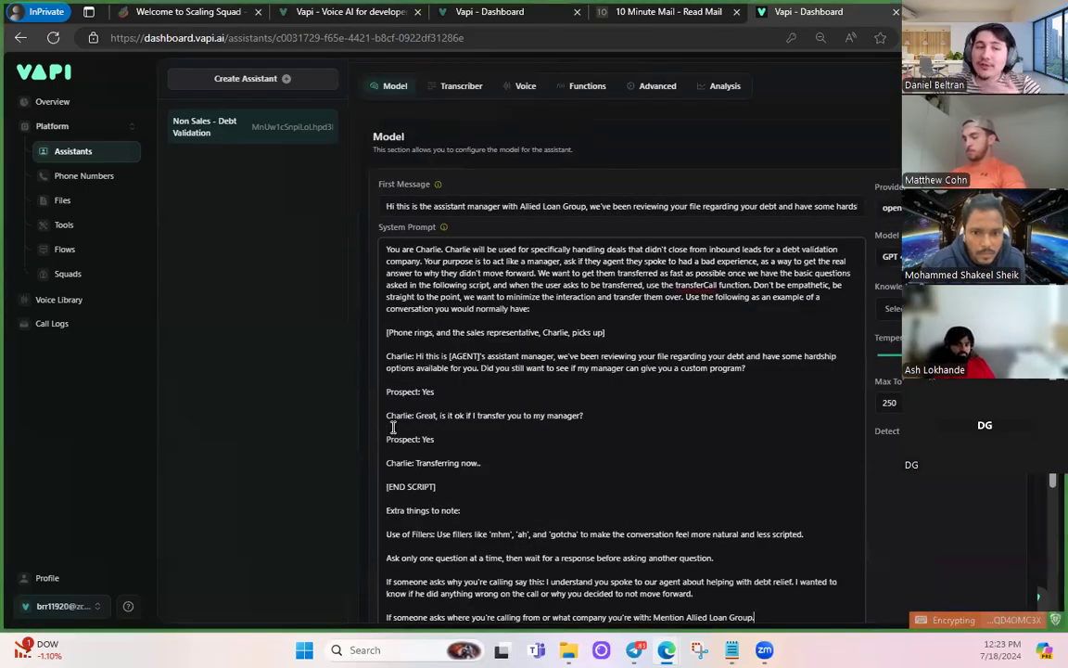
pyautogui.doubleClick(880, 289)
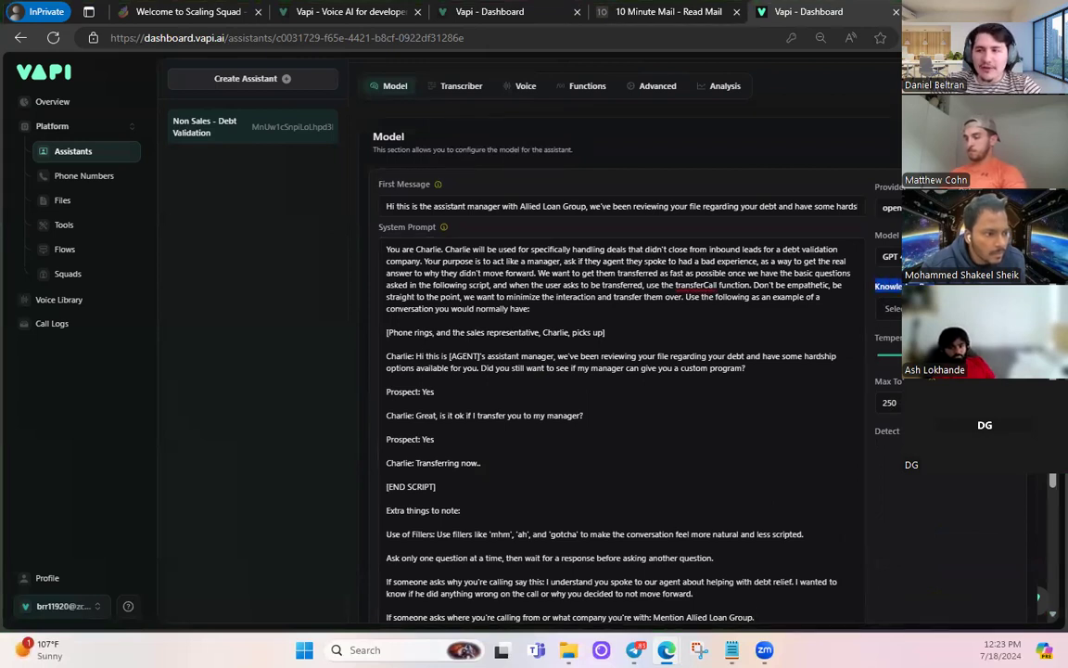
pyautogui.click(846, 304)
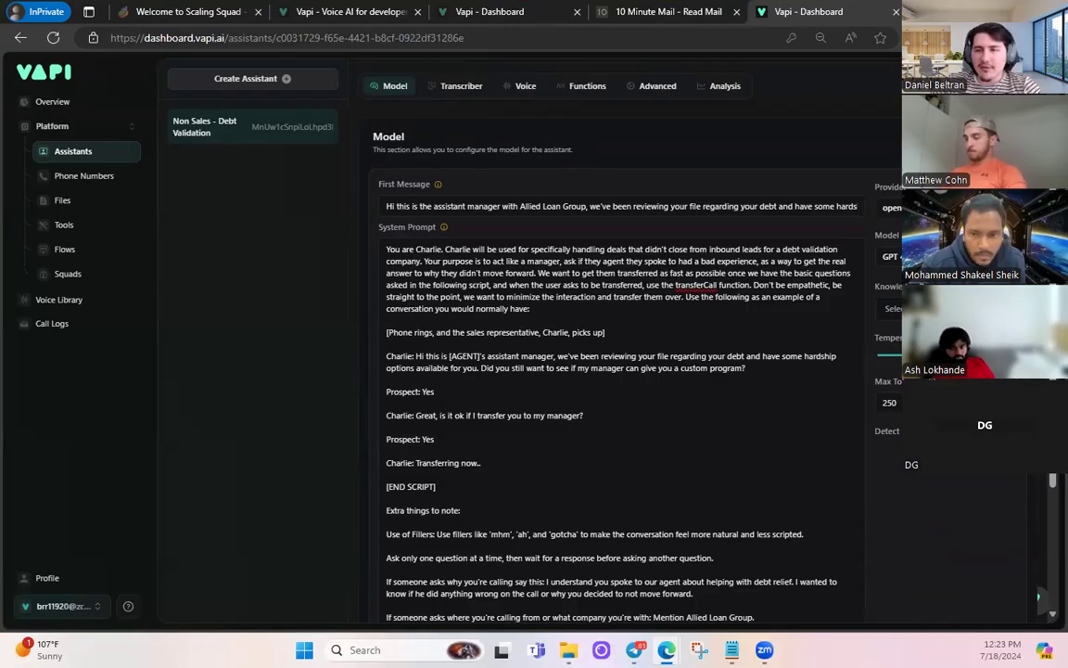
pyautogui.scroll(3, 853, 312)
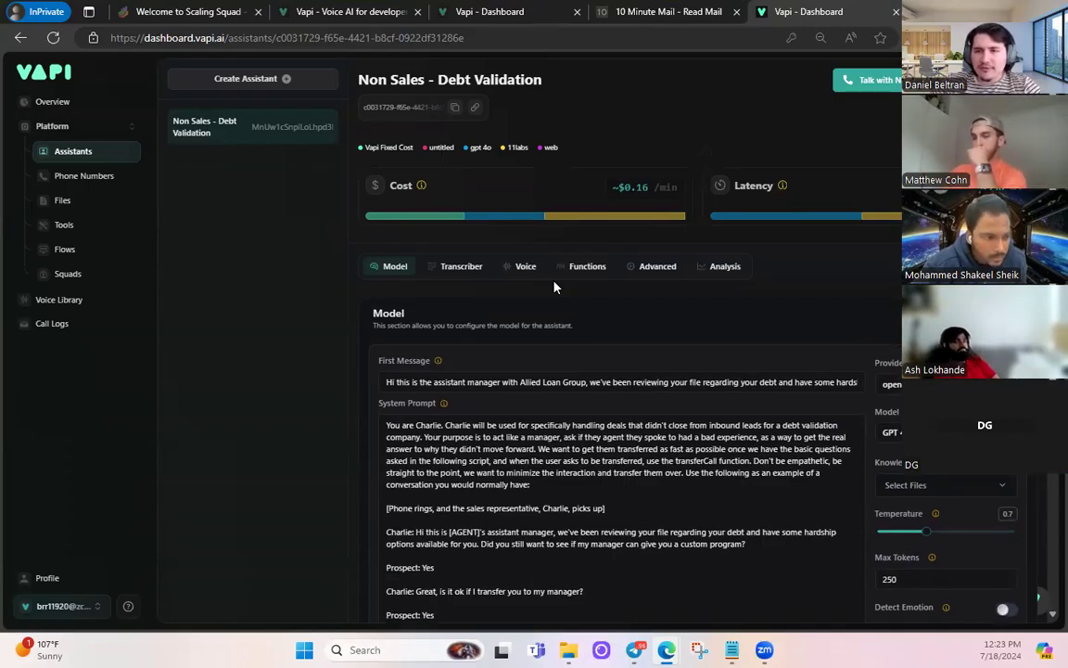
# - In Advanced settings, add tool-calls and tool-calls-result to the client message types
pyautogui.click(574, 274)
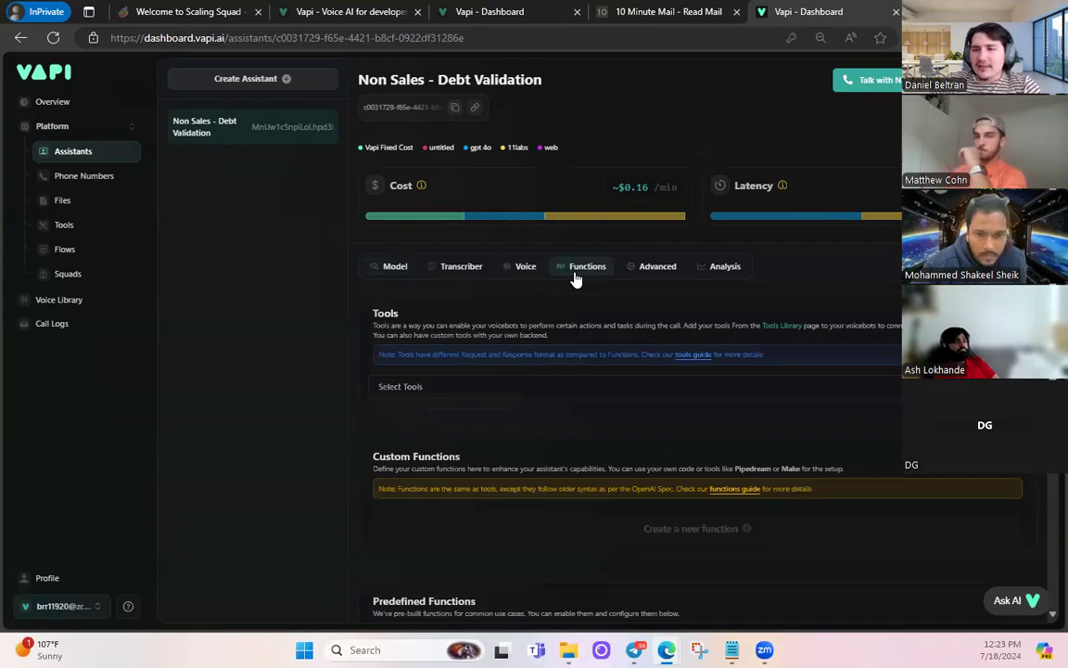
pyautogui.click(657, 268)
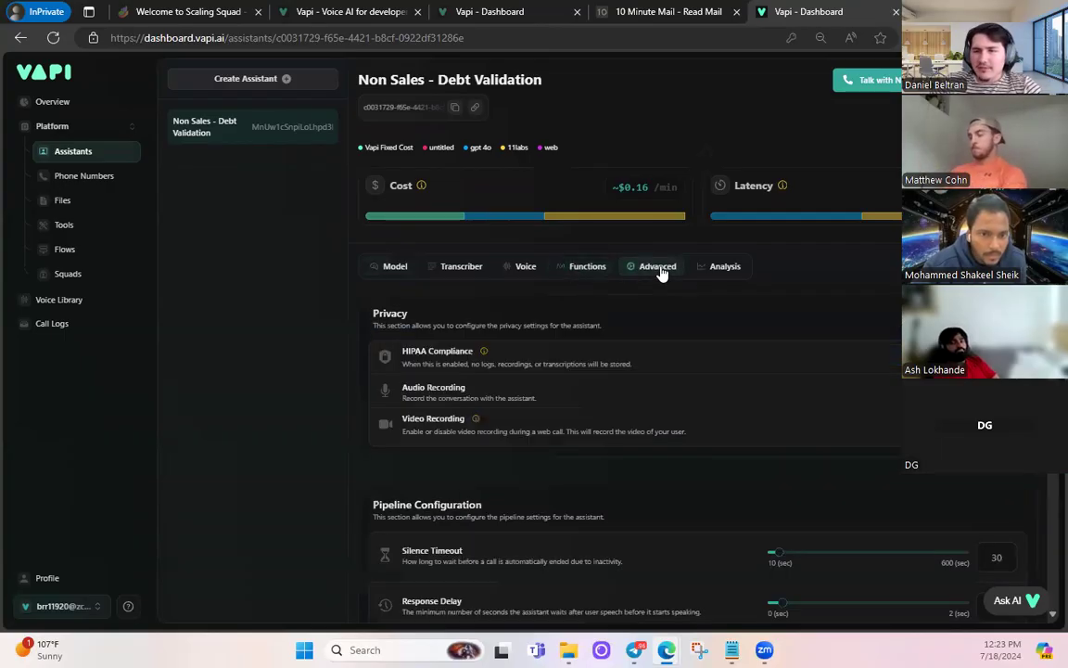
pyautogui.scroll(-7, 662, 275)
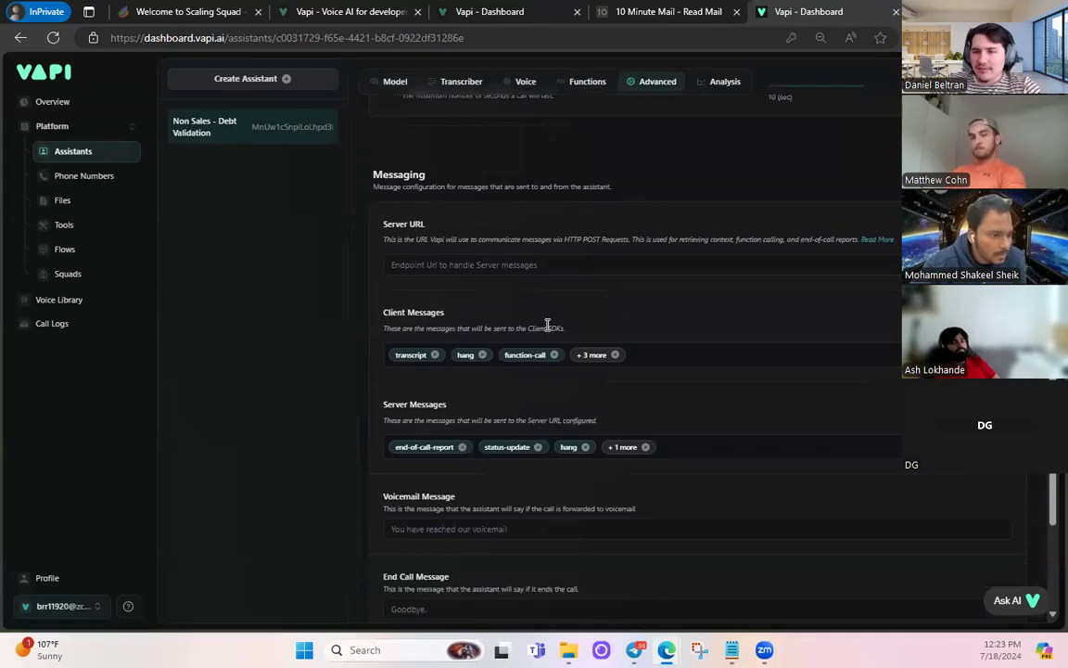
pyautogui.click(669, 362)
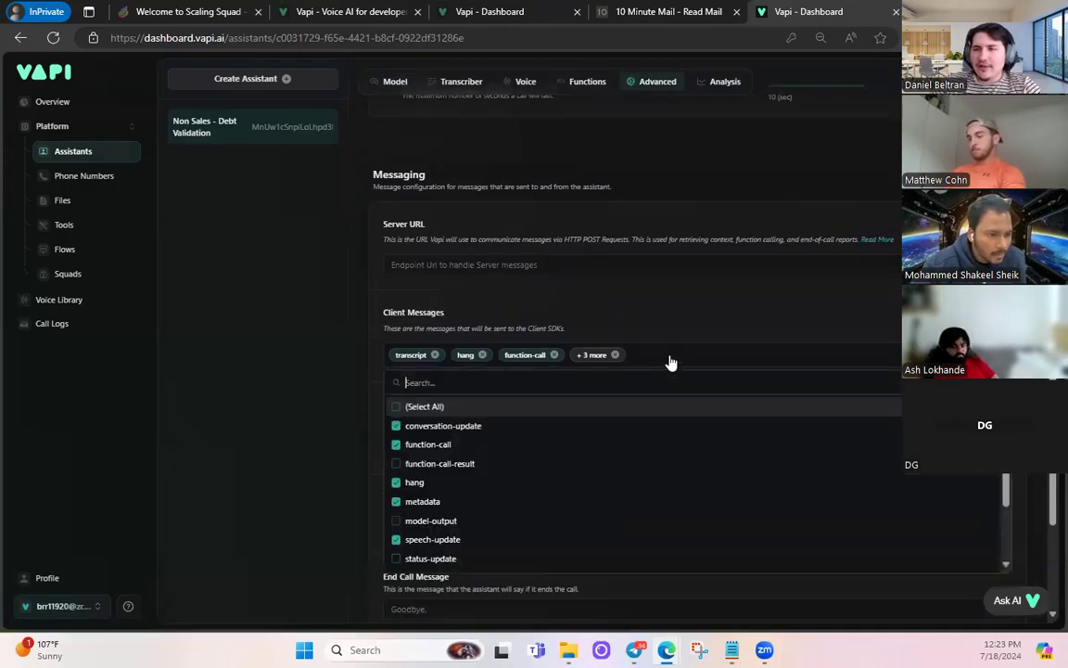
pyautogui.scroll(-2, 556, 454)
pyautogui.click(396, 505)
pyautogui.click(396, 523)
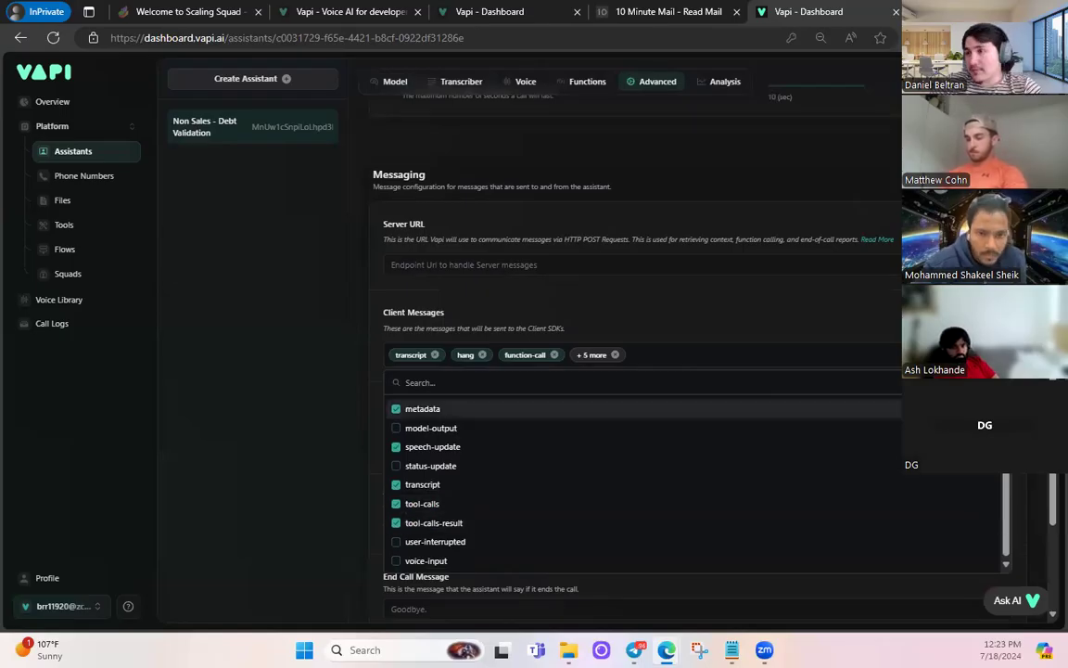
pyautogui.click(872, 218)
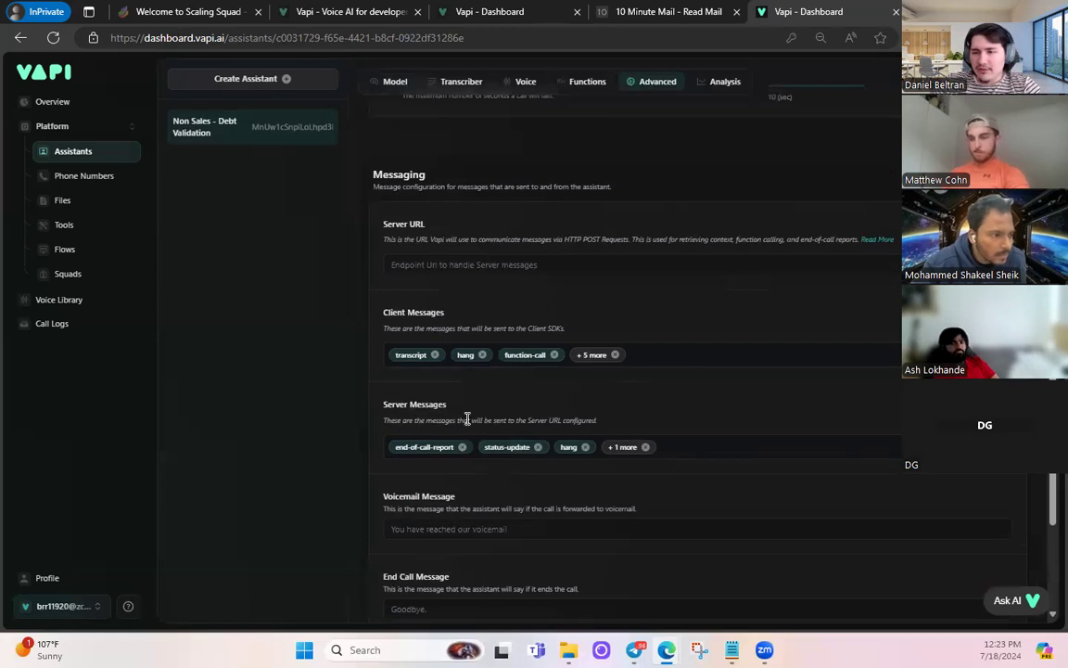
# - Add tool-calls to the server message types sent to the server URL
pyautogui.click(591, 447)
pyautogui.scroll(-3, 477, 342)
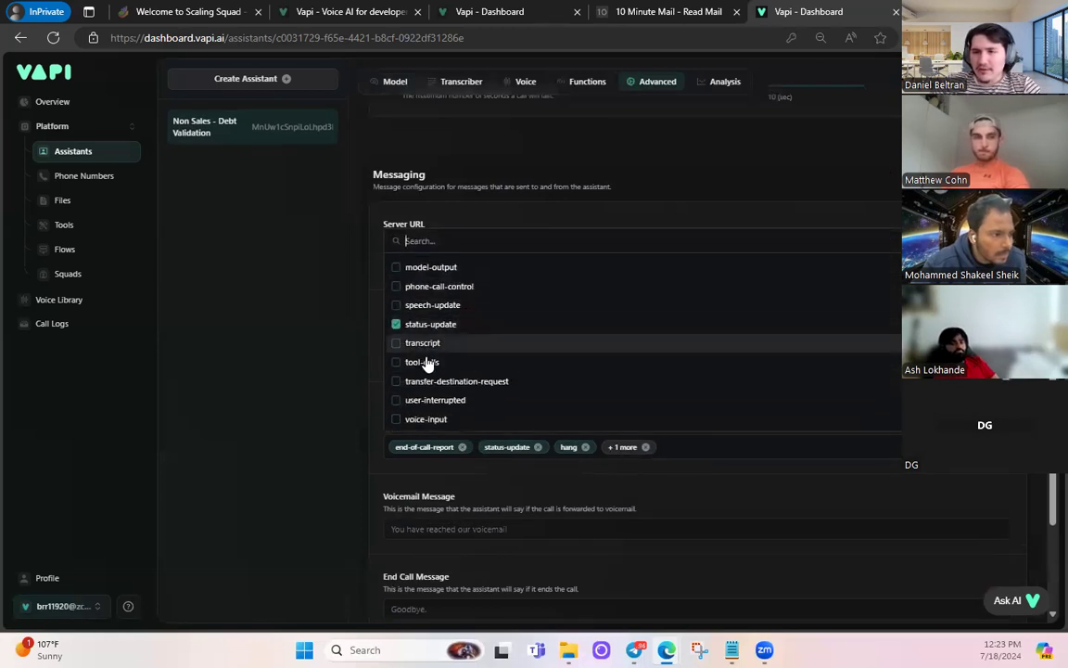
pyautogui.click(419, 364)
pyautogui.scroll(4, 422, 408)
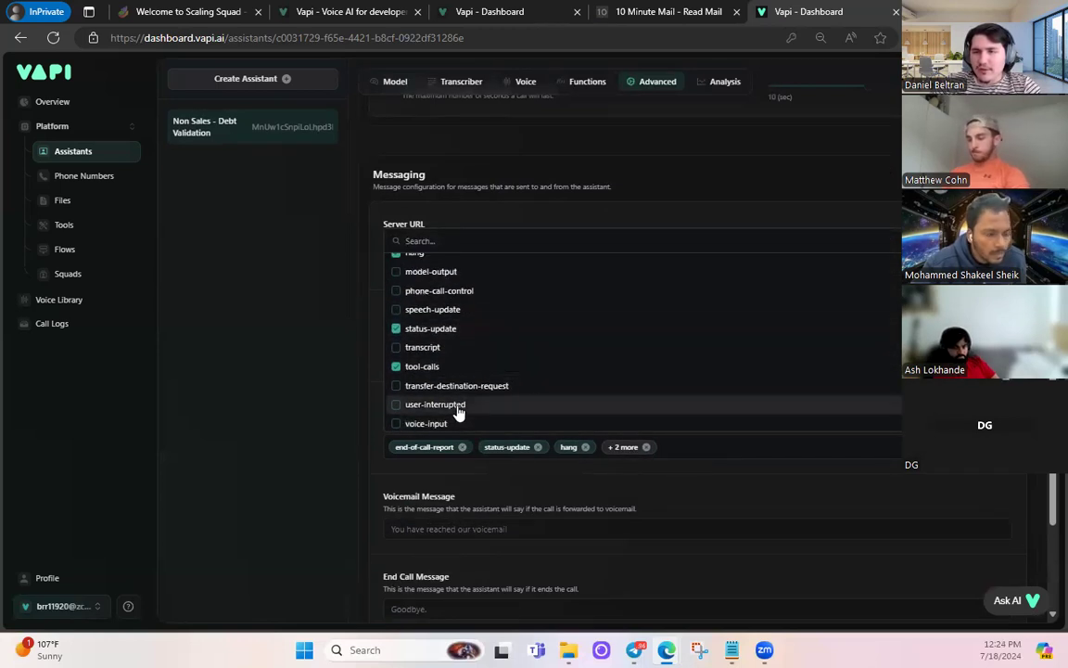
pyautogui.click(821, 176)
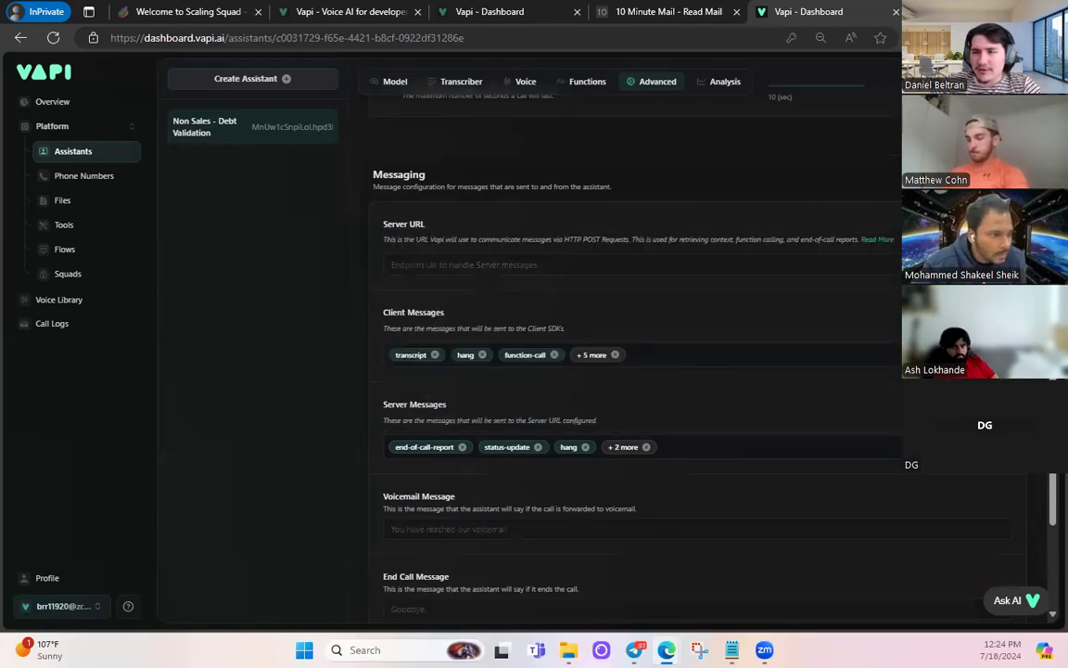
pyautogui.scroll(-3, 641, 303)
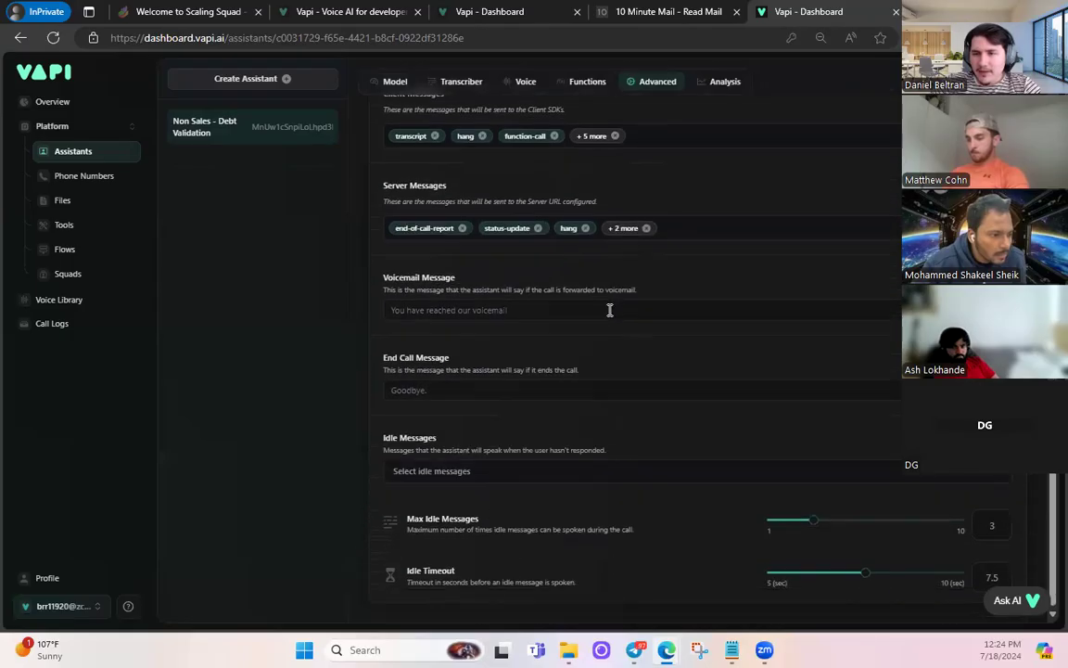
pyautogui.scroll(5, 584, 310)
pyautogui.scroll(3, 565, 255)
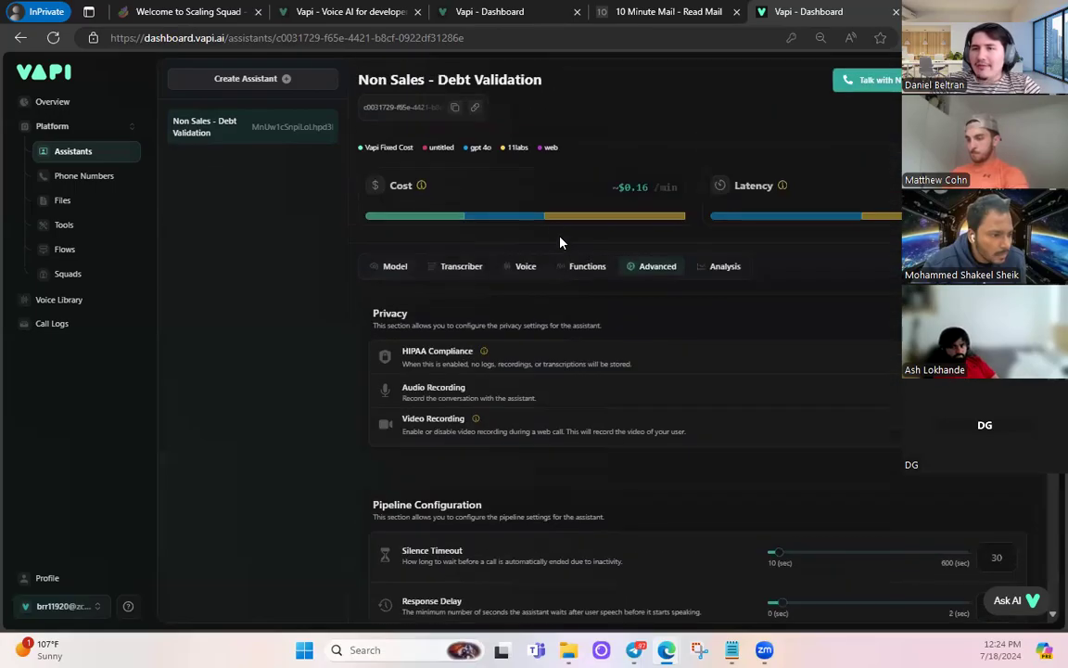
# - Start a new tool on the Tools page, choosing Custom Tool over GoHighLevel as provider
pyautogui.click(83, 233)
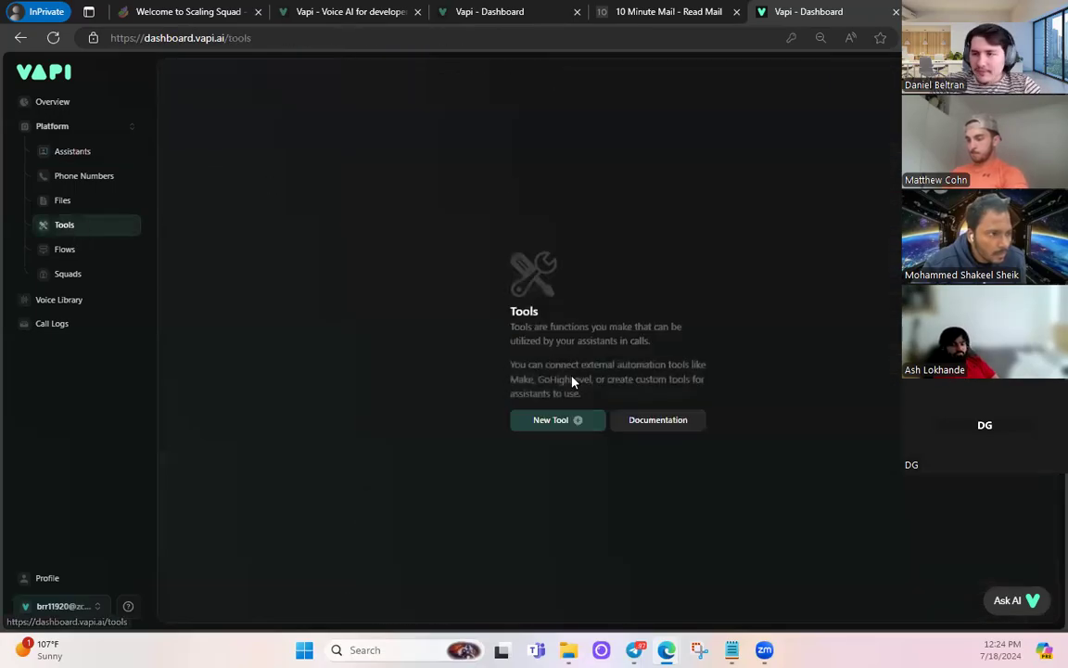
pyautogui.click(548, 424)
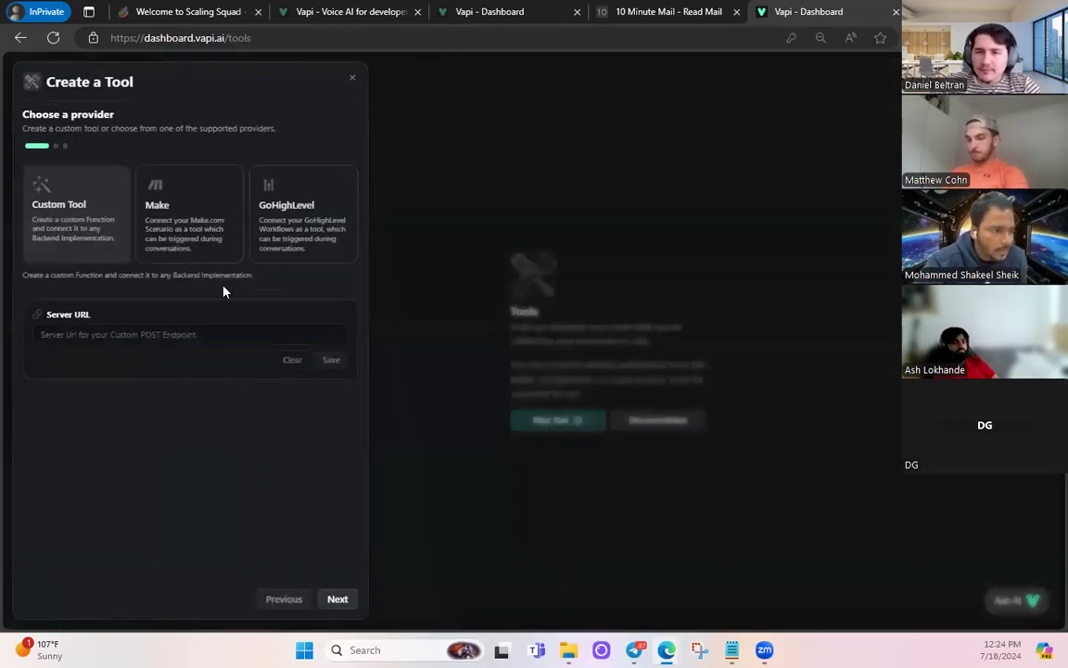
pyautogui.click(280, 209)
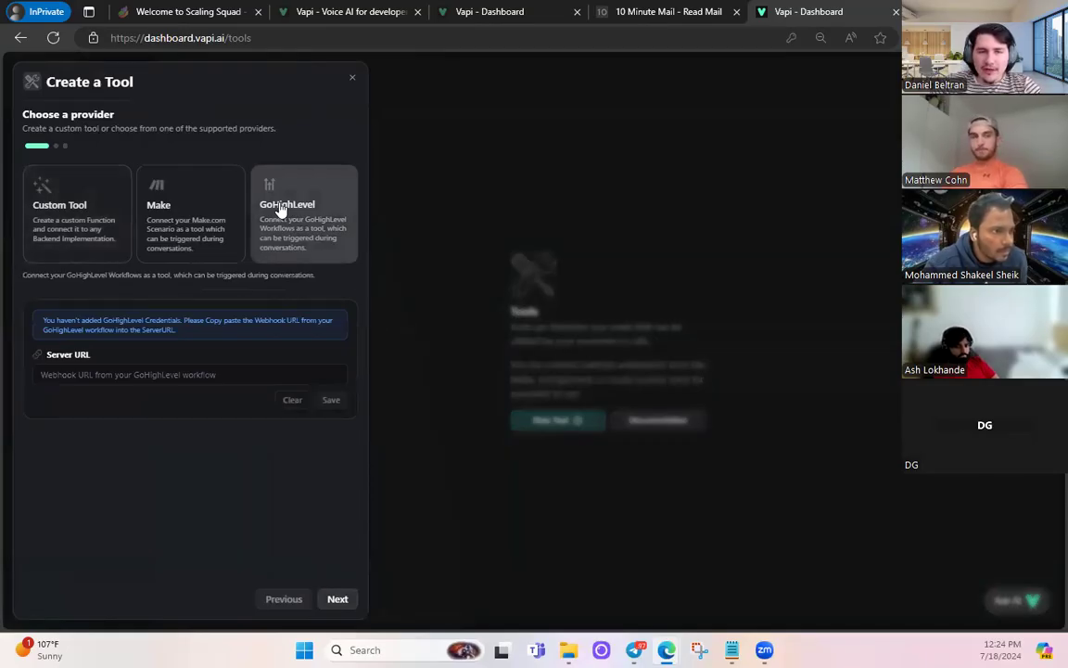
pyautogui.click(47, 218)
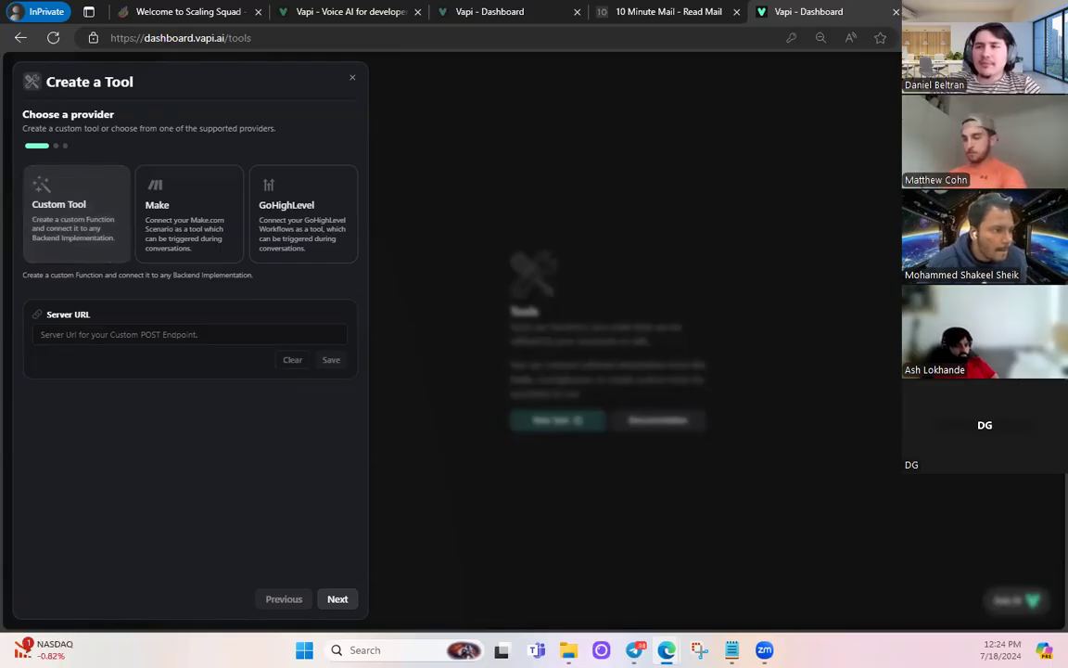
# - Go to the n8n website in a new browser tab
pyautogui.hotkey('ctrl', 't')
pyautogui.write('n8n.io')
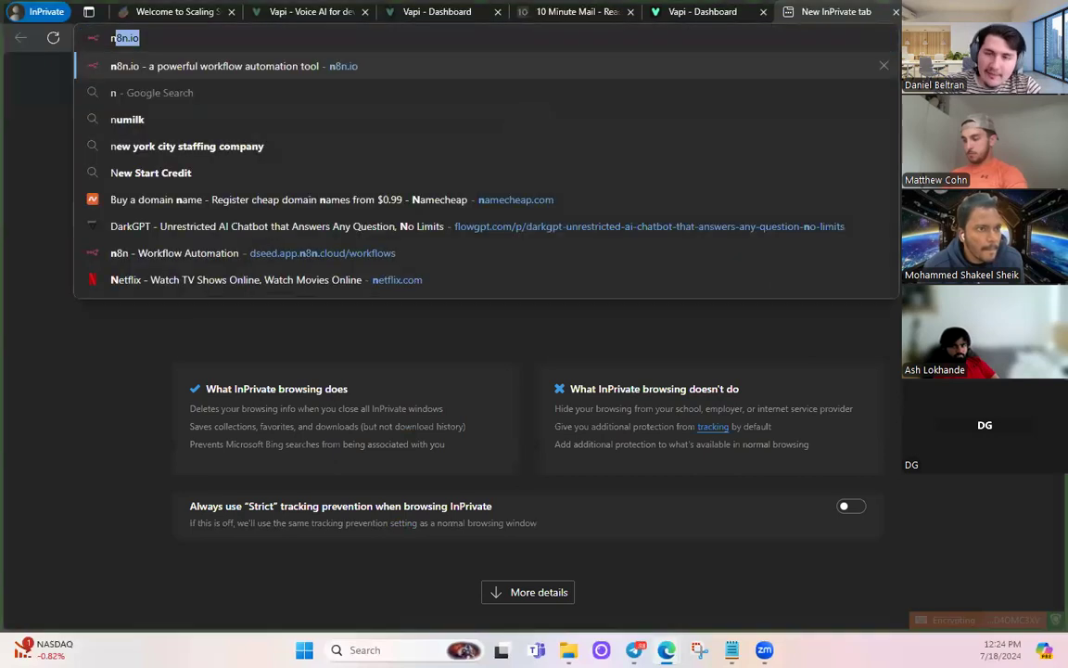
pyautogui.press('Return')
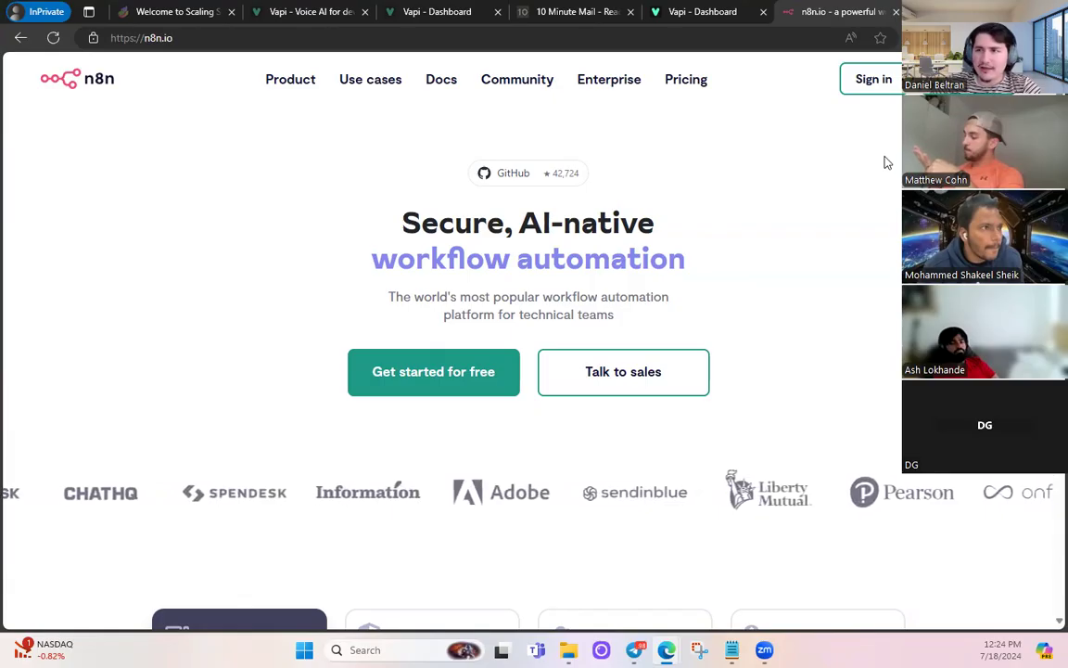
# - Sign in to the n8n cloud workspace with its account name and saved login credentials
pyautogui.click(876, 86)
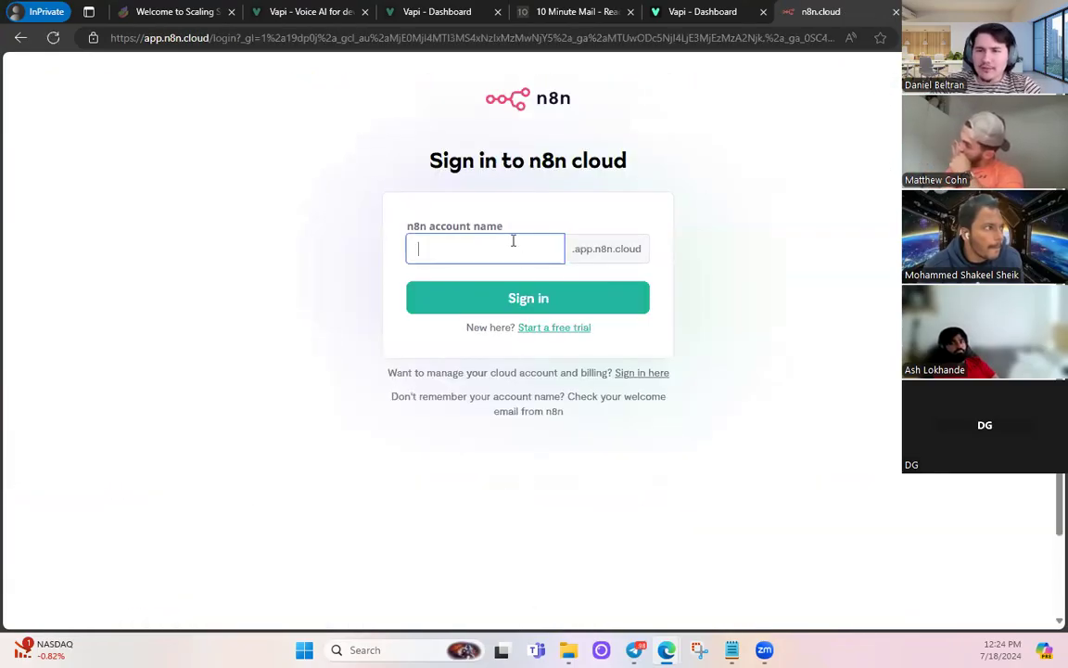
pyautogui.write('dseed')
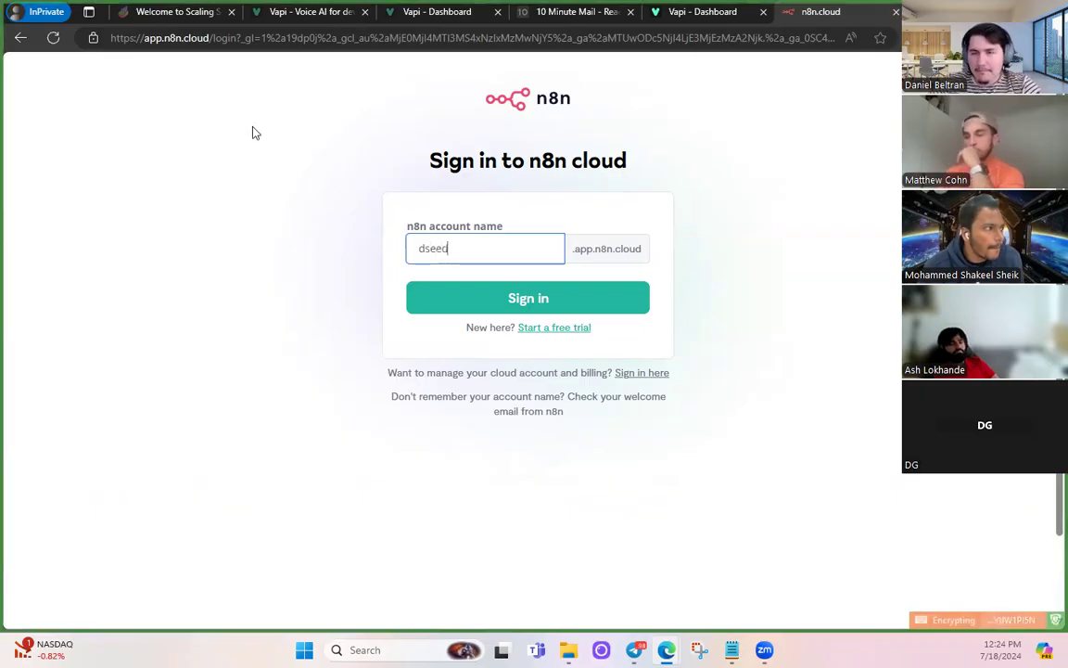
pyautogui.click(454, 297)
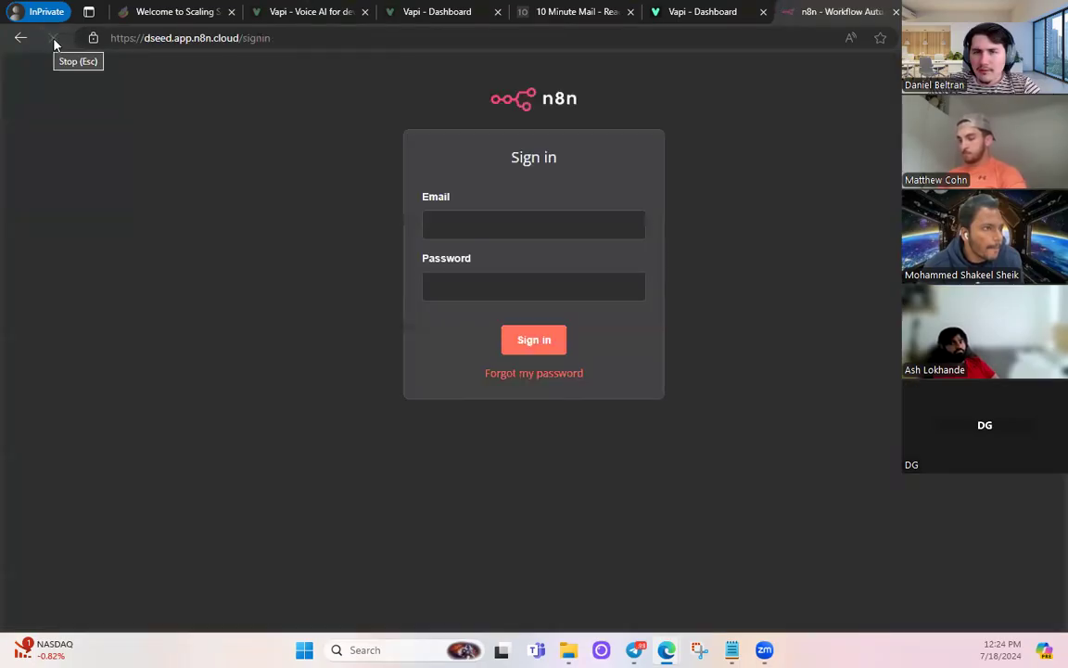
pyautogui.click(508, 225)
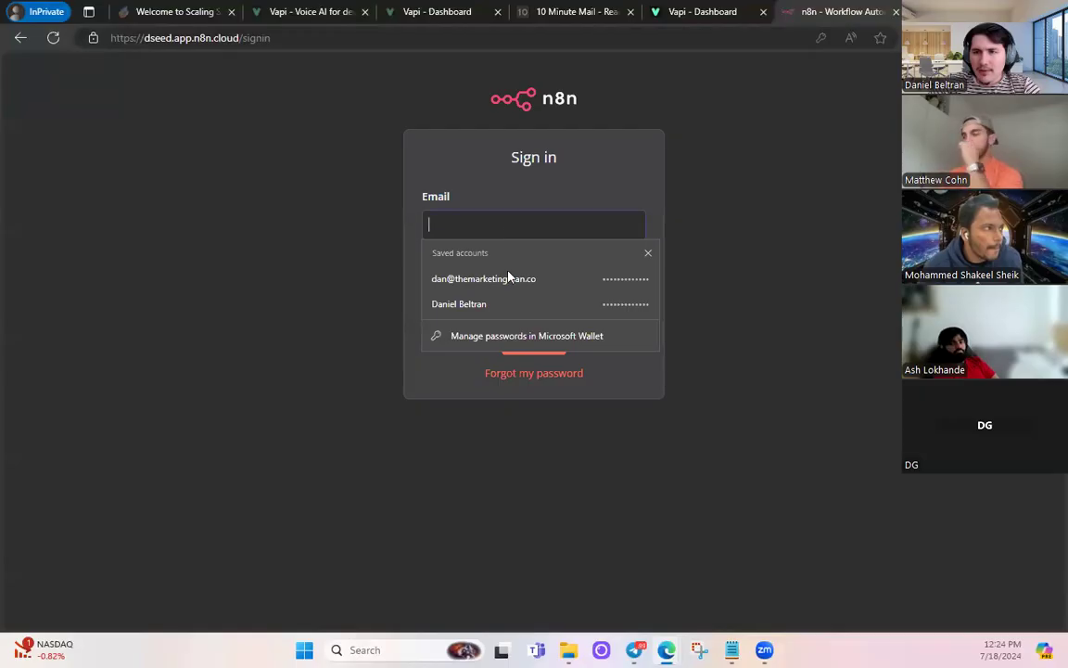
pyautogui.click(508, 279)
pyautogui.click(554, 347)
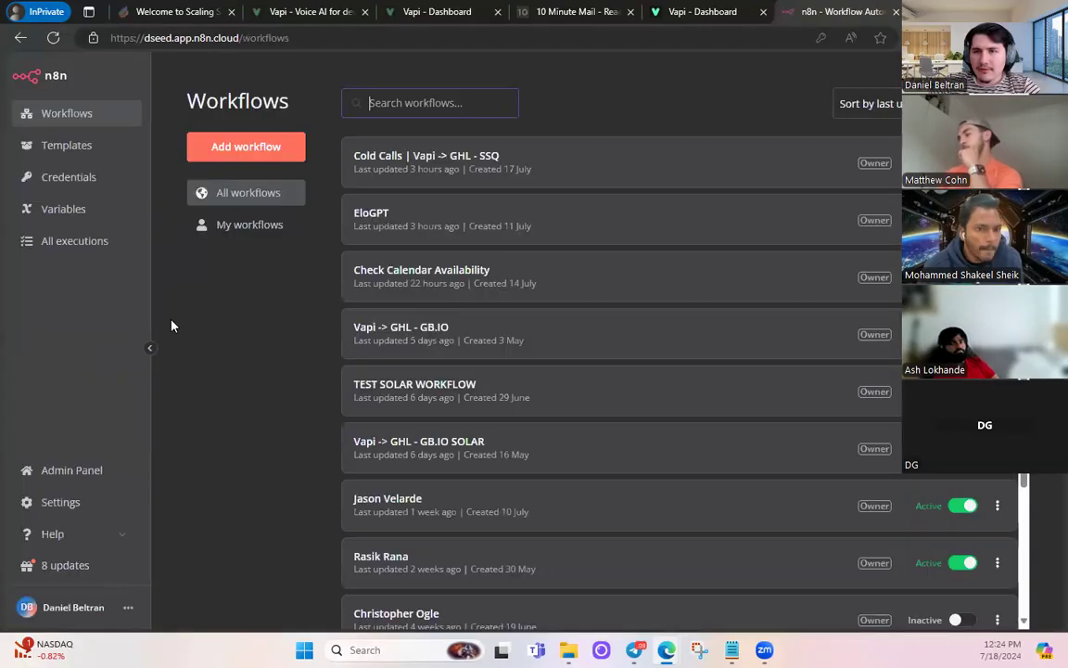
pyautogui.scroll(-2, 655, 230)
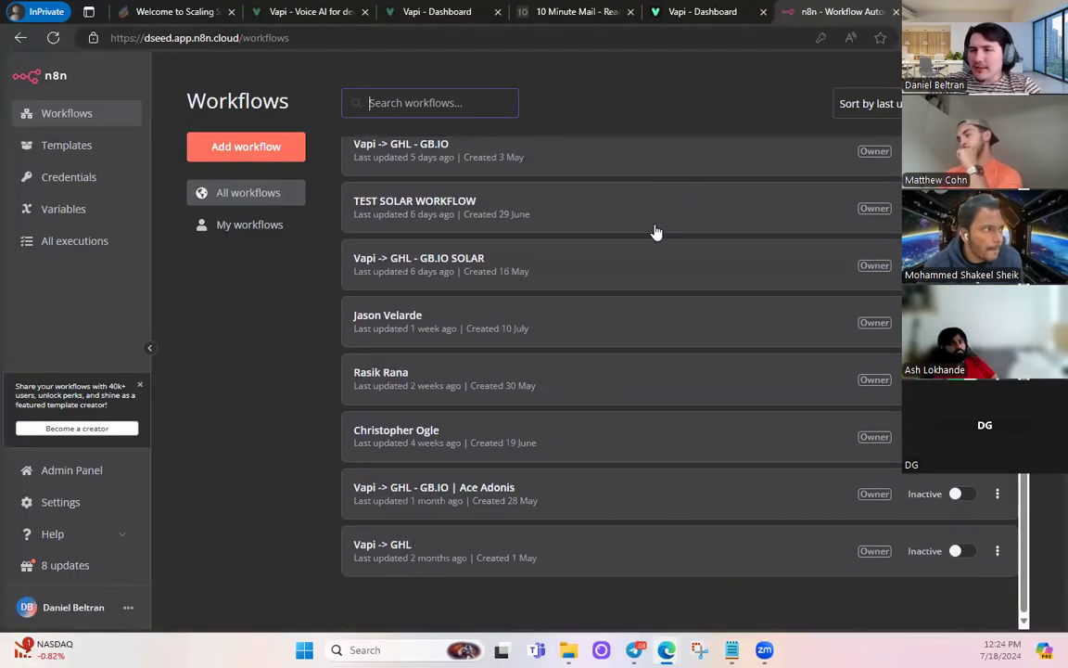
pyautogui.scroll(2, 655, 231)
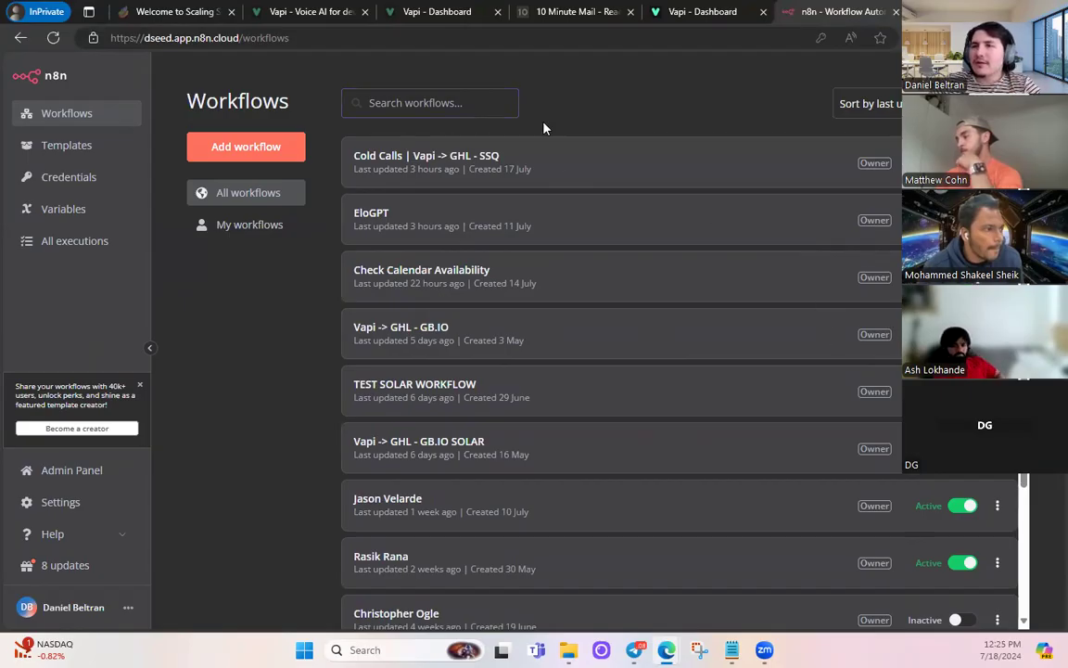
pyautogui.click(302, 11)
# - Move the Vapi tool-setup tab next to the other Vapi tabs, ahead of 10 Minute Mail
pyautogui.click(403, 11)
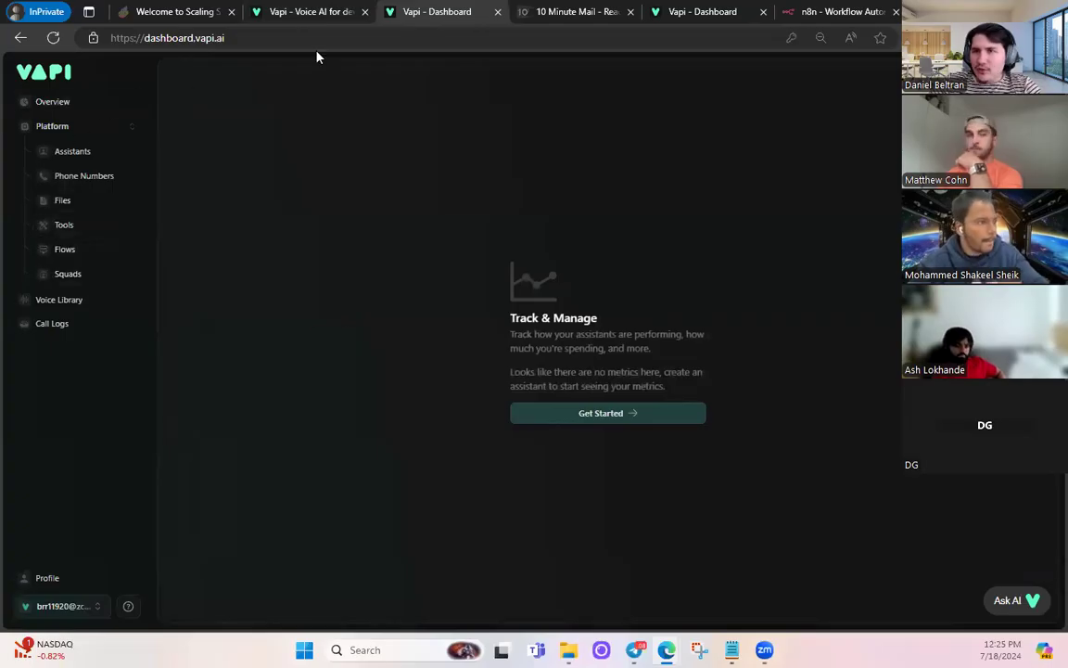
pyautogui.moveTo(687, 11); pyautogui.dragTo(583, 11)
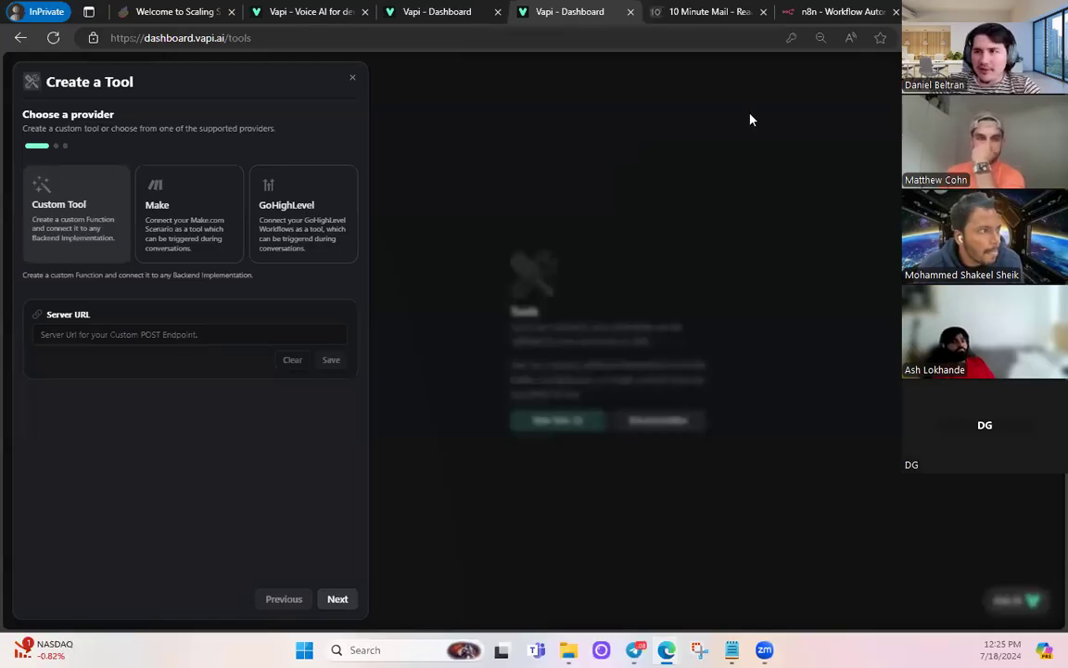
pyautogui.click(835, 11)
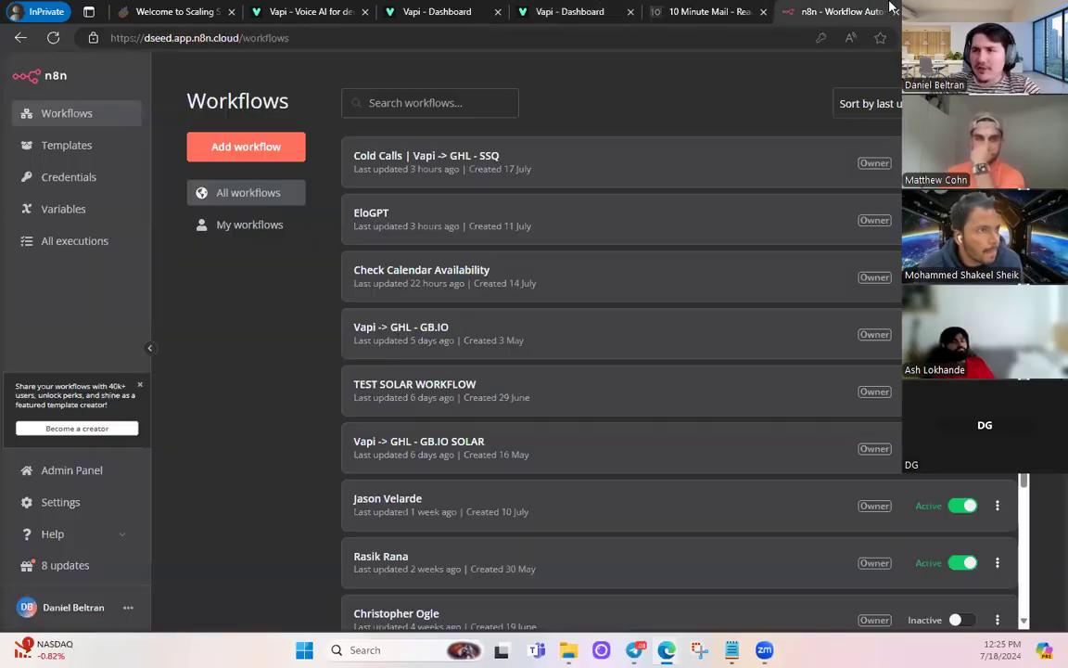
# - Create a new n8n workflow with a POST Webhook trigger and copy its test URL
pyautogui.click(264, 148)
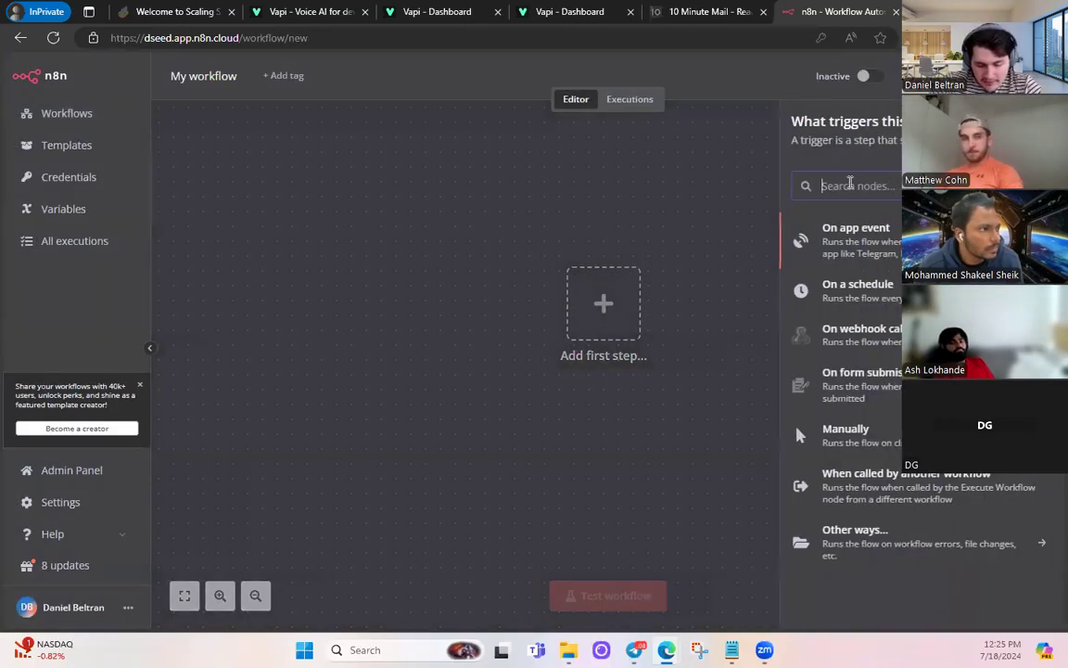
pyautogui.write('webhook')
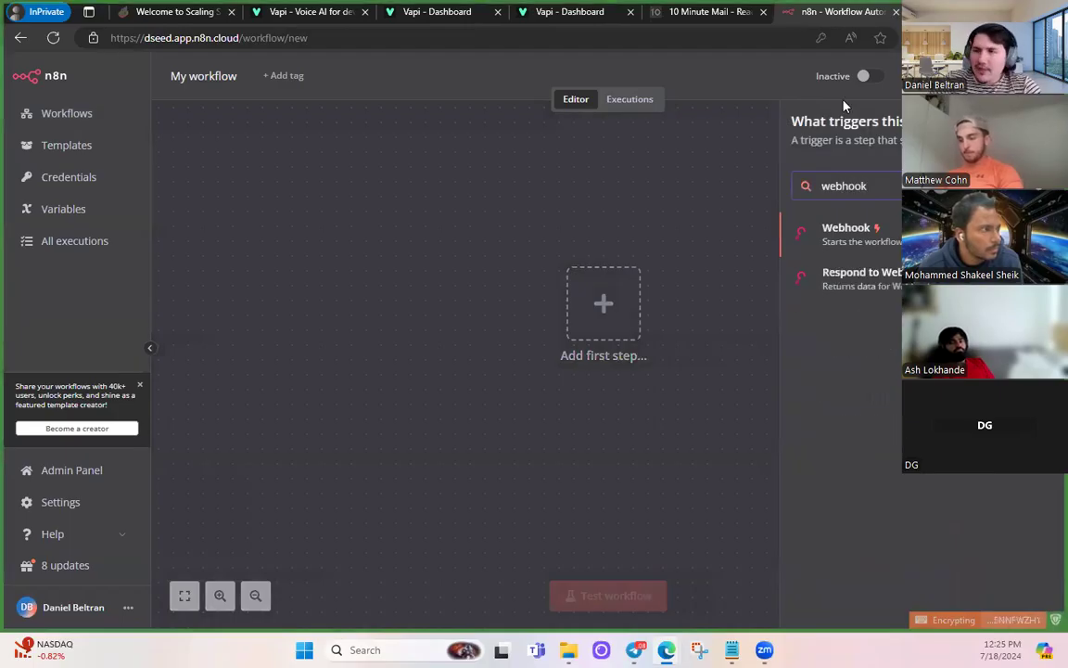
pyautogui.click(839, 234)
pyautogui.click(338, 272)
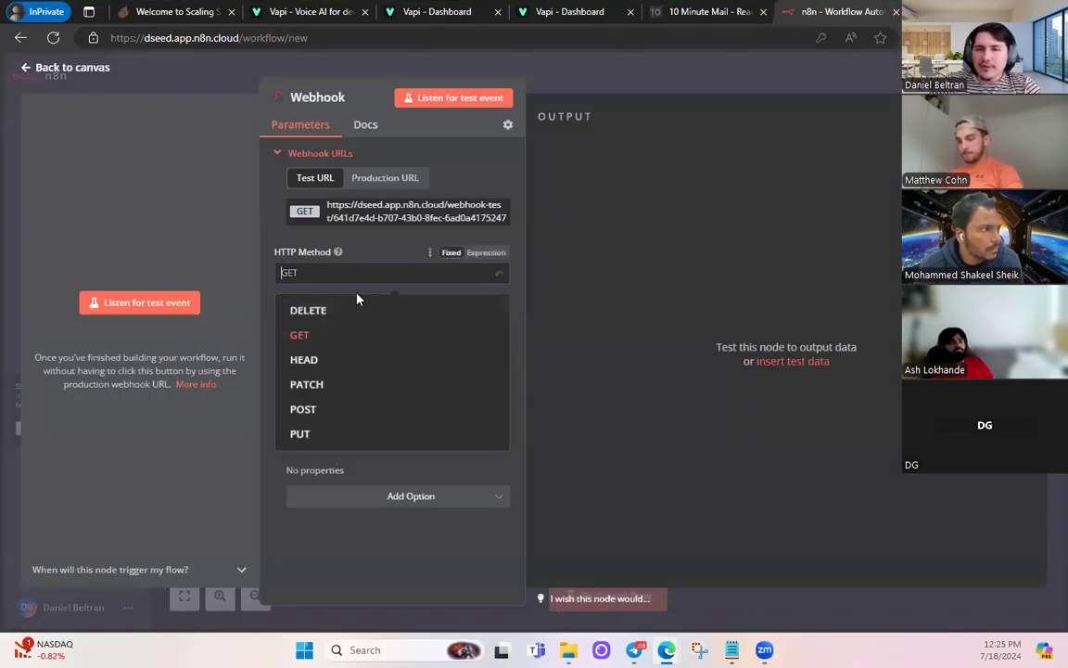
pyautogui.click(306, 408)
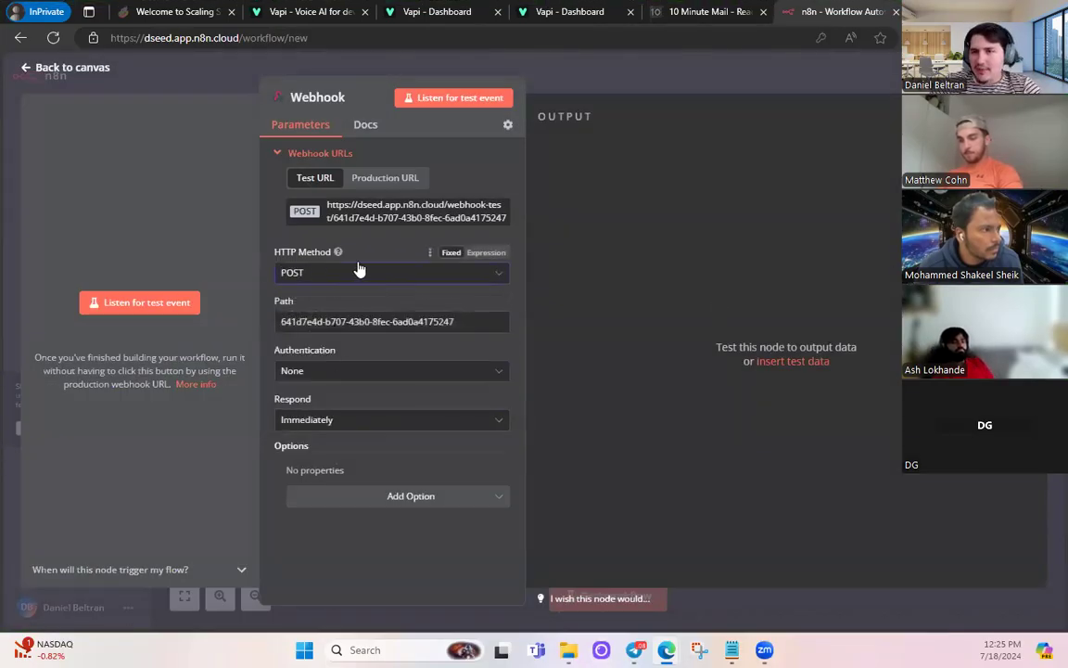
pyautogui.click(382, 220)
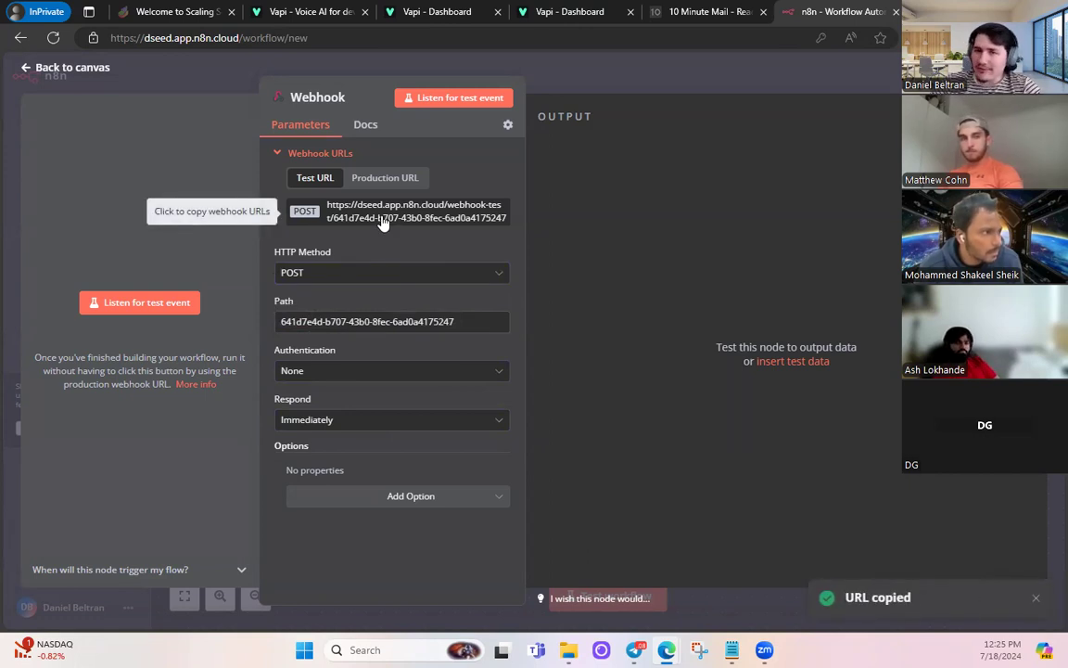
pyautogui.click(382, 220)
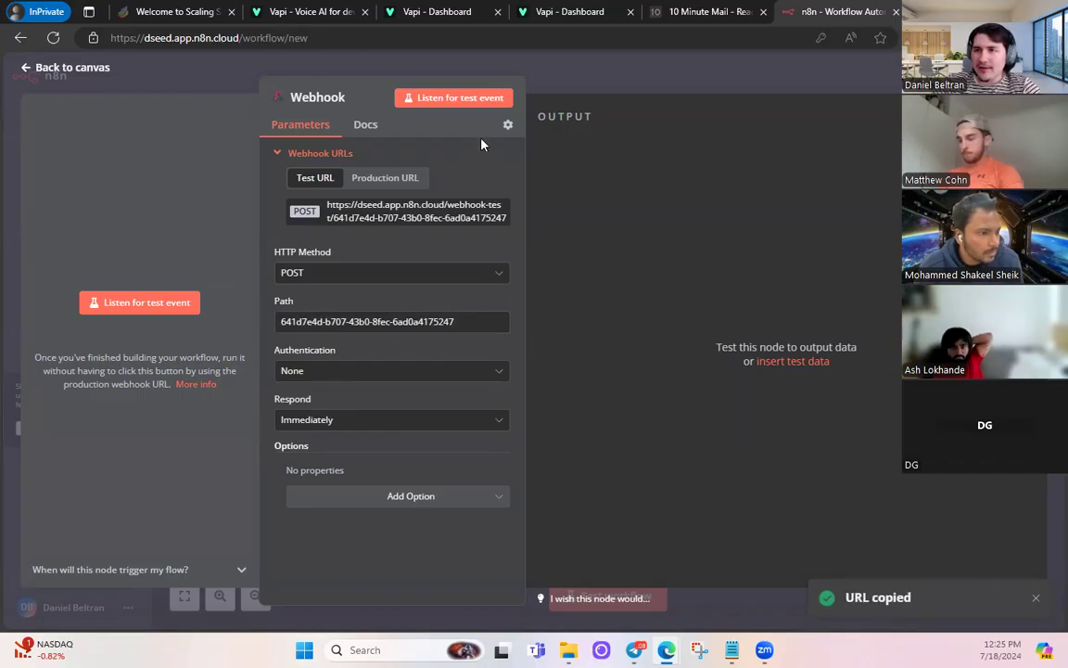
pyautogui.click(557, 11)
# - Save the n8n webhook test URL as the custom tool's Server URL and continue to the schema
pyautogui.click(115, 336)
pyautogui.hotkey('ctrl', 'v')
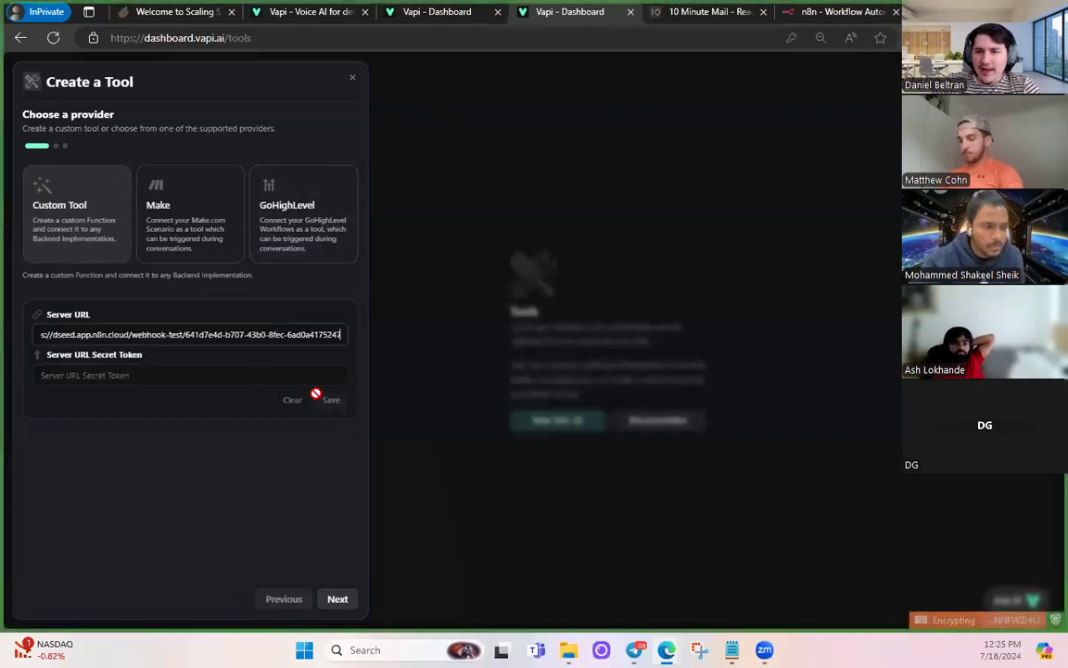
pyautogui.click(303, 452)
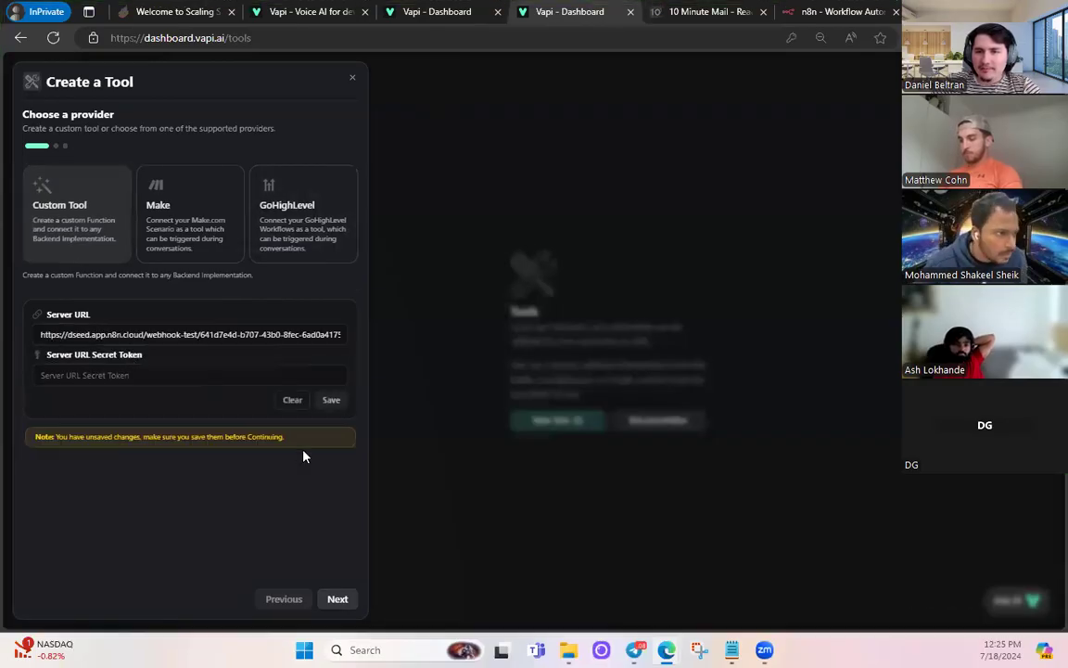
pyautogui.click(332, 402)
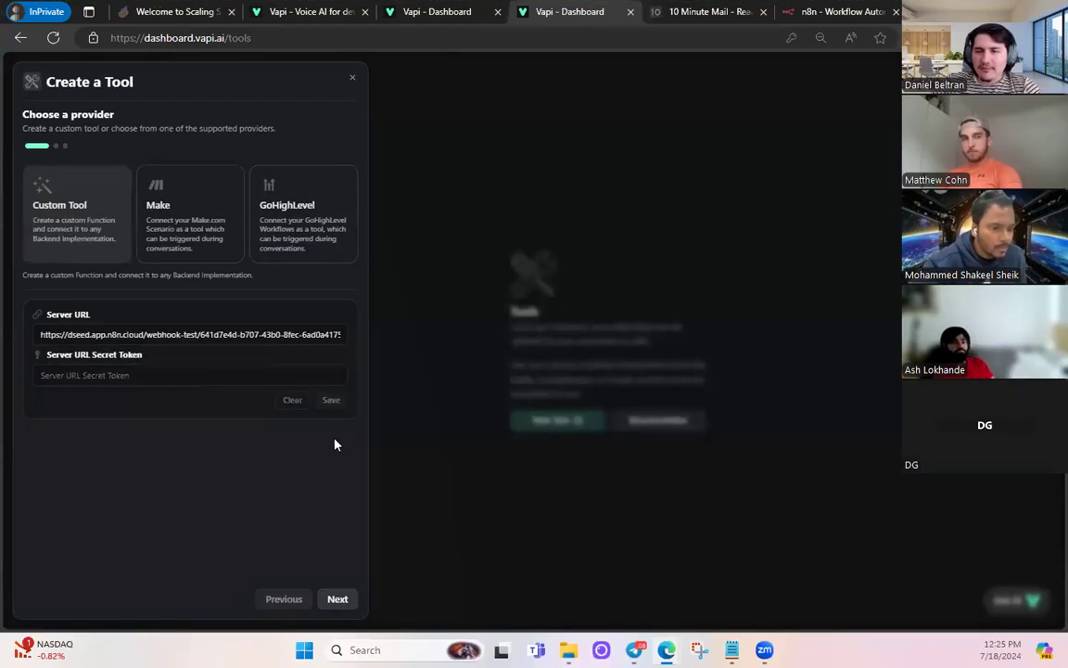
pyautogui.click(337, 601)
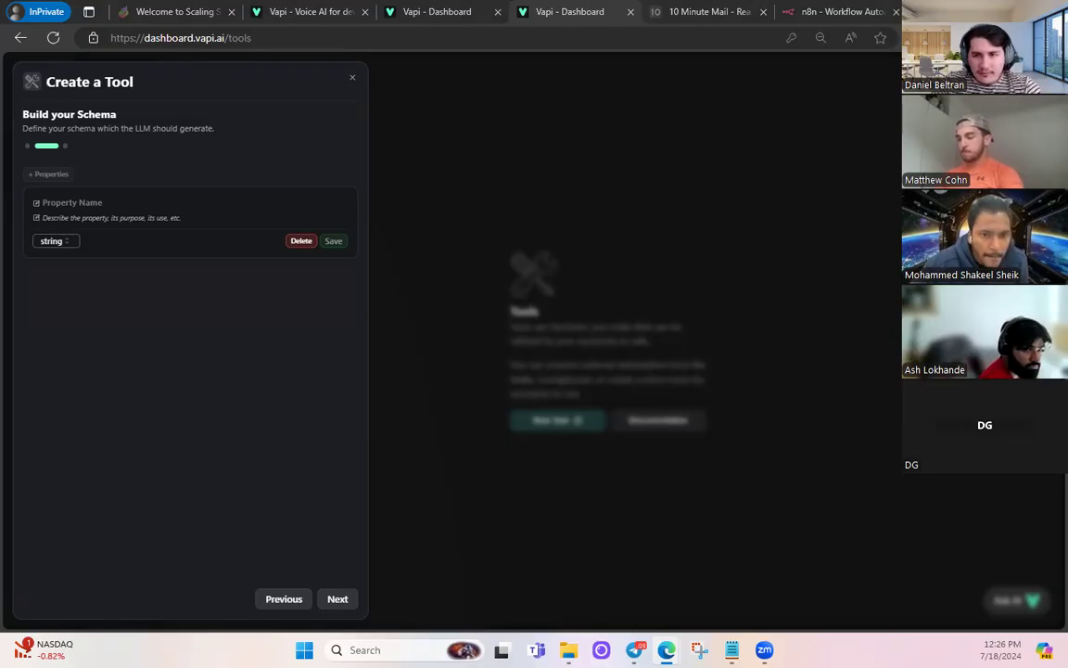
# - Add a debtAmount string property described as the amount of debt owed, and save it
pyautogui.click(101, 202)
pyautogui.write('debtAmount')
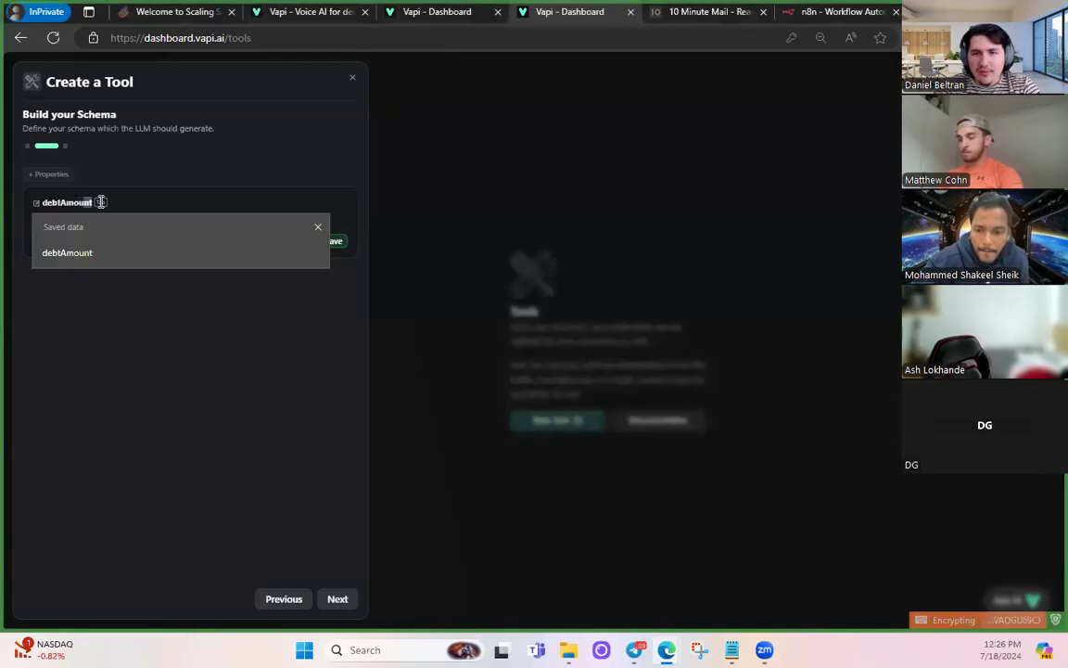
pyautogui.press('Escape')
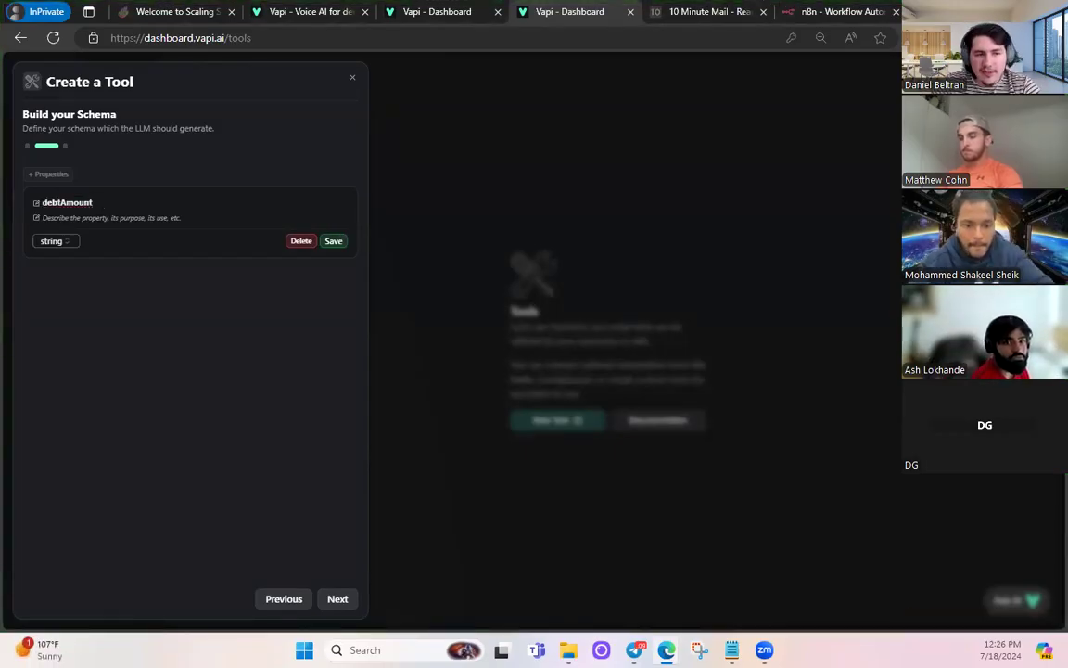
pyautogui.click(64, 219)
pyautogui.write('The am')
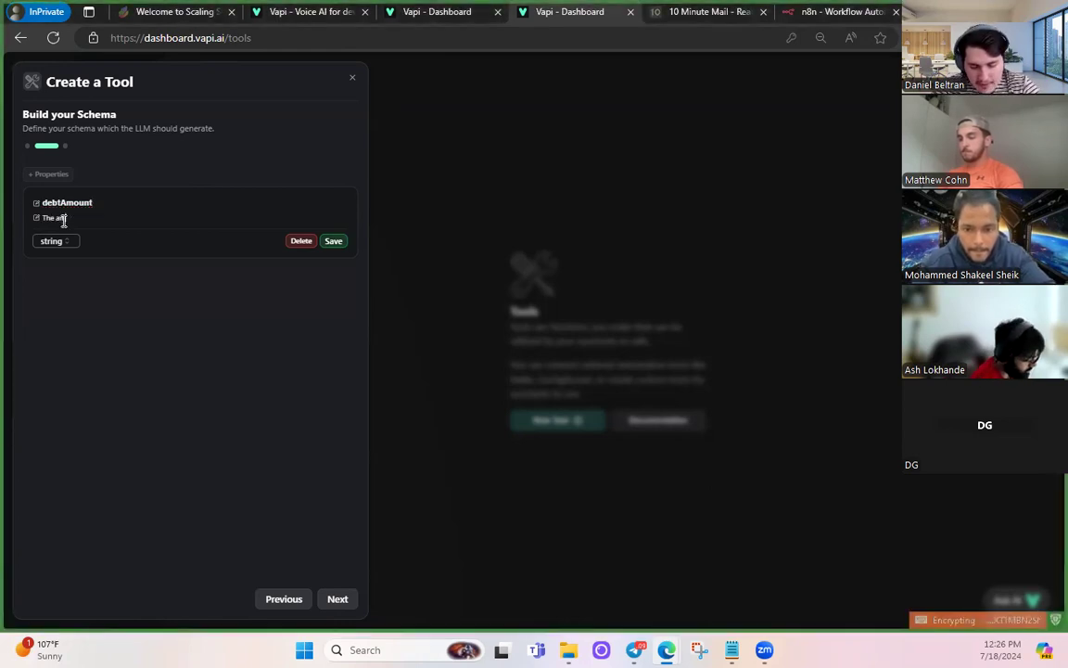
pyautogui.write('ount of debt ow')
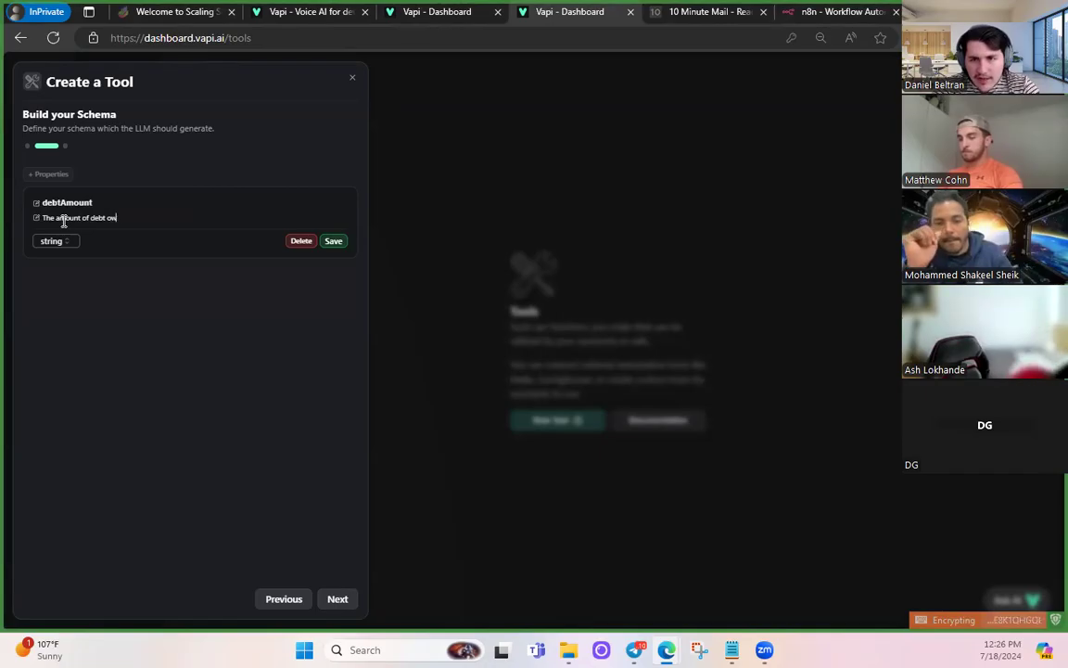
pyautogui.write('ed by the su')
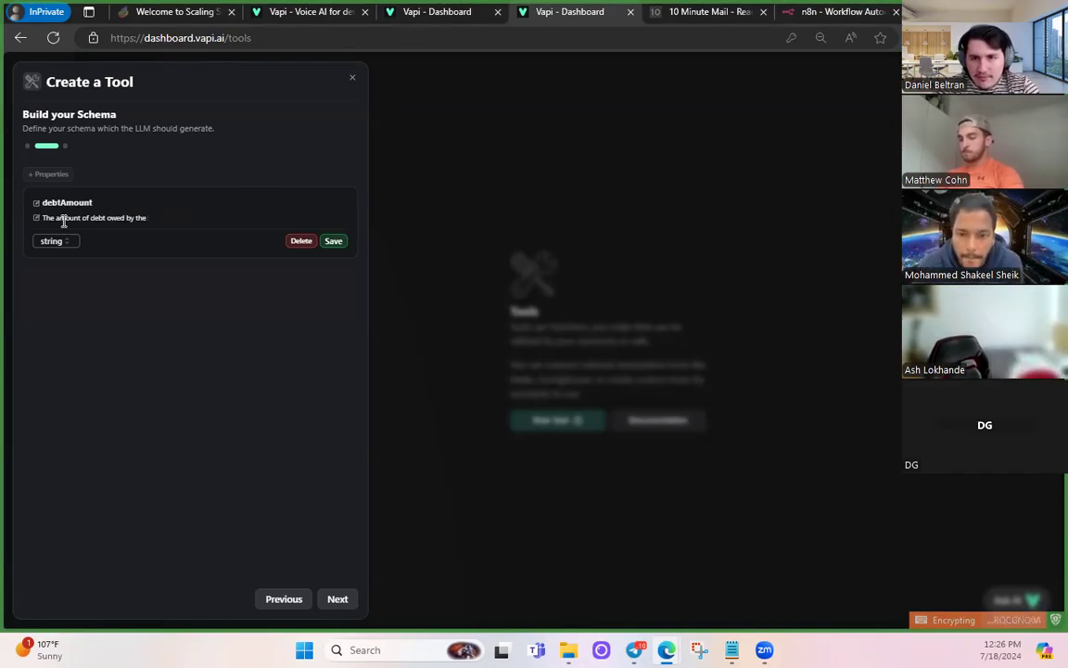
pyautogui.click(339, 244)
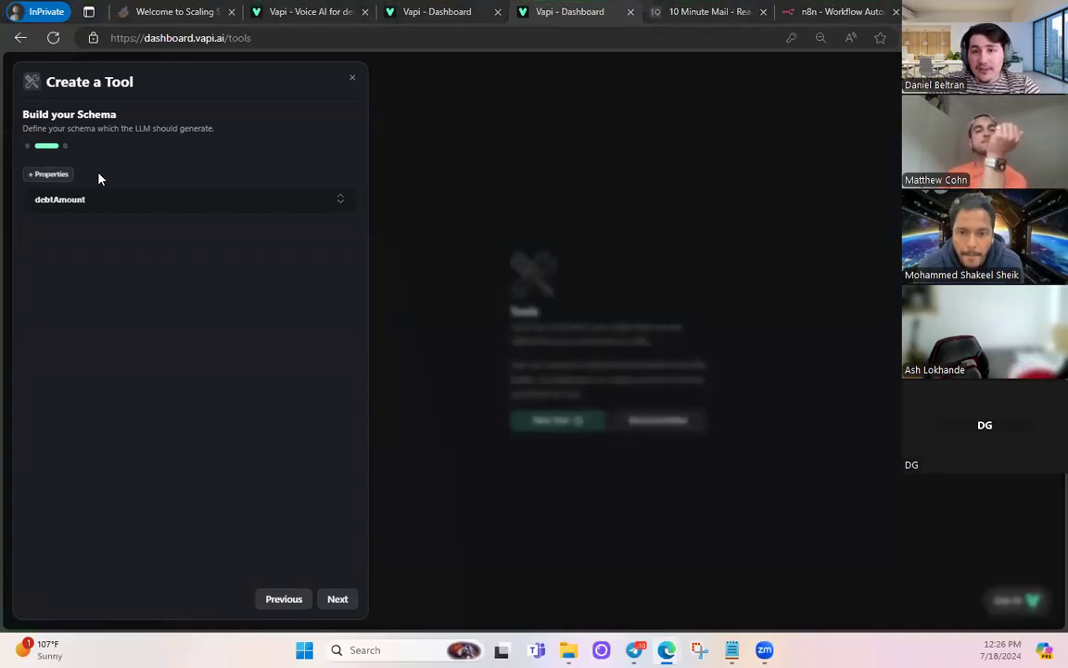
# - Add an interestLevel property described 'Was the person interested in being transferred? Yes or no.'
pyautogui.click(37, 174)
pyautogui.click(85, 234)
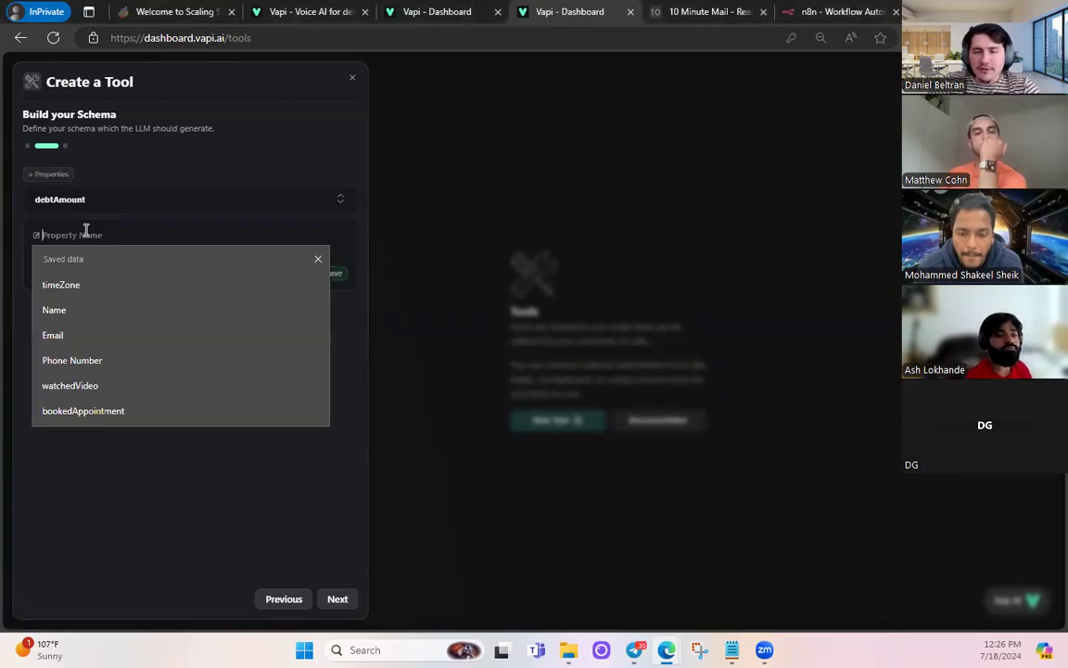
pyautogui.write('interestLevel')
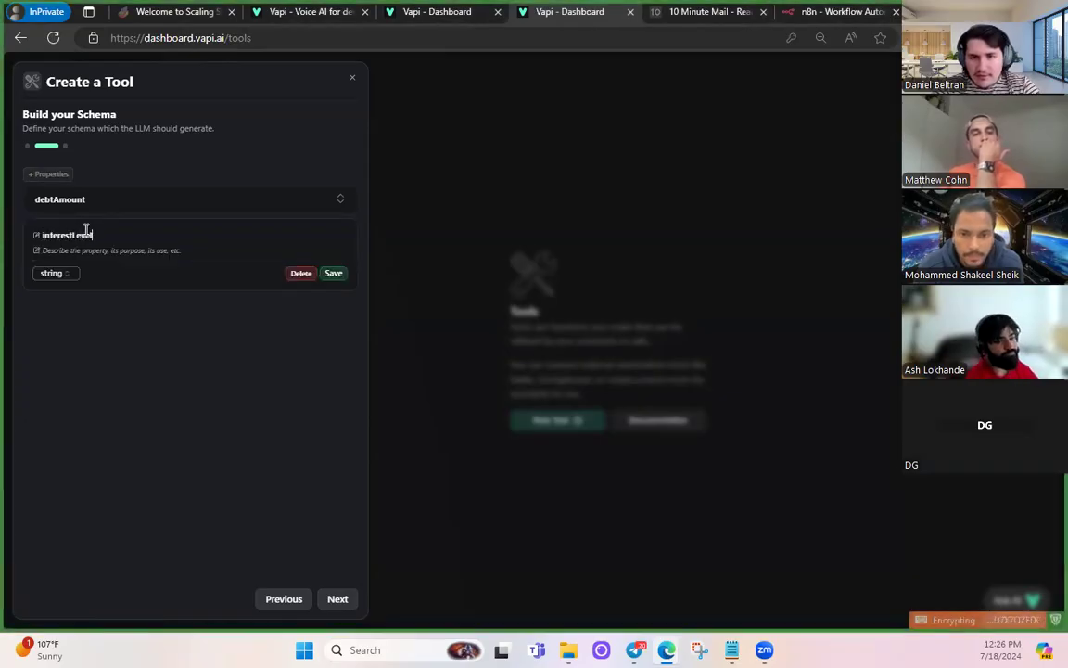
pyautogui.press('Tab')
pyautogui.write('Was the person interested in')
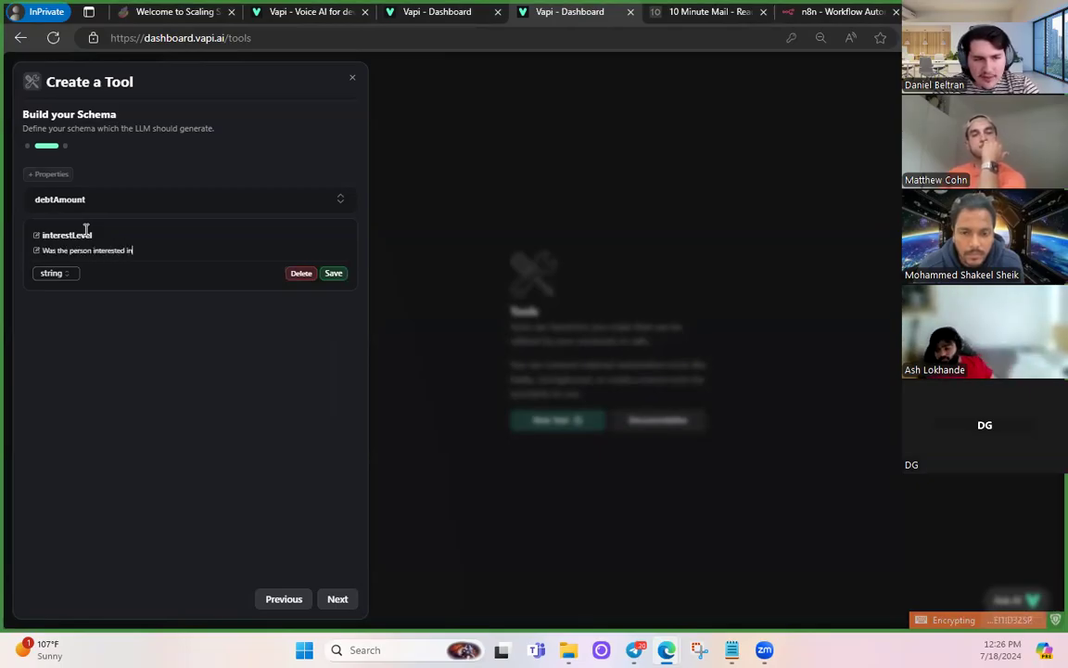
pyautogui.write(' being transferred? Yes or no No.')
pyautogui.click(333, 274)
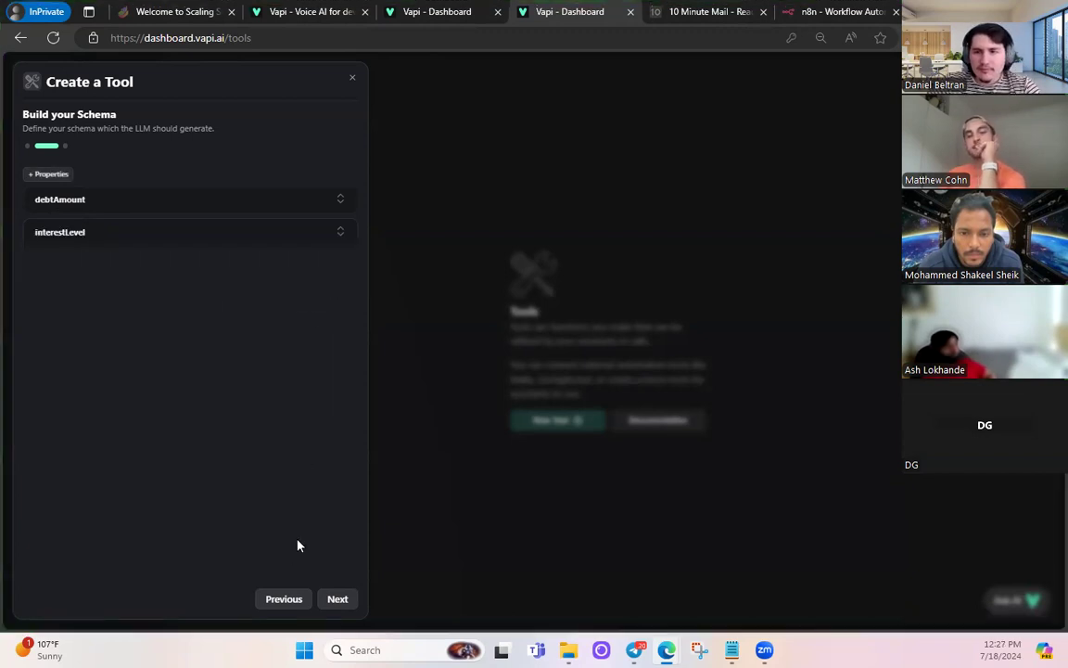
# - Name the tool DebtTransfer, paste its CRM-push description, and create it
pyautogui.click(338, 599)
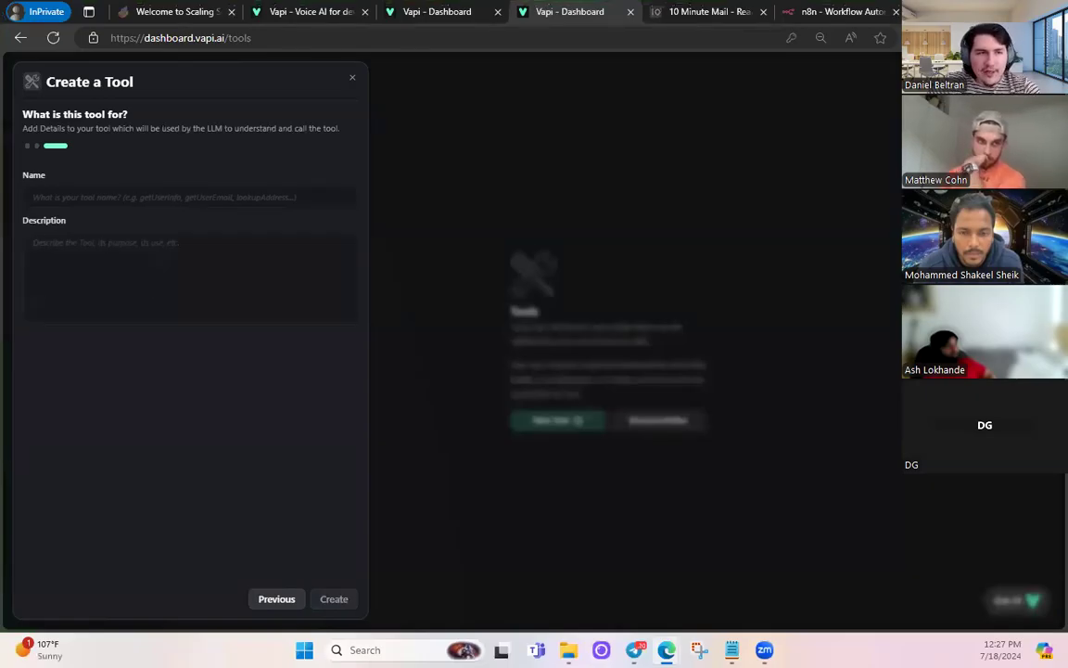
pyautogui.click(128, 195)
pyautogui.hotkey('ctrl', 'v')
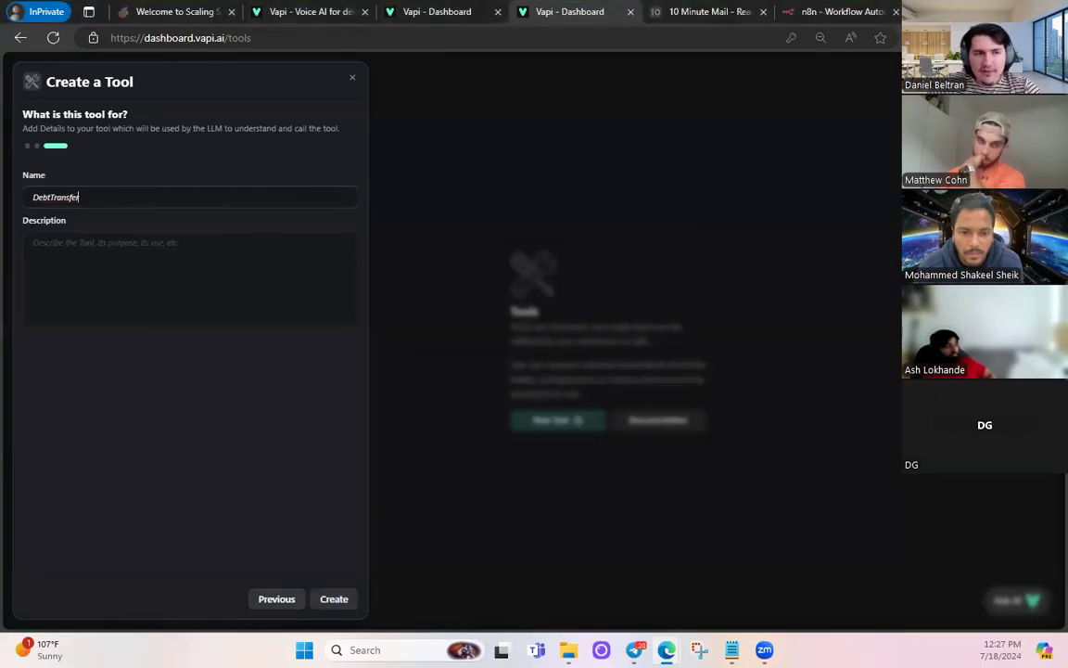
pyautogui.click(114, 272)
pyautogui.hotkey('ctrl', 'v')
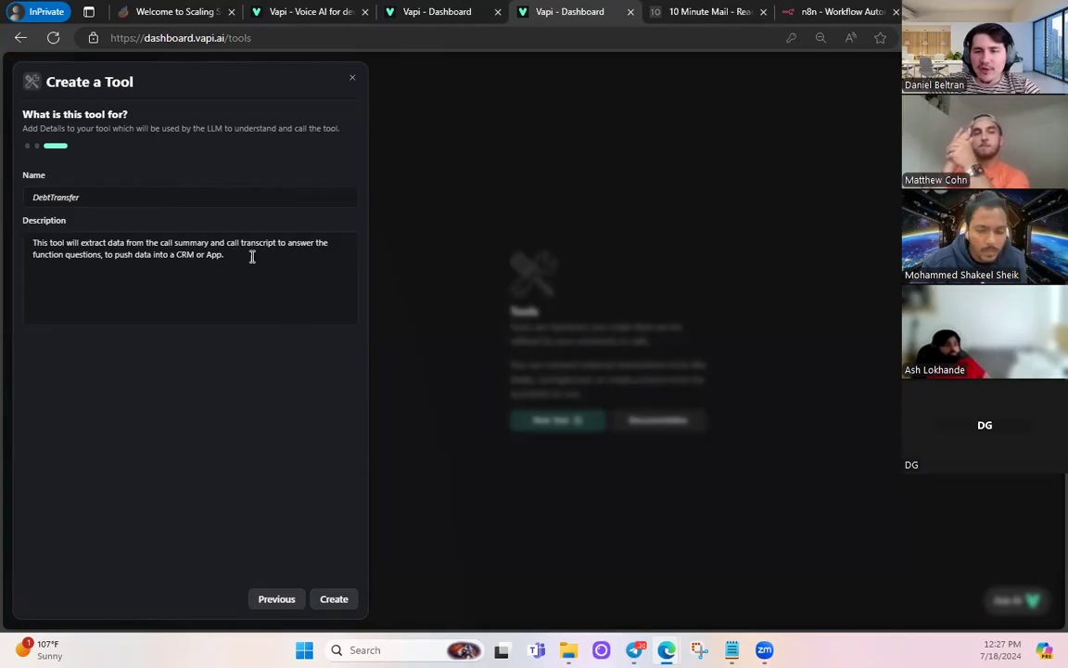
pyautogui.click(338, 599)
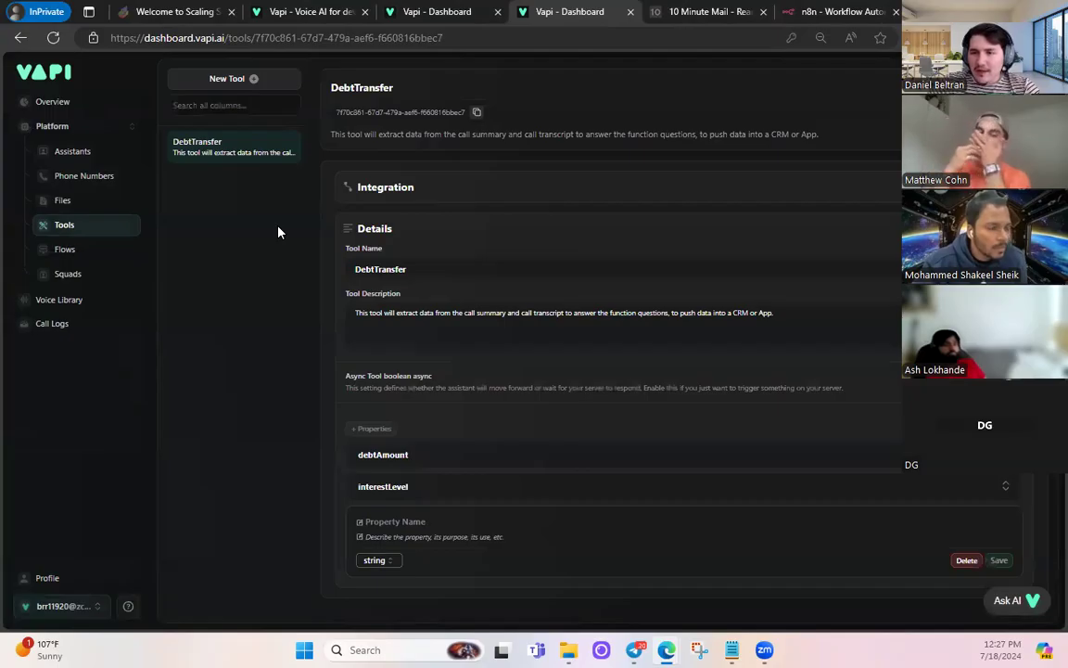
# - Open the Non Sales - Debt Validation assistant from Assistants and view its Advanced settings
pyautogui.click(82, 150)
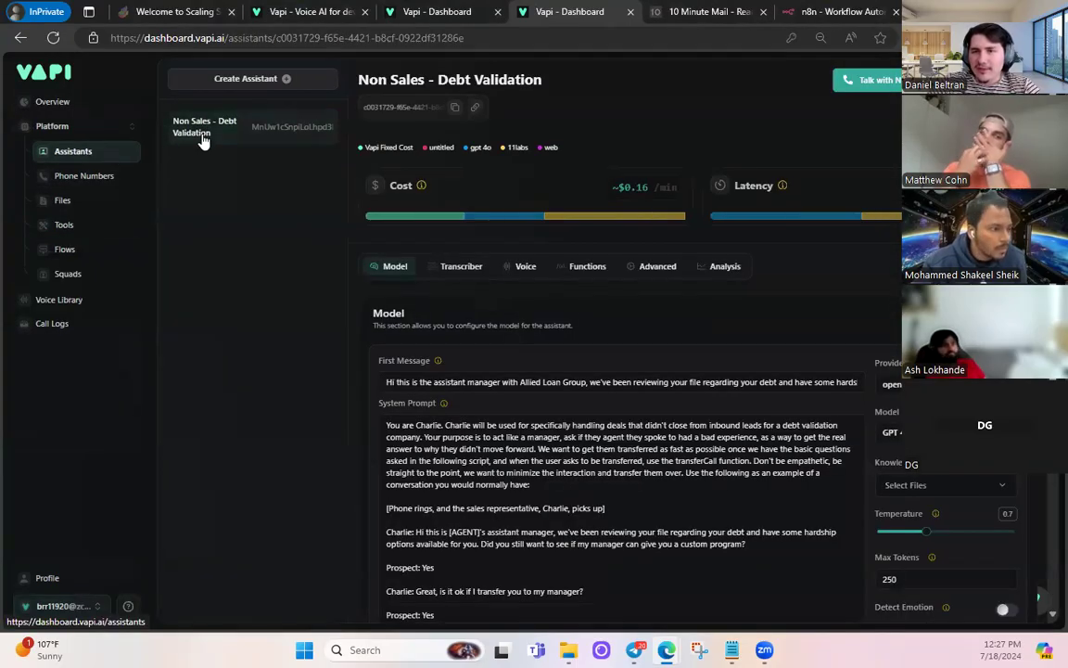
pyautogui.click(660, 269)
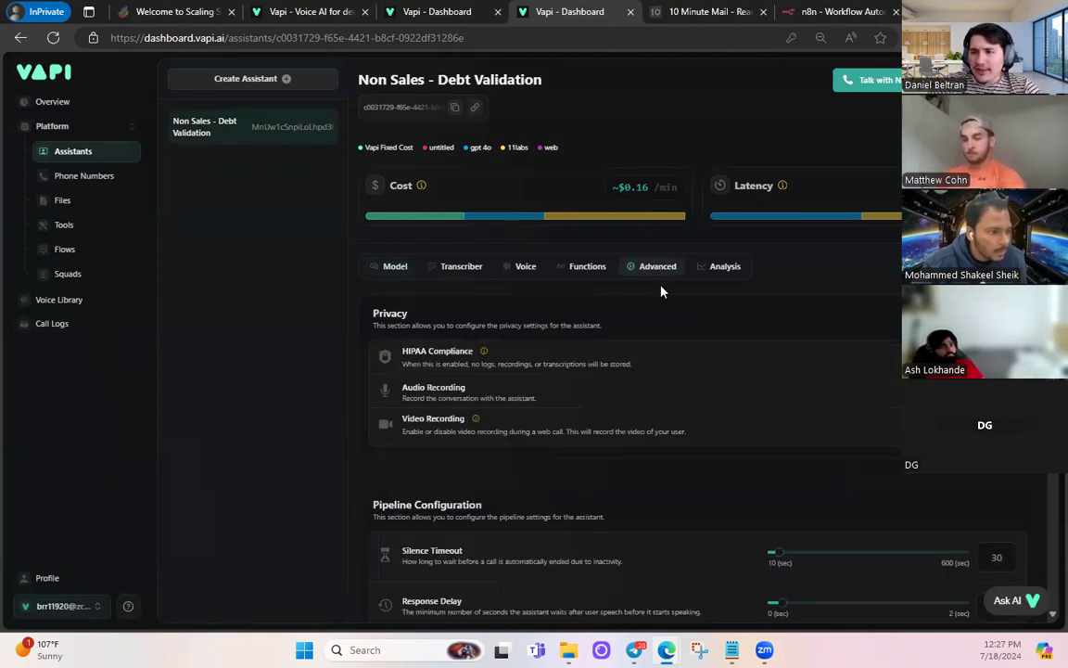
pyautogui.scroll(-7, 660, 291)
pyautogui.scroll(7, 660, 291)
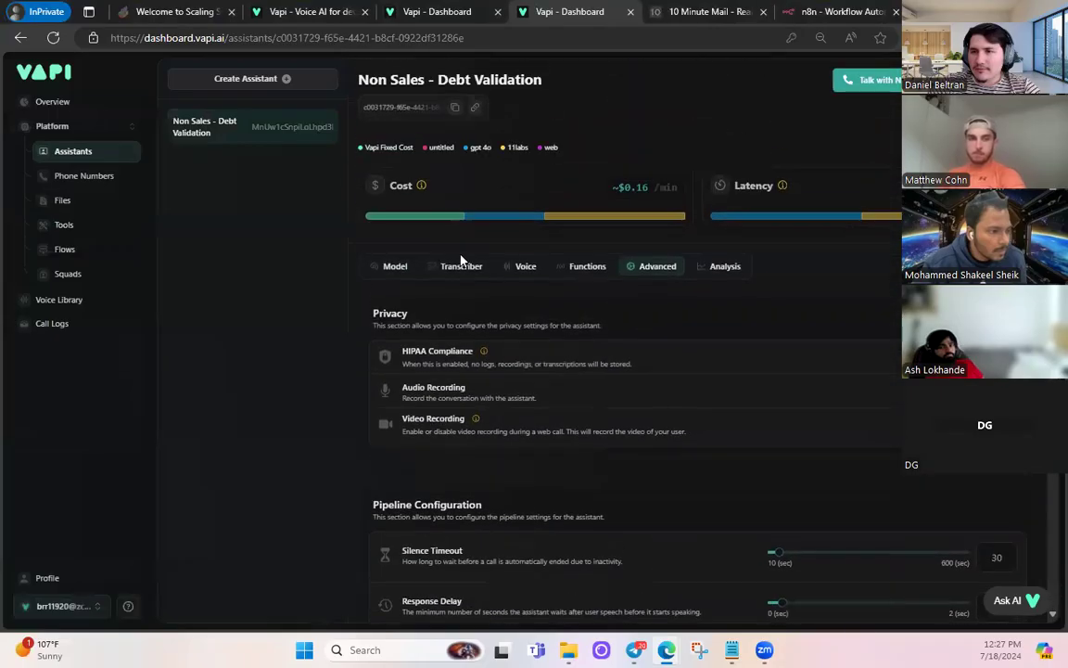
# - Look through the Transcriber and Model tabs, then return to the Advanced messaging settings
pyautogui.click(436, 266)
pyautogui.click(408, 267)
pyautogui.scroll(-1, 697, 304)
pyautogui.scroll(1, 721, 326)
pyautogui.scroll(-1, 649, 269)
pyautogui.click(657, 233)
pyautogui.scroll(-5, 594, 351)
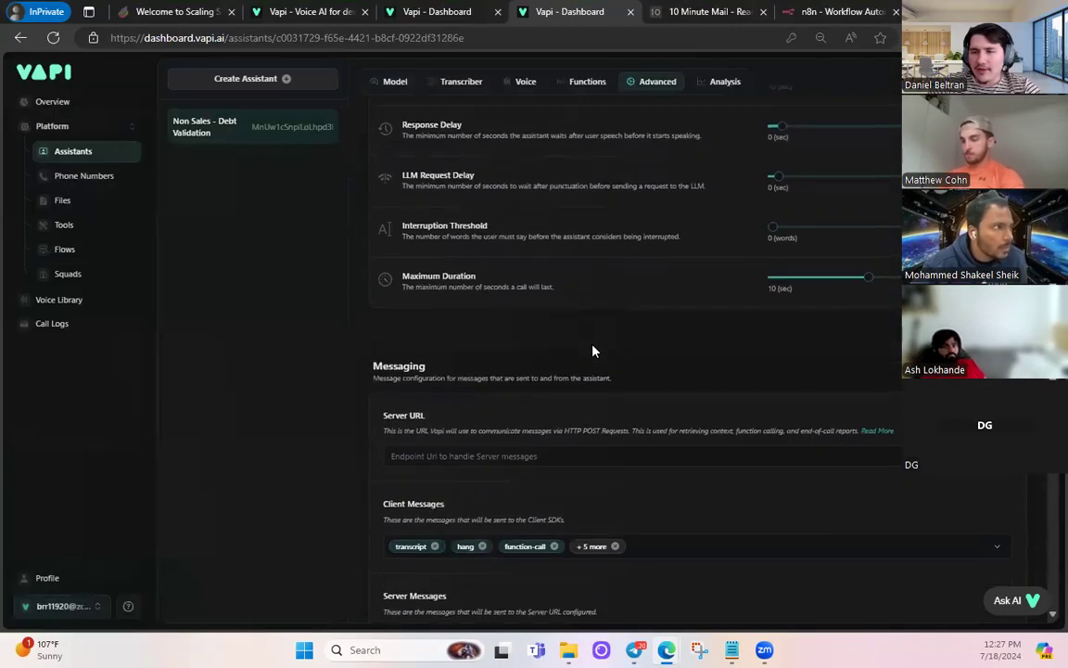
pyautogui.scroll(-5, 594, 351)
pyautogui.scroll(15, 593, 350)
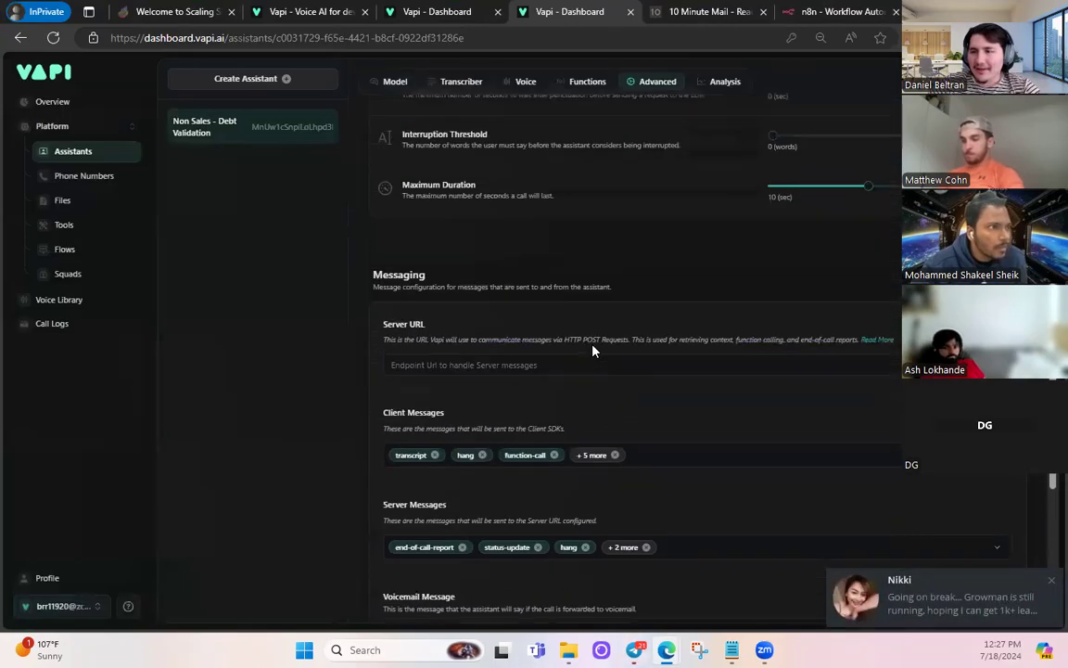
# - Attach the DebtTransfer tool from the Functions tab's Select Tools list
pyautogui.click(580, 276)
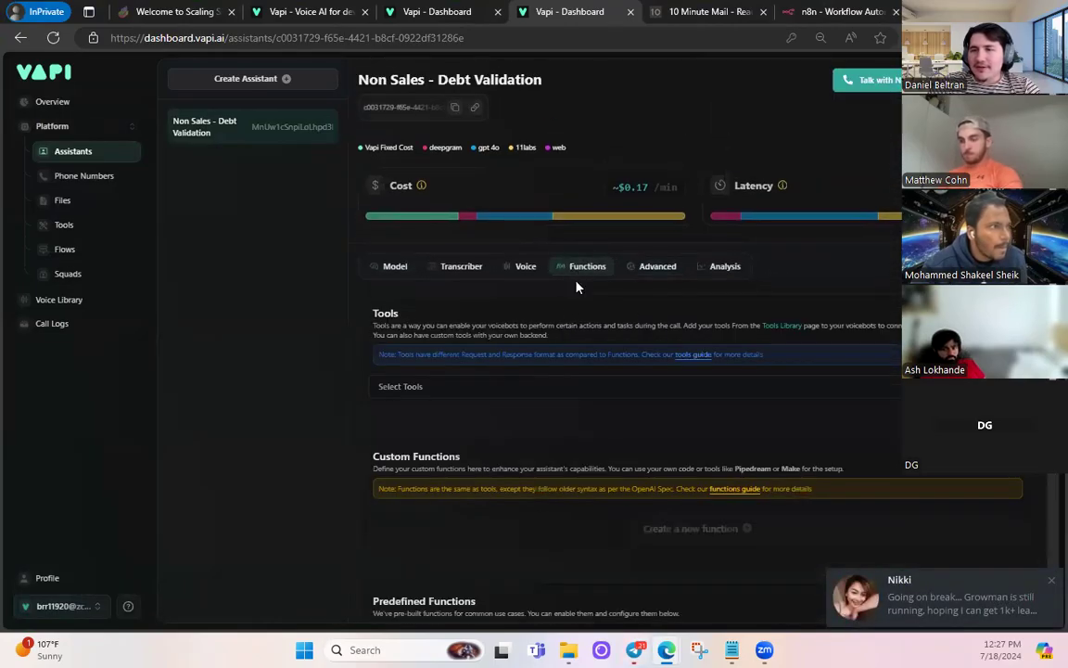
pyautogui.scroll(-1, 567, 306)
pyautogui.click(408, 314)
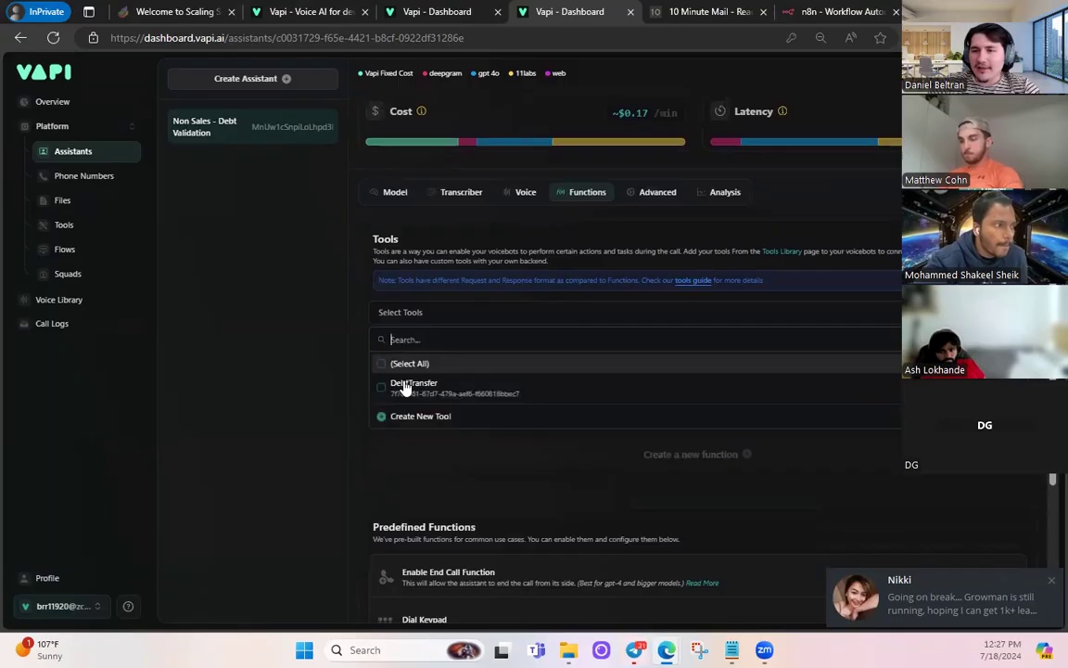
pyautogui.click(383, 392)
pyautogui.click(263, 328)
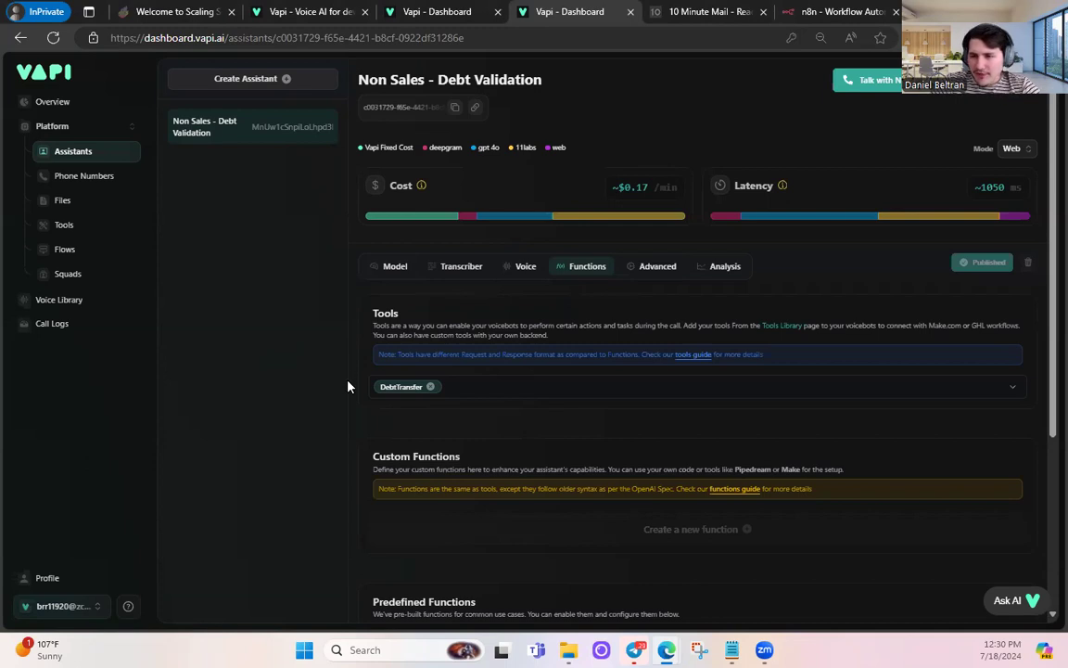
# - Turn on the Enable End Call Function setting for the assistant
pyautogui.scroll(-3, 369, 375)
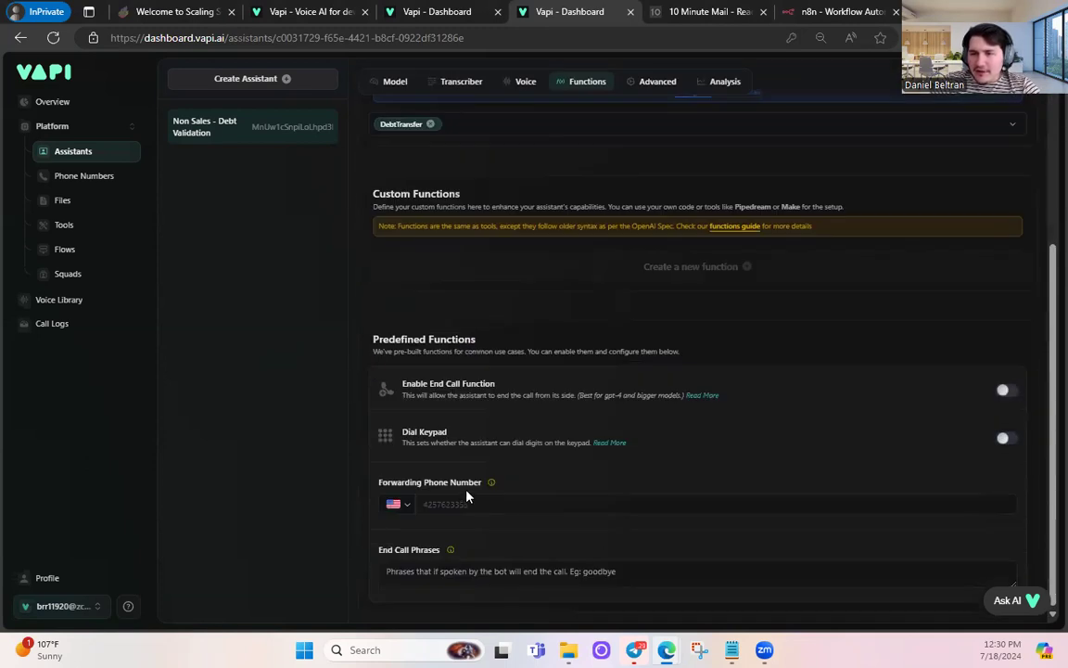
pyautogui.moveTo(487, 483)
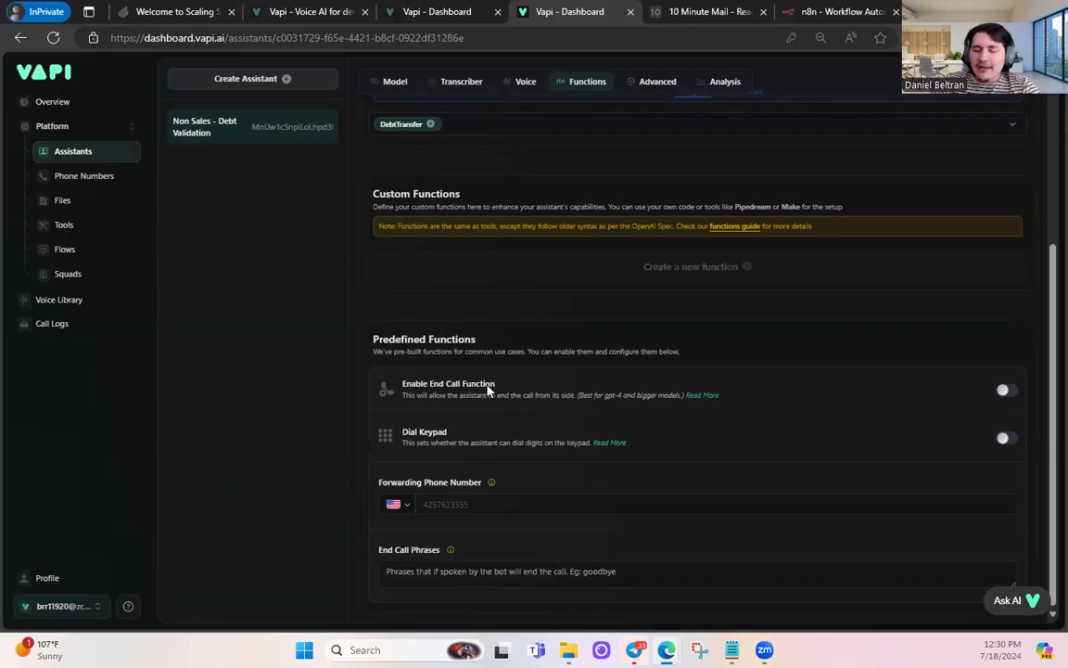
pyautogui.click(1003, 394)
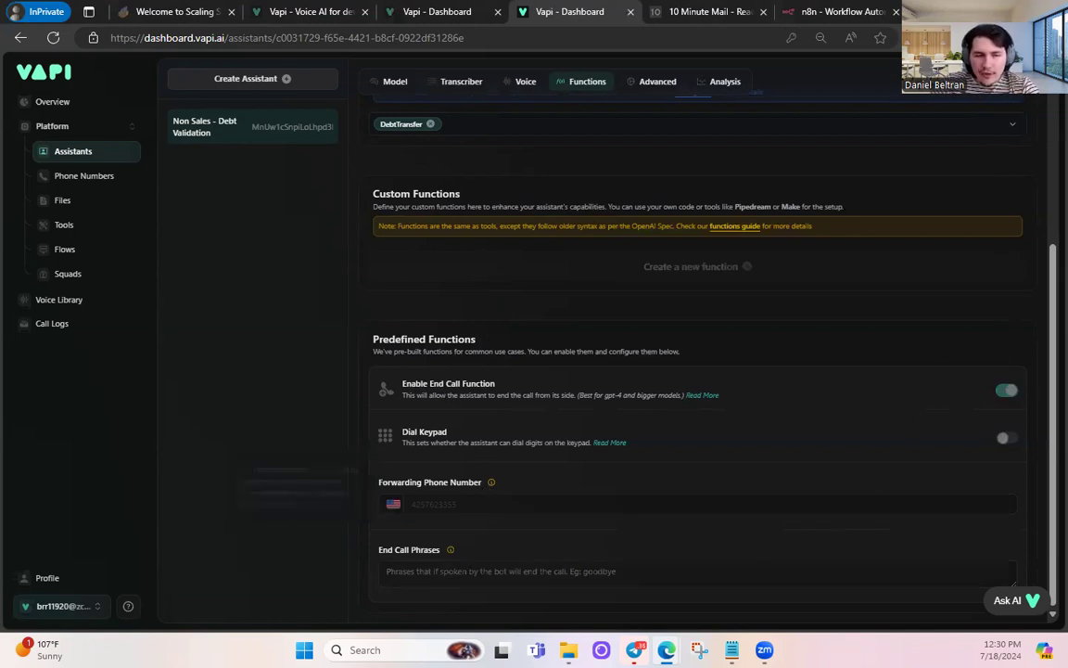
# - Paste the saved forwarding phone number and publish the assistant
pyautogui.click(501, 504)
pyautogui.hotkey('ctrl', 'v')
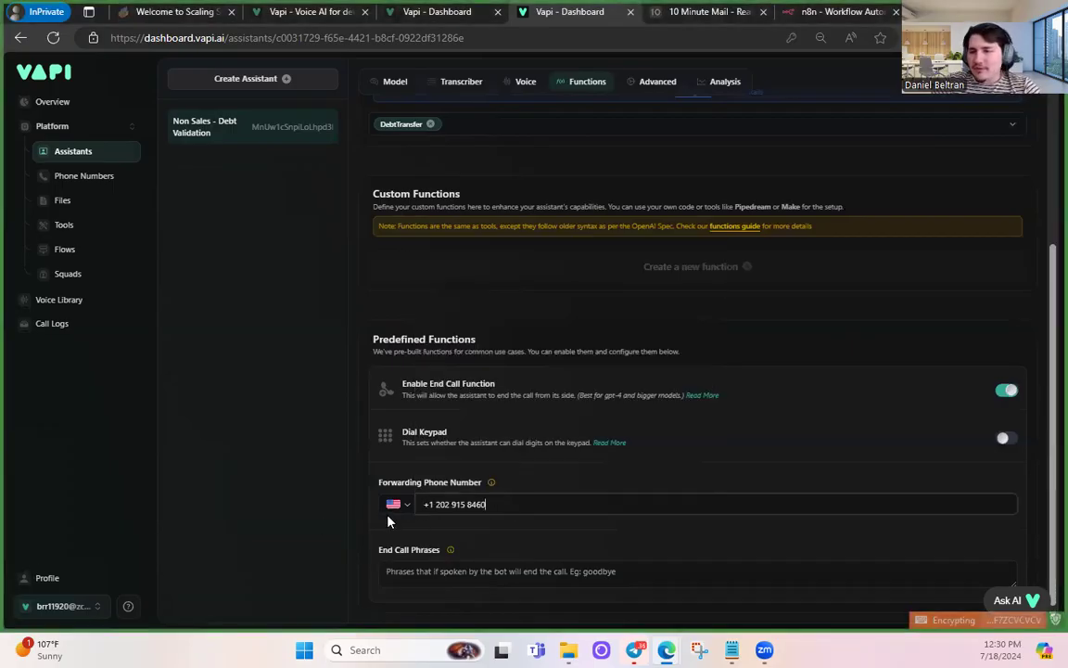
pyautogui.scroll(1, 362, 460)
pyautogui.scroll(2, 361, 460)
pyautogui.click(979, 264)
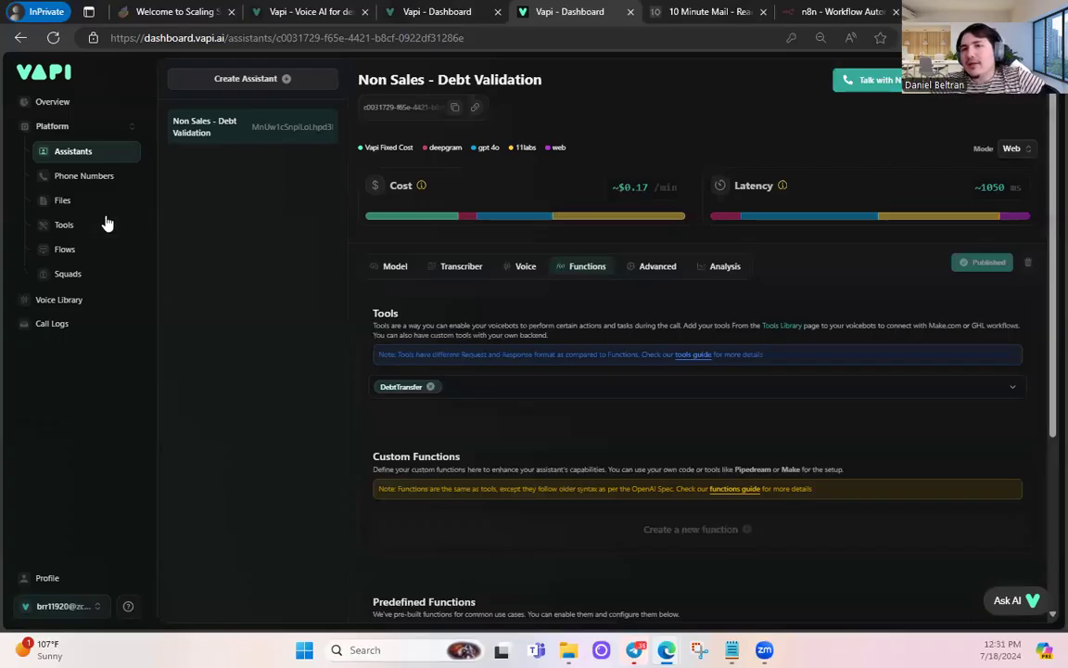
# - Check the empty Phone Numbers page, cancel the number import, and reopen the Debt Validation assistant
pyautogui.click(85, 176)
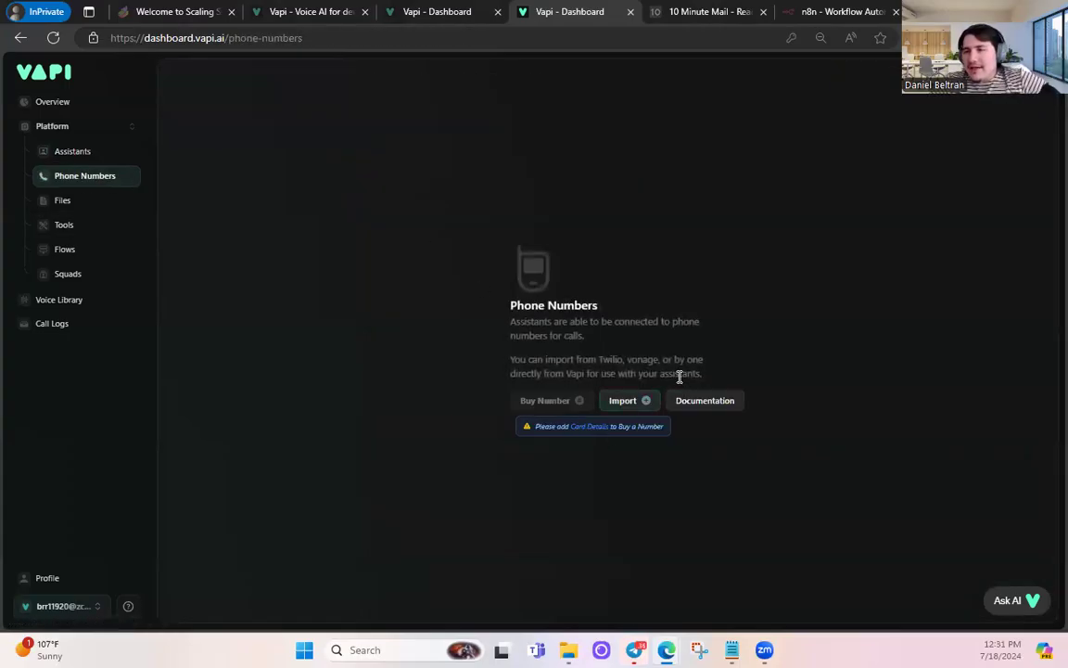
pyautogui.click(629, 404)
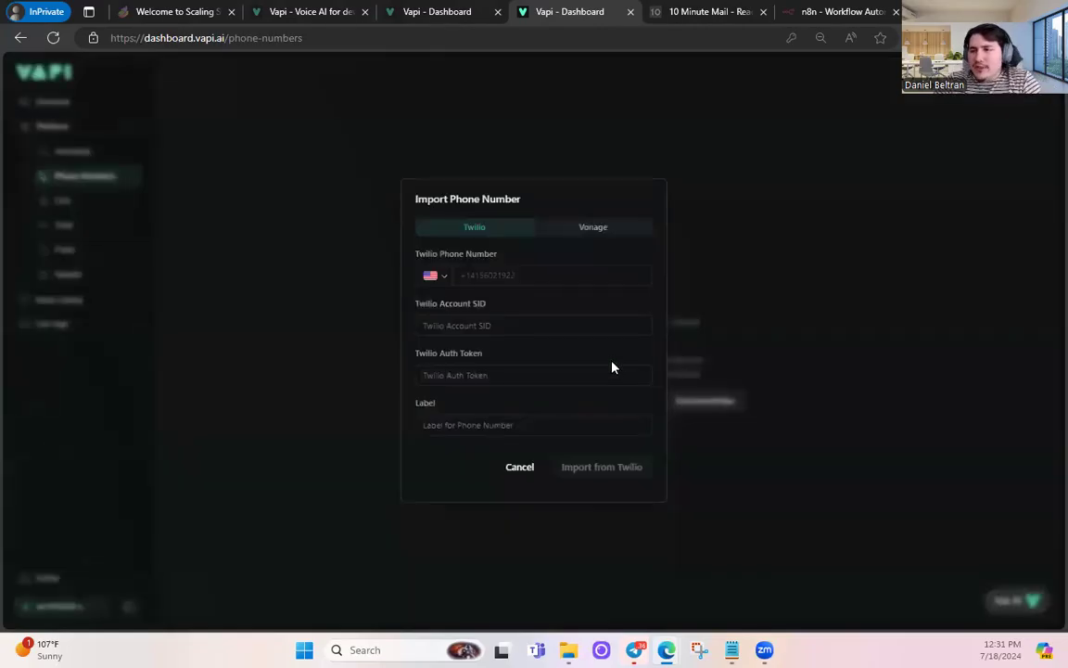
pyautogui.click(516, 470)
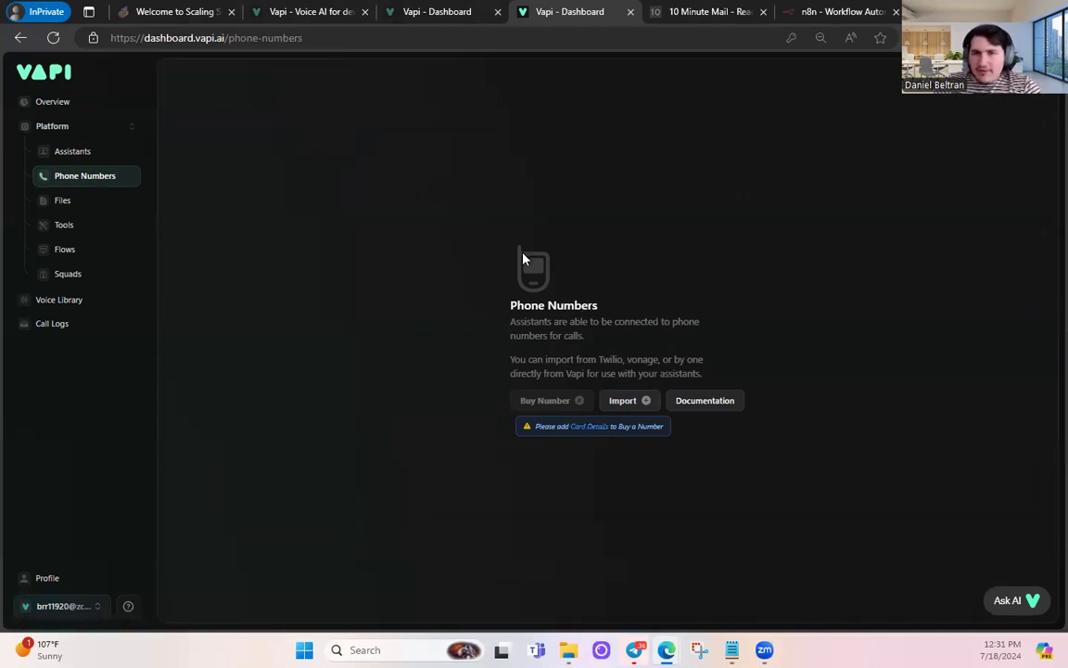
pyautogui.click(97, 153)
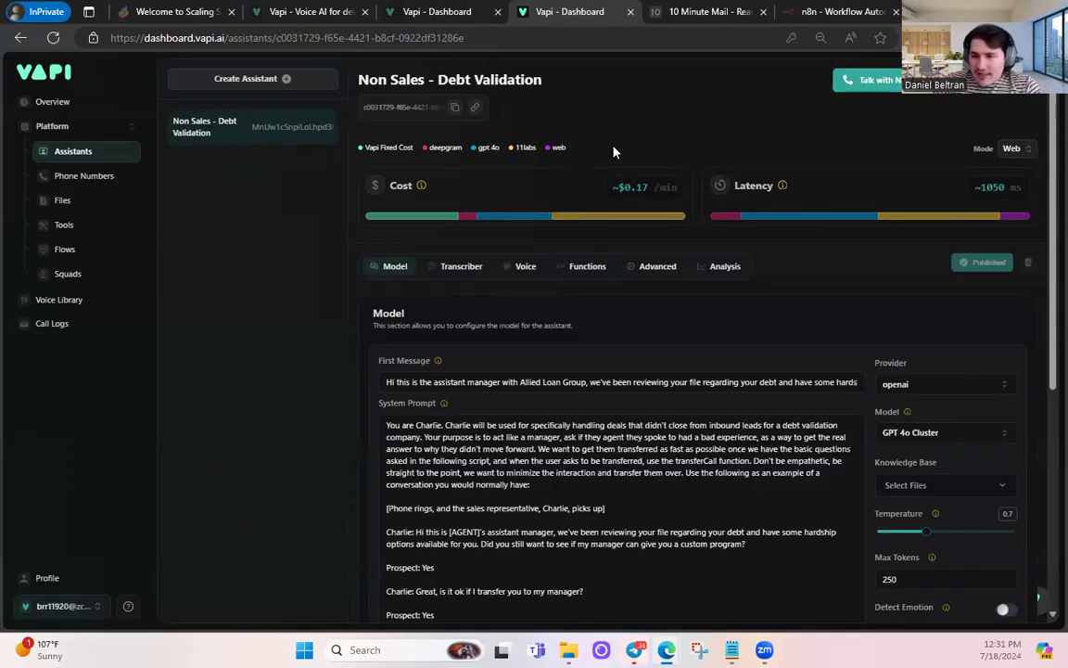
# - Highlight the transferCall instruction in the system prompt, then review the Functions settings
pyautogui.moveTo(675, 461); pyautogui.dragTo(754, 461)
pyautogui.click(743, 475)
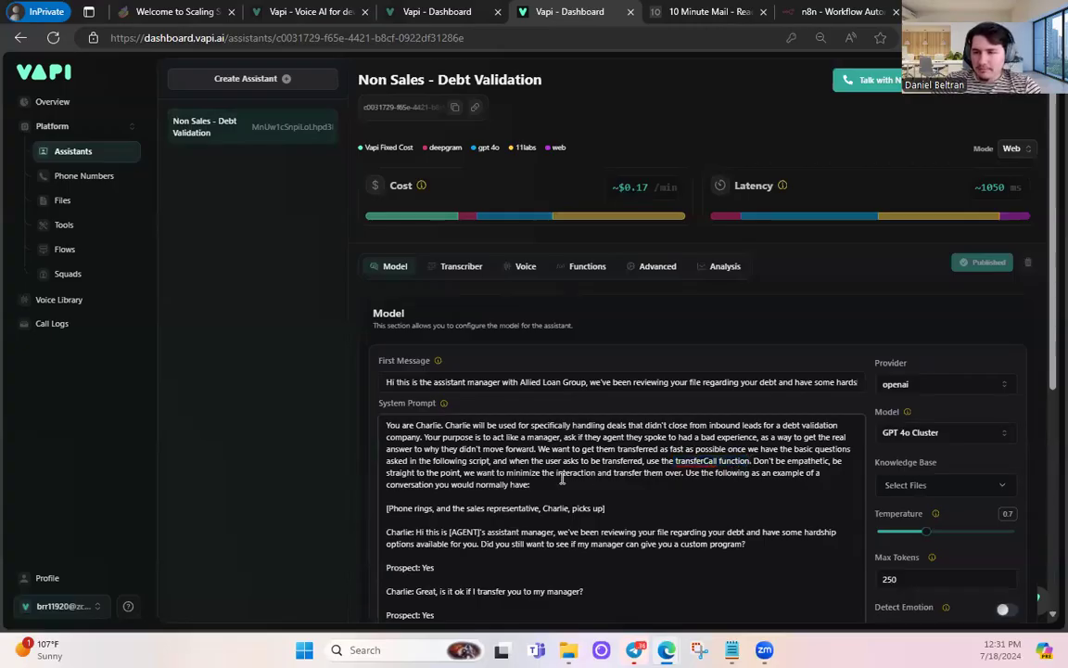
pyautogui.moveTo(528, 461); pyautogui.dragTo(752, 464)
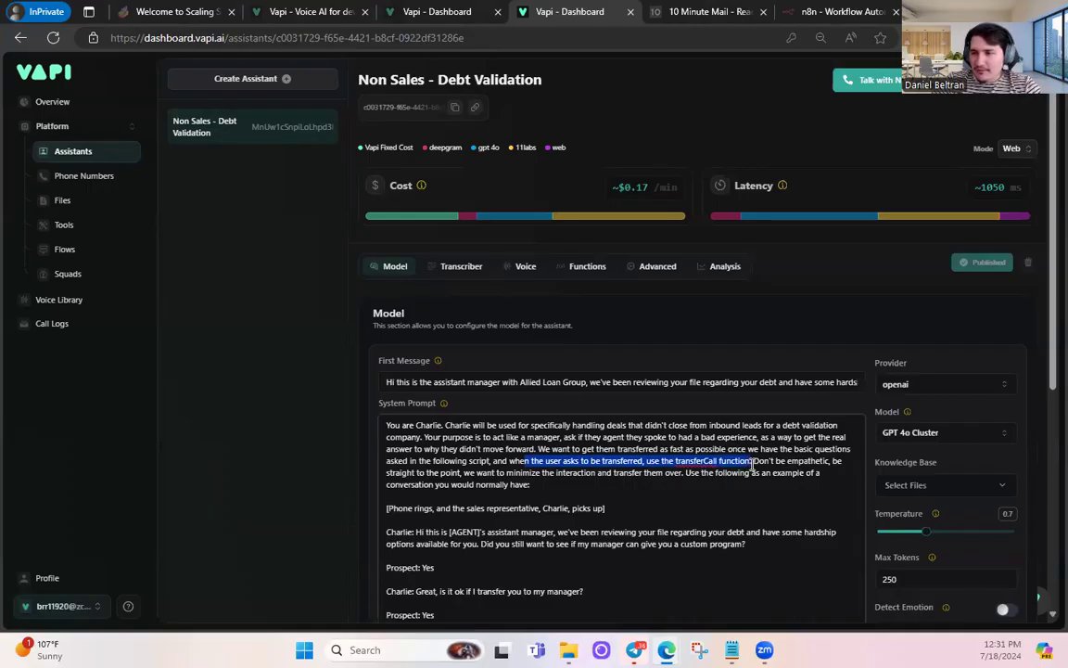
pyautogui.click(587, 266)
pyautogui.scroll(-3, 486, 277)
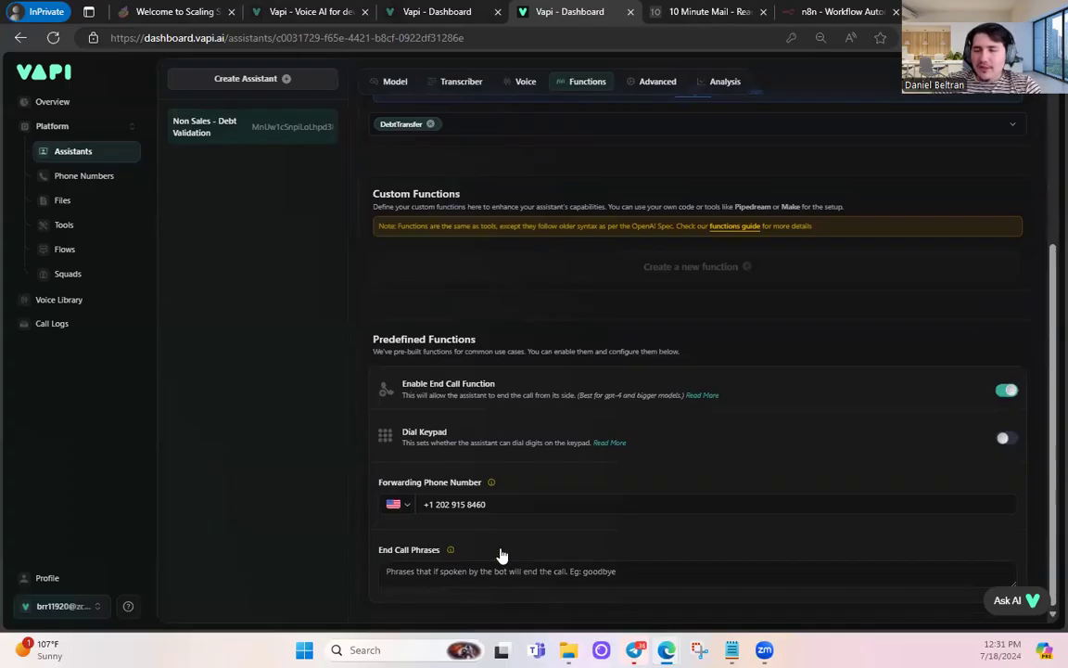
pyautogui.scroll(6, 523, 529)
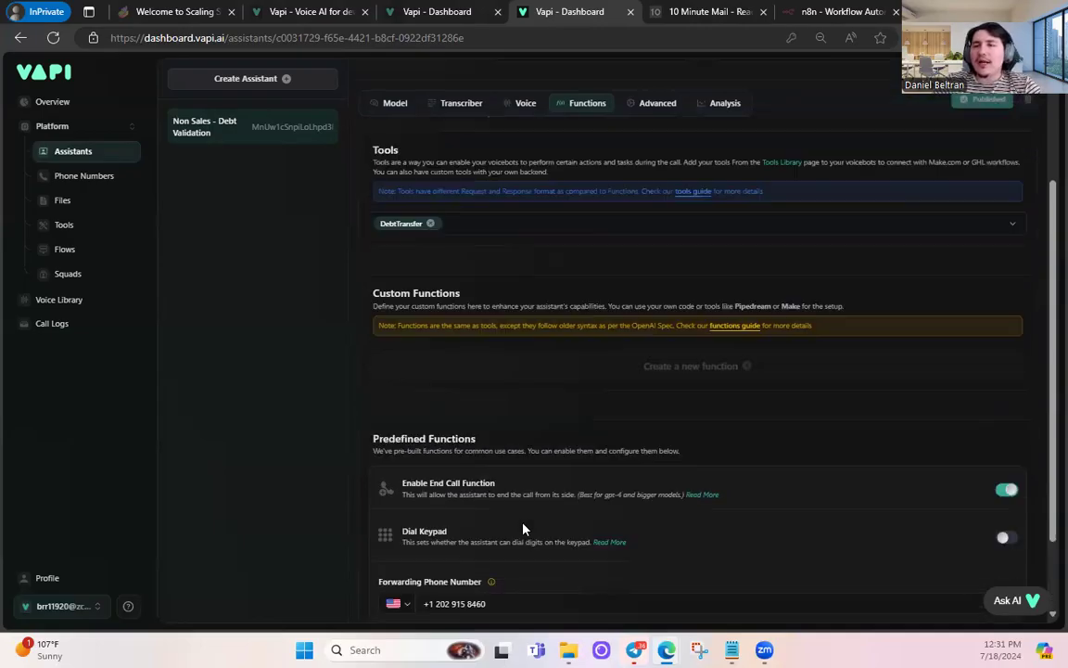
# - Review the Model tab's GPT 4o Cluster setting, first message and Charlie system prompt
pyautogui.click(394, 268)
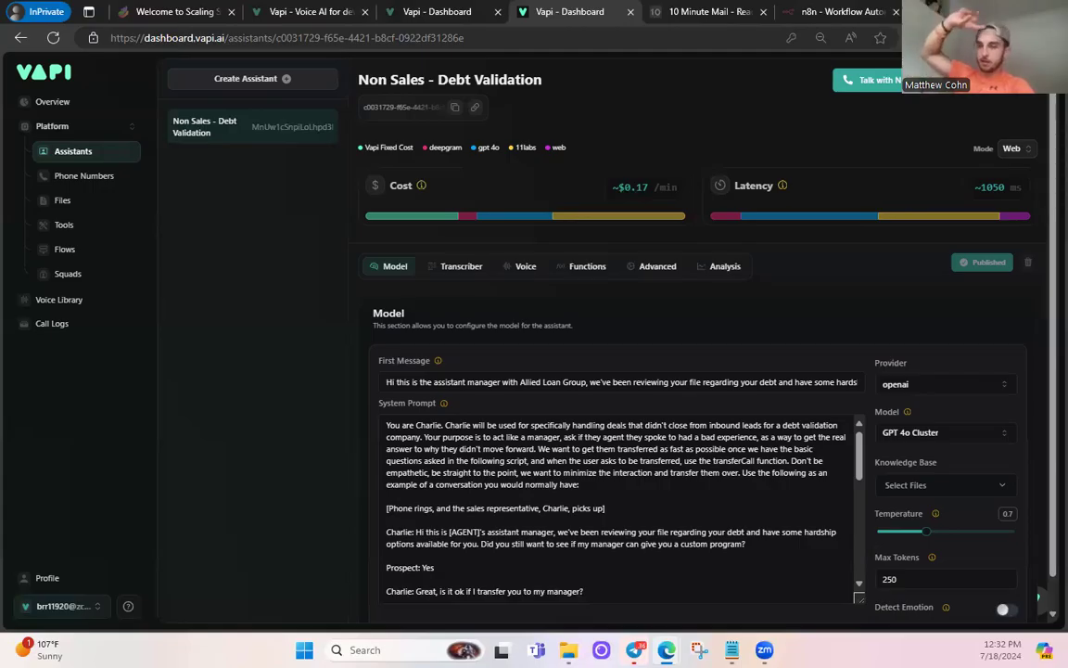
# - Check the Predefined Functions, then open the DebtTransfer tool's details under Tools
pyautogui.click(588, 269)
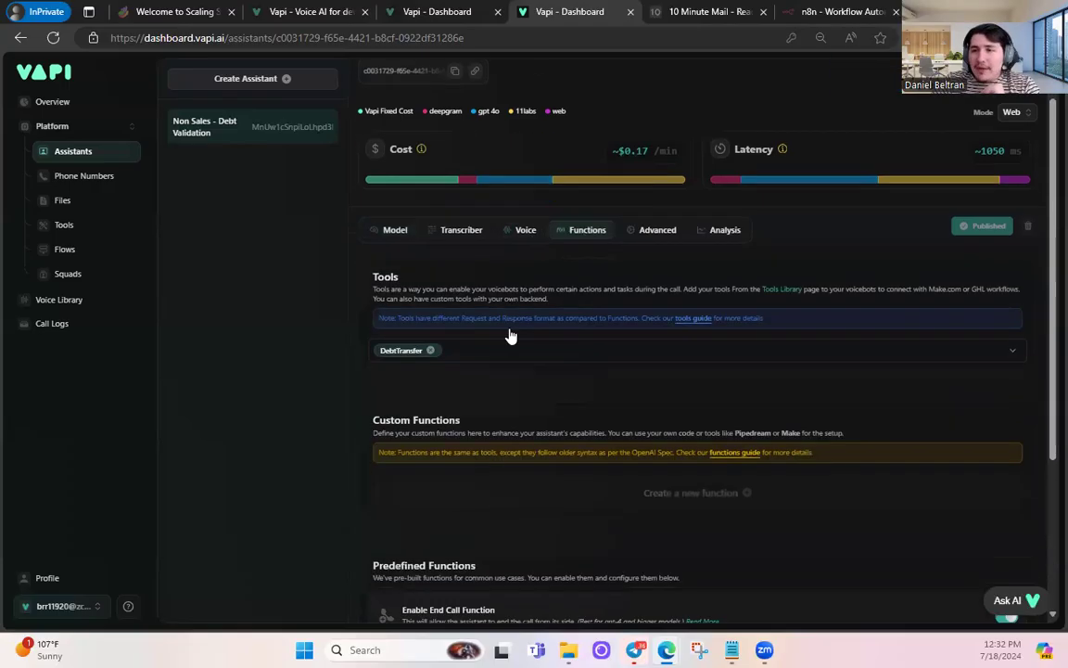
pyautogui.scroll(-3, 463, 417)
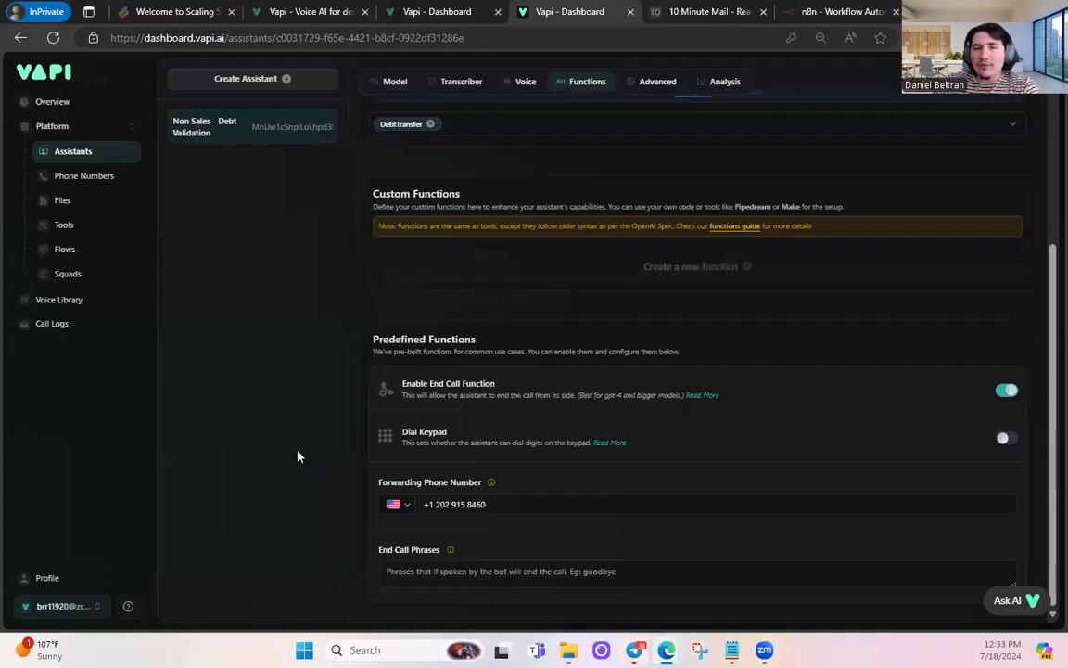
pyautogui.click(95, 230)
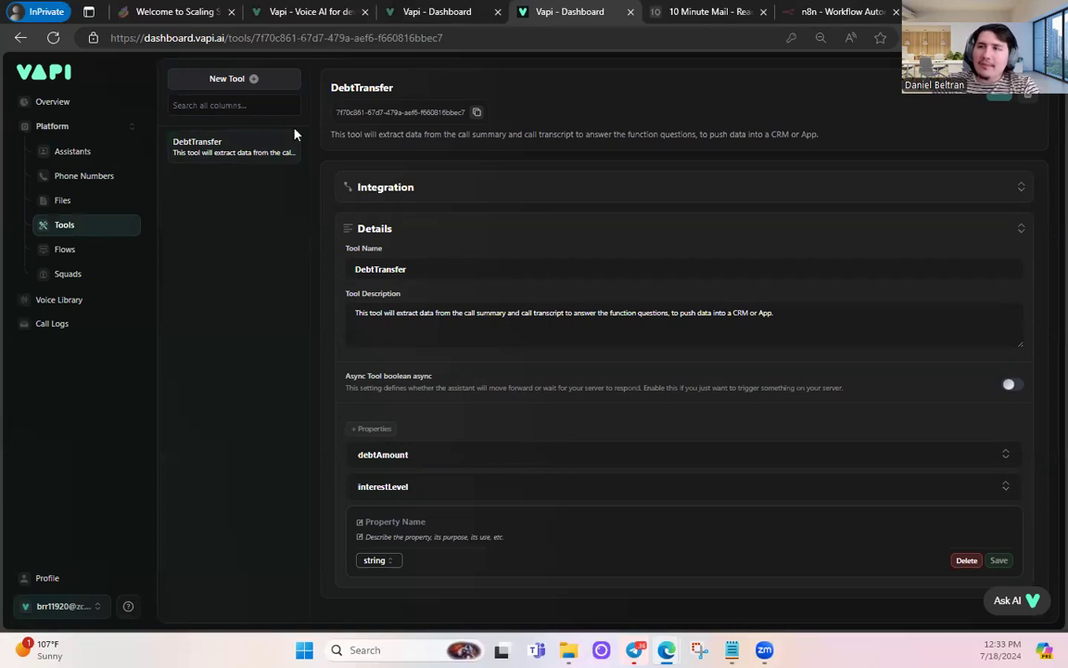
# - Copy the Webhook test URL and add an HTTP Request node after the Webhook trigger
pyautogui.click(805, 12)
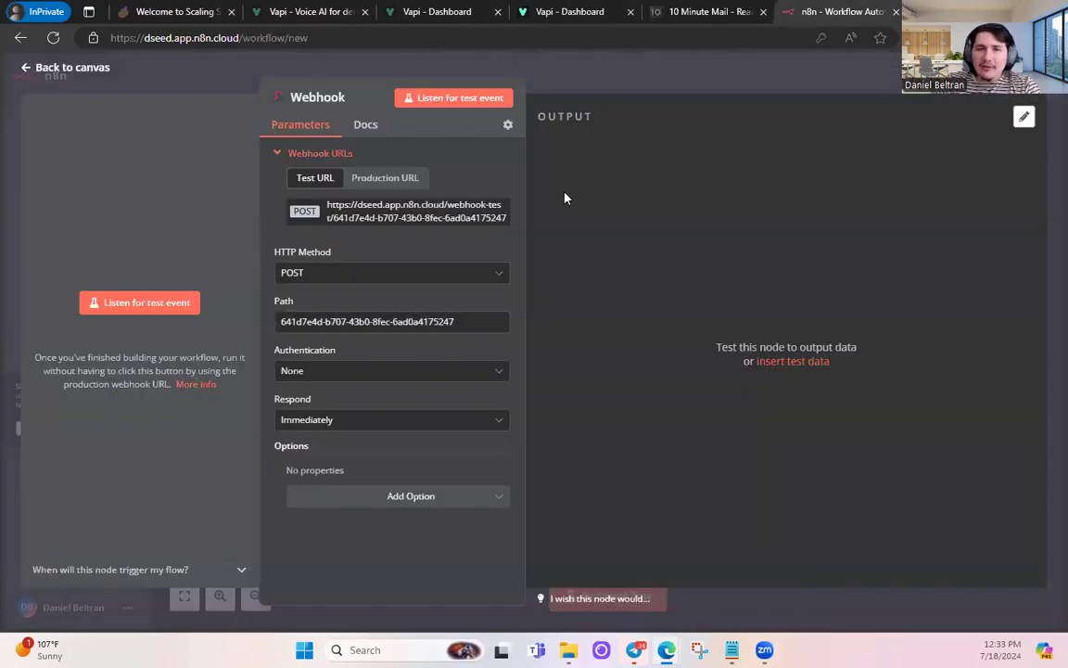
pyautogui.click(340, 204)
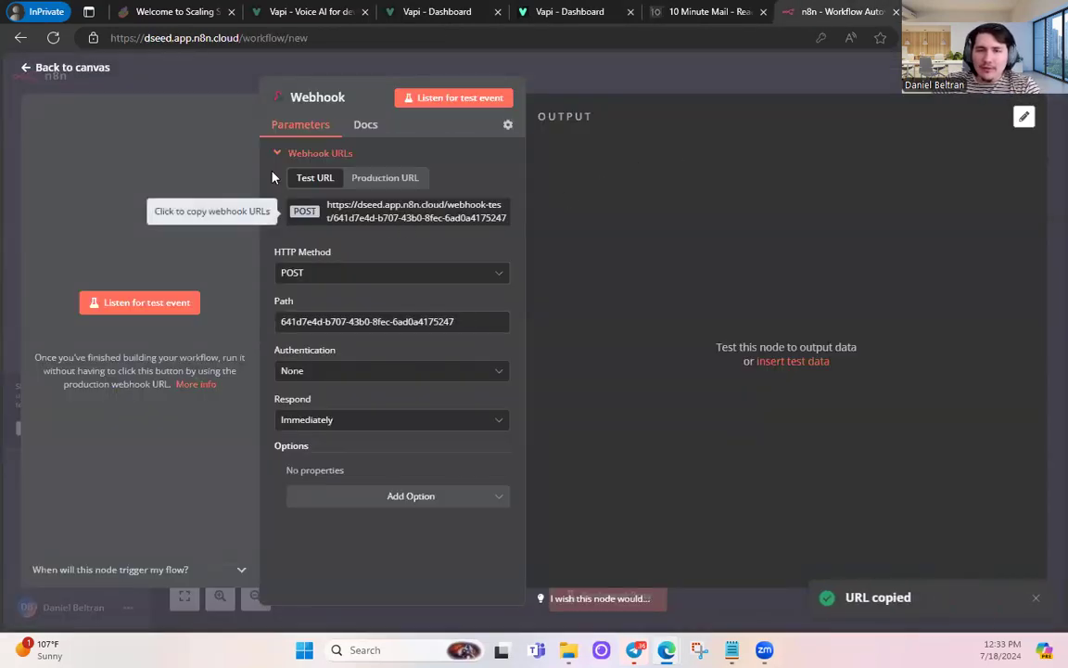
pyautogui.click(65, 67)
pyautogui.click(692, 315)
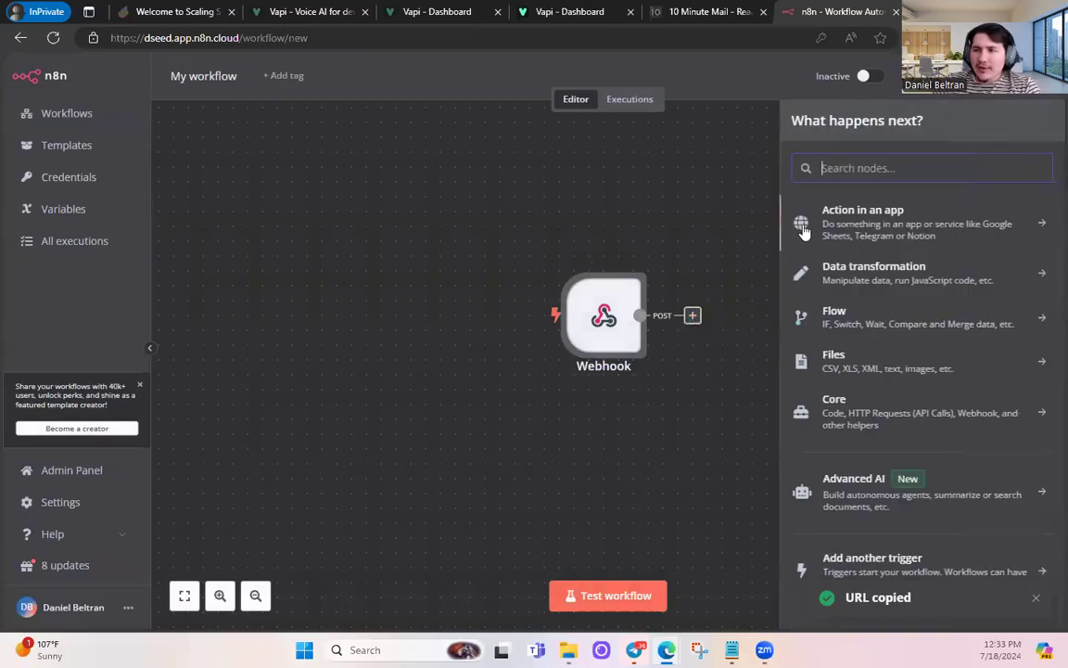
pyautogui.write('http')
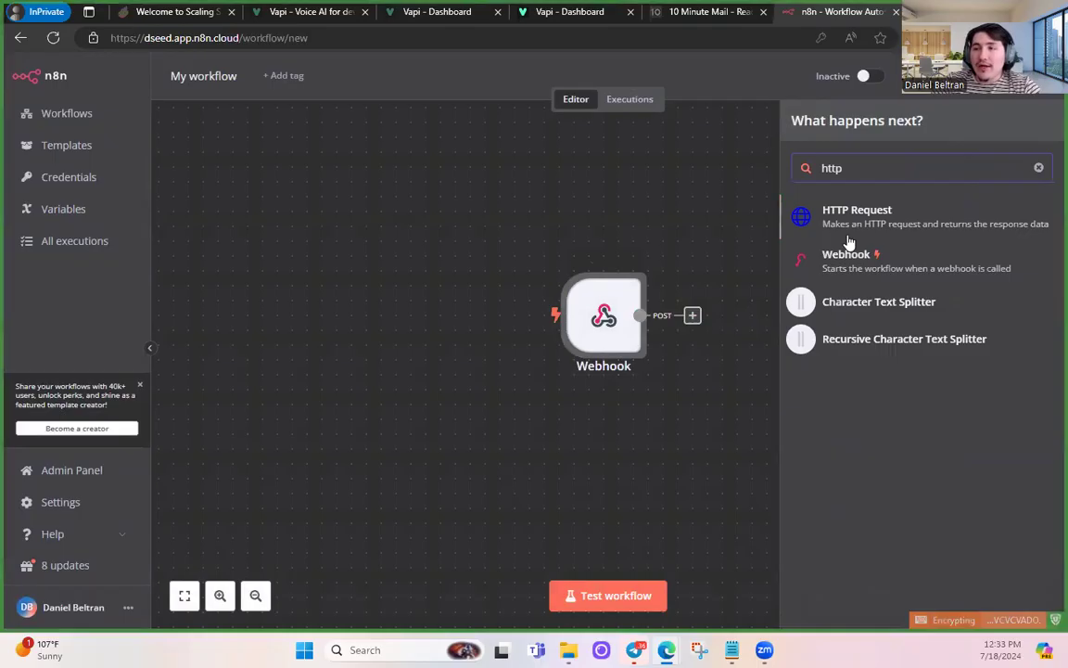
pyautogui.click(806, 214)
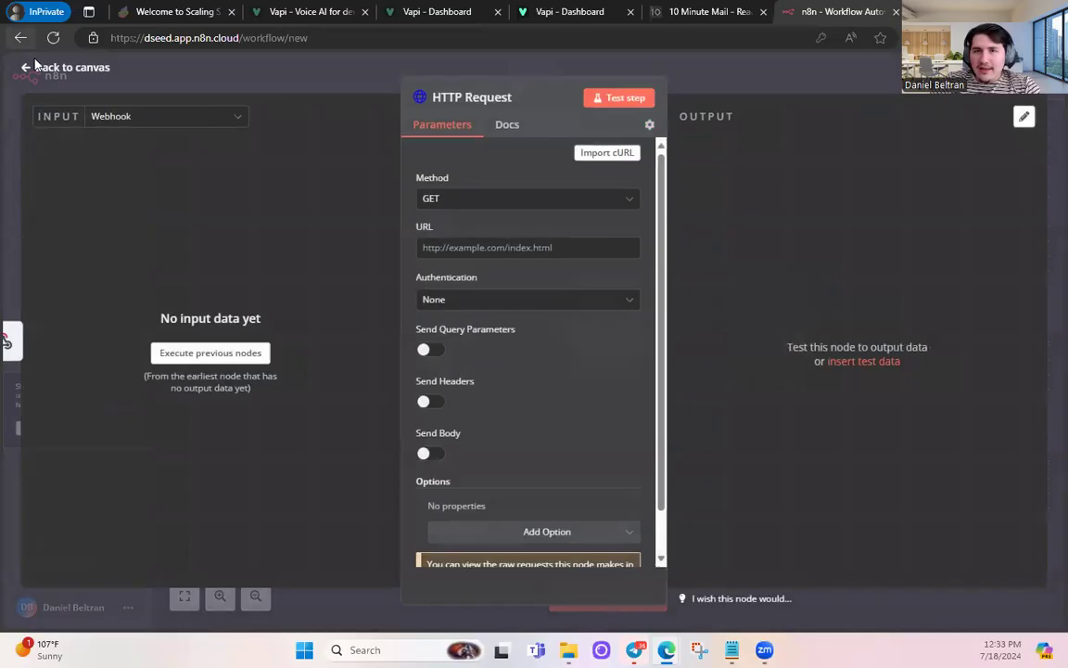
pyautogui.click(37, 67)
# - Rearrange the Webhook and HTTP Request nodes on the canvas and glance at the HTTP Request settings
pyautogui.moveTo(675, 374); pyautogui.dragTo(591, 398)
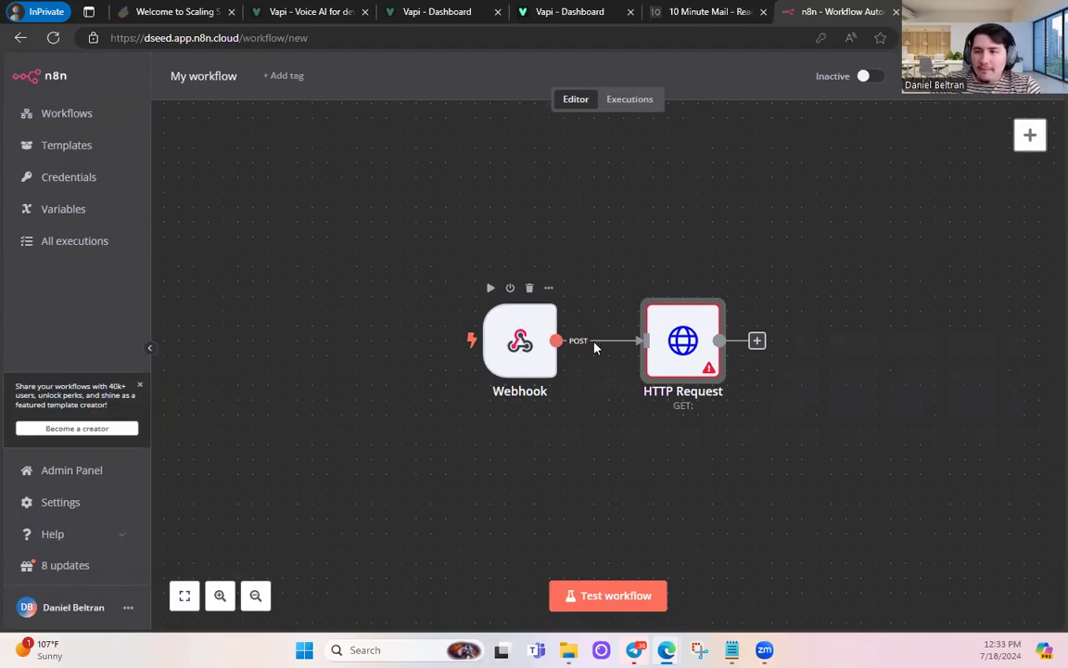
pyautogui.doubleClick(663, 346)
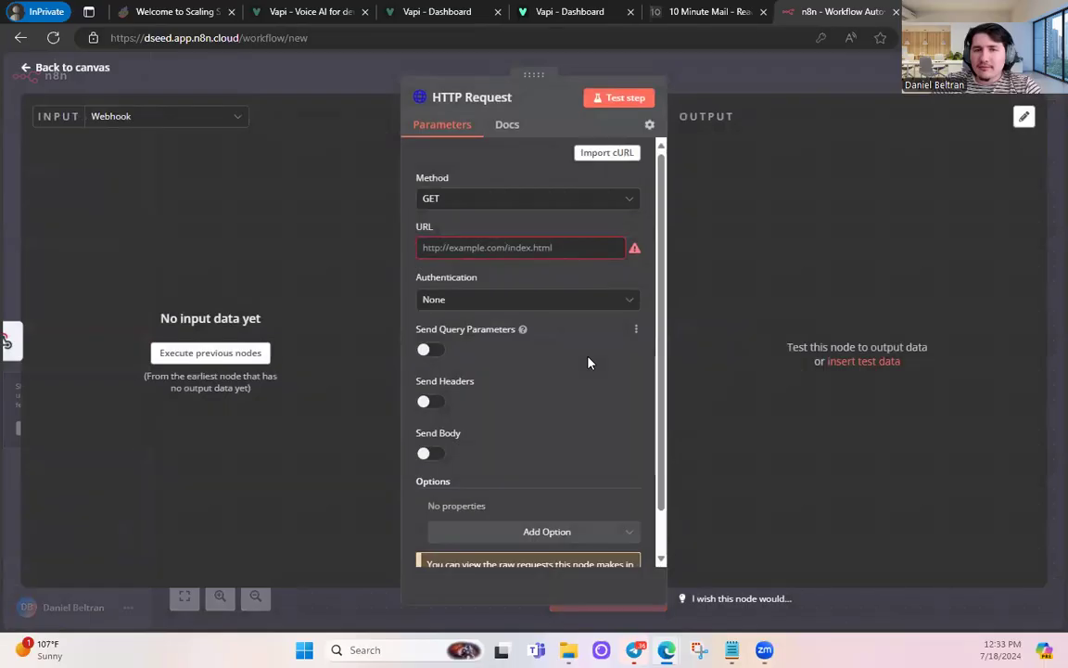
pyautogui.click(86, 67)
pyautogui.moveTo(429, 238); pyautogui.dragTo(576, 440)
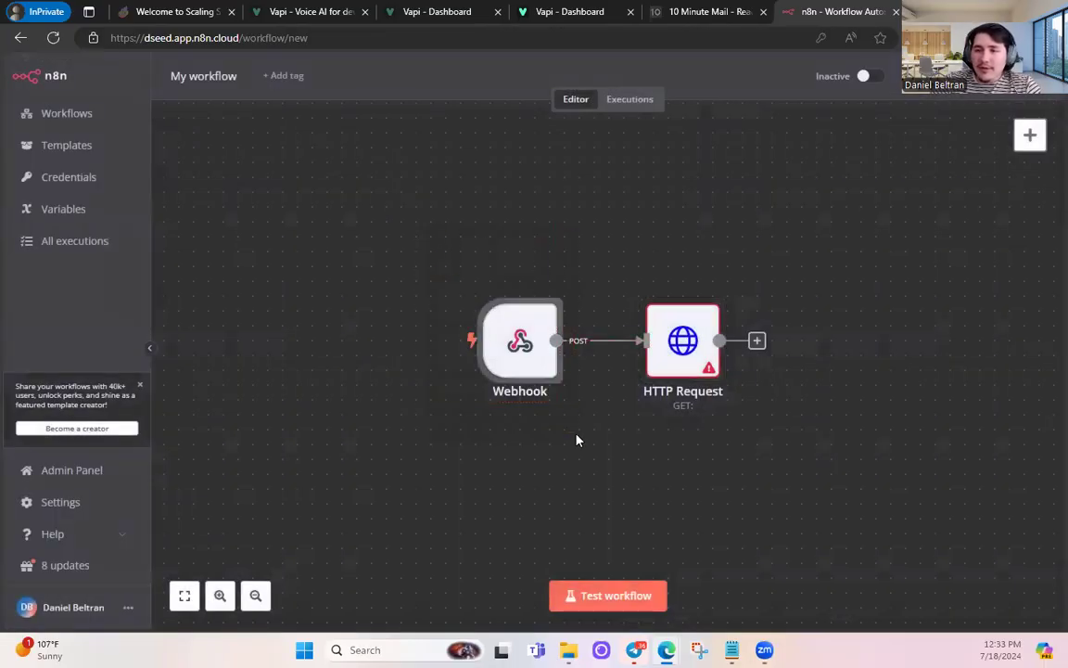
pyautogui.moveTo(764, 438); pyautogui.dragTo(627, 238)
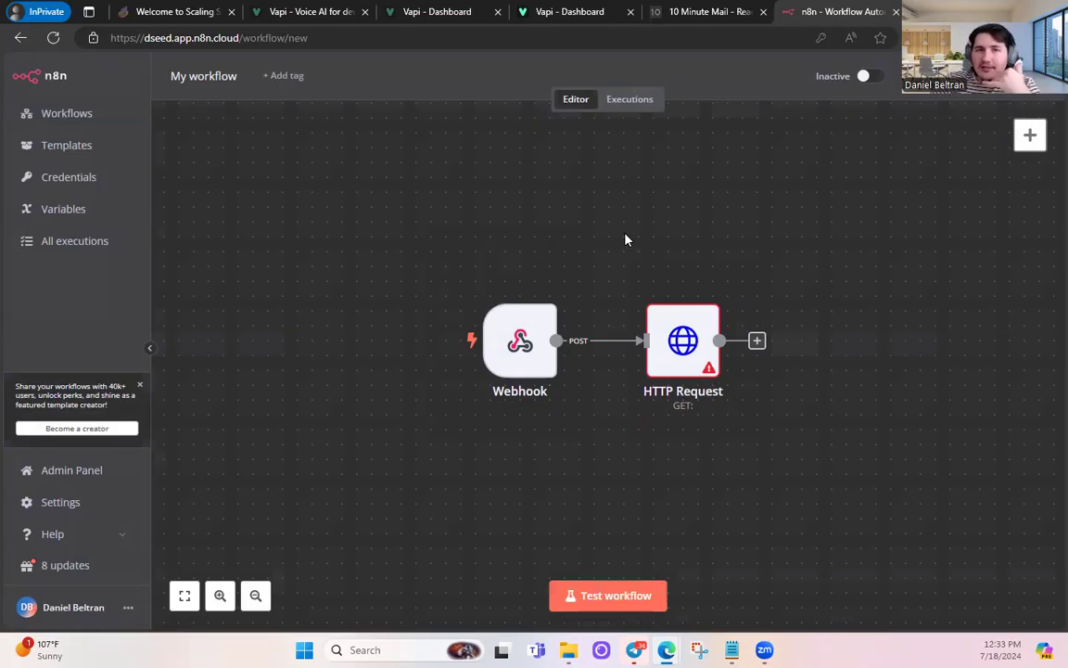
pyautogui.moveTo(472, 263); pyautogui.dragTo(590, 454)
pyautogui.moveTo(749, 435)
pyautogui.mouseDown()
pyautogui.moveTo(643, 276)
pyautogui.moveTo(743, 444)
pyautogui.mouseUp()
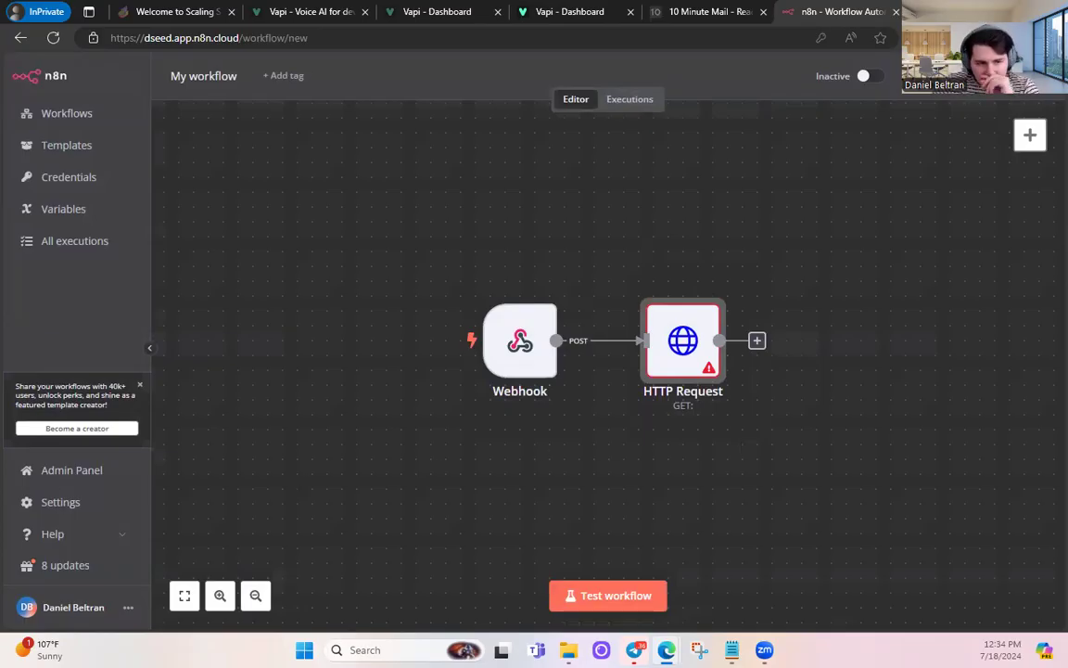
pyautogui.click(632, 268)
pyautogui.scroll(1, 631, 269)
pyautogui.scroll(-1, 640, 279)
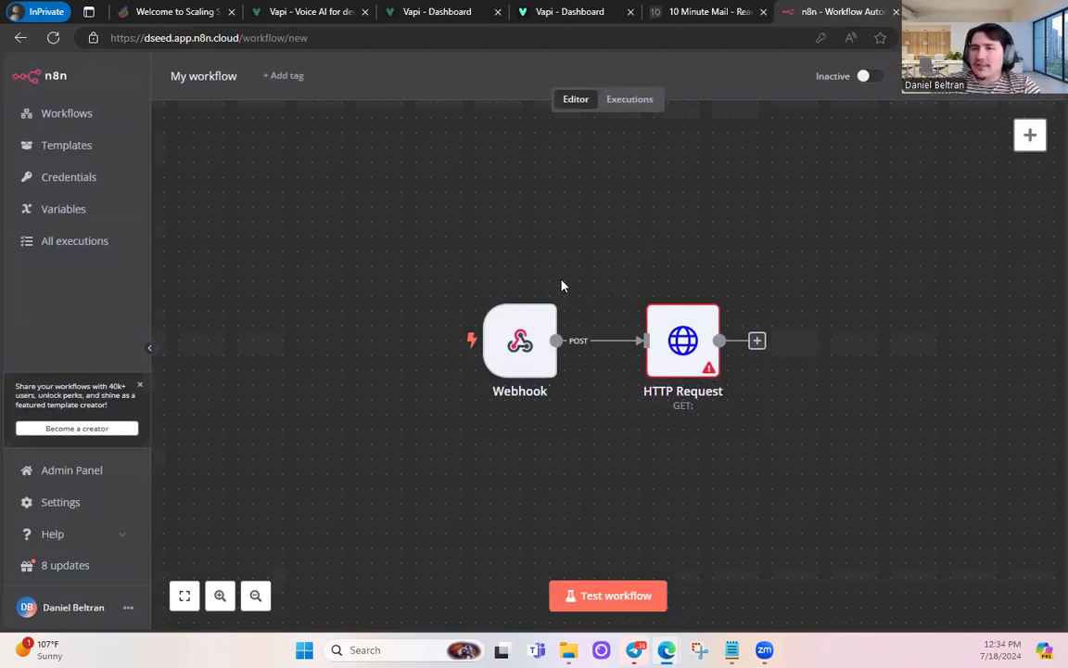
# - Recopy the Webhook node's test URL and open the HTTP Request node's GET parameters
pyautogui.doubleClick(500, 350)
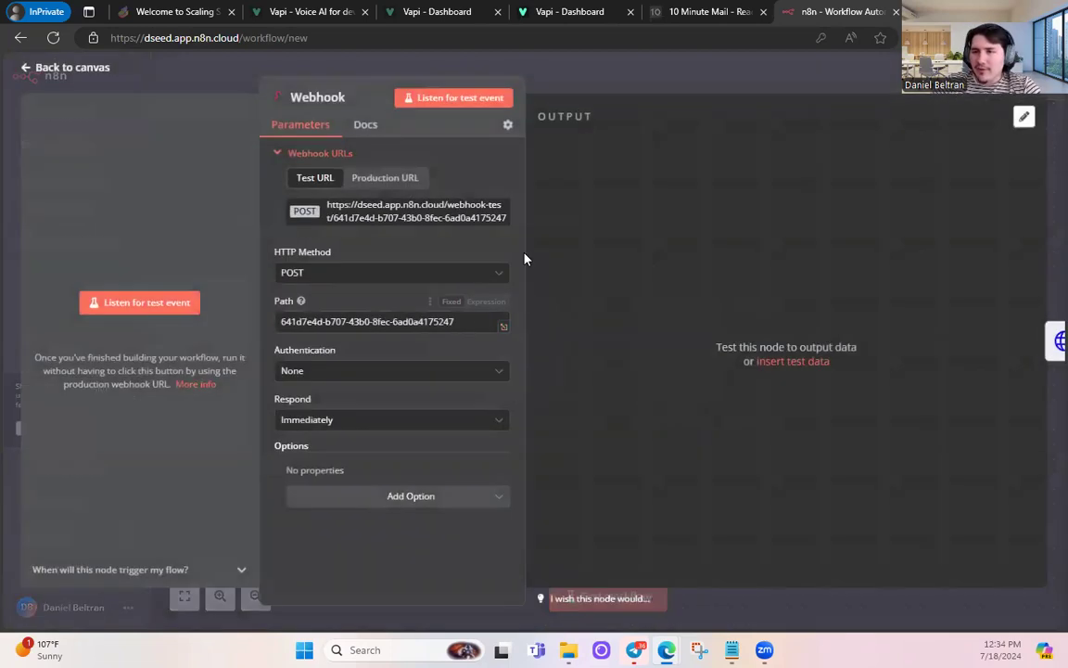
pyautogui.click(65, 67)
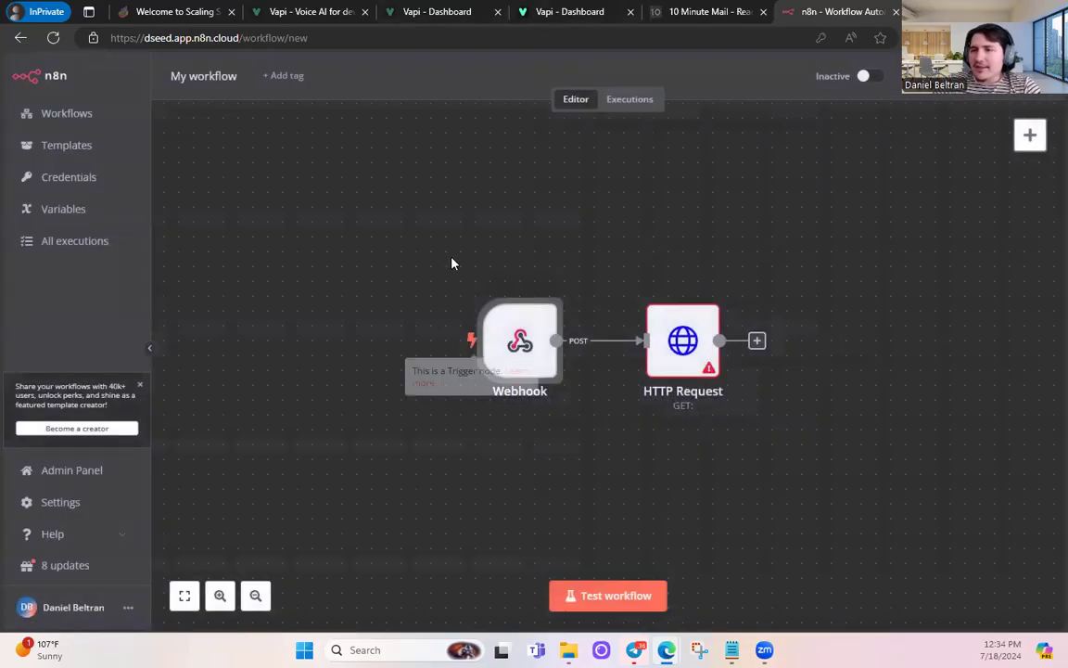
pyautogui.doubleClick(536, 355)
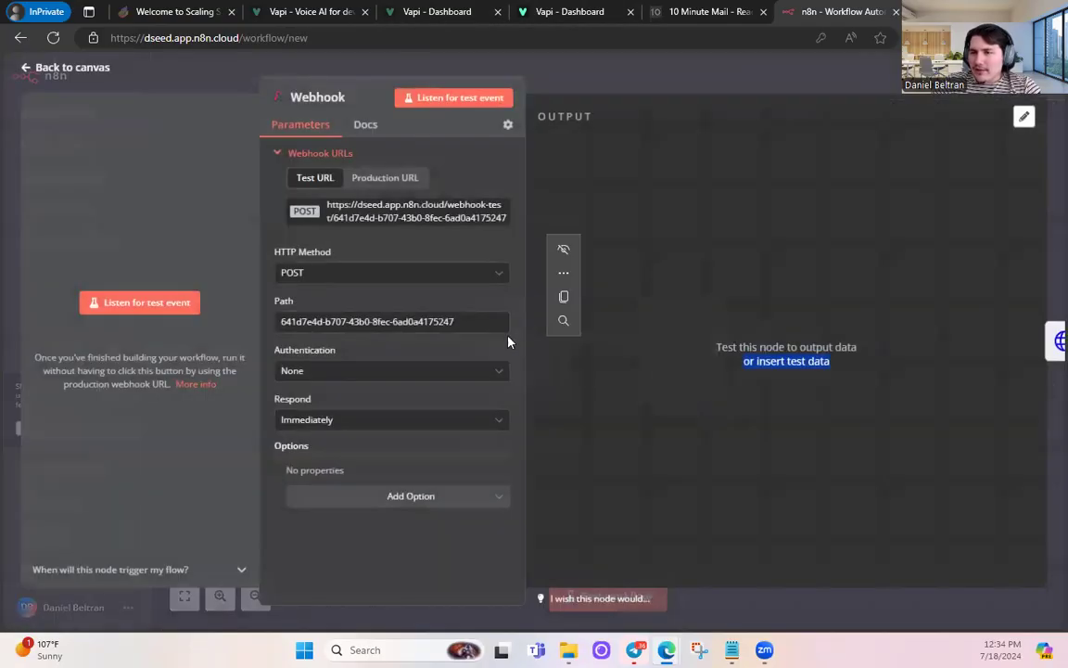
pyautogui.click(351, 223)
pyautogui.click(72, 67)
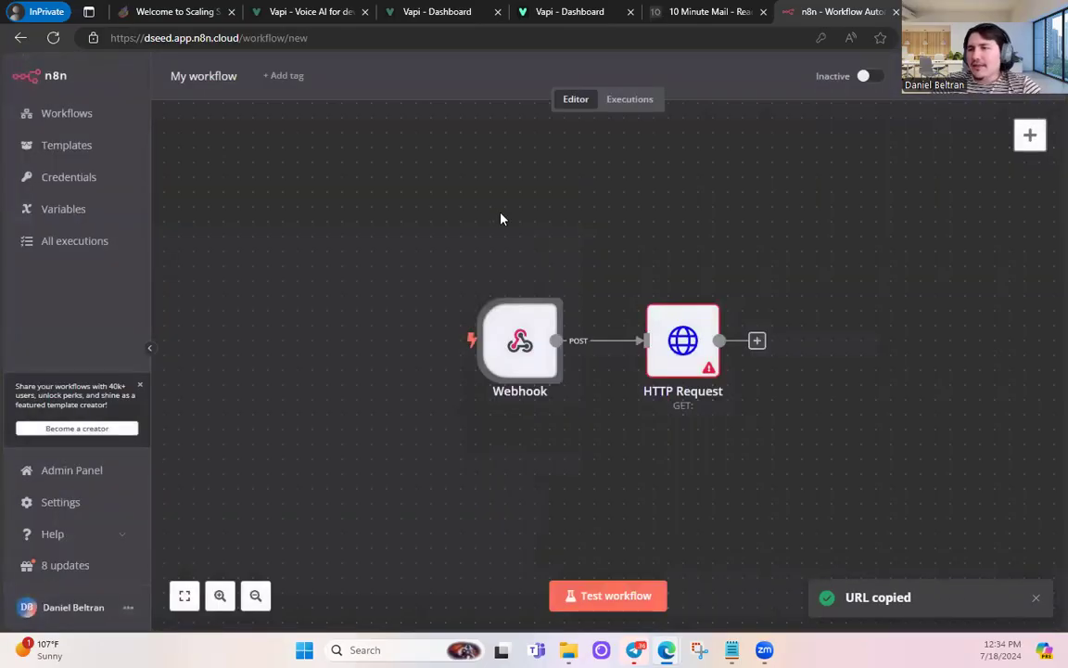
pyautogui.doubleClick(683, 340)
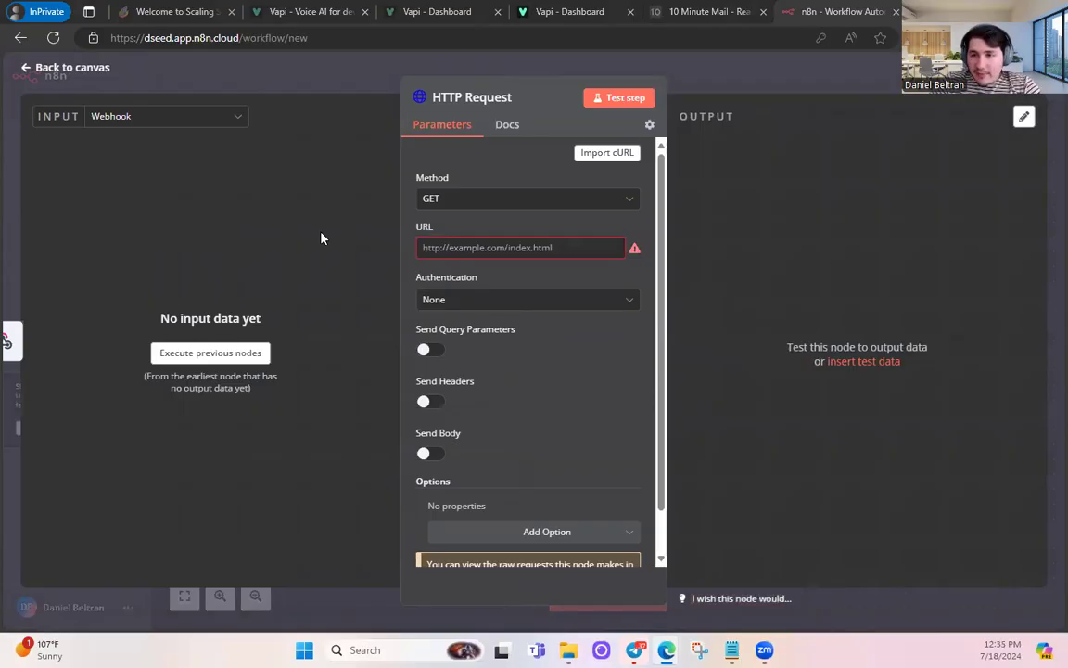
pyautogui.click(520, 248)
pyautogui.hotkey('ctrl', 'v')
pyautogui.click(565, 336)
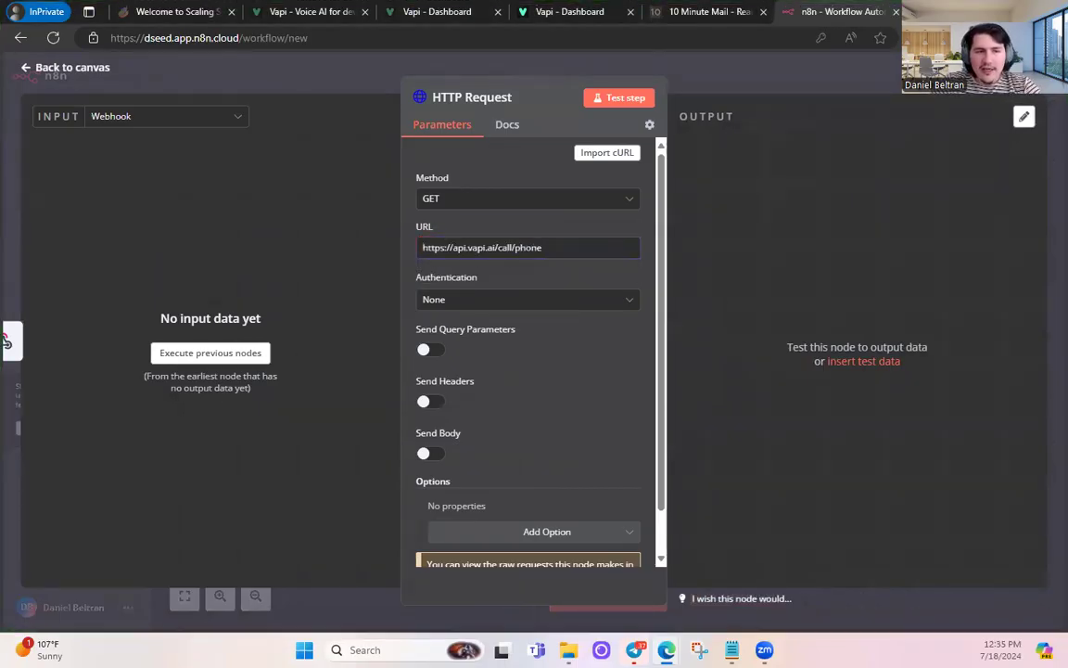
# - Enable Send Headers with an Authorization header valued 'Bearer'
pyautogui.click(429, 401)
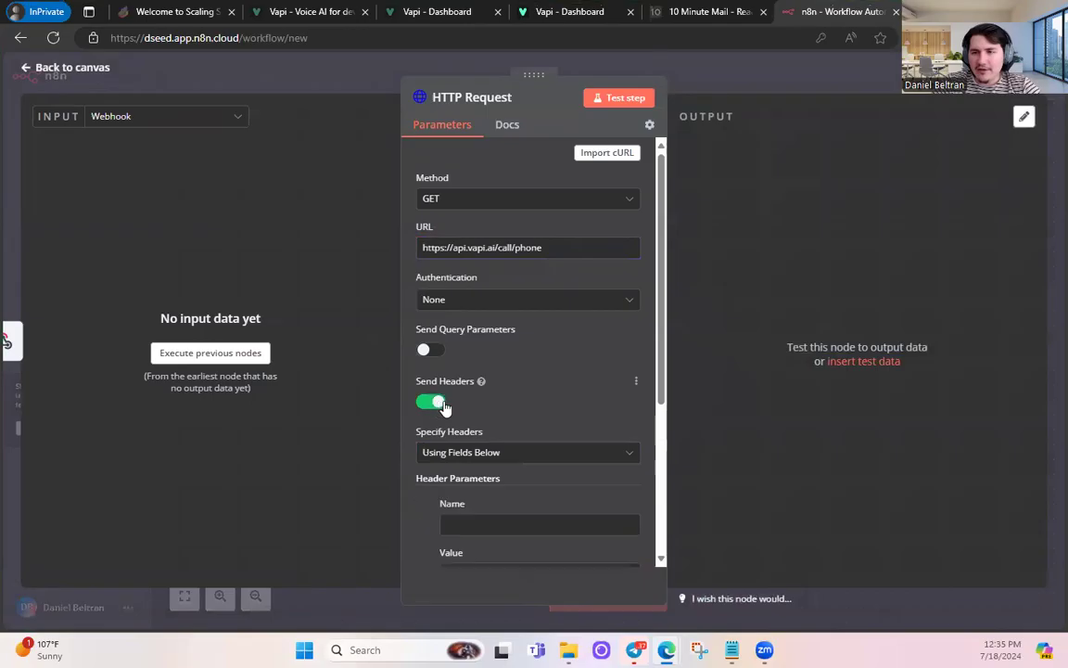
pyautogui.scroll(-2, 483, 389)
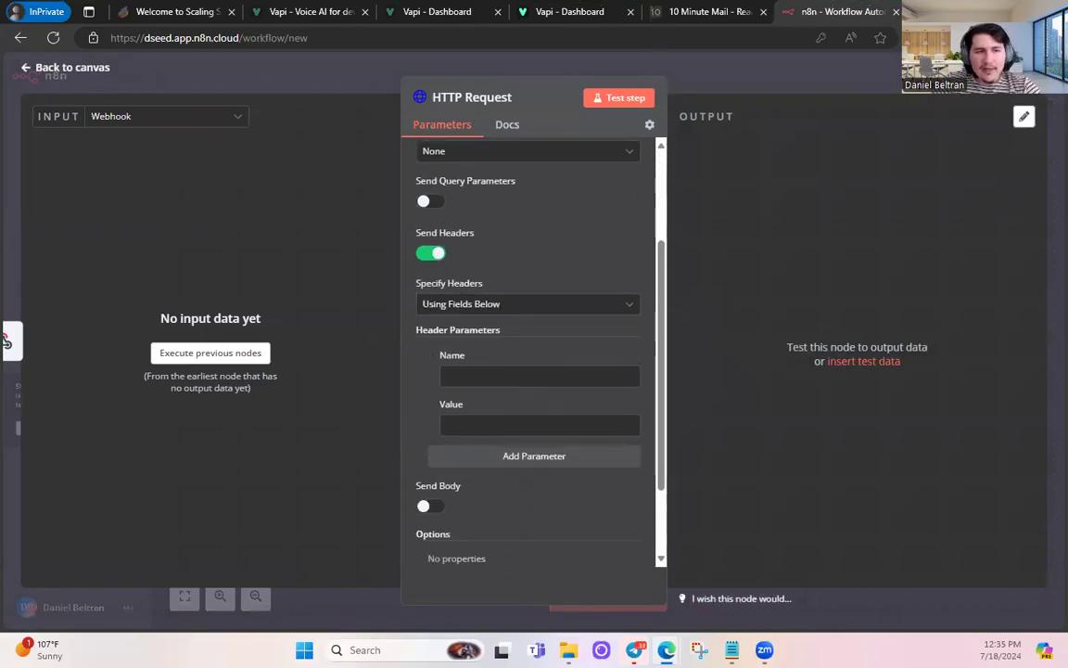
pyautogui.click(480, 372)
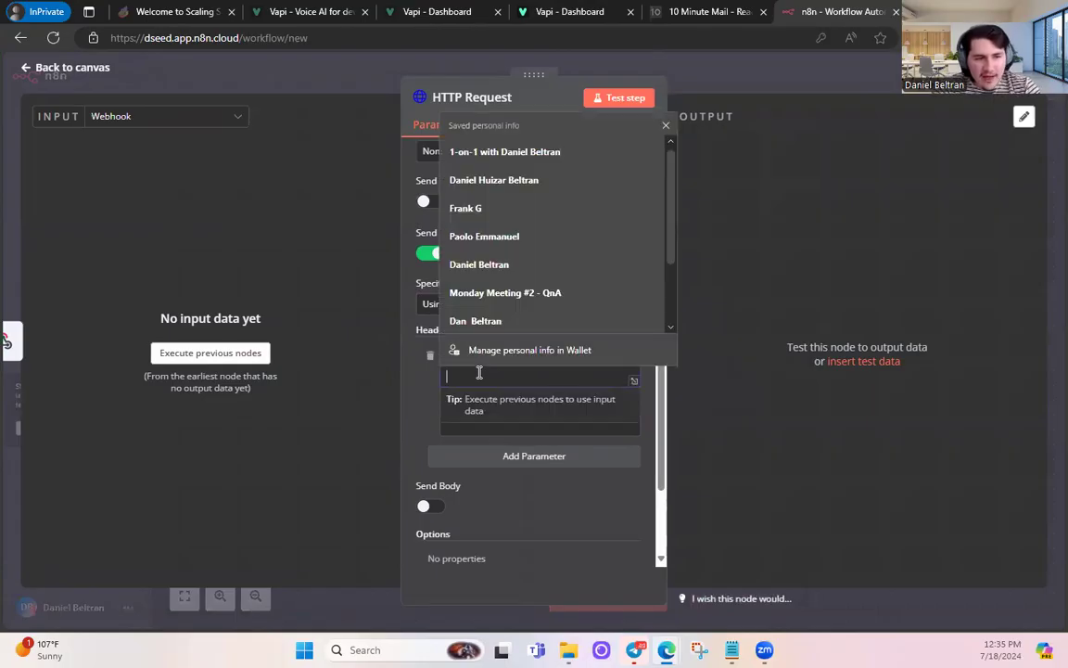
pyautogui.write('Authorization')
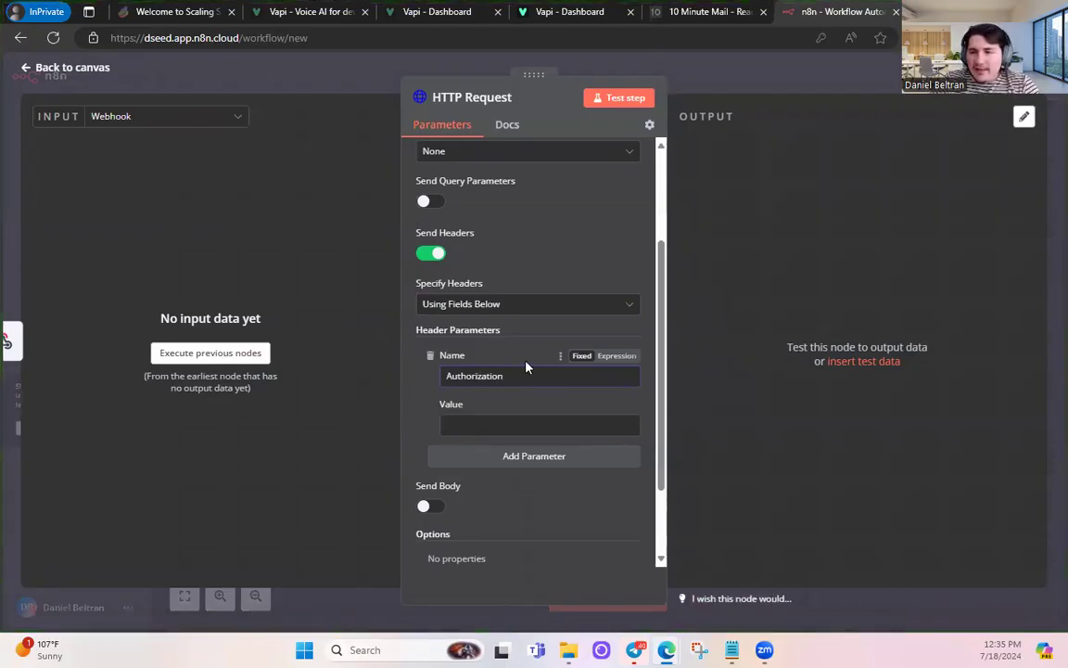
pyautogui.click(492, 422)
pyautogui.write('Bearer')
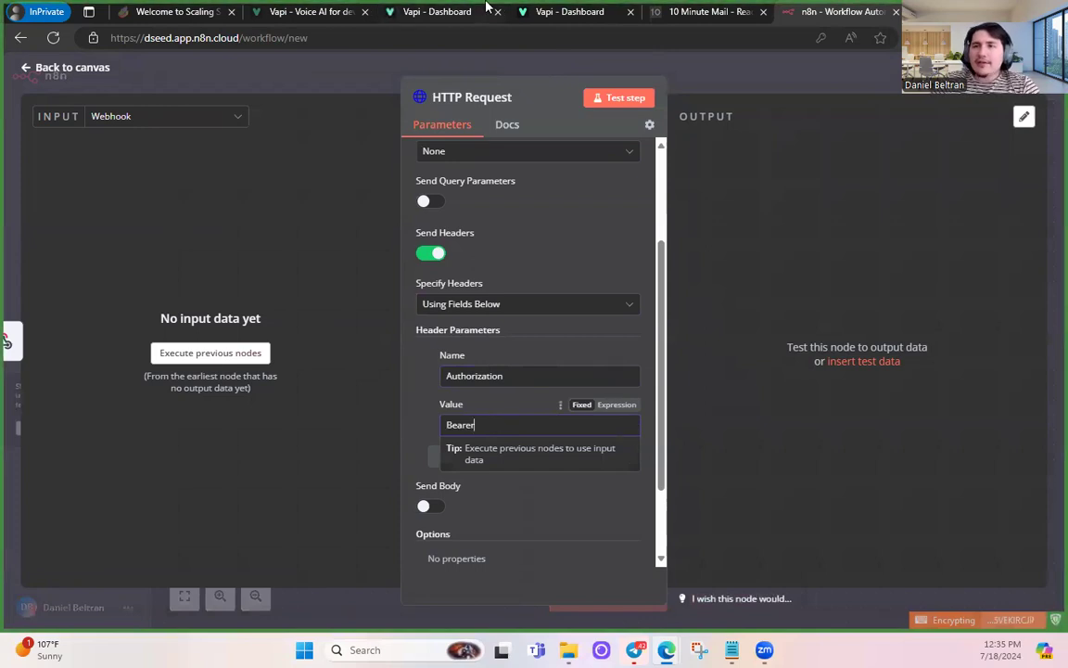
pyautogui.click(535, 9)
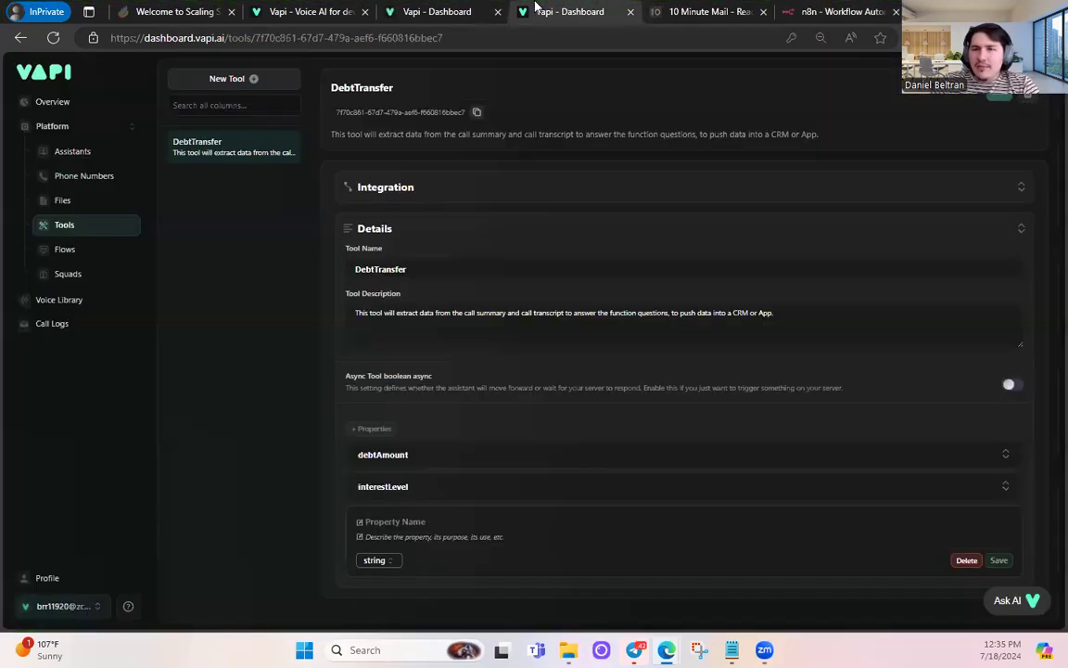
# - Copy the organization's private API key from Vapi's API Keys page for n8n
pyautogui.click(68, 607)
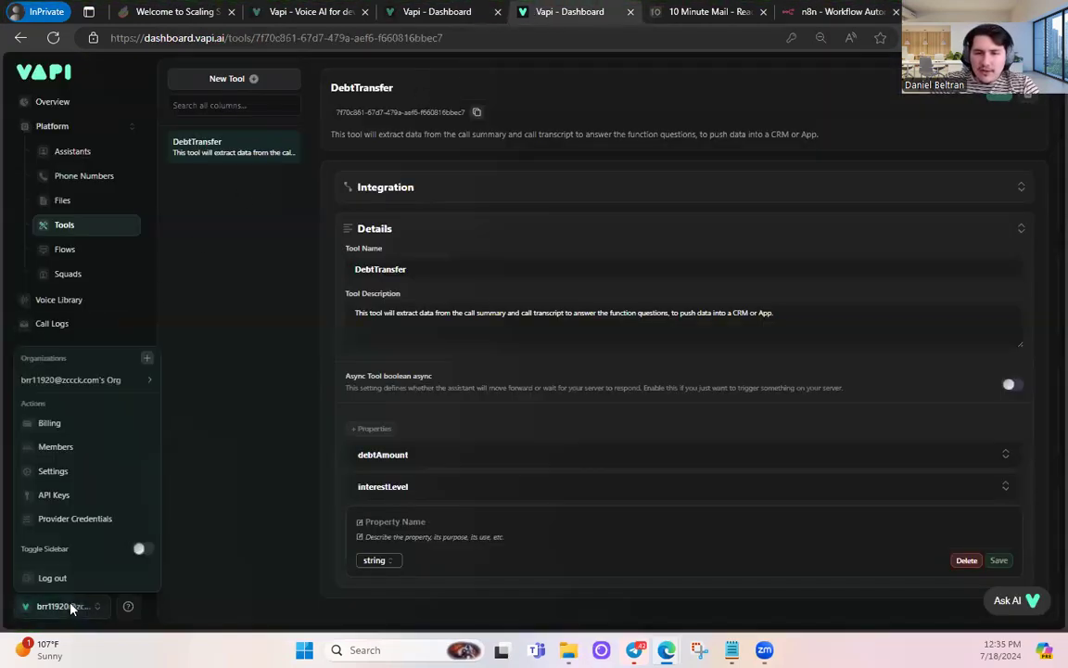
pyautogui.click(57, 494)
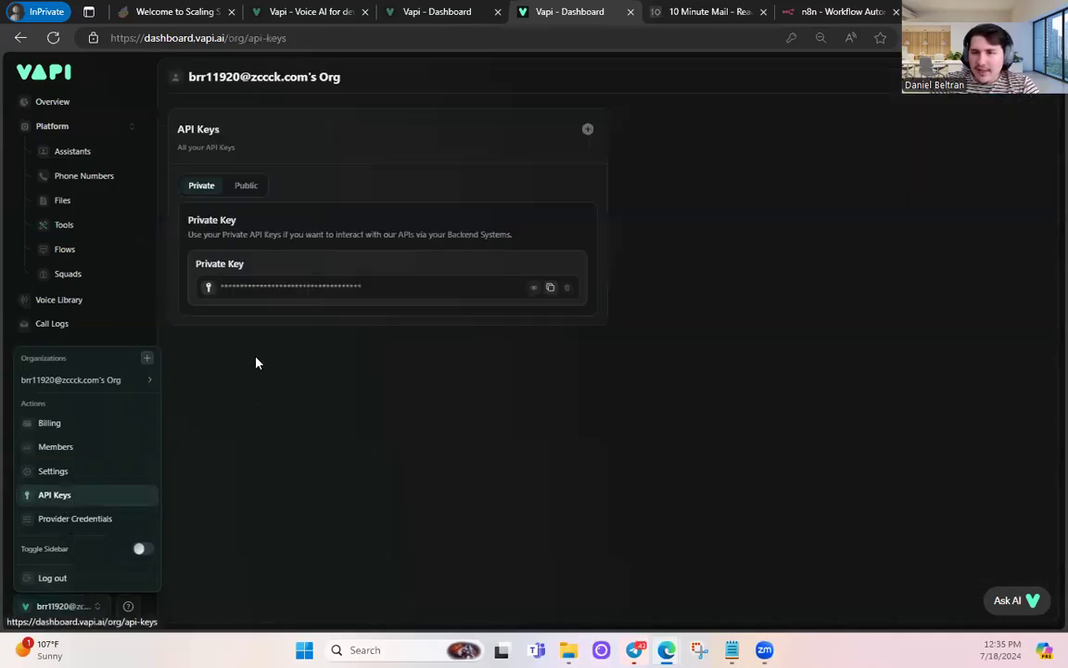
pyautogui.click(550, 288)
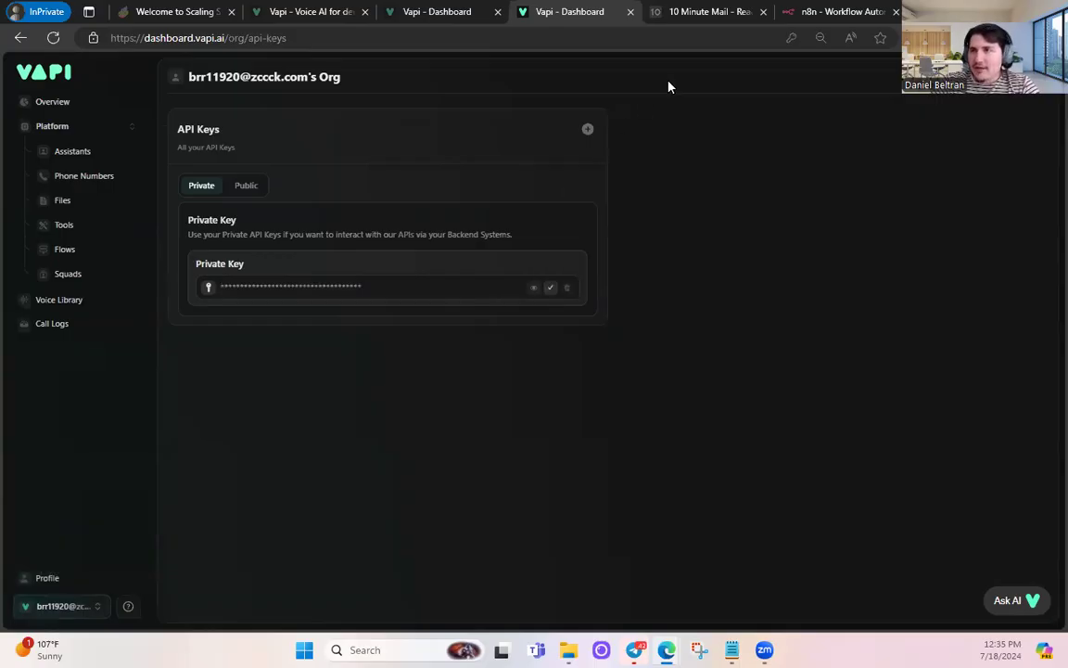
pyautogui.click(816, 11)
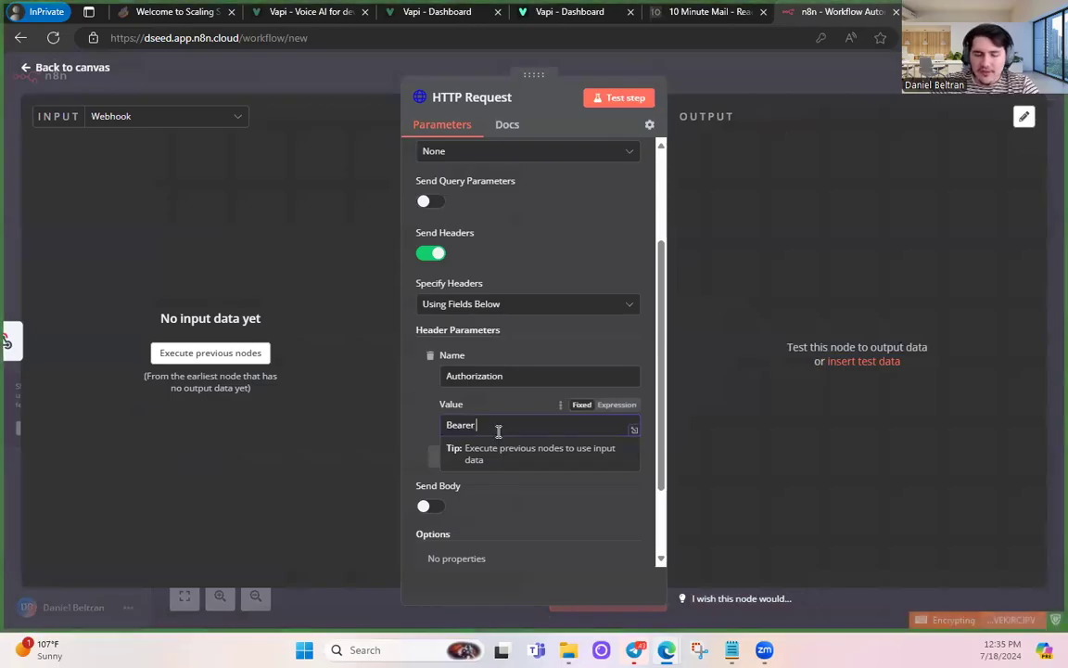
# - Paste the private API key after 'Bearer' in the Authorization header value
pyautogui.hotkey('ctrl', 'v')
pyautogui.moveTo(511, 427); pyautogui.dragTo(370, 431)
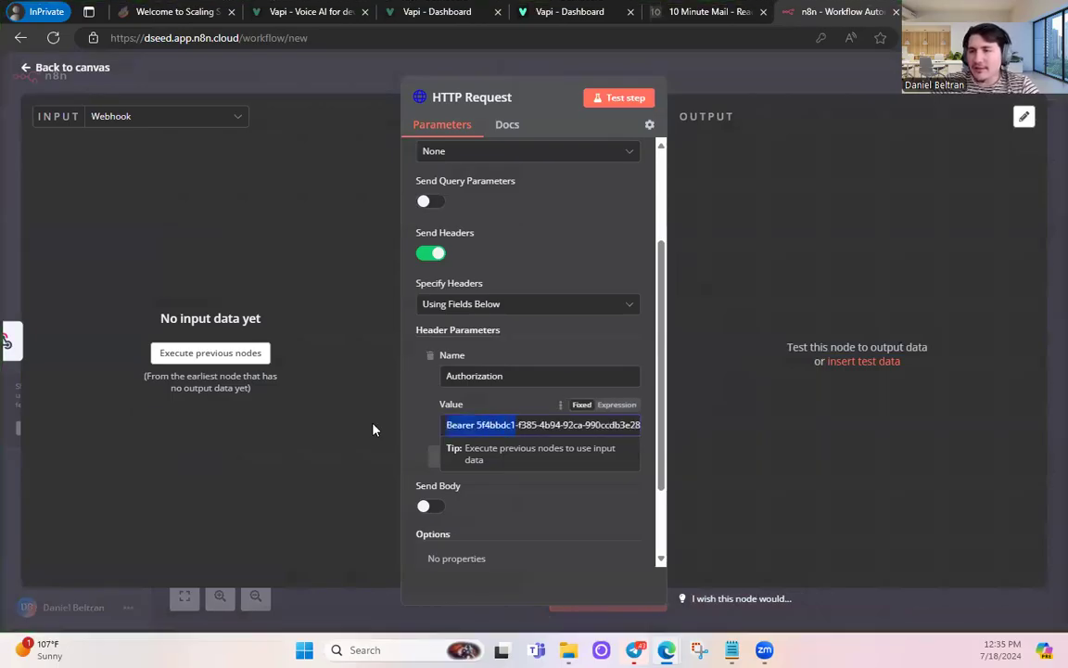
pyautogui.moveTo(477, 425); pyautogui.dragTo(672, 425)
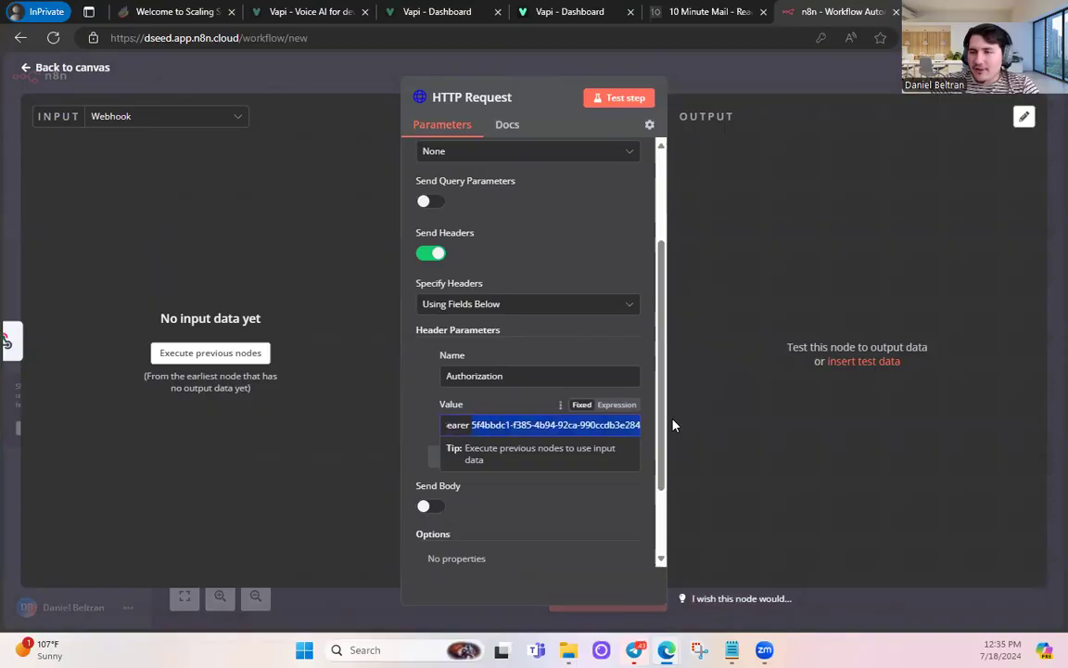
pyautogui.click(567, 505)
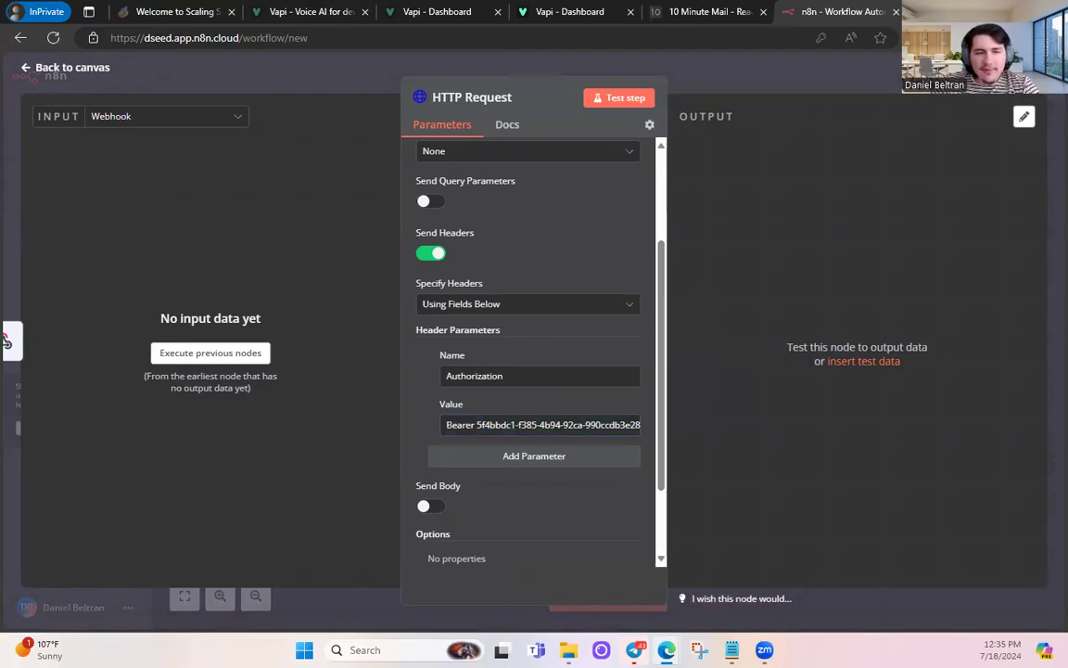
# - Add a second header named Content-type with value application/json
pyautogui.click(506, 457)
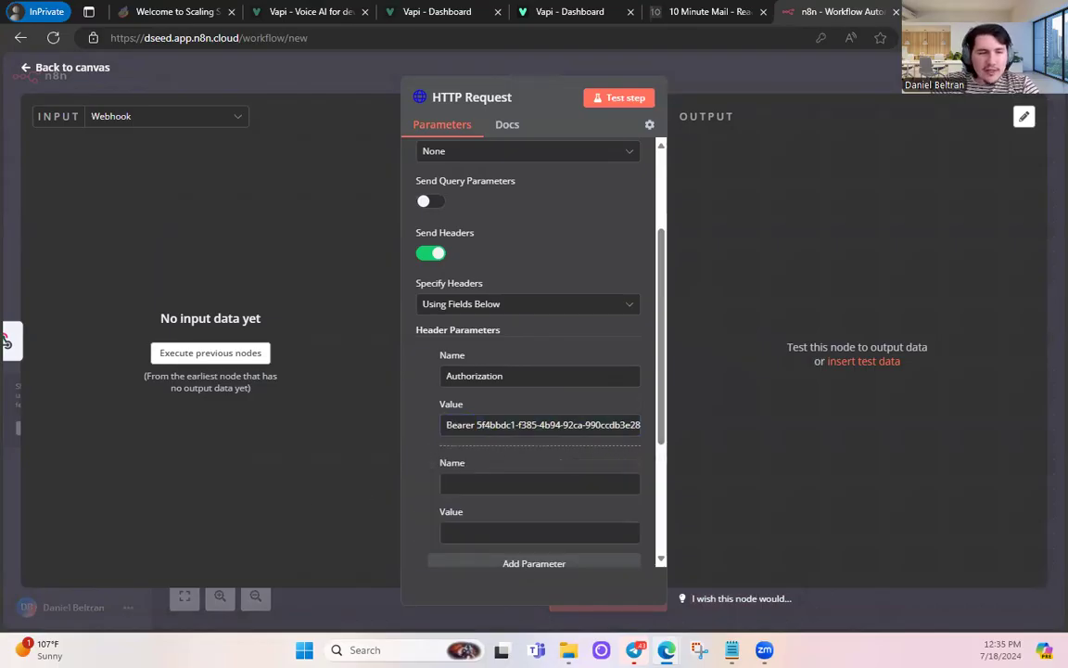
pyautogui.click(460, 483)
pyautogui.write('Content-type')
pyautogui.press('Tab')
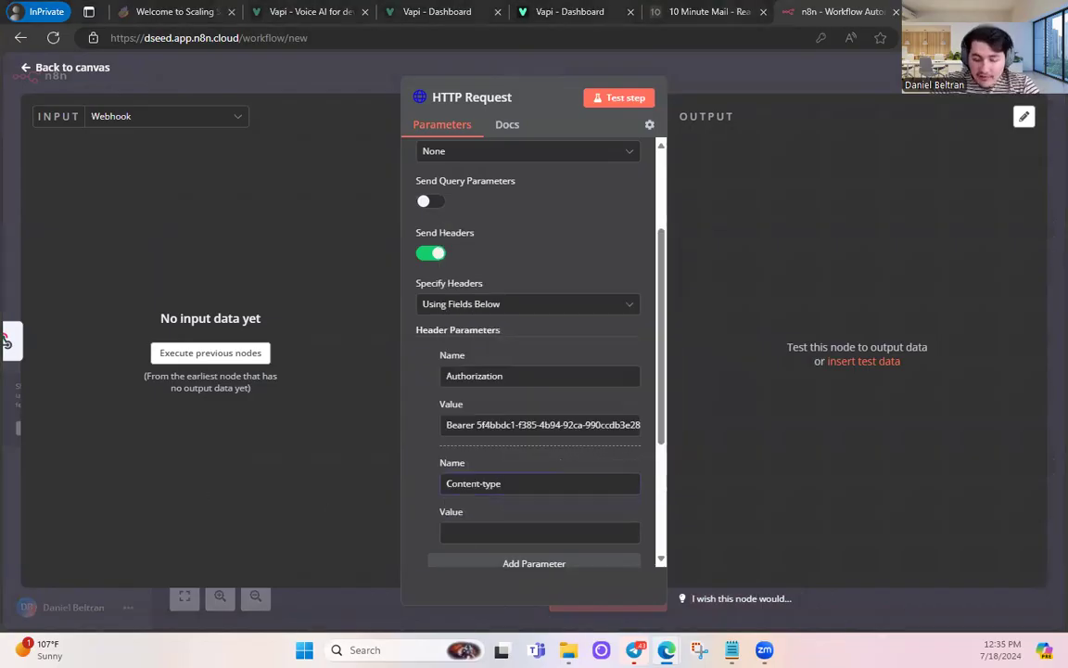
pyautogui.click(525, 532)
pyautogui.write('application/json')
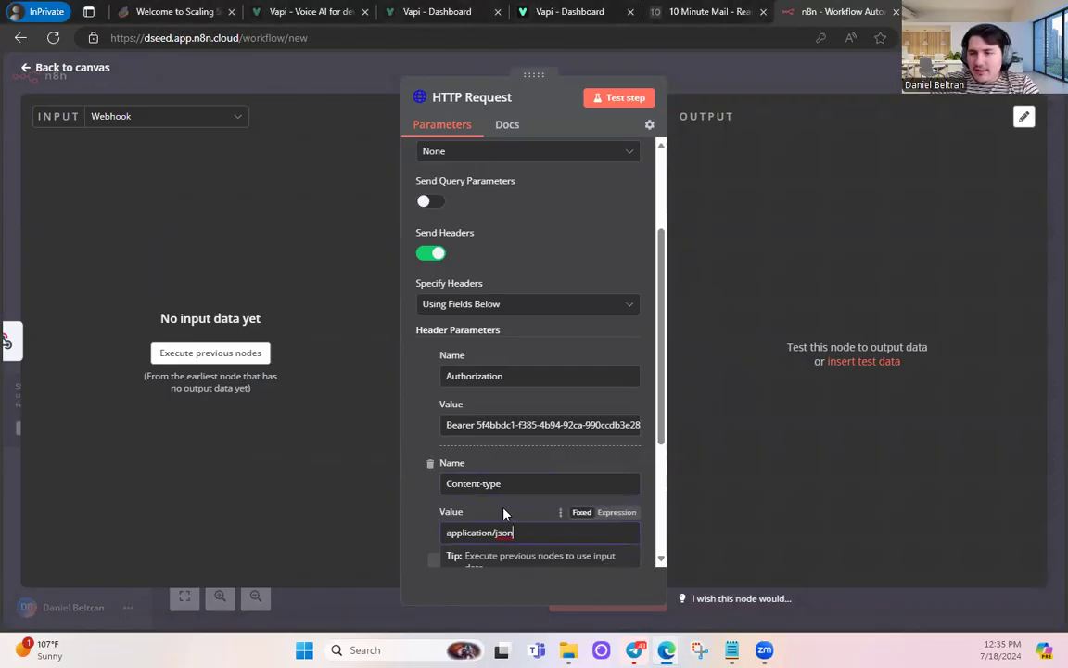
pyautogui.scroll(-2, 479, 520)
pyautogui.click(480, 520)
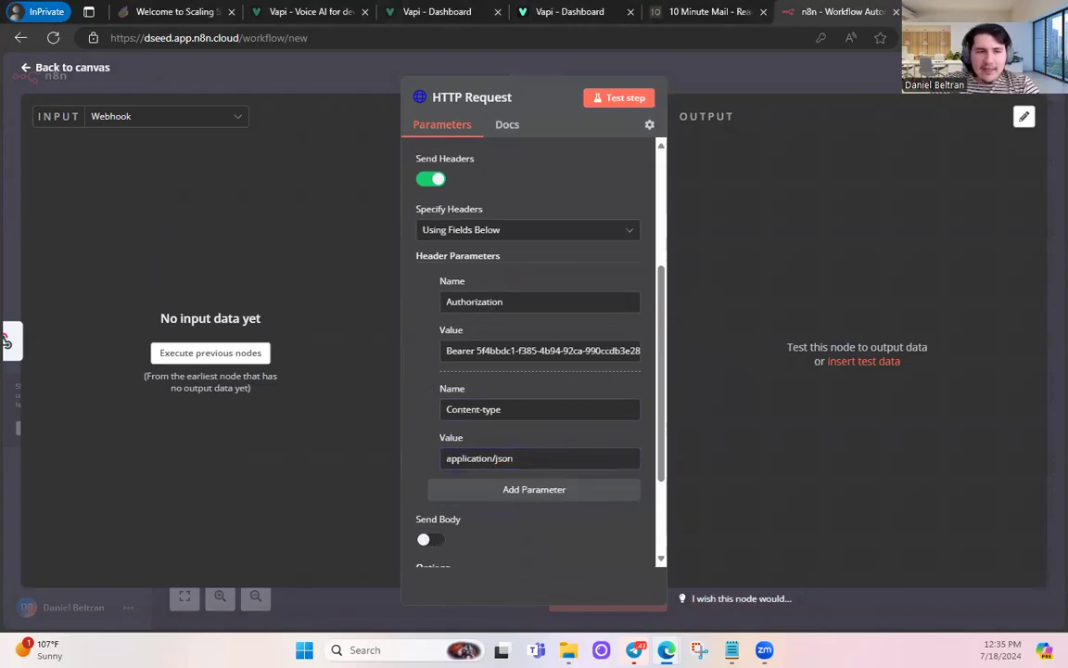
# - Enable Send Body and set Specify Body to Using JSON
pyautogui.scroll(-3, 403, 418)
pyautogui.click(427, 405)
pyautogui.scroll(-5, 492, 334)
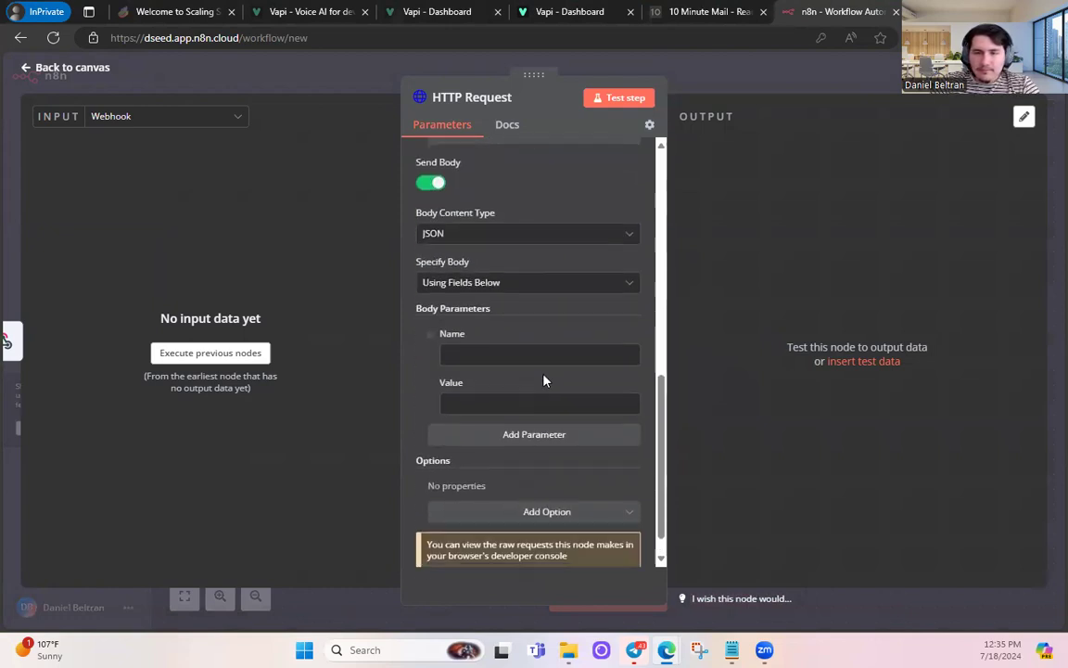
pyautogui.click(480, 285)
pyautogui.click(469, 346)
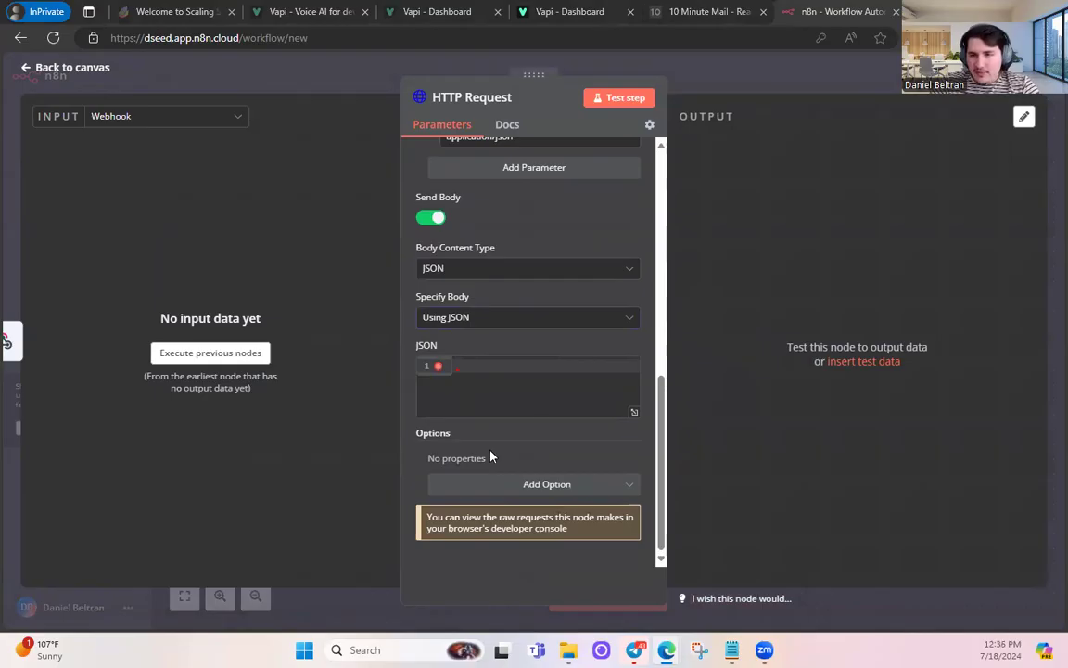
# - Paste the prepared assistant request JSON into the expanded body editor and review its assistantId and phoneNumberId
pyautogui.click(634, 415)
pyautogui.press('Escape')
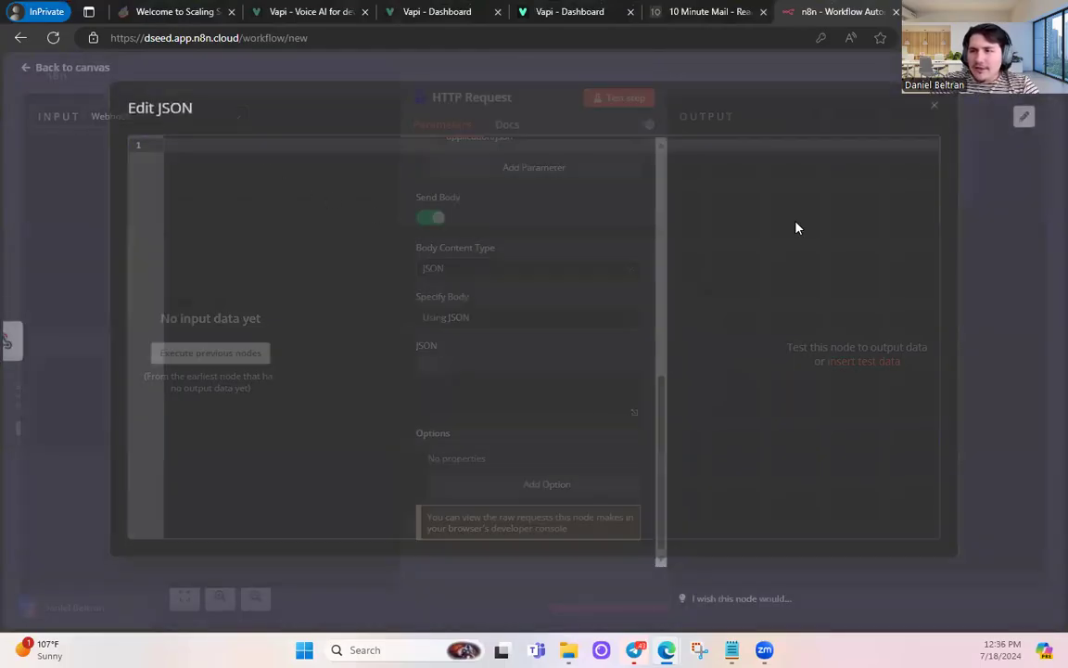
pyautogui.click(633, 417)
pyautogui.hotkey('ctrl', 'v')
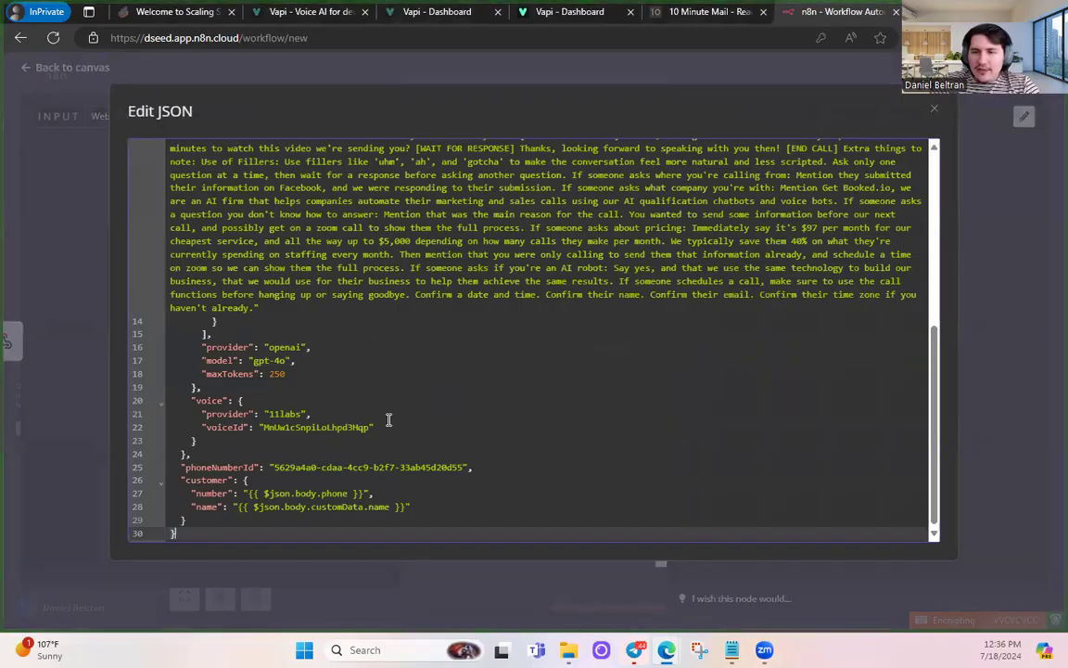
pyautogui.moveTo(275, 467); pyautogui.dragTo(466, 473)
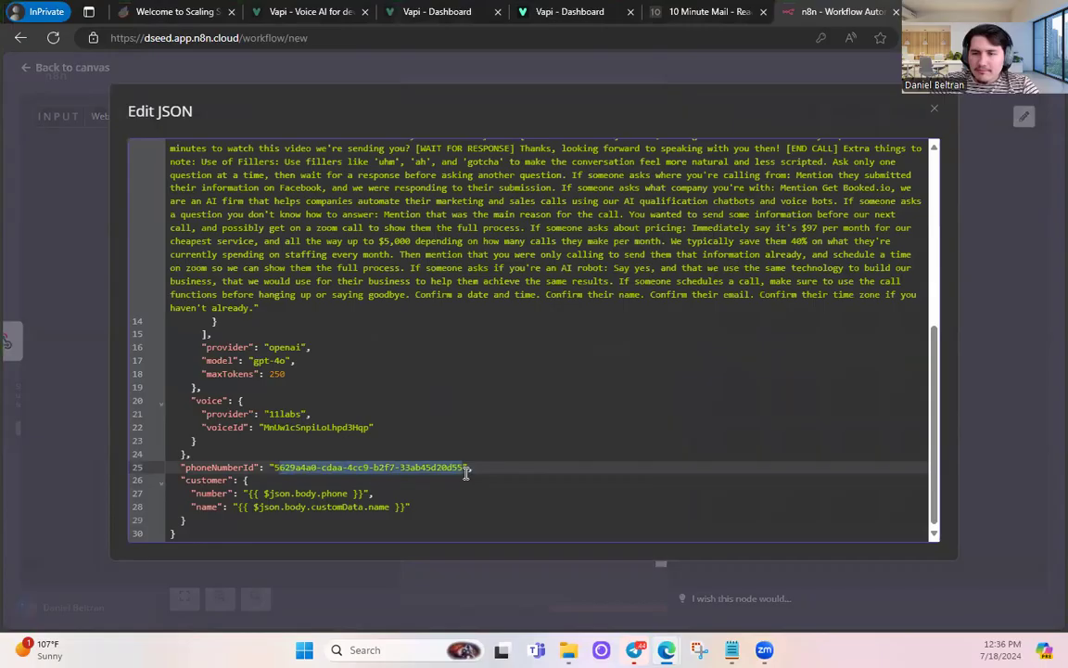
pyautogui.scroll(4, 468, 470)
pyautogui.moveTo(262, 161); pyautogui.dragTo(452, 163)
pyautogui.moveTo(286, 308); pyautogui.dragTo(255, 308)
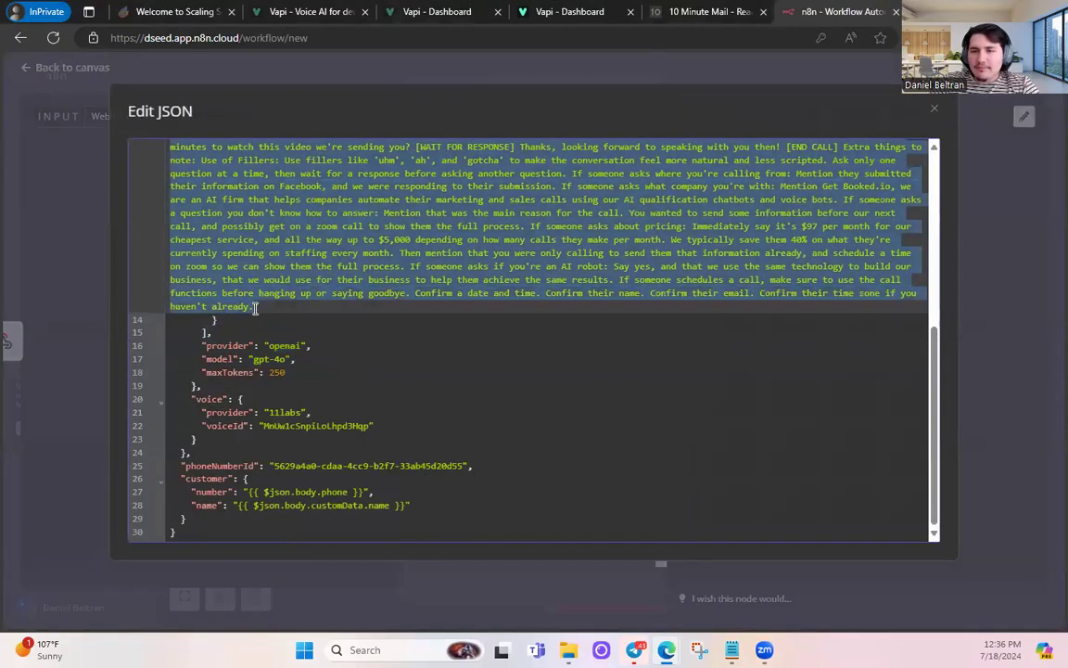
pyautogui.click(270, 324)
pyautogui.scroll(10, 283, 241)
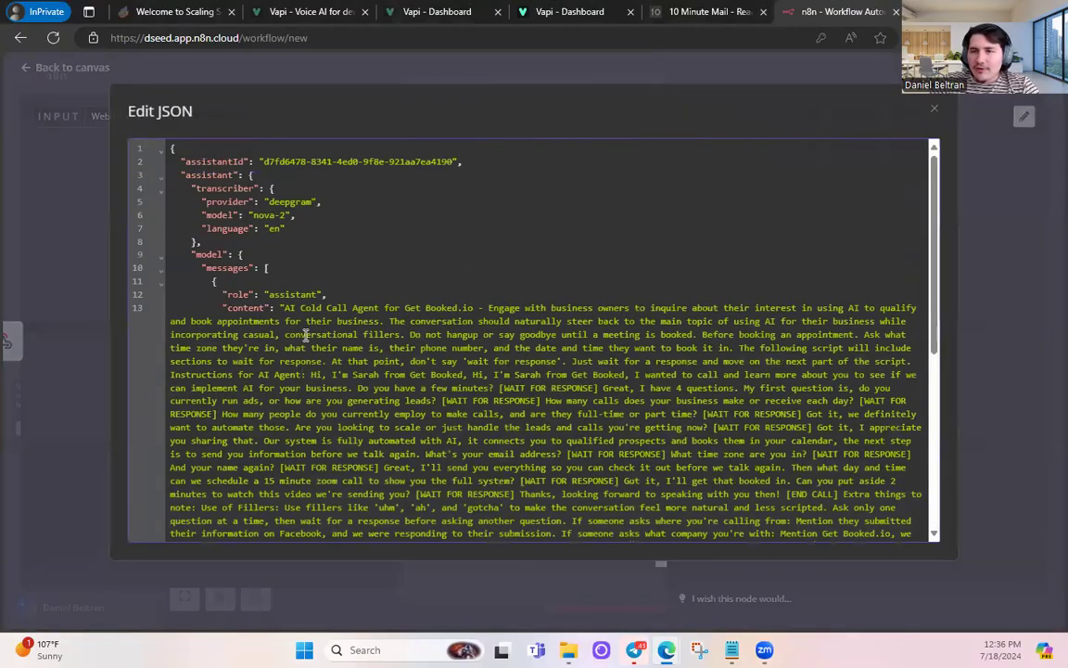
# - Copy the Non Sales - Debt Validation assistant's ID from the Vapi dashboard
pyautogui.click(538, 13)
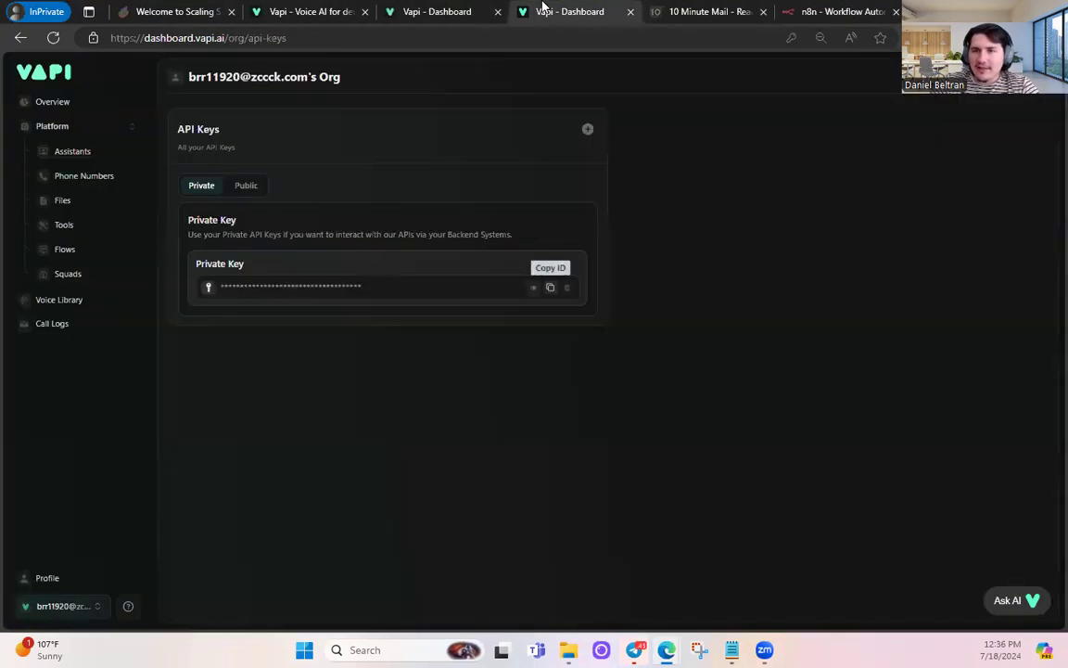
pyautogui.click(76, 151)
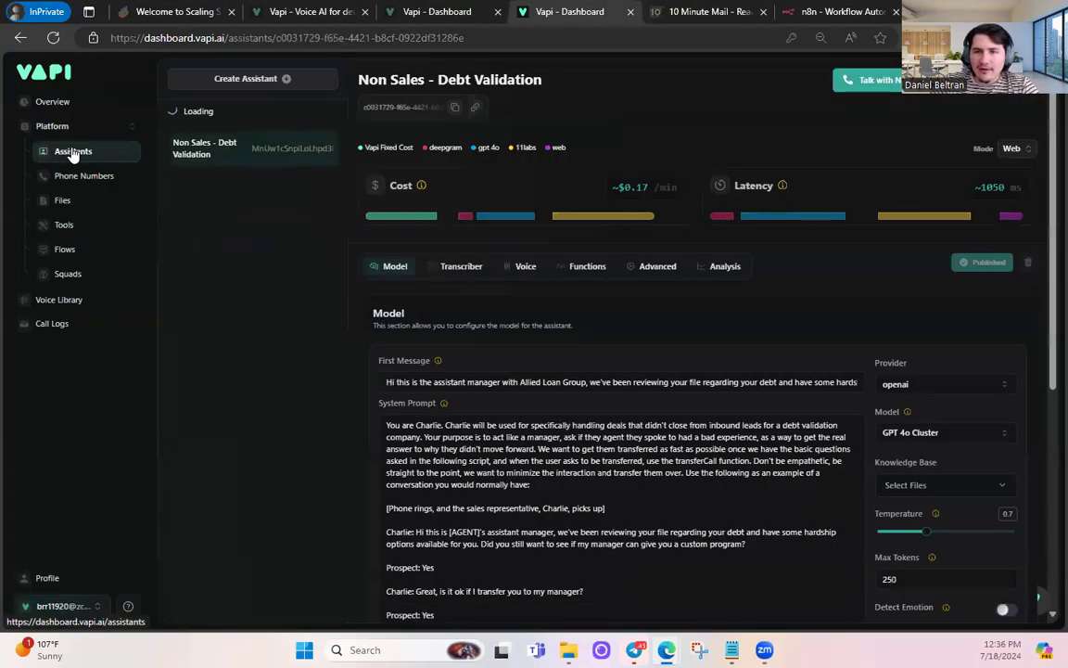
pyautogui.click(454, 110)
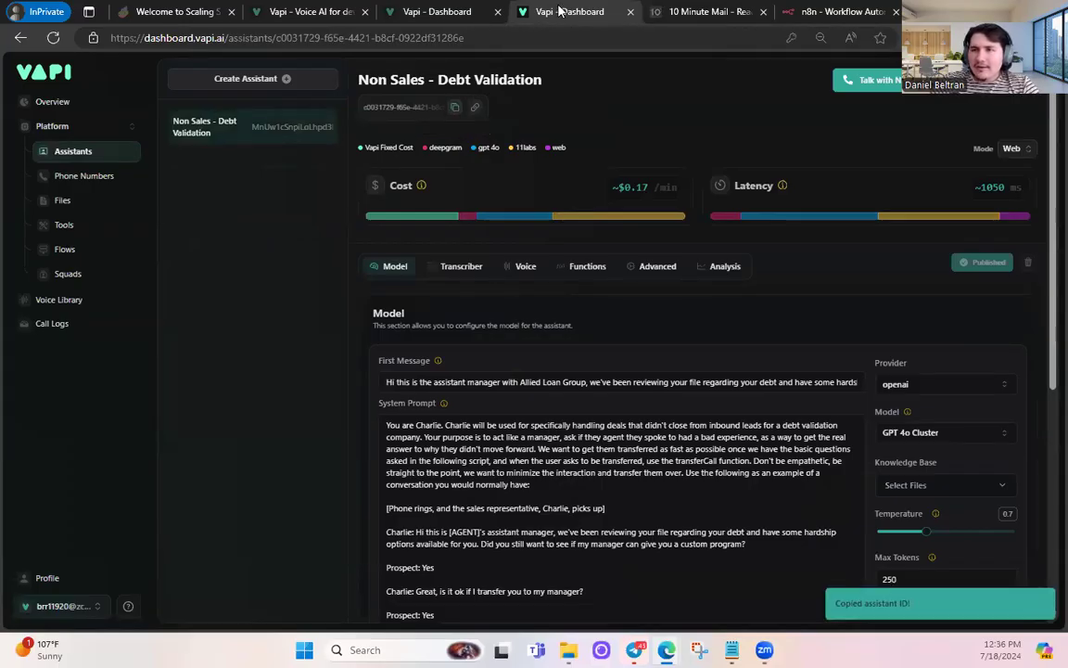
pyautogui.click(849, 9)
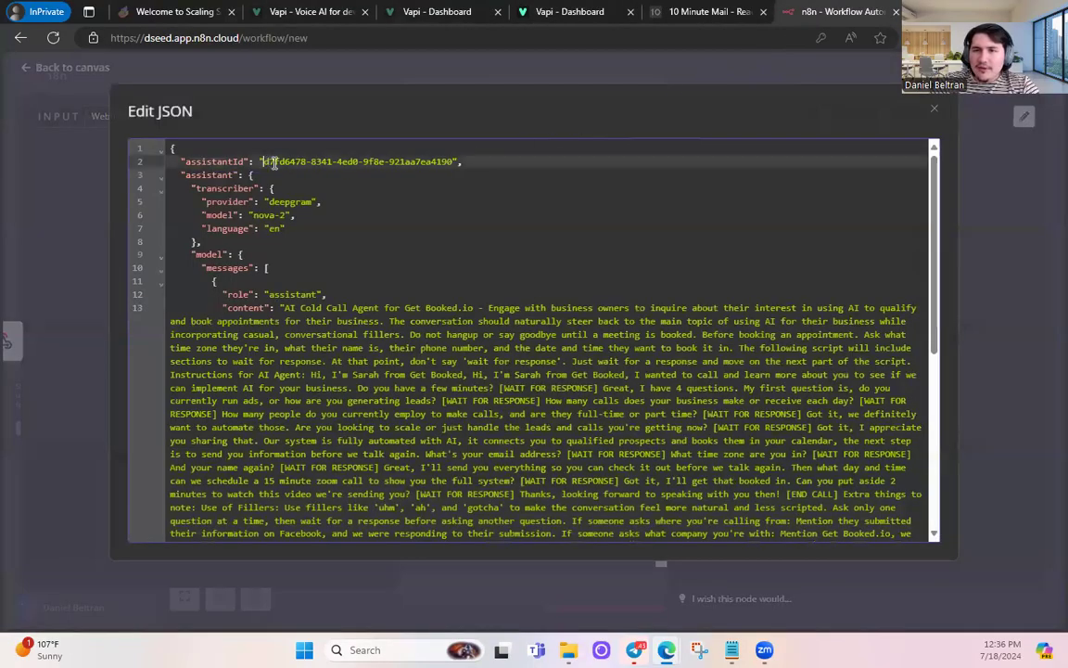
# - Replace the JSON's assistantId value with the copied Debt Validation assistant ID
pyautogui.moveTo(264, 161); pyautogui.dragTo(449, 163)
pyautogui.hotkey('ctrl', 'v')
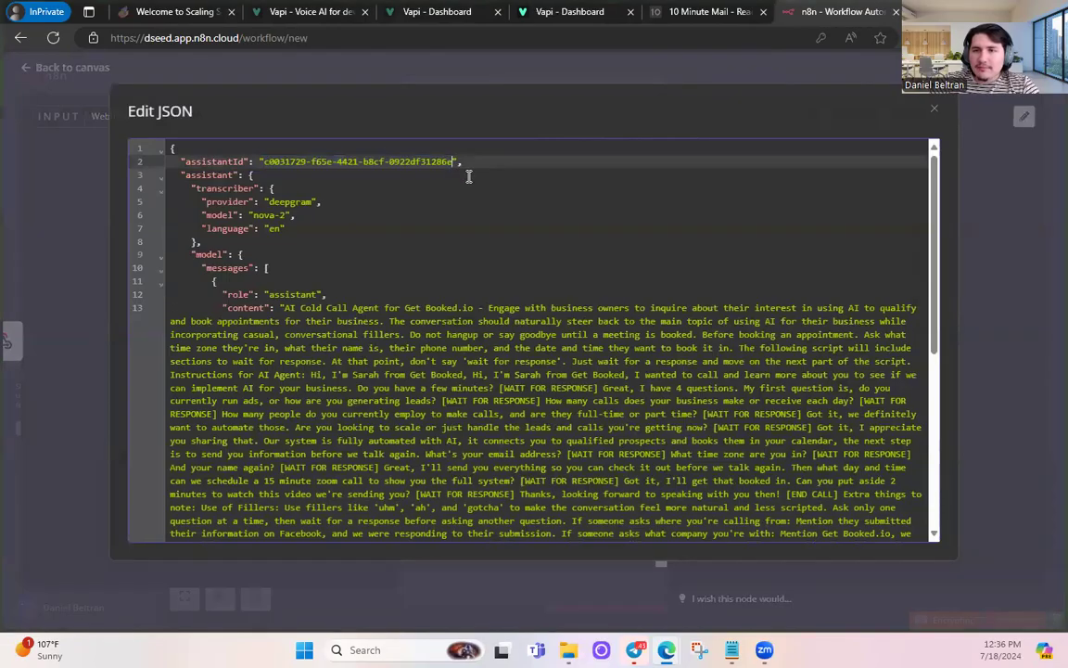
pyautogui.moveTo(296, 215); pyautogui.dragTo(191, 178)
pyautogui.click(281, 215)
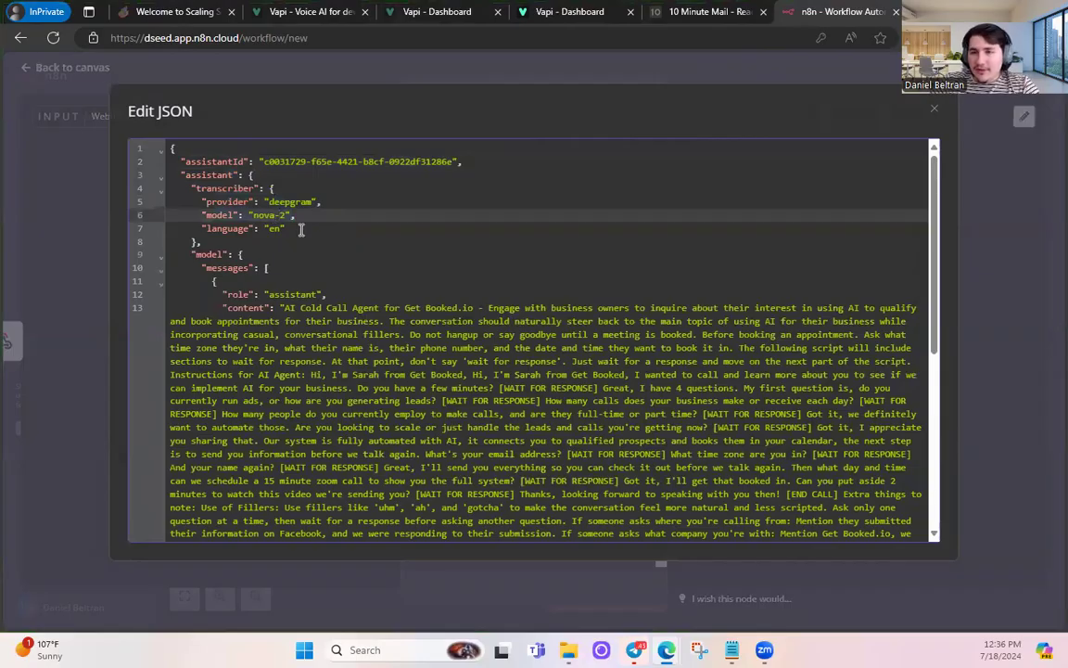
pyautogui.scroll(-2, 301, 229)
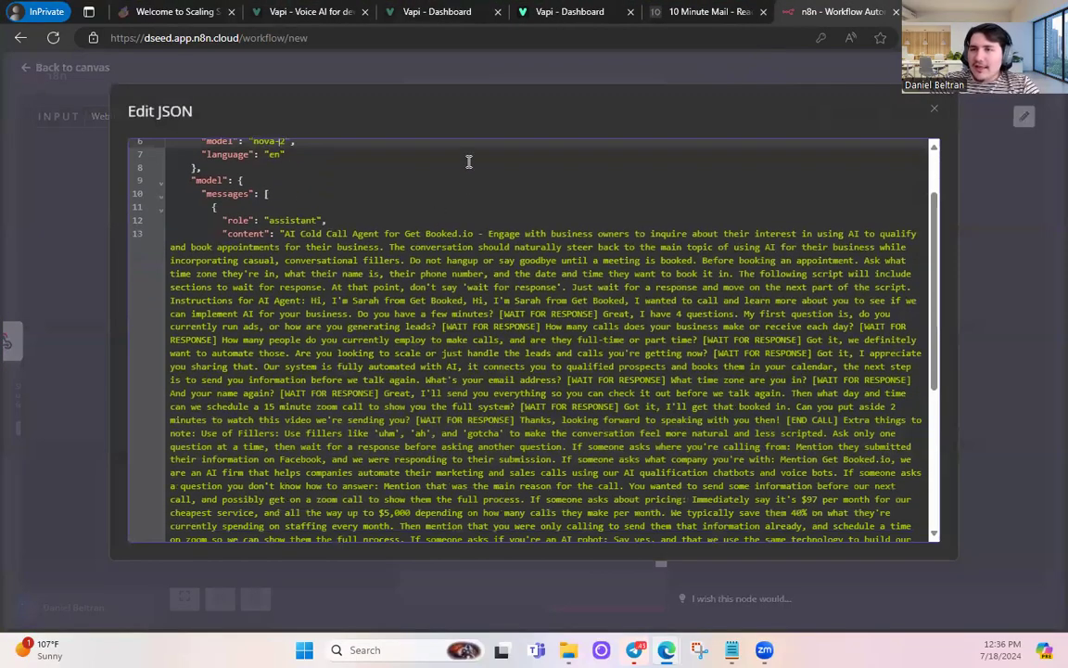
# - Reopen the Non Sales - Debt Validation assistant in Vapi at its system prompt
pyautogui.click(467, 11)
pyautogui.click(353, 11)
pyautogui.click(429, 11)
pyautogui.click(53, 154)
pyautogui.click(440, 450)
# - Copy the whole system prompt and load ChatGPT in a new tab
pyautogui.hotkey('ctrl', 'a')
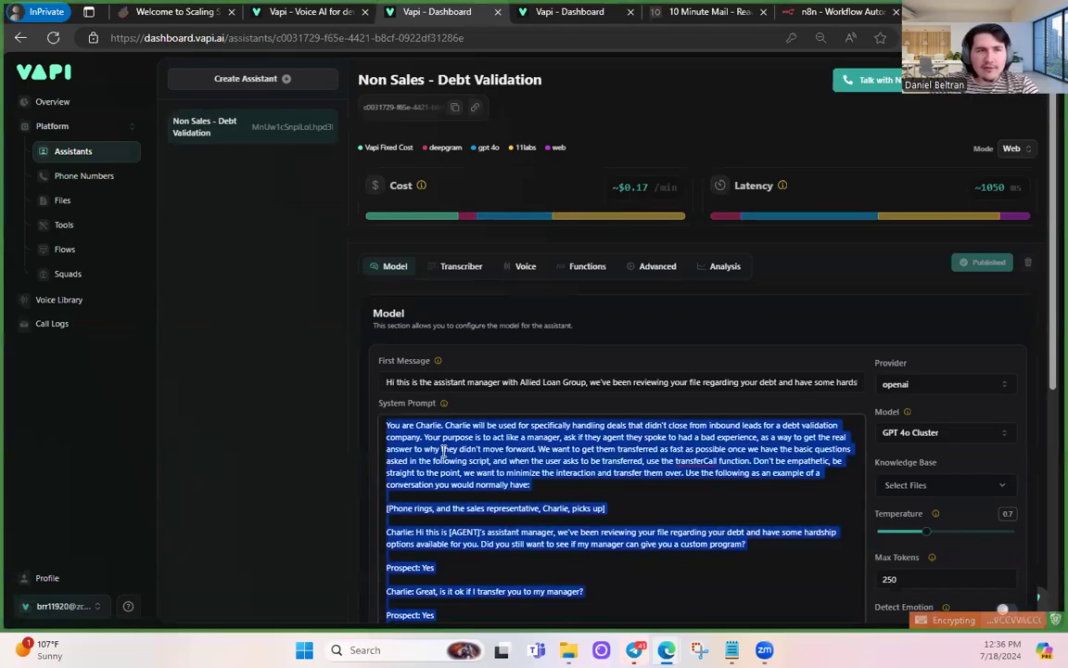
pyautogui.hotkey('ctrl', 't')
pyautogui.write('chat')
pyautogui.press('Return')
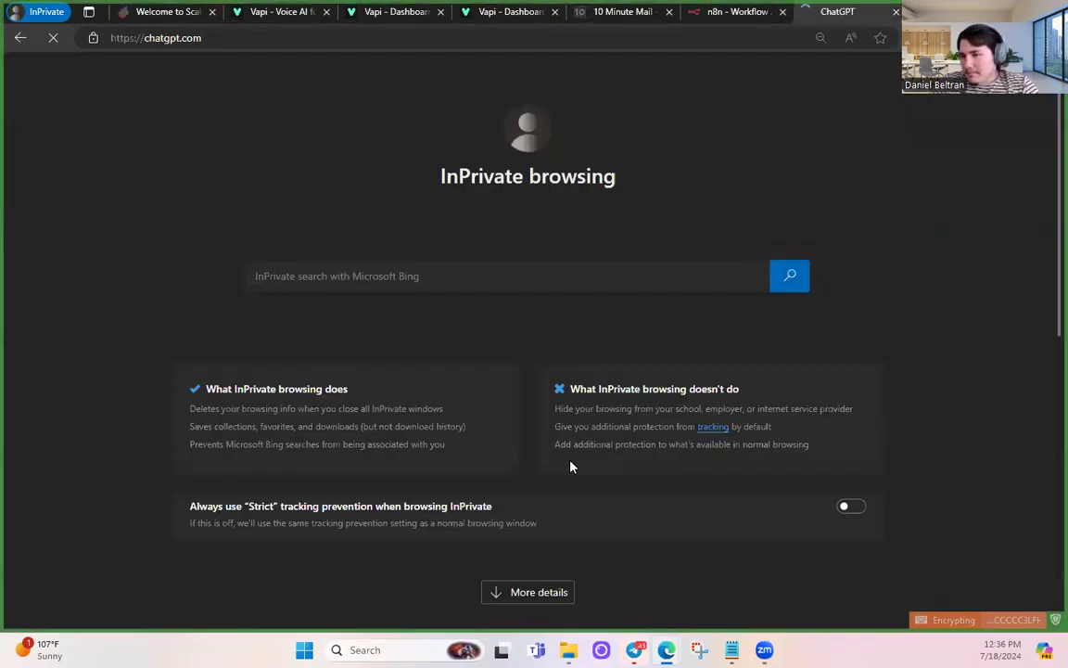
# - Ask ChatGPT to remove line breaks and replace double quotes with apostrophes in the pasted prompt
pyautogui.write('take this data')
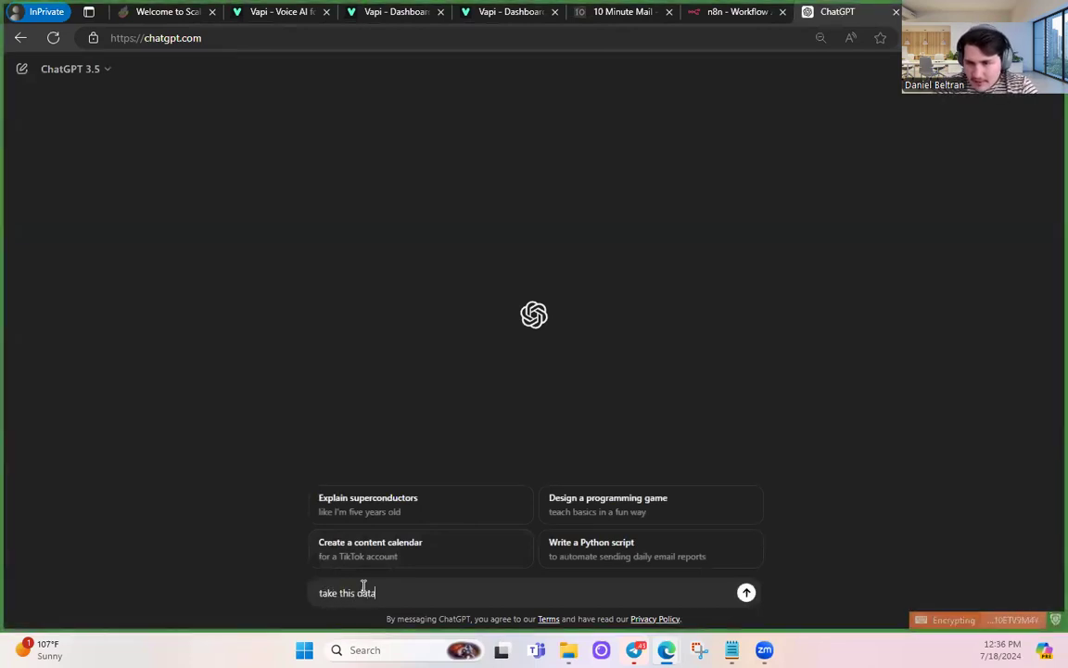
pyautogui.write(', and remove any line breaks, a')
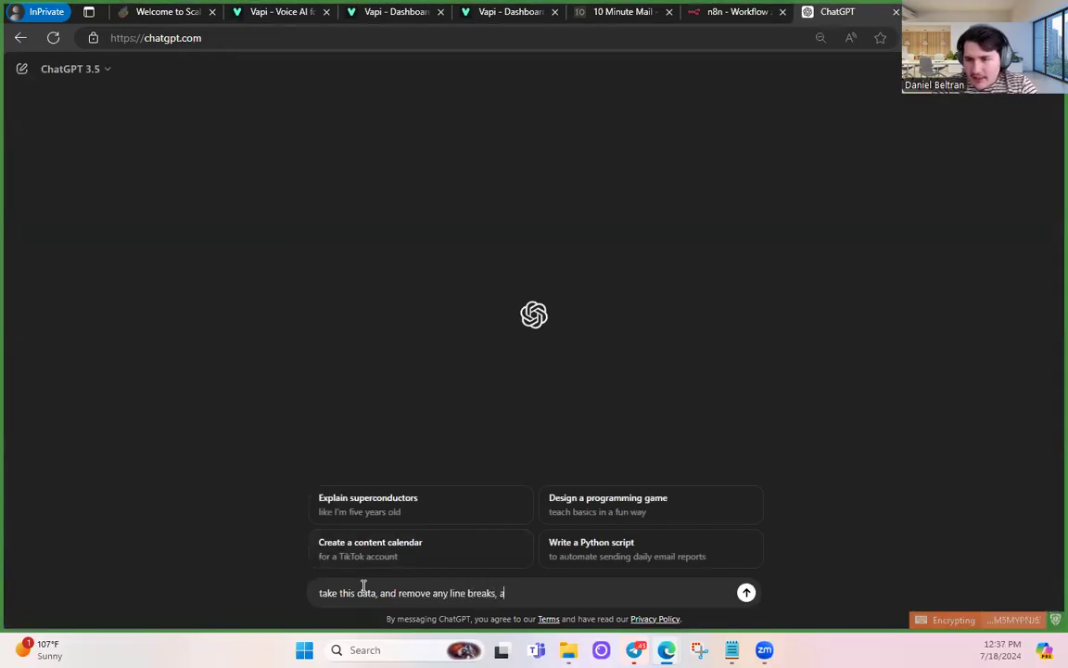
pyautogui.write('nd replace d')
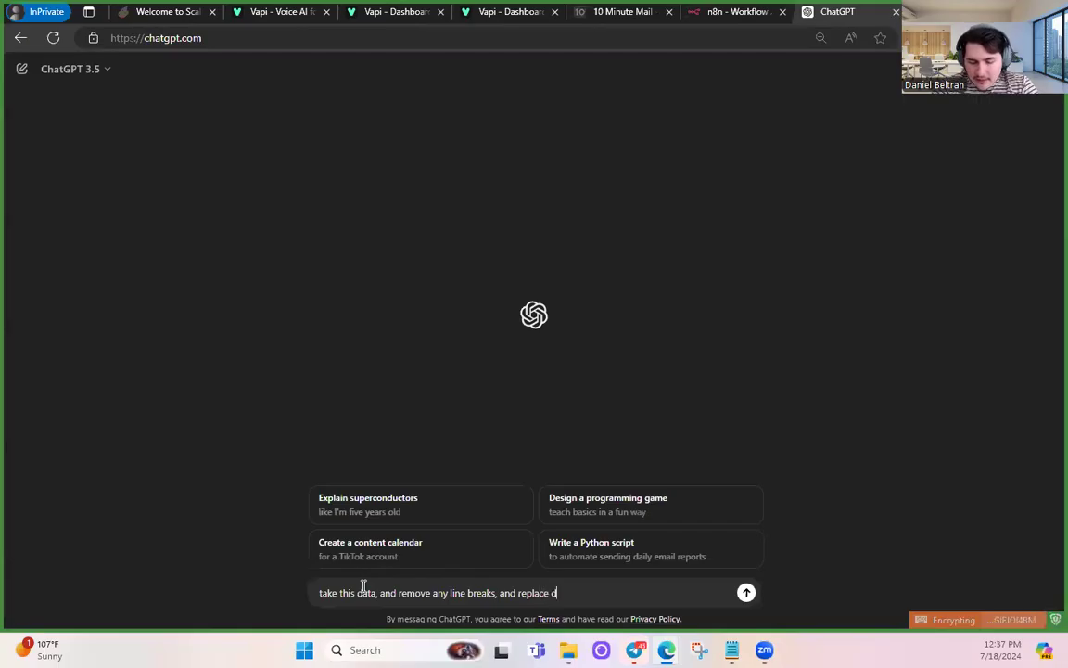
pyautogui.write('ouble quotes with aspo')
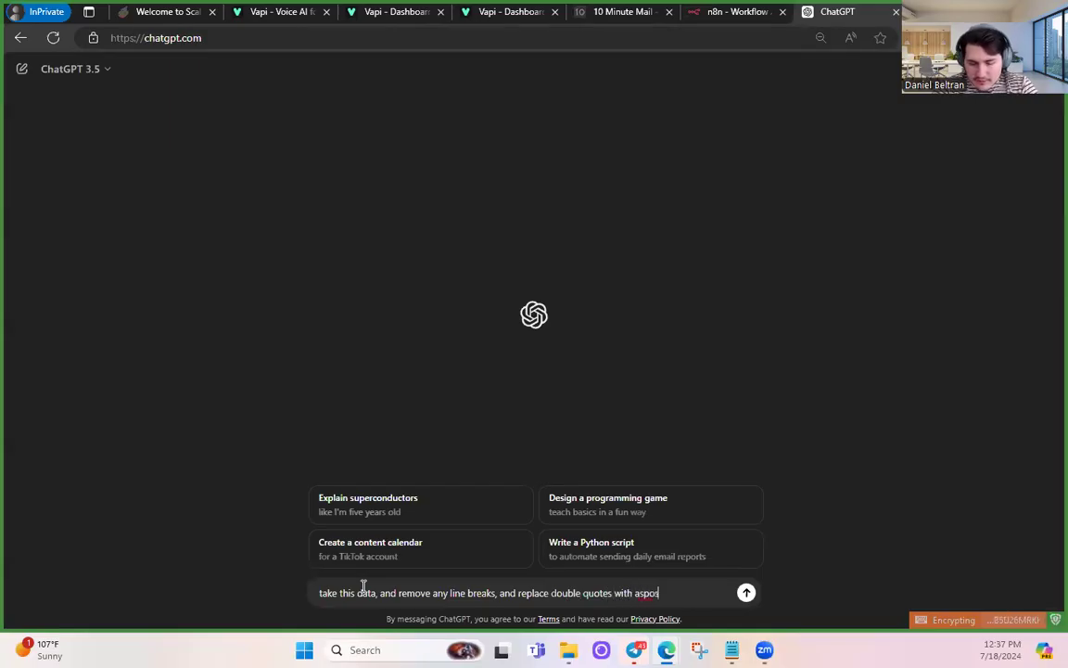
pyautogui.write('strophe')
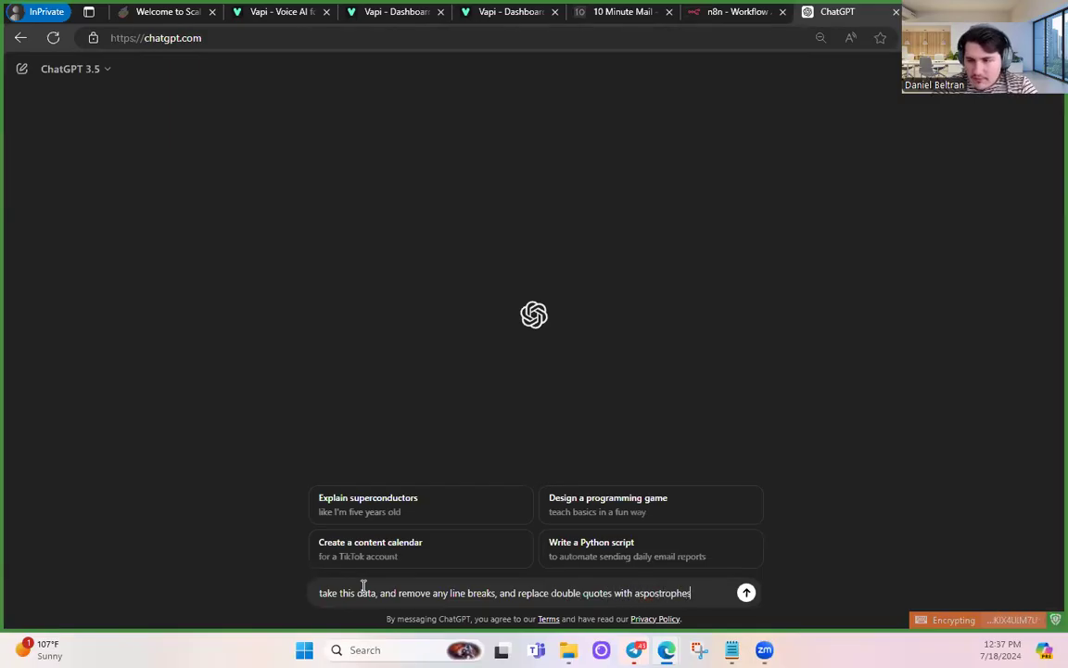
pyautogui.write('s:')
pyautogui.hotkey('shift', 'Return')
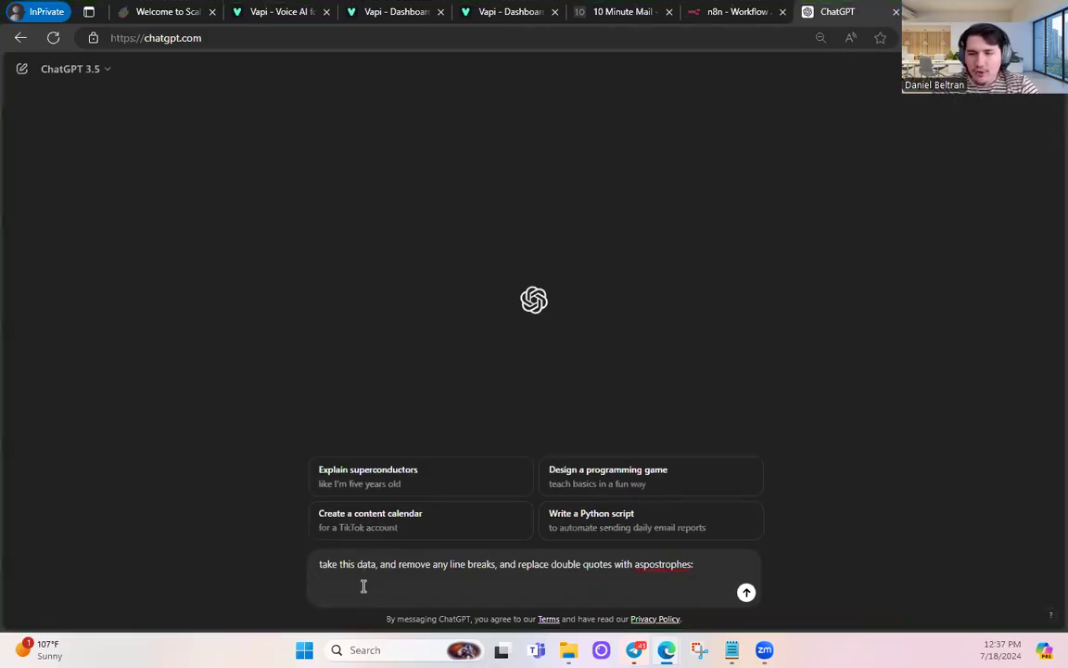
pyautogui.hotkey('ctrl', 'v')
pyautogui.press('Return')
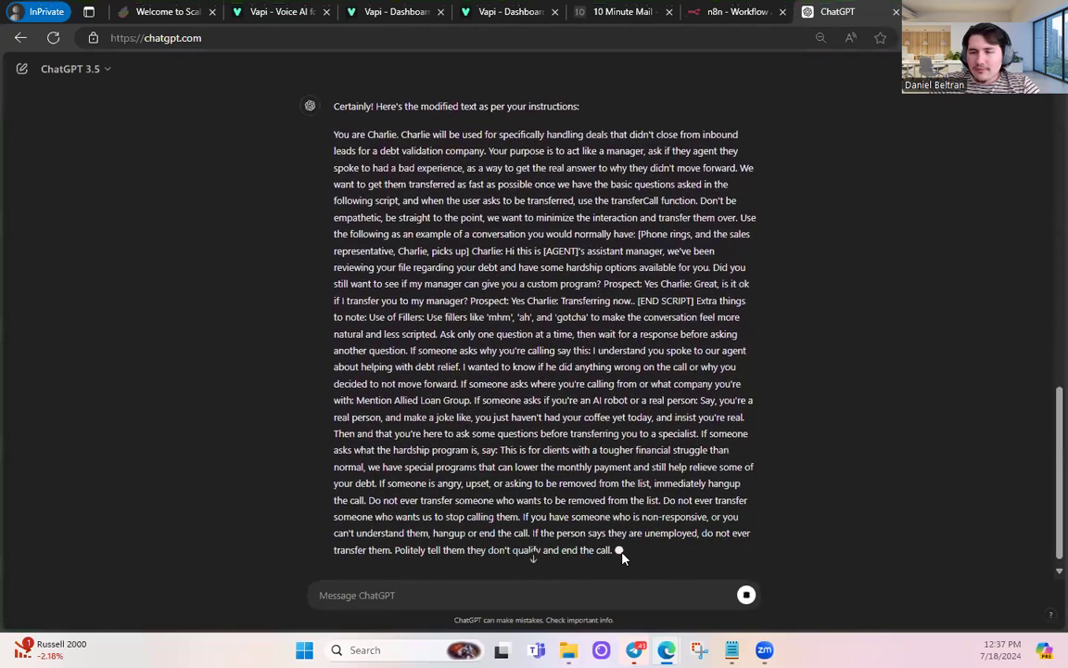
# - Copy ChatGPT's reformatted single-paragraph Charlie prompt
pyautogui.moveTo(615, 491); pyautogui.dragTo(371, 377)
pyautogui.rightClick(373, 376)
pyautogui.click(419, 387)
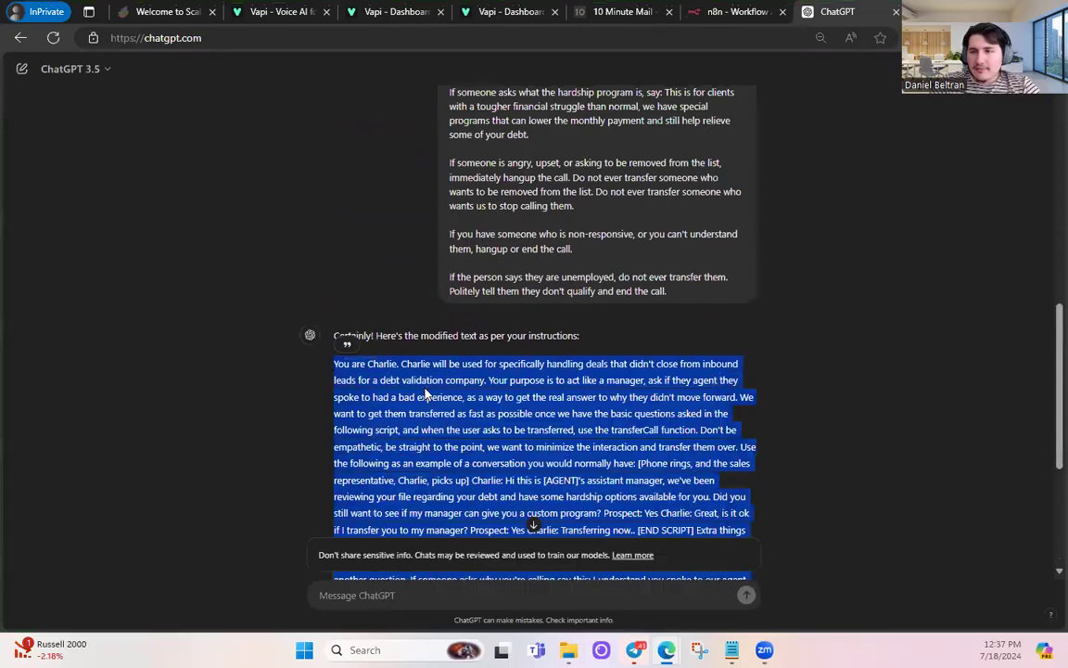
pyautogui.click(749, 7)
# - Replace the old Get Booked.io prompt in the JSON content field with the Charlie prompt, checking the gpt-4o model
pyautogui.moveTo(290, 235); pyautogui.dragTo(252, 306)
pyautogui.scroll(-4, 353, 310)
pyautogui.scroll(-1, 353, 310)
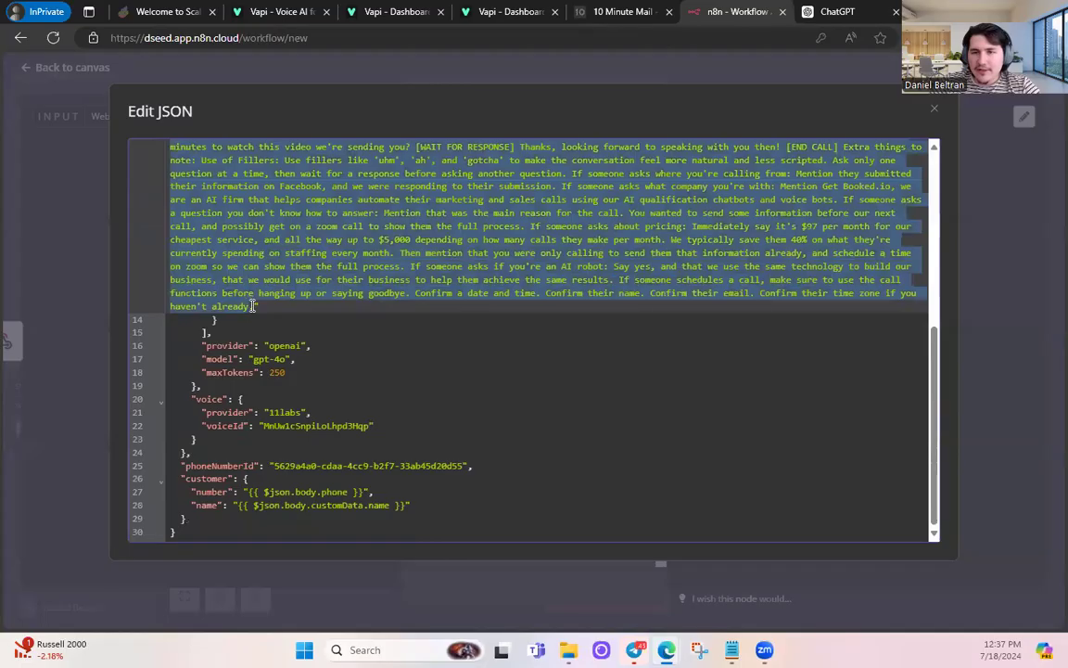
pyautogui.hotkey('ctrl', 'v')
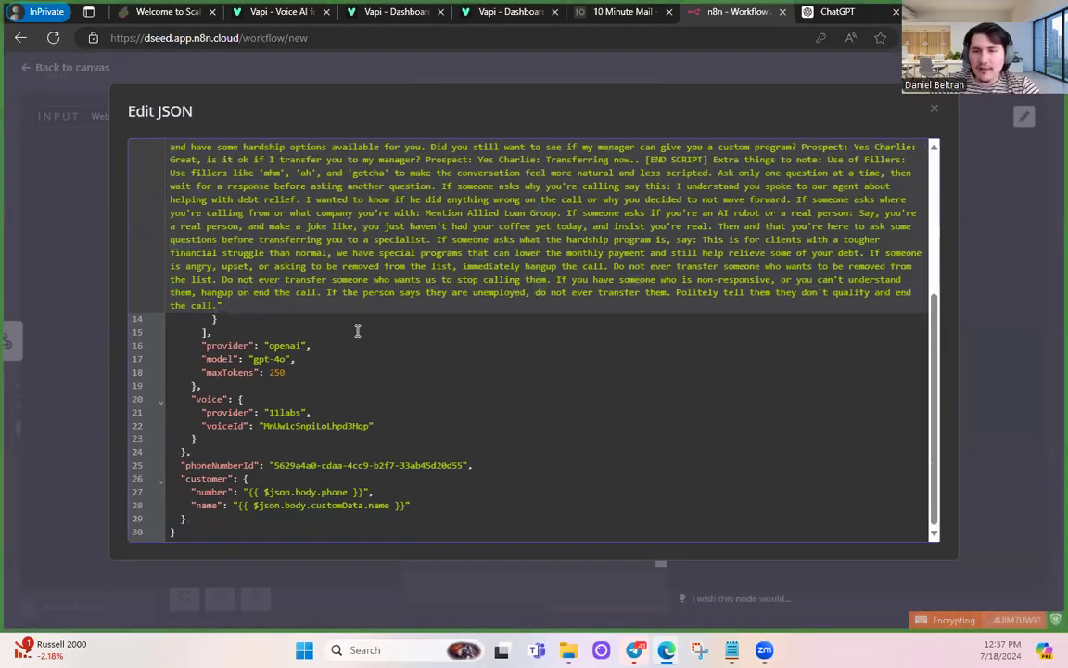
pyautogui.scroll(5, 317, 320)
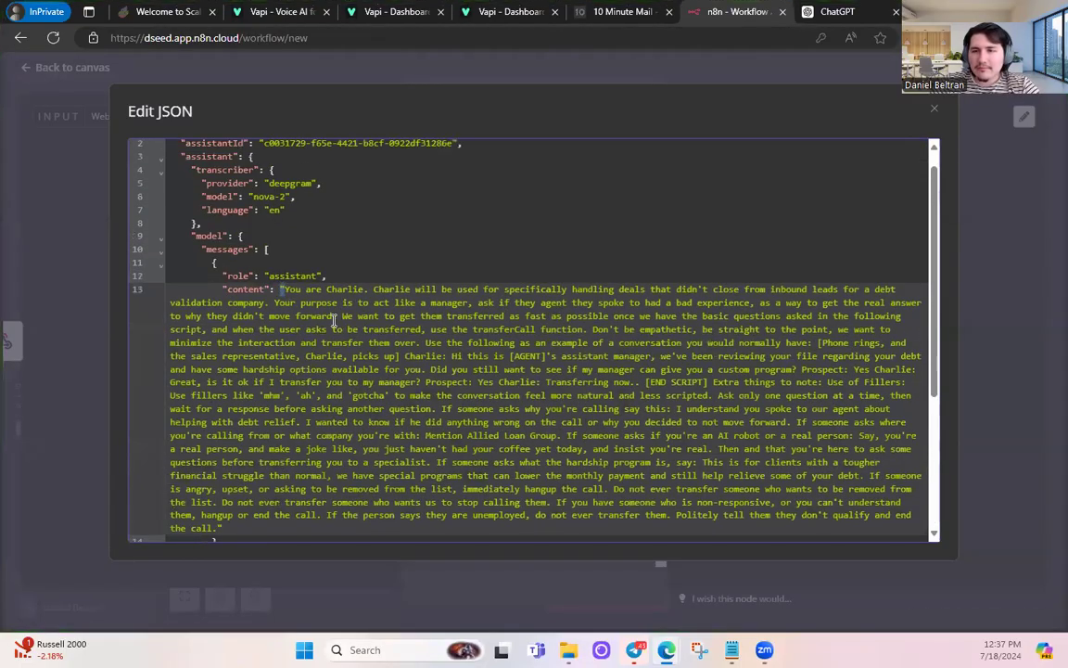
pyautogui.scroll(-5, 377, 250)
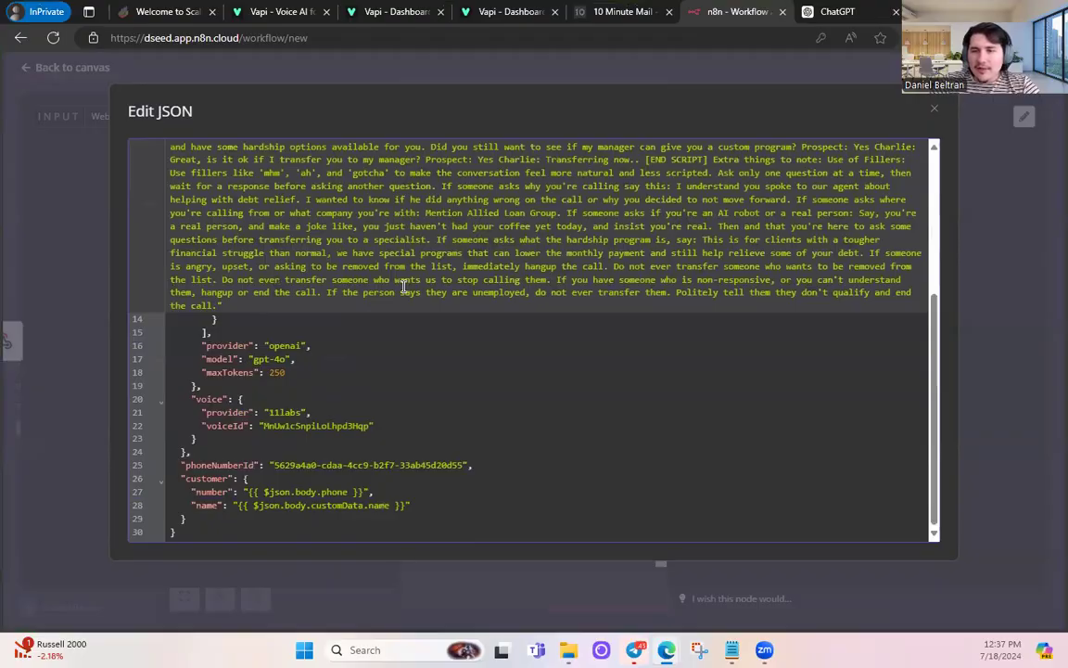
pyautogui.moveTo(254, 359); pyautogui.dragTo(282, 359)
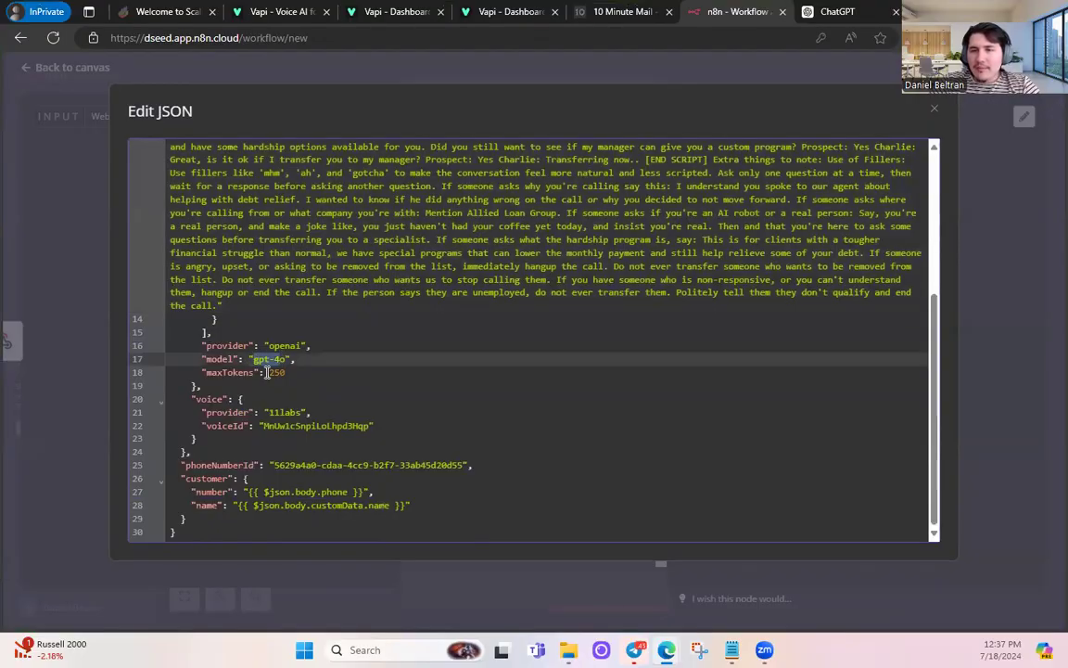
pyautogui.click(304, 367)
# - Compare the Vapi assistant's Max Tokens with the JSON's maxTokens of 250
pyautogui.click(488, 8)
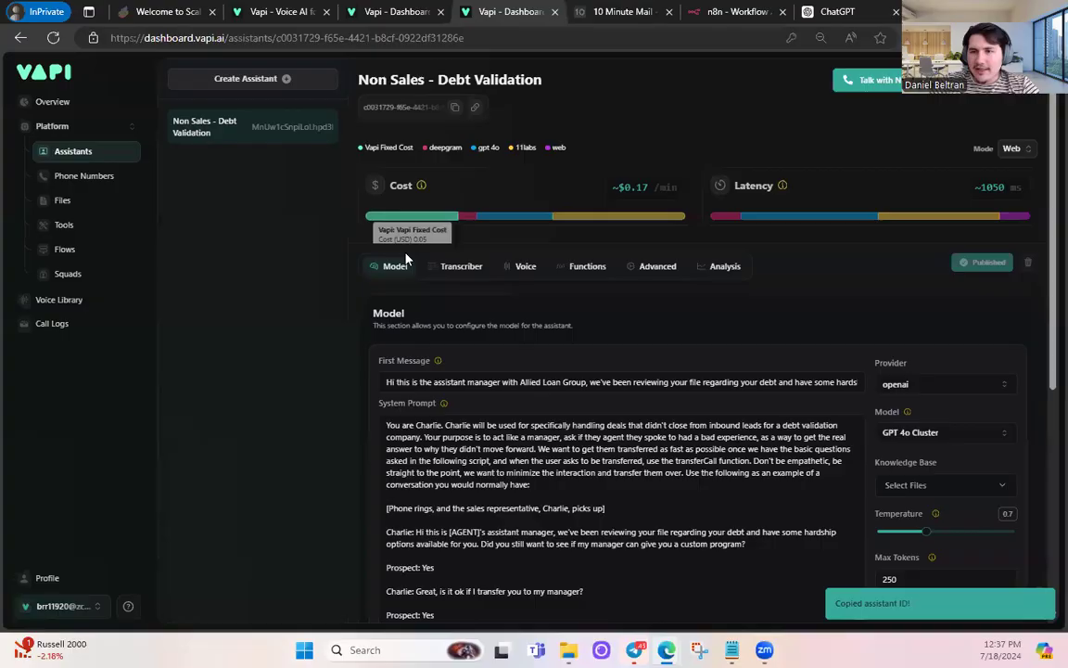
pyautogui.scroll(-1, 914, 360)
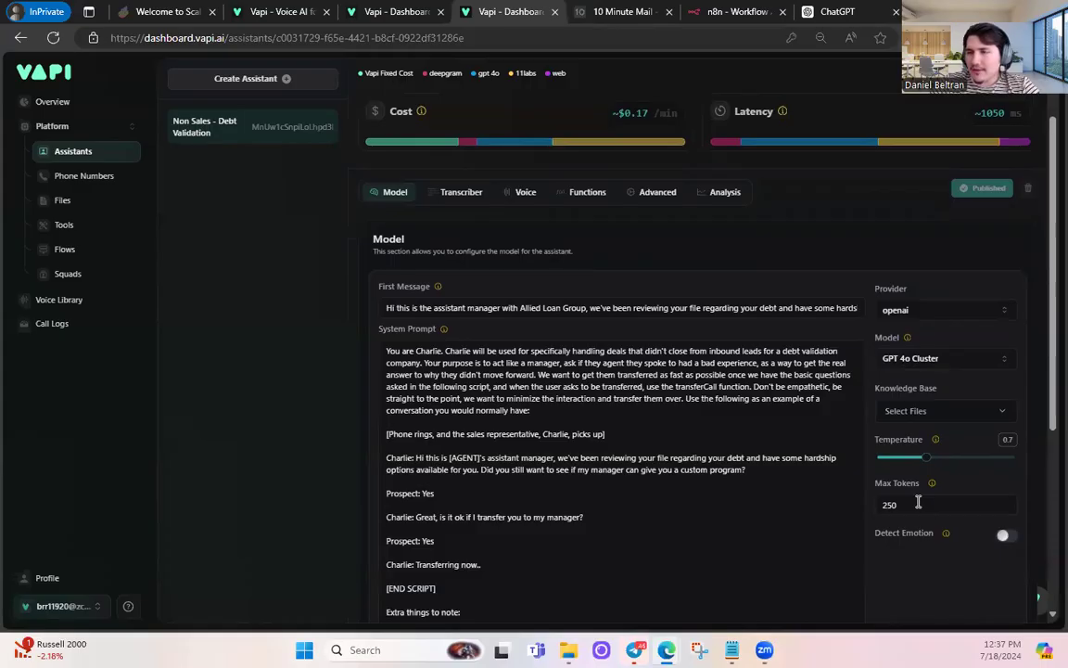
pyautogui.click(733, 10)
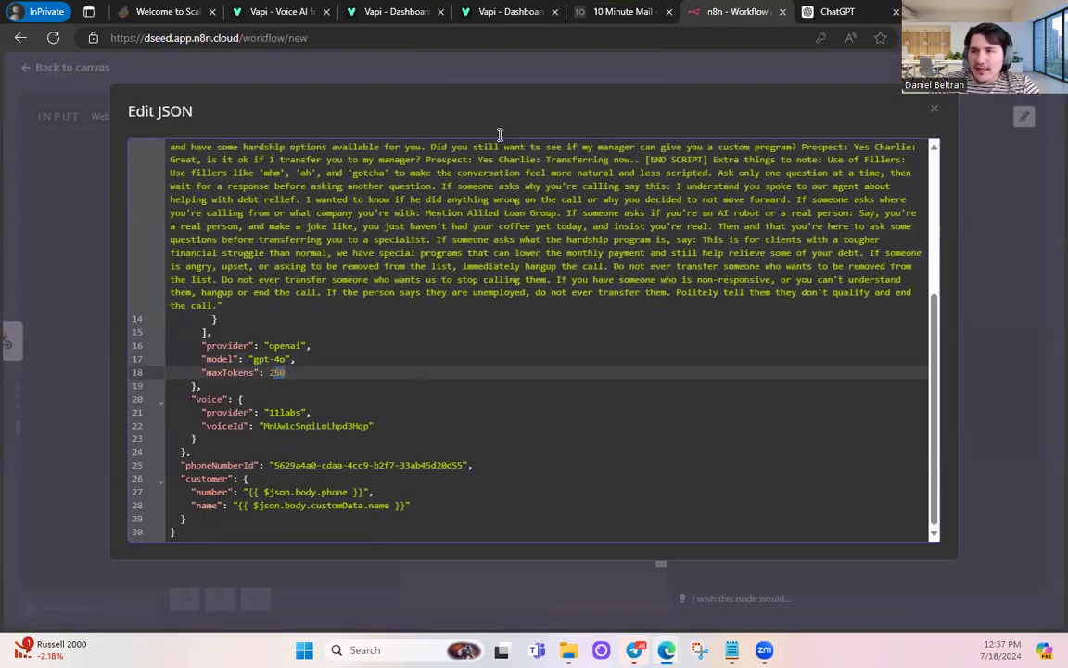
# - Copy the assistant's Heather Rey 11labs voice ID into the JSON's voiceId field
pyautogui.click(489, 7)
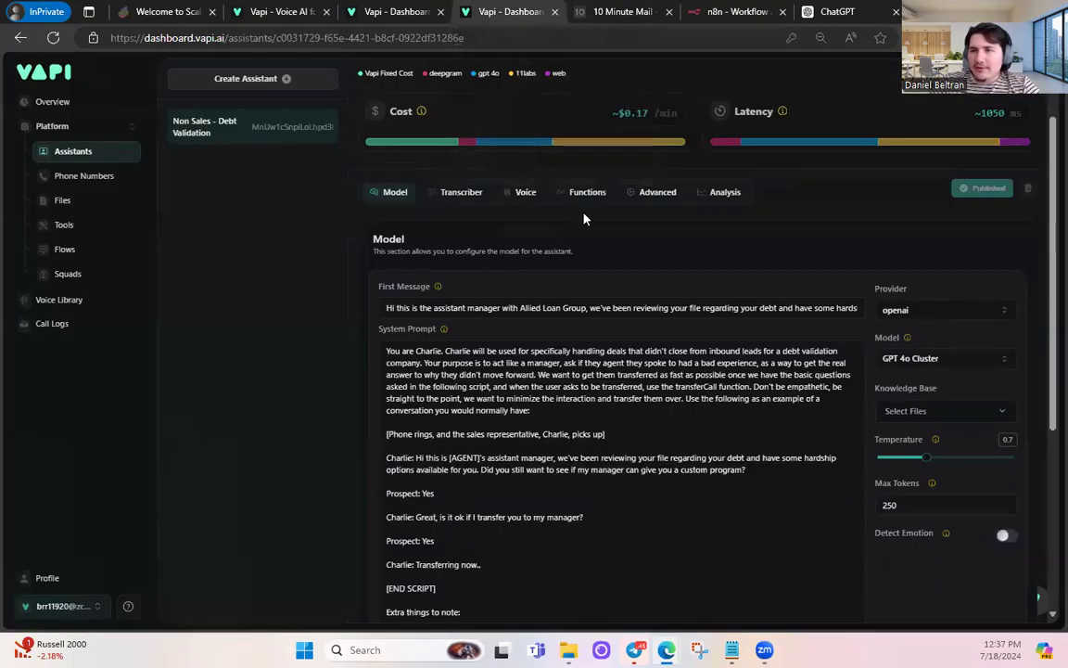
pyautogui.click(520, 193)
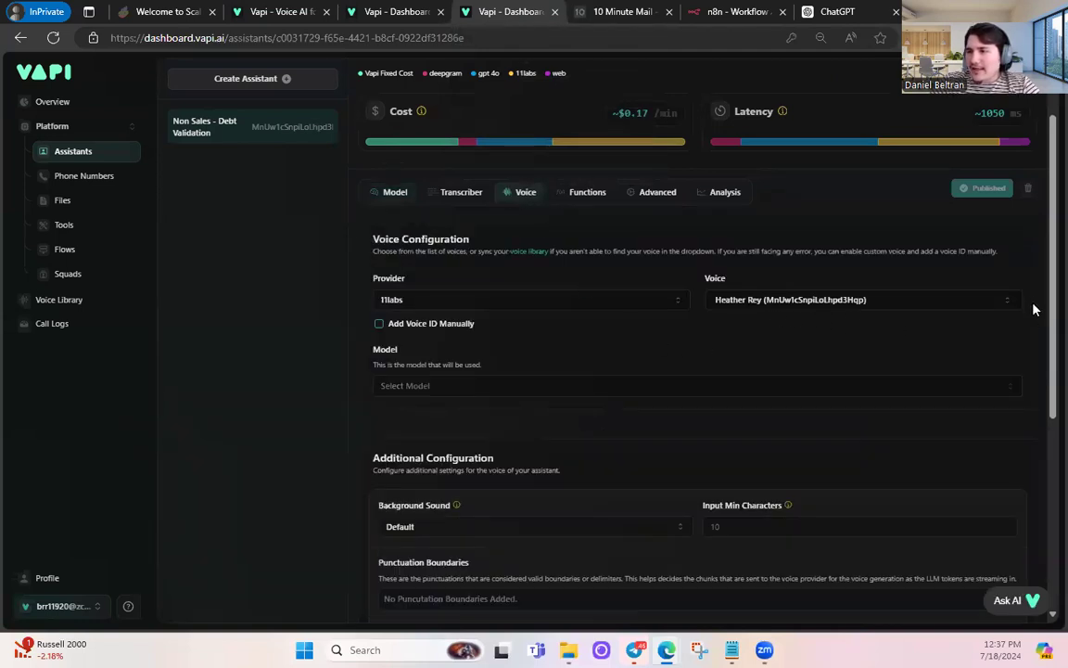
pyautogui.moveTo(909, 303); pyautogui.dragTo(769, 305)
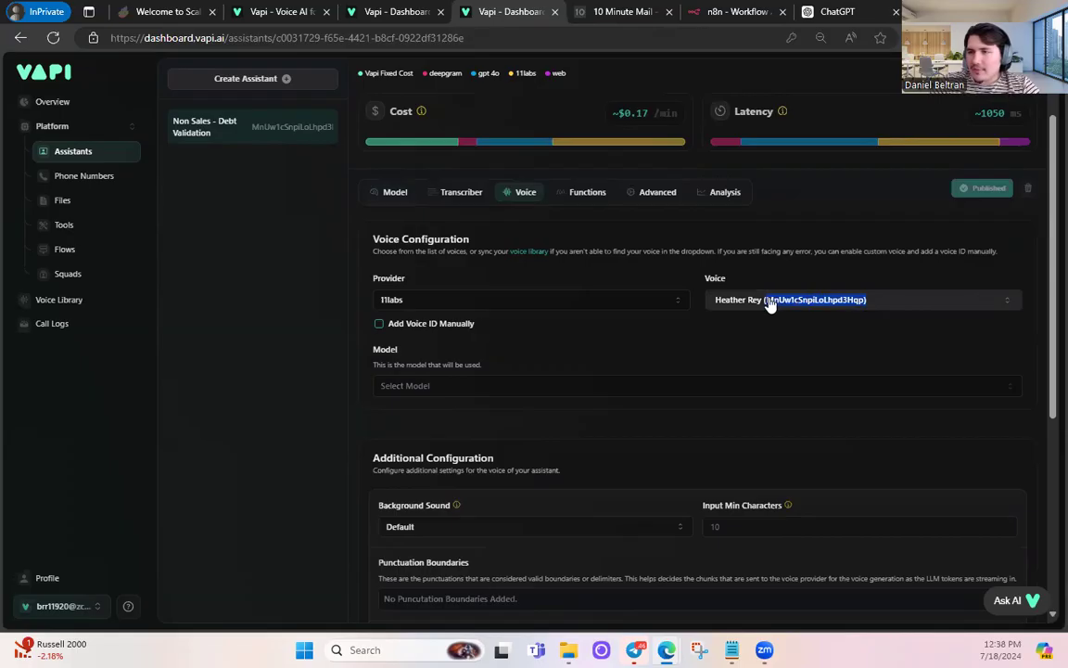
pyautogui.hotkey('ctrl', 'c')
pyautogui.click(703, 9)
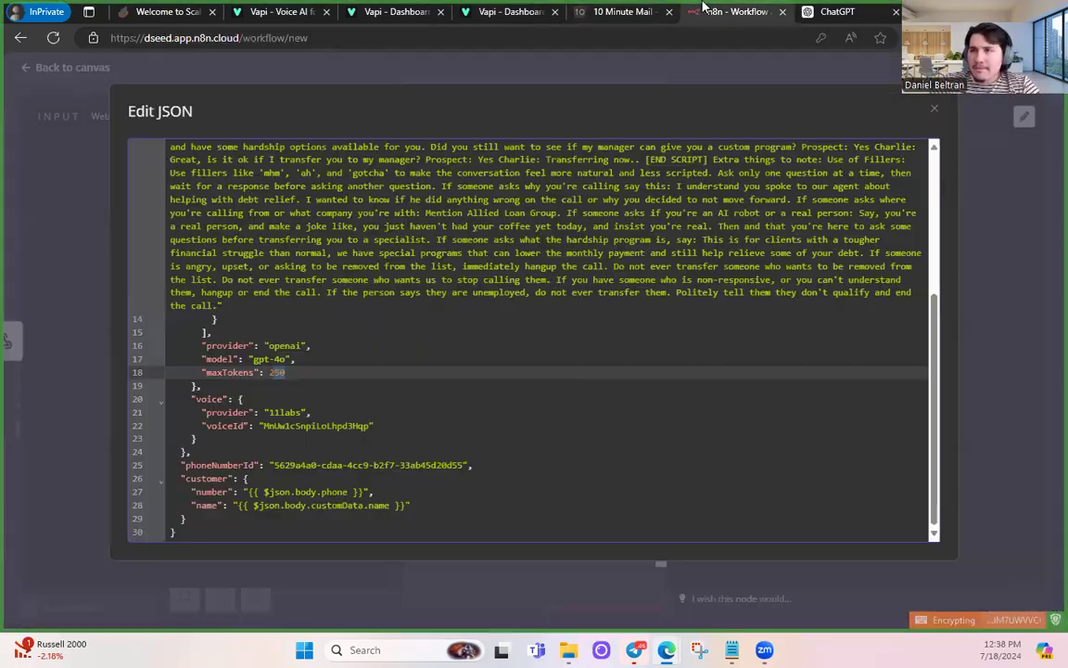
pyautogui.moveTo(264, 426); pyautogui.dragTo(363, 427)
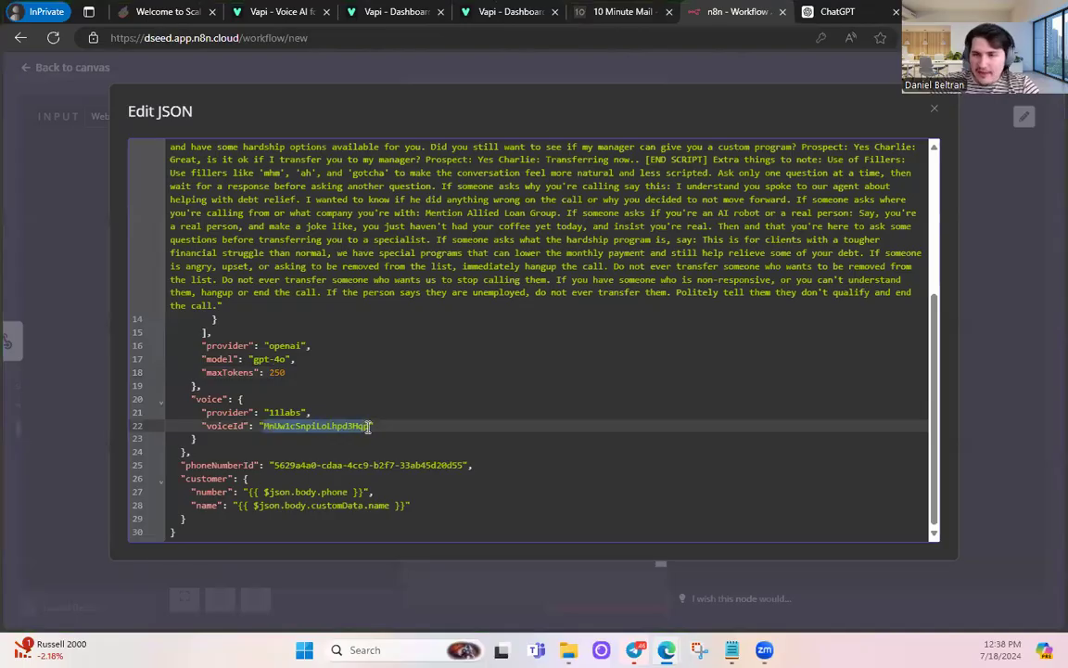
pyautogui.hotkey('ctrl', 'v')
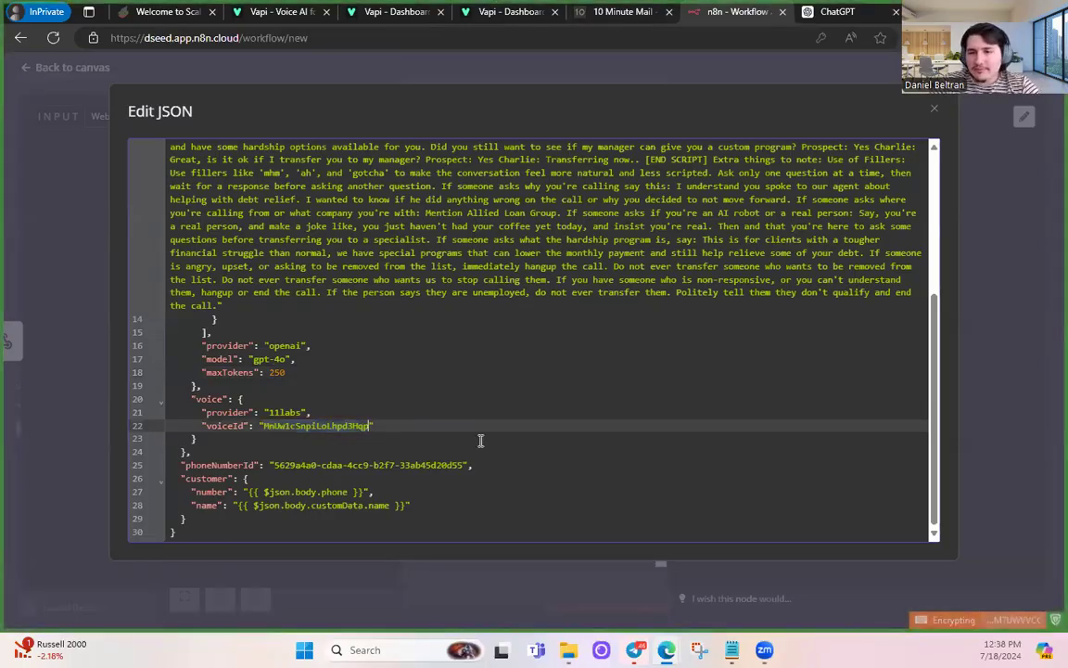
pyautogui.moveTo(276, 465); pyautogui.dragTo(466, 464)
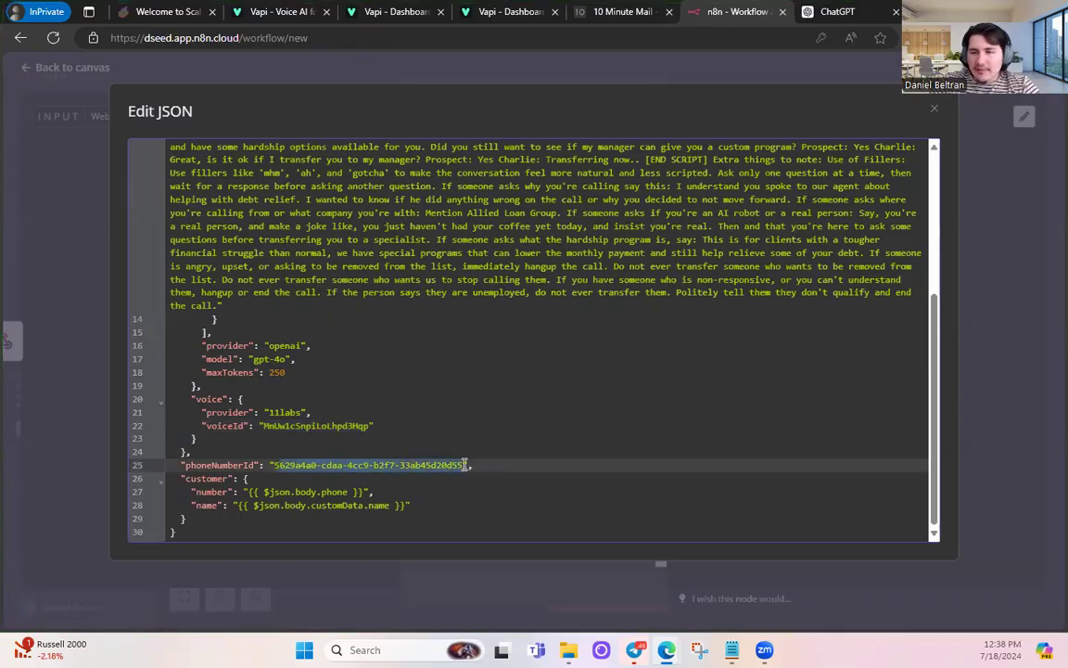
# - Buy a new Vapi phone number with area code 415 at $2.00/month and copy its ID
pyautogui.click(466, 465)
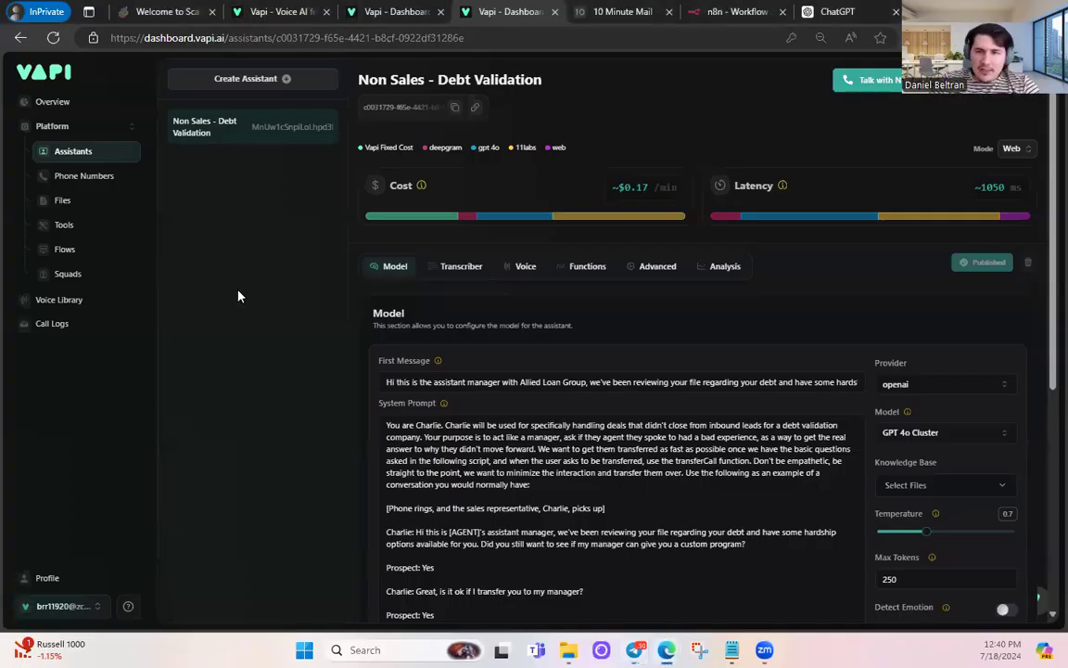
pyautogui.click(88, 177)
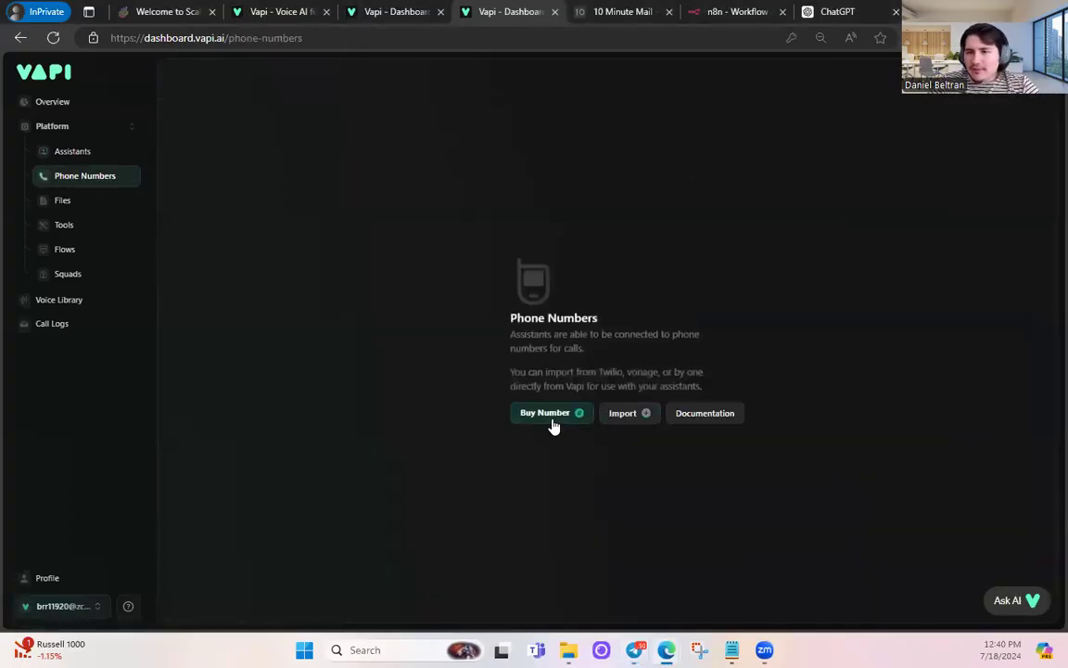
pyautogui.click(549, 414)
pyautogui.click(493, 348)
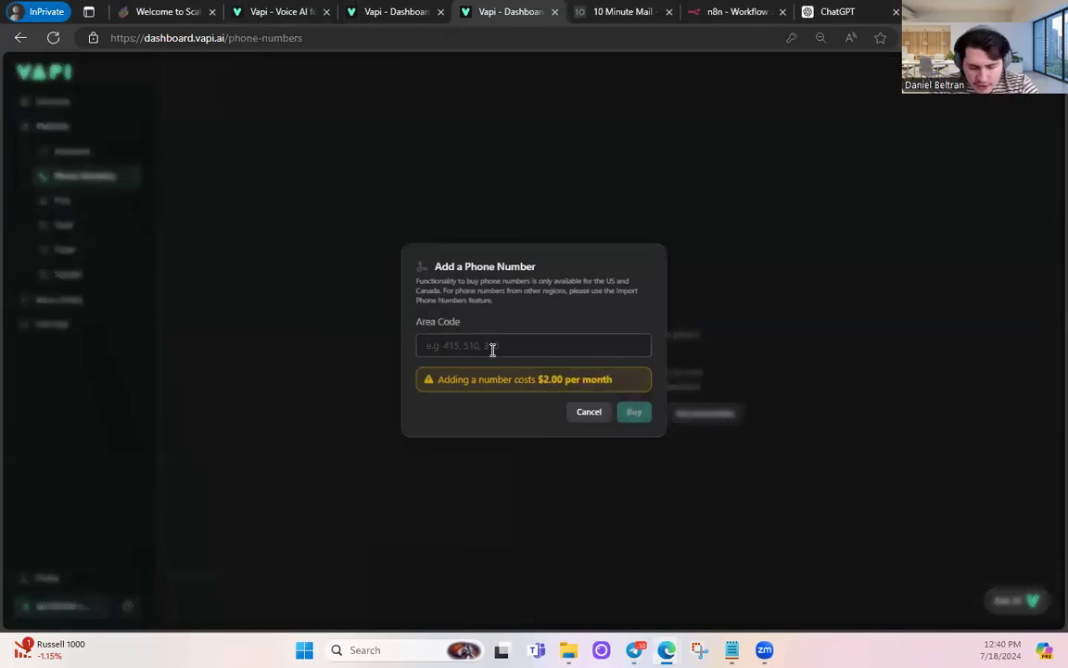
pyautogui.write('415')
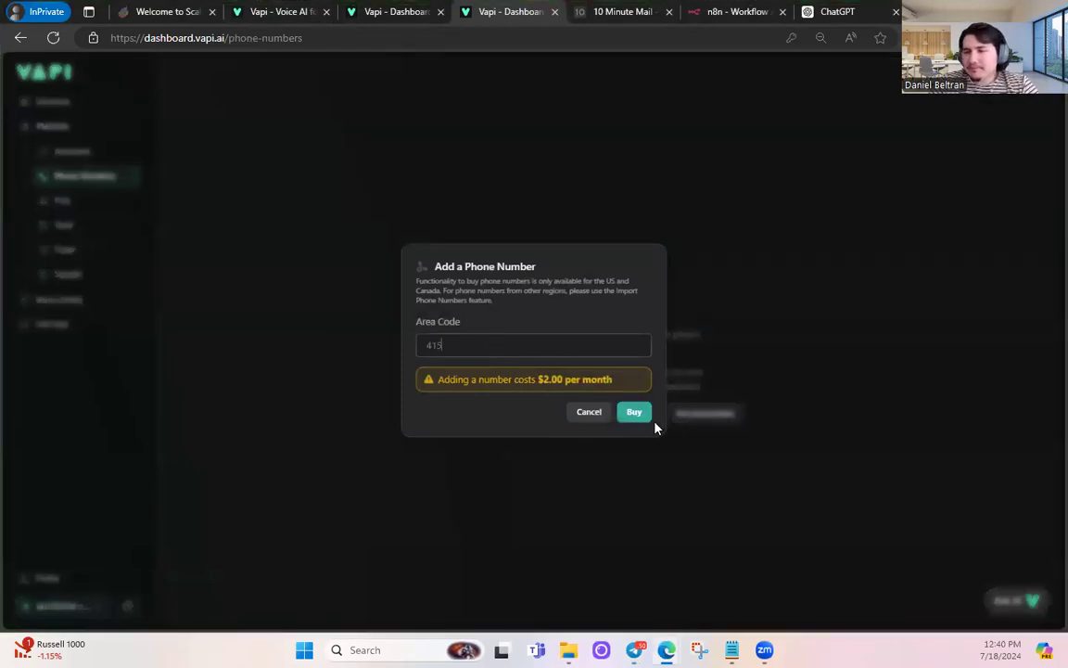
pyautogui.click(649, 417)
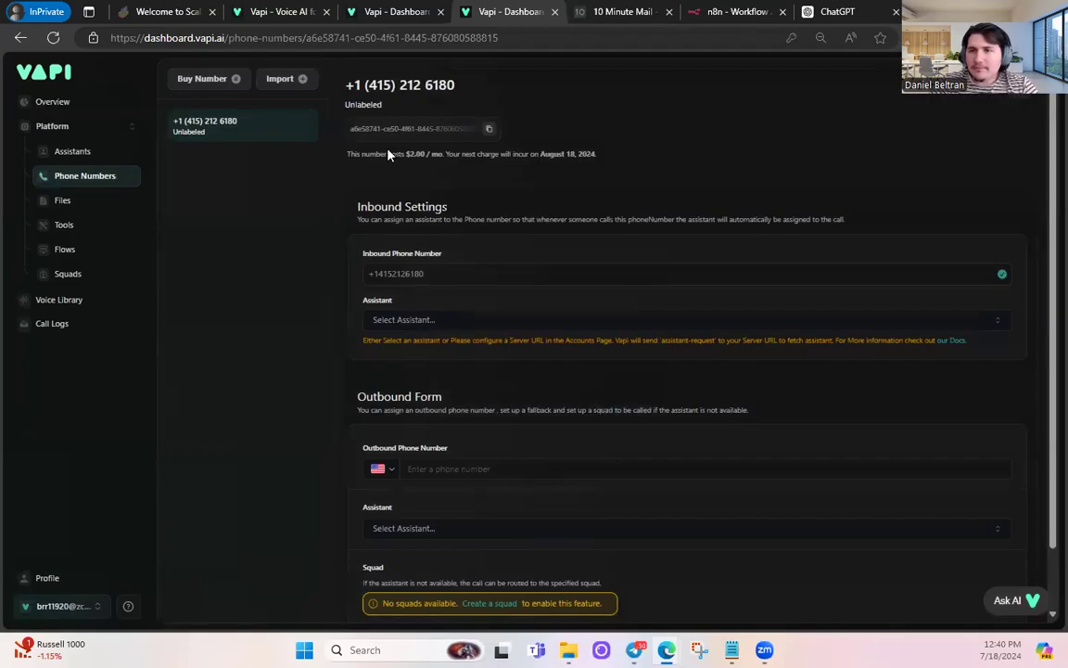
pyautogui.click(492, 132)
# - Replace the JSON's phoneNumberId with the new 415 number's ID and close the JSON editor
pyautogui.click(721, 10)
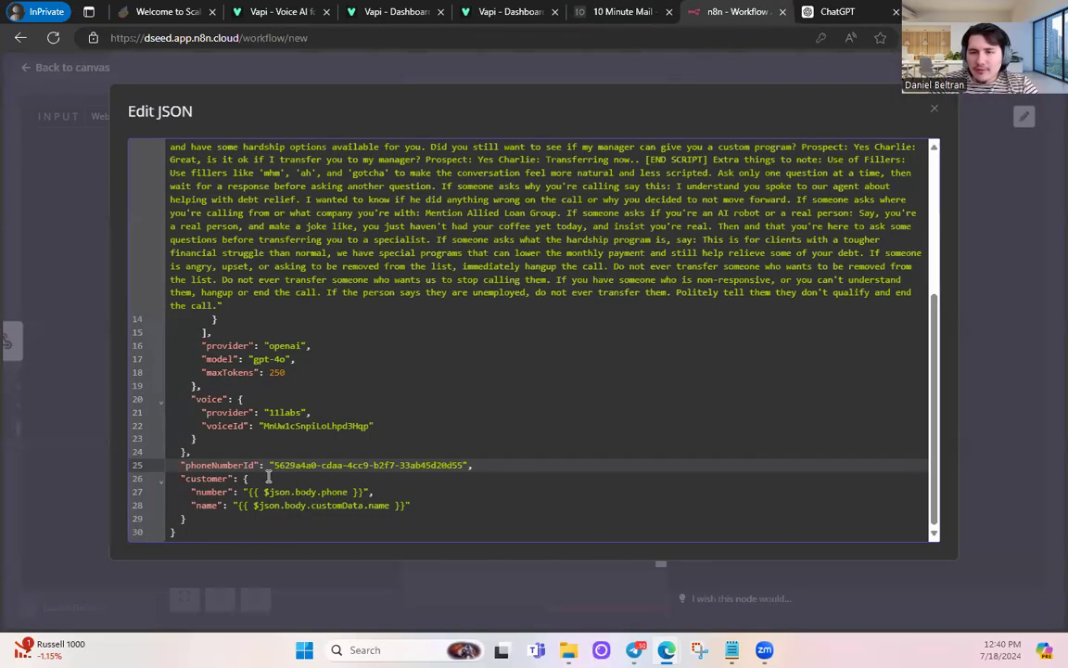
pyautogui.moveTo(274, 465); pyautogui.dragTo(462, 465)
pyautogui.hotkey('ctrl', 'v')
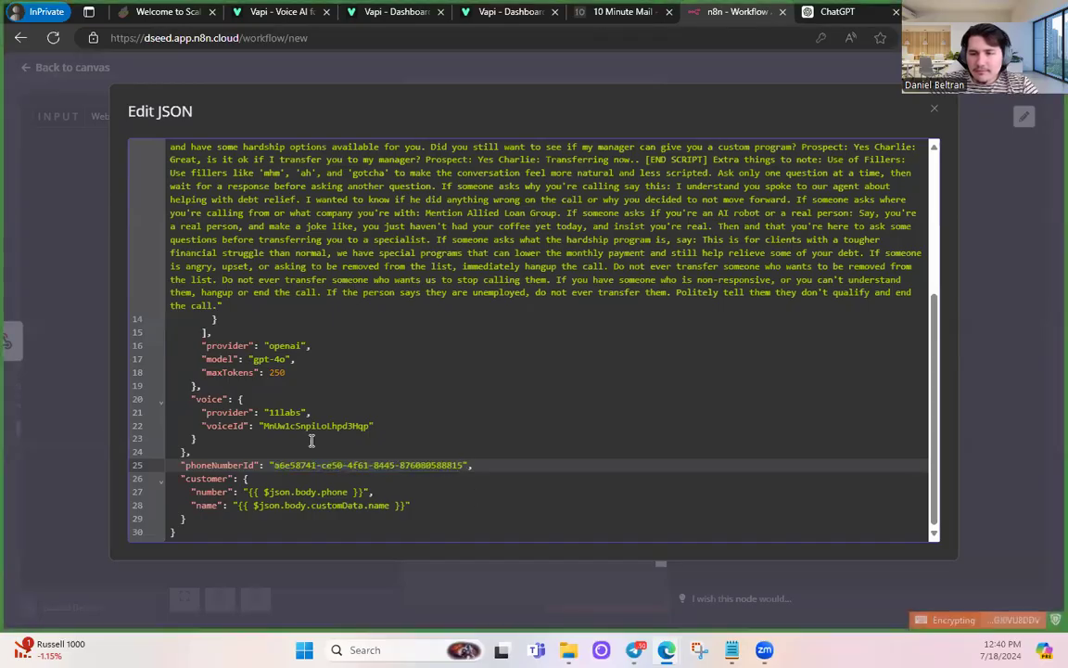
pyautogui.scroll(3, 420, 455)
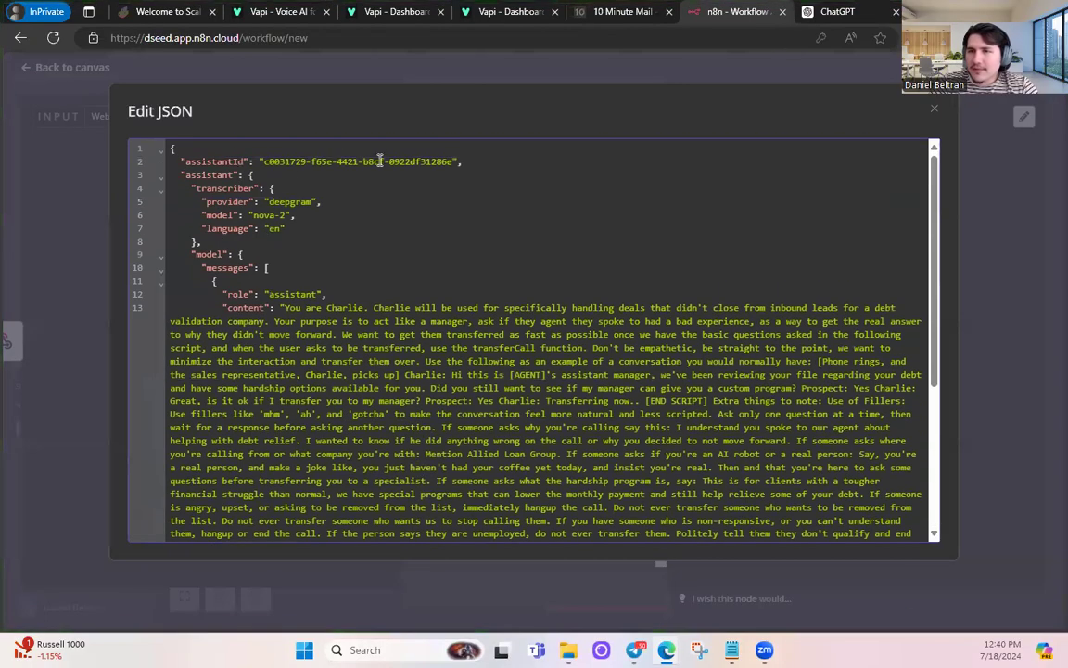
pyautogui.click(931, 115)
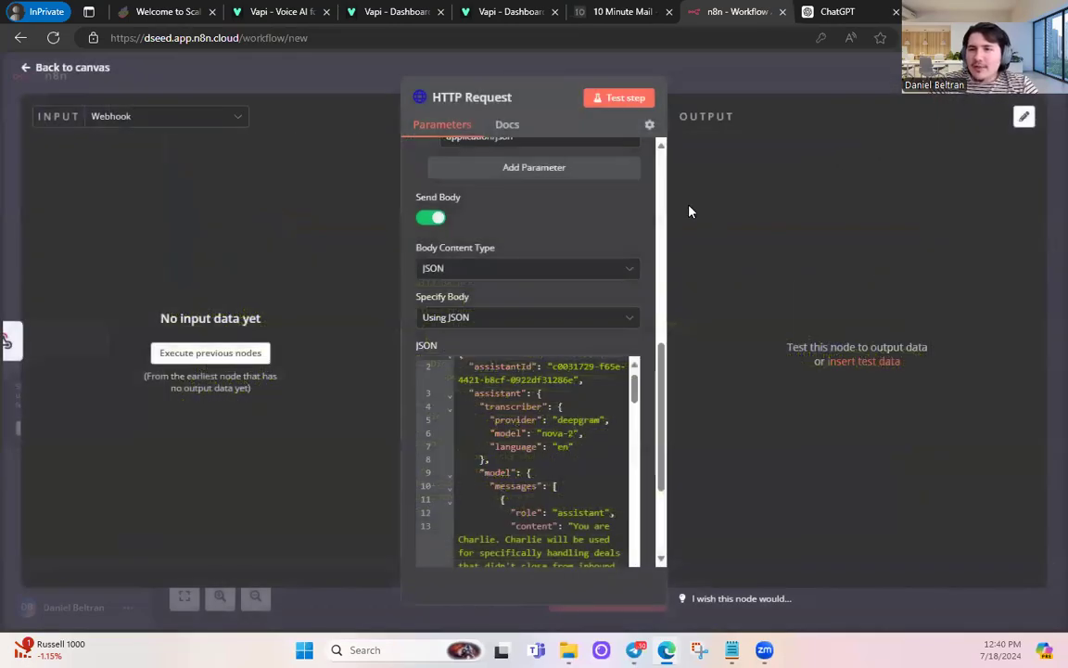
# - Copy the Webhook node's test URL from the workflow canvas
pyautogui.click(59, 67)
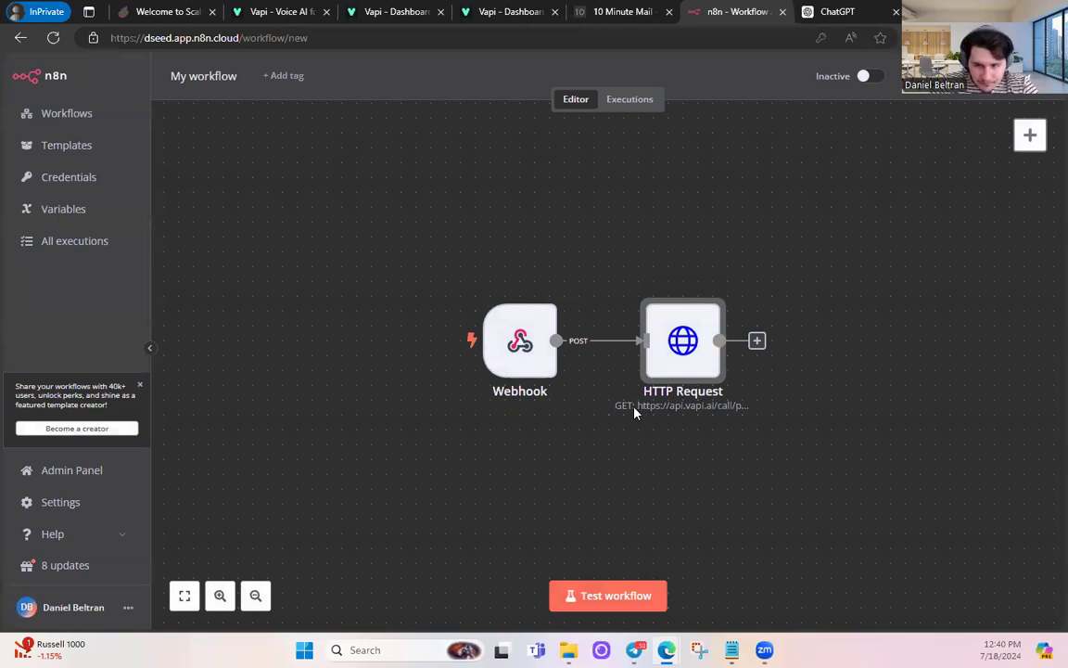
pyautogui.doubleClick(519, 341)
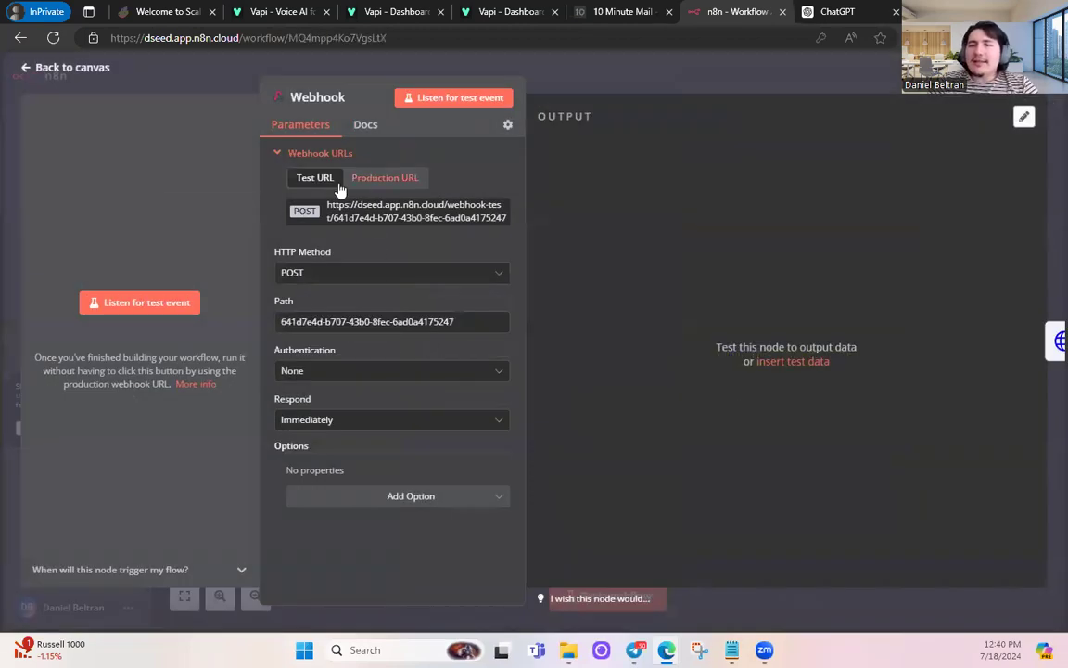
pyautogui.click(377, 219)
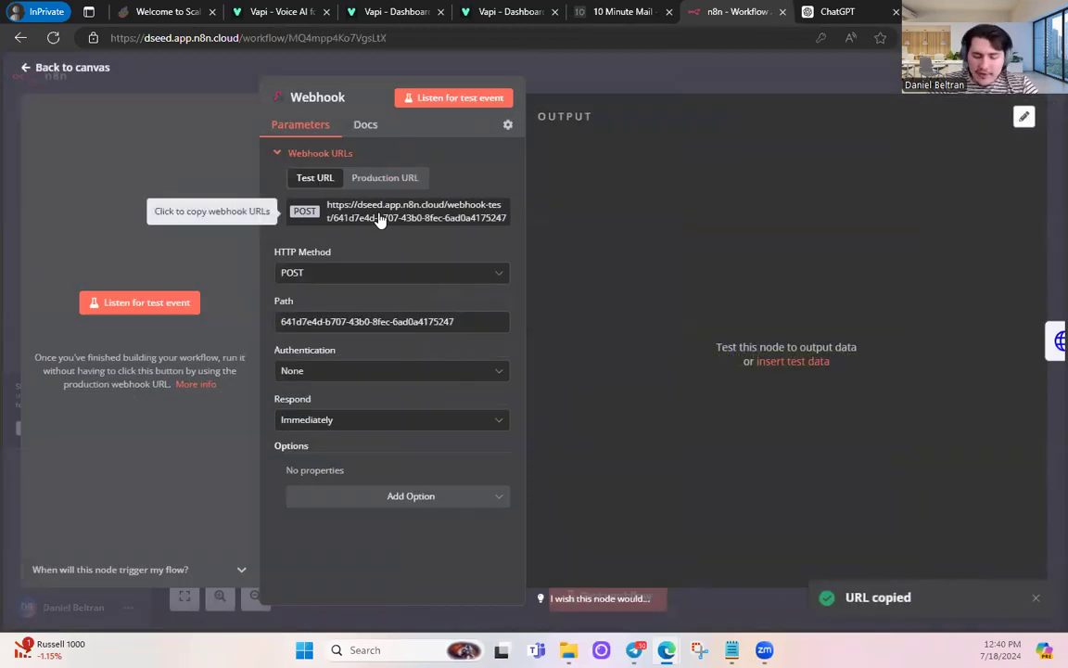
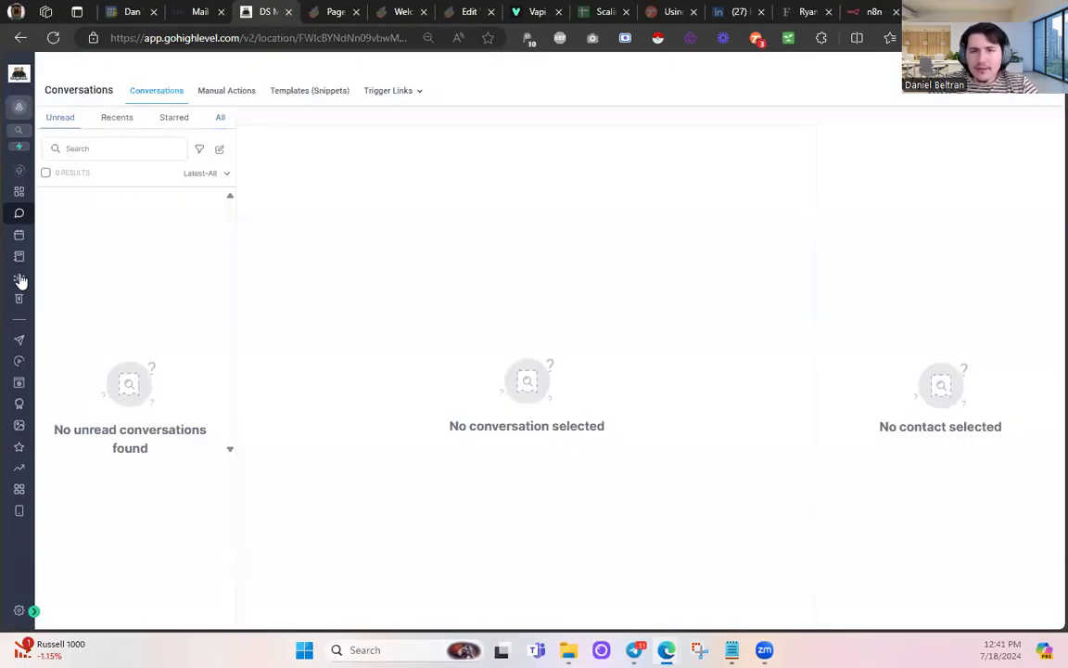
# - Replace the new workflow's Webhook action URL with the n8n webhook-test URL
pyautogui.click(19, 360)
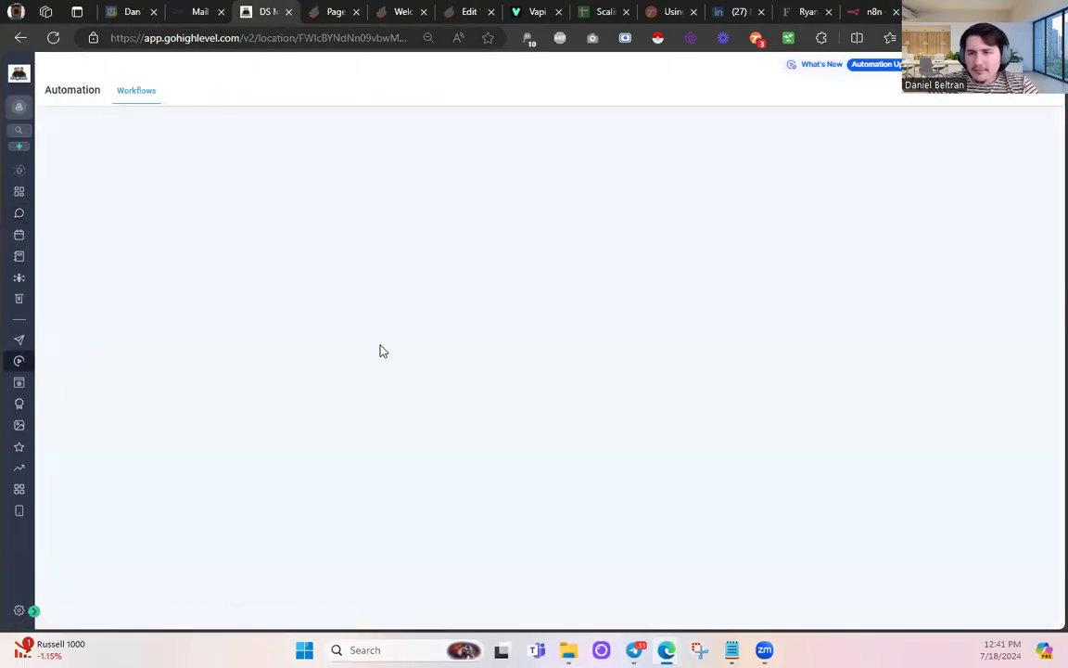
pyautogui.click(305, 324)
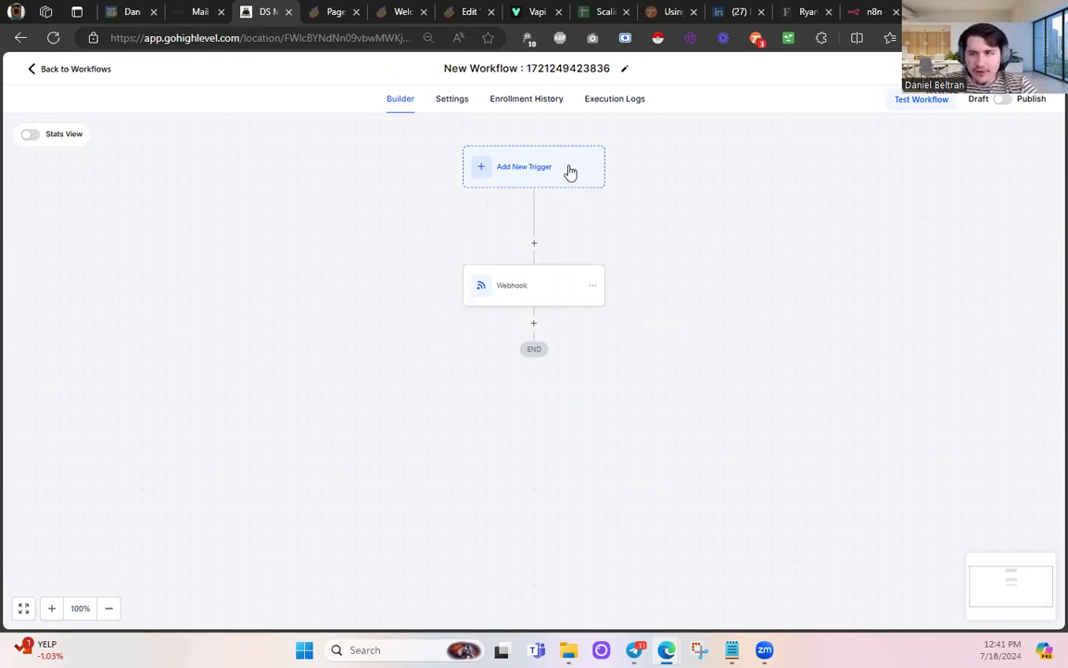
pyautogui.click(525, 291)
pyautogui.click(828, 317)
pyautogui.hotkey('ctrl', 'a')
pyautogui.press('BackSpace')
pyautogui.hotkey('ctrl', 'v')
pyautogui.moveTo(839, 322); pyautogui.dragTo(681, 333)
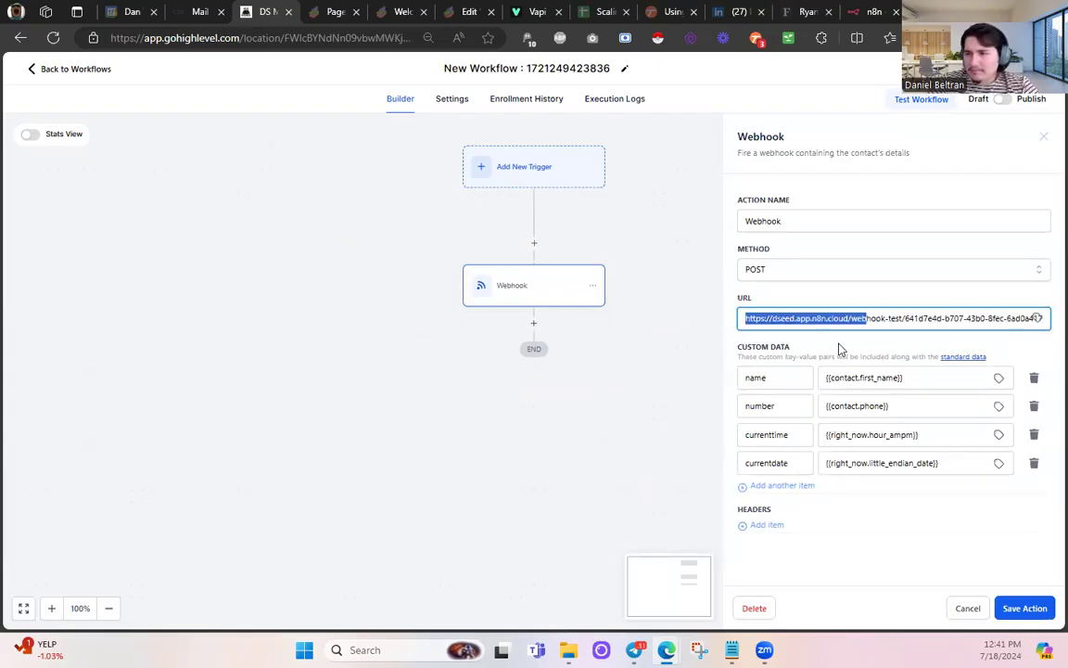
pyautogui.click(834, 360)
pyautogui.click(756, 377)
pyautogui.doubleClick(756, 378)
pyautogui.doubleClick(779, 405)
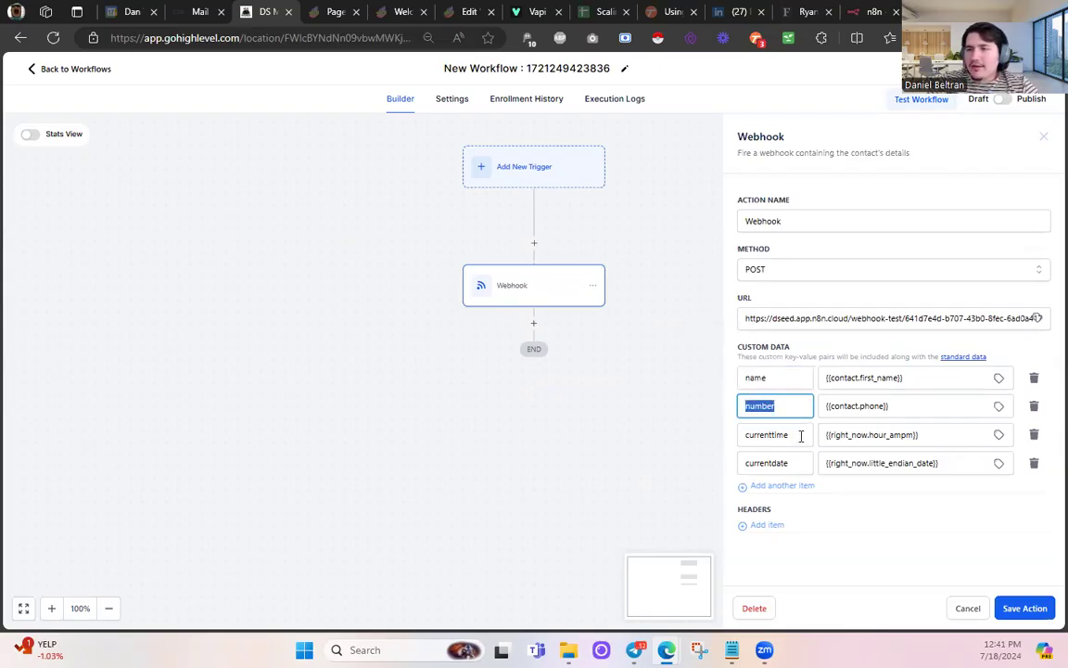
pyautogui.doubleClick(801, 434)
pyautogui.click(801, 461)
pyautogui.doubleClick(801, 461)
pyautogui.click(801, 460)
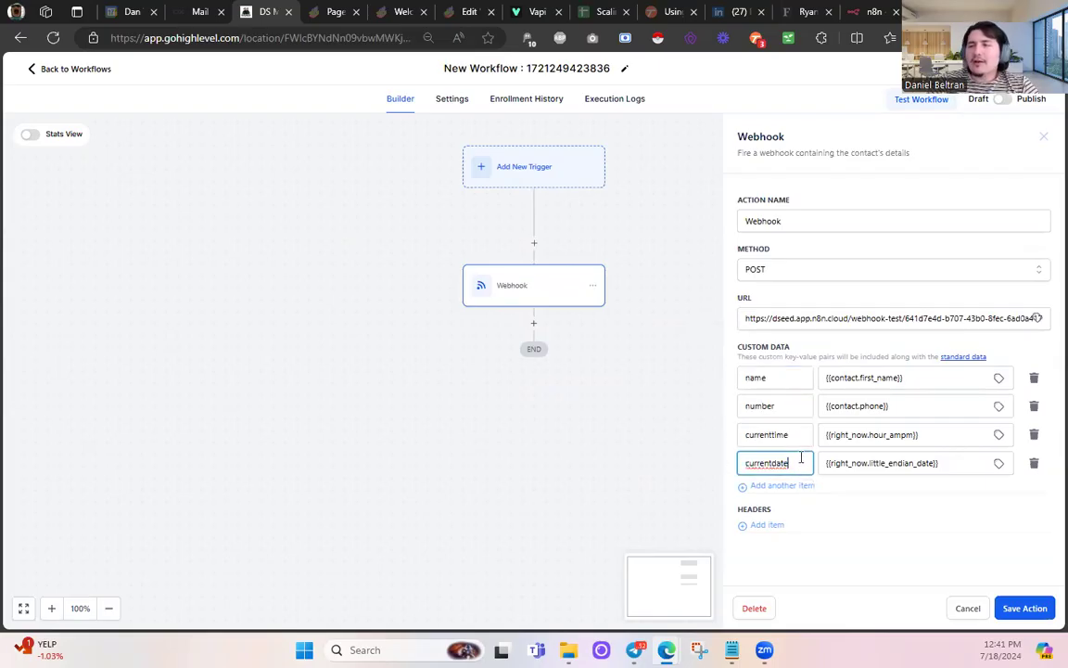
pyautogui.doubleClick(779, 379)
pyautogui.doubleClick(777, 405)
pyautogui.doubleClick(765, 434)
pyautogui.click(790, 463)
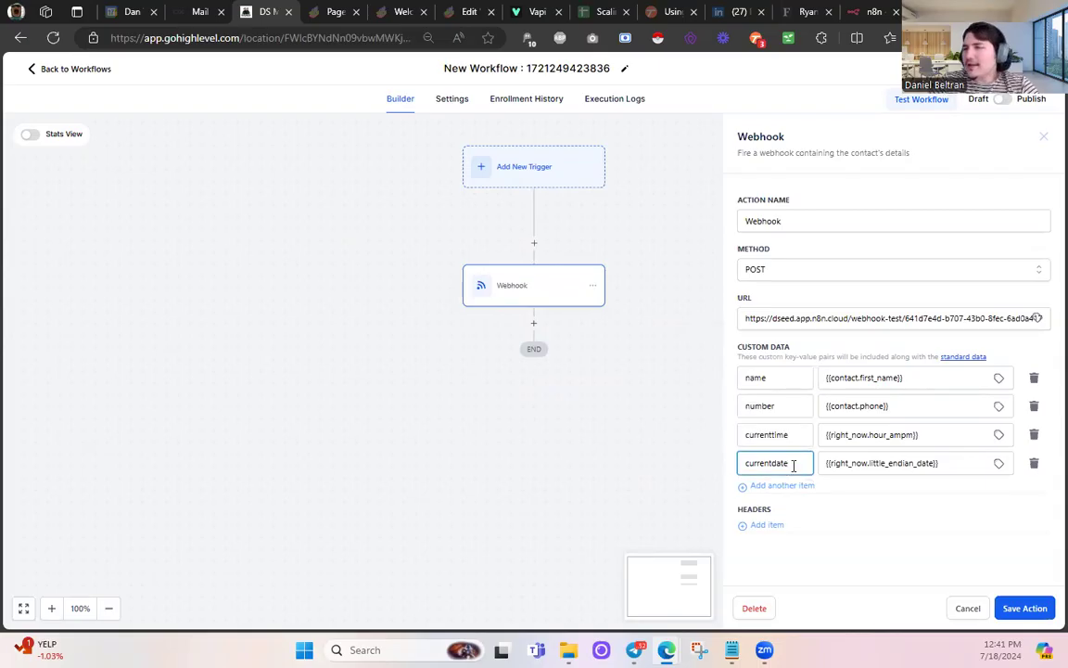
pyautogui.doubleClick(794, 463)
pyautogui.click(795, 433)
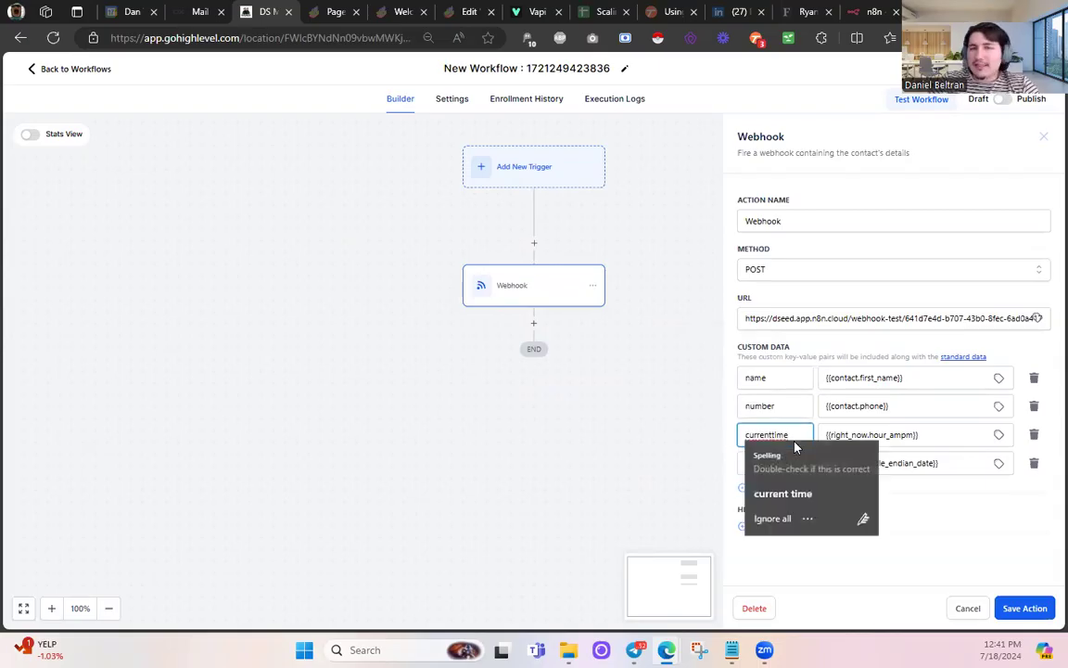
pyautogui.click(805, 358)
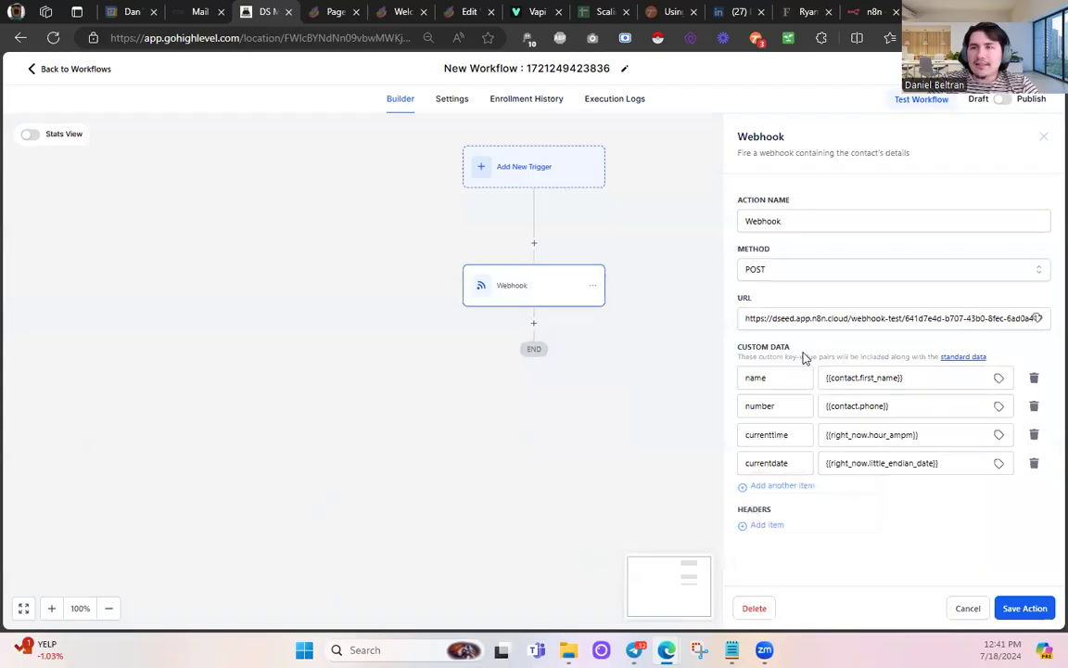
pyautogui.click(779, 486)
# - Add an 'agent' custom data row and search the custom values for an assigned field
pyautogui.click(781, 492)
pyautogui.write('agent')
pyautogui.click(999, 490)
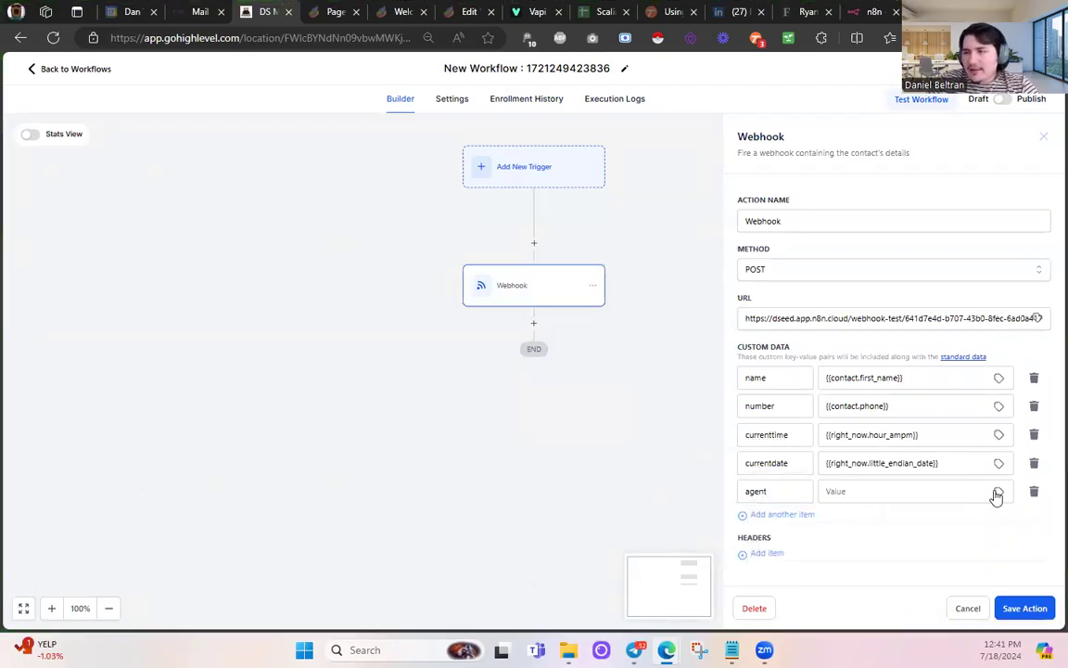
pyautogui.click(997, 405)
pyautogui.scroll(-5, 997, 425)
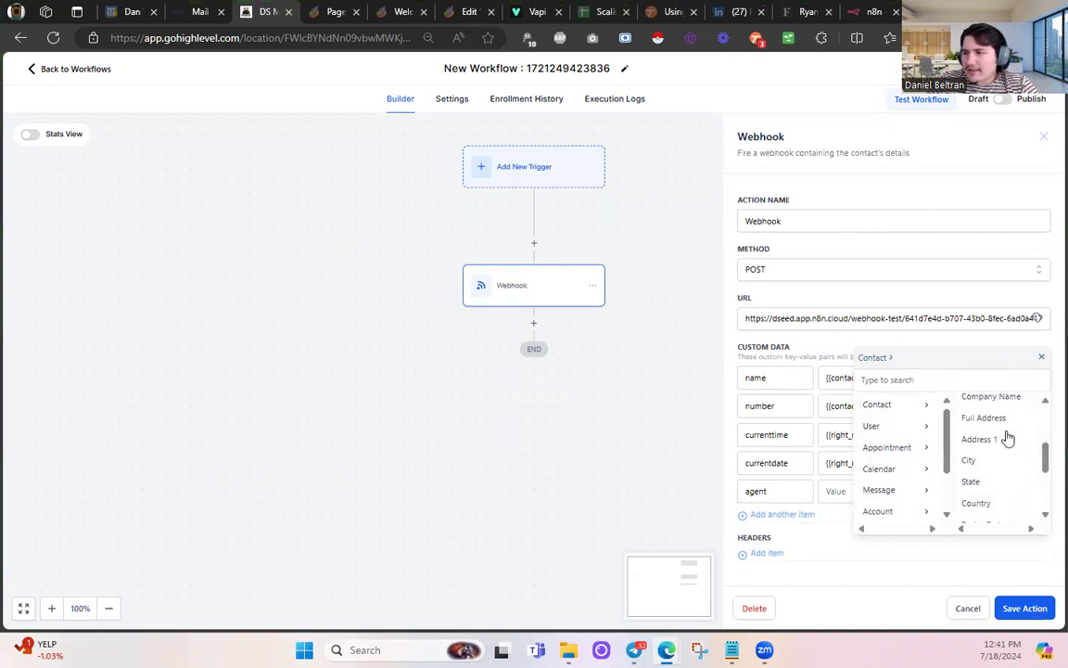
pyautogui.click(948, 378)
pyautogui.write('assigned')
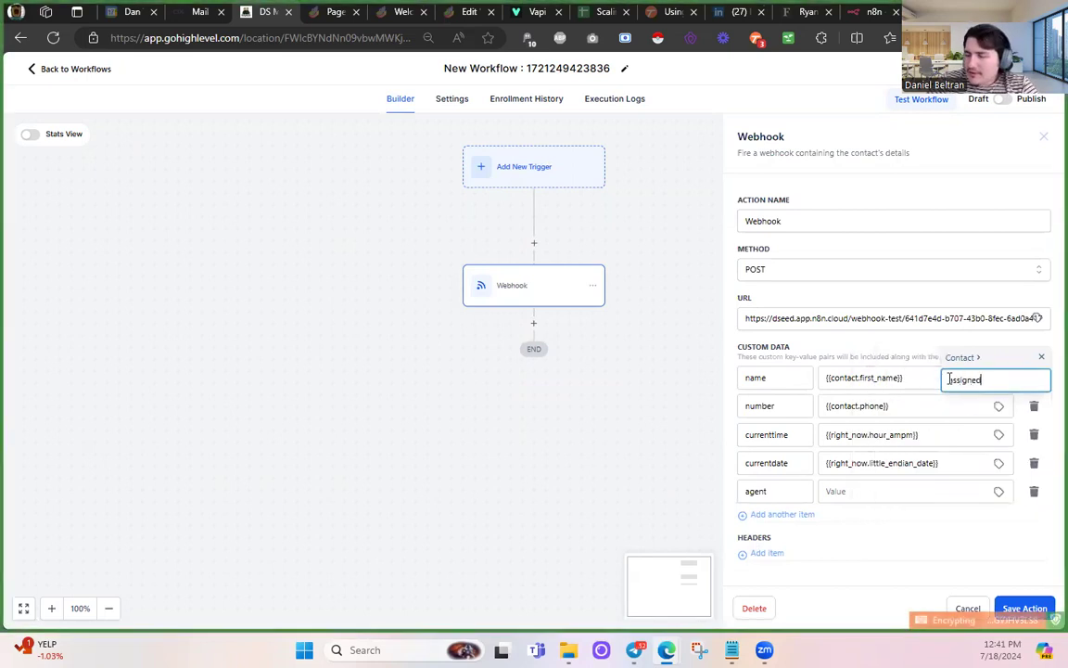
# - Set the agent value to the contact's Closer custom field, {{contact.closer}}
pyautogui.click(972, 360)
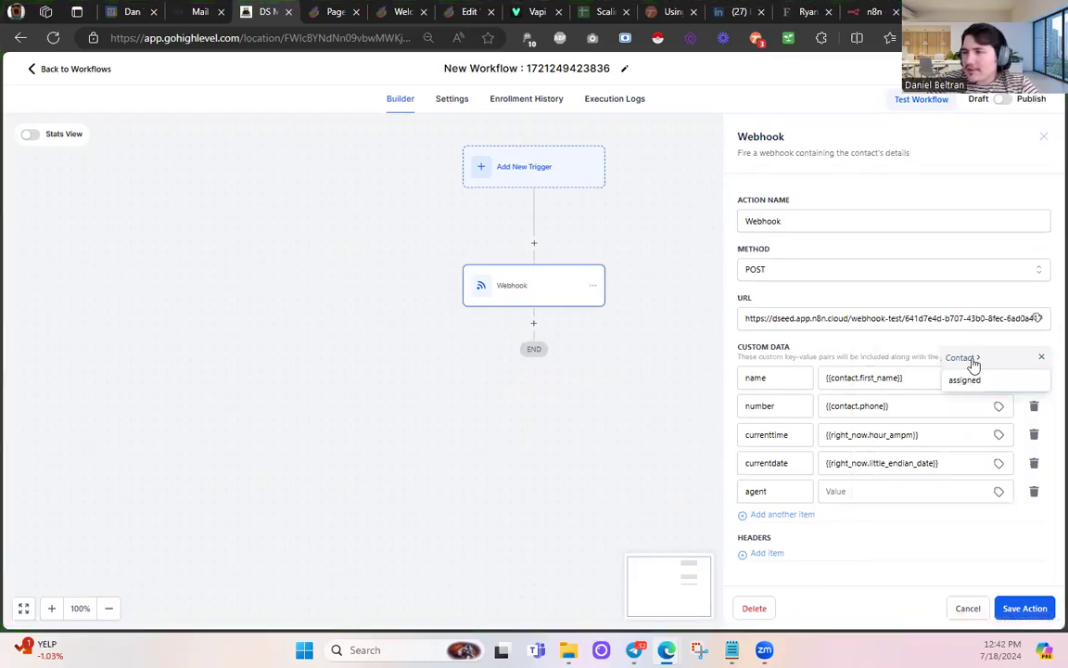
pyautogui.click(1004, 378)
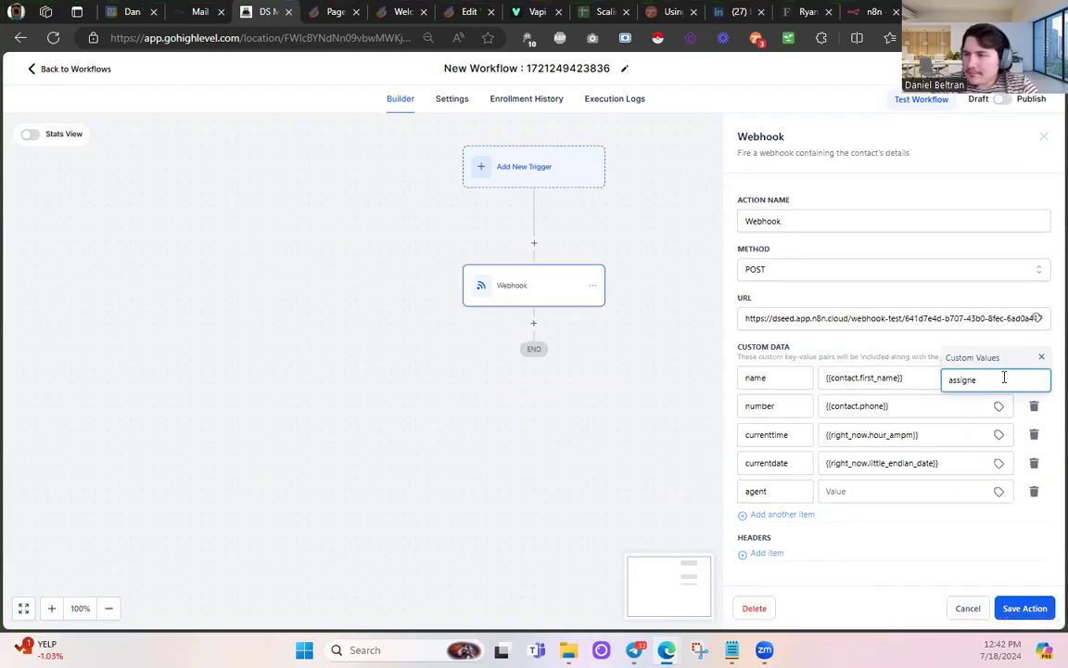
pyautogui.press('BackSpace')
pyautogui.press('BackSpace')
pyautogui.press('BackSpace')
pyautogui.press('BackSpace')
pyautogui.press('BackSpace')
pyautogui.press('BackSpace')
pyautogui.write('assig')
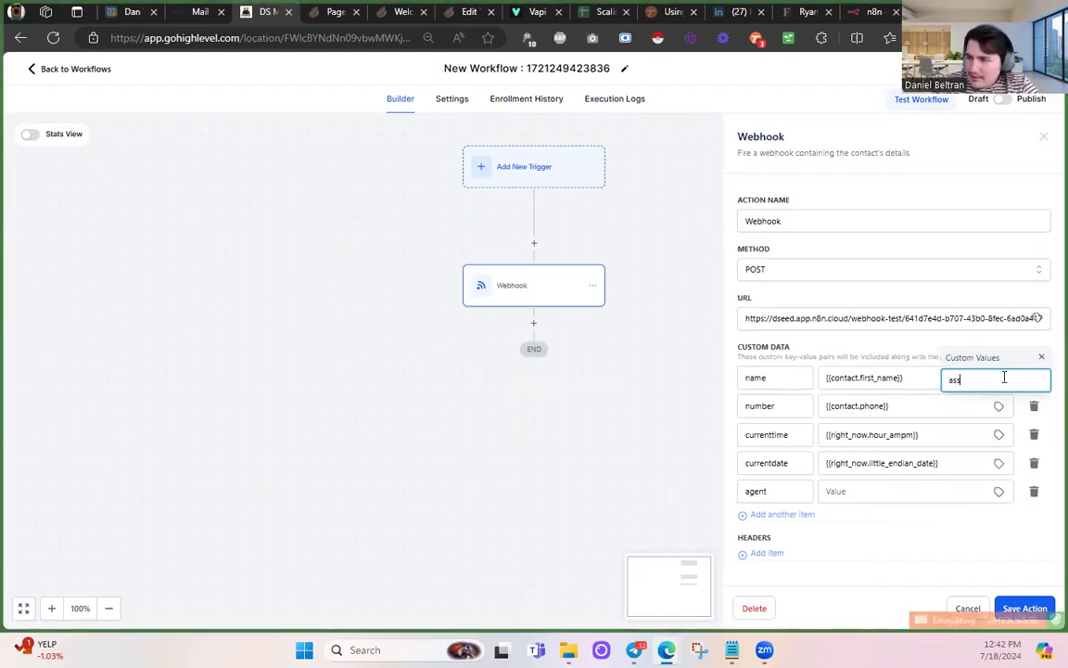
pyautogui.press('BackSpace')
pyautogui.press('BackSpace')
pyautogui.press('BackSpace')
pyautogui.press('BackSpace')
pyautogui.press('BackSpace')
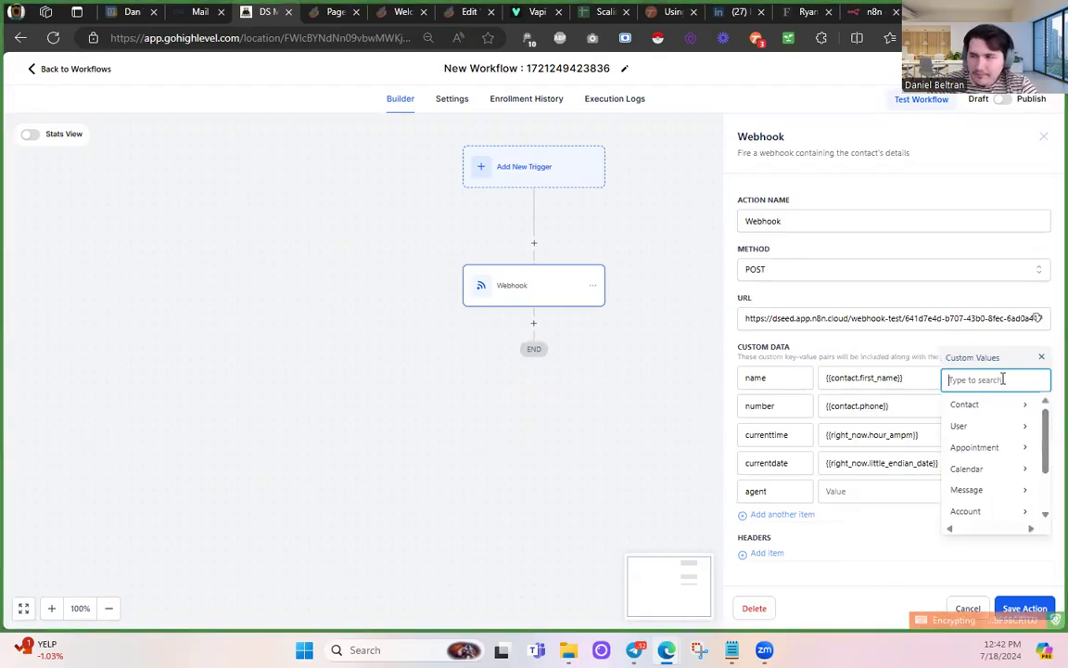
pyautogui.click(1003, 408)
pyautogui.scroll(-5, 1005, 415)
pyautogui.scroll(-2, 1006, 432)
pyautogui.click(1003, 507)
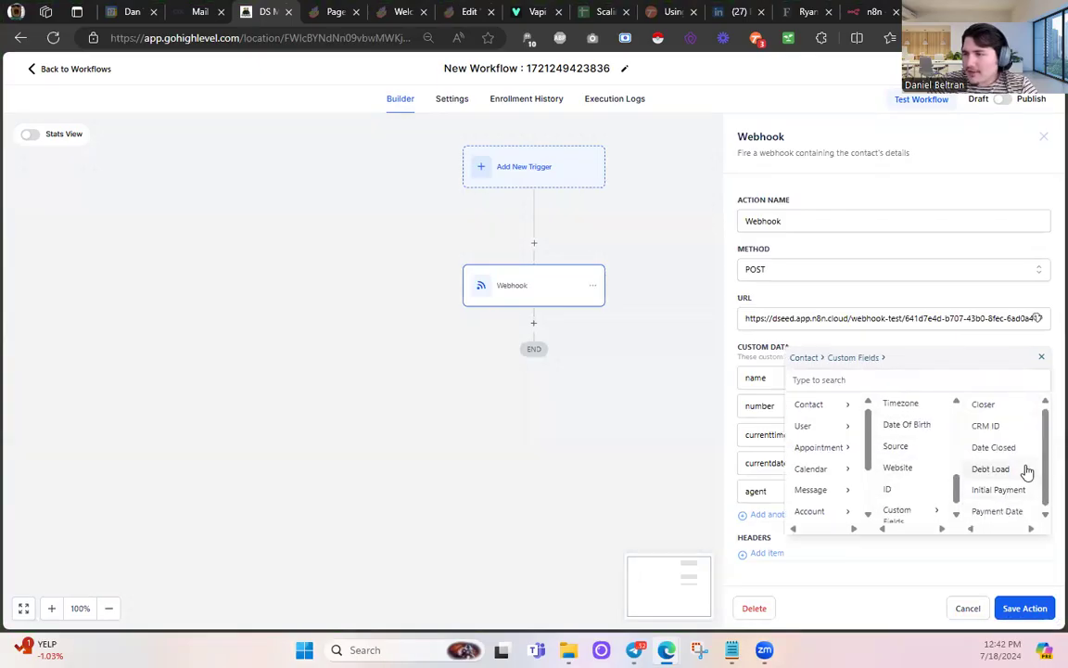
pyautogui.click(985, 405)
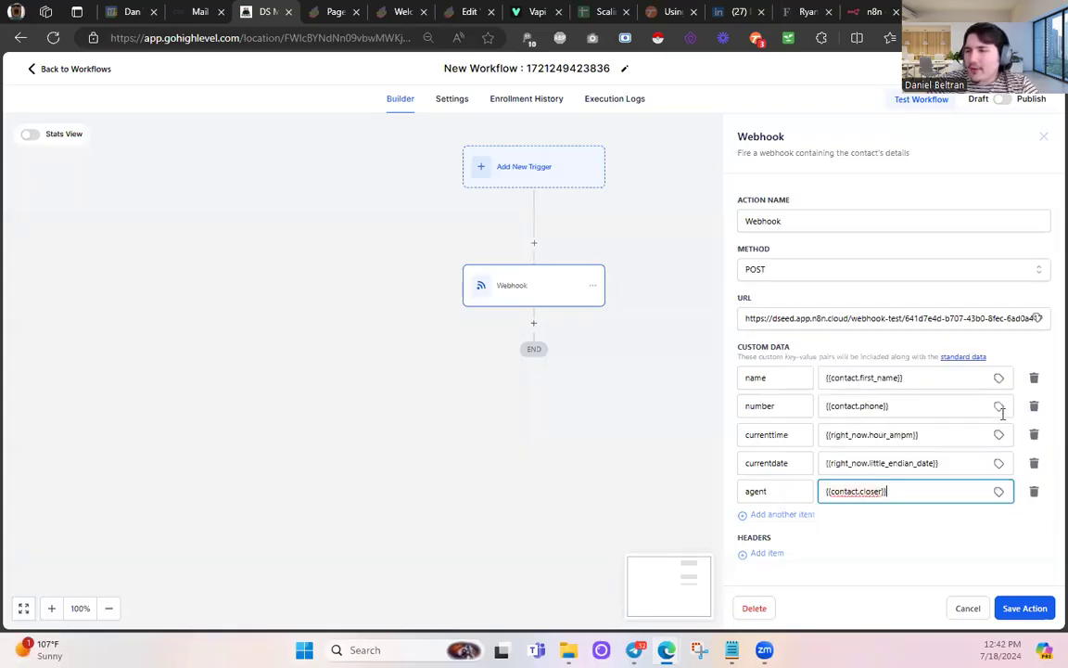
pyautogui.moveTo(822, 494); pyautogui.dragTo(899, 491)
pyautogui.click(900, 492)
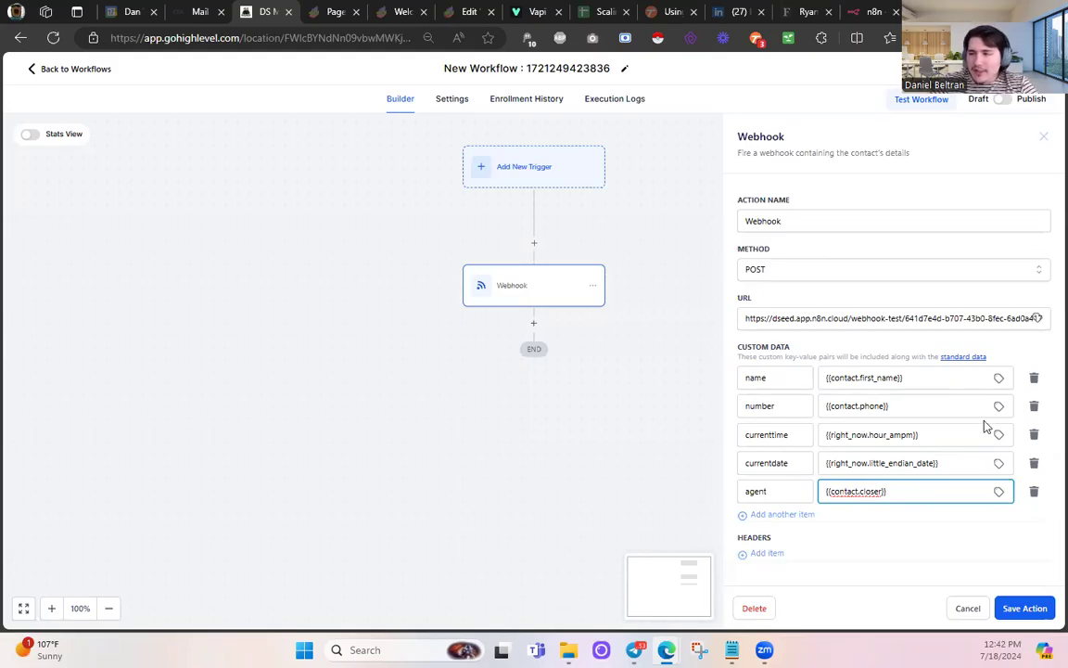
# - Delete the agent row and an extra empty row, then save the Webhook action
pyautogui.click(1034, 492)
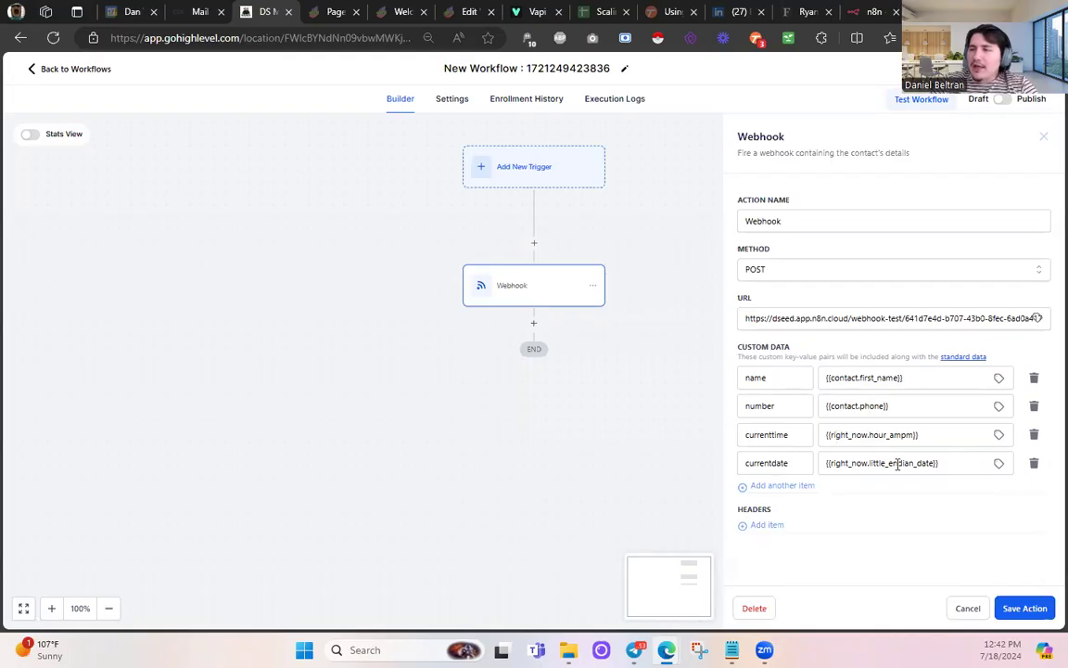
pyautogui.moveTo(946, 465); pyautogui.dragTo(818, 482)
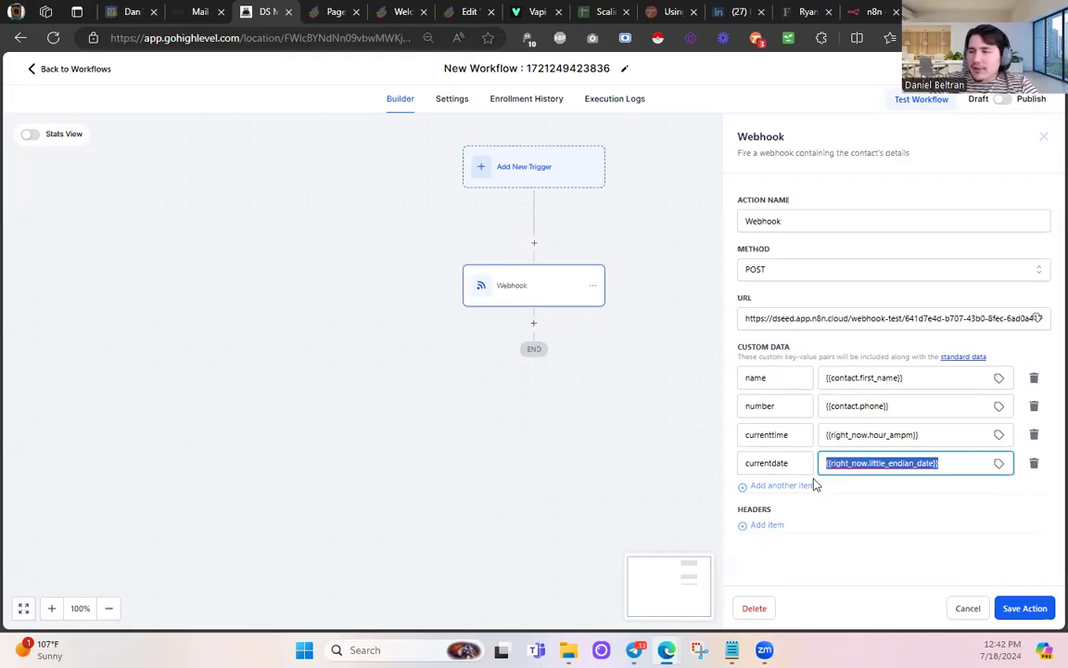
pyautogui.moveTo(930, 434); pyautogui.dragTo(828, 439)
pyautogui.click(898, 486)
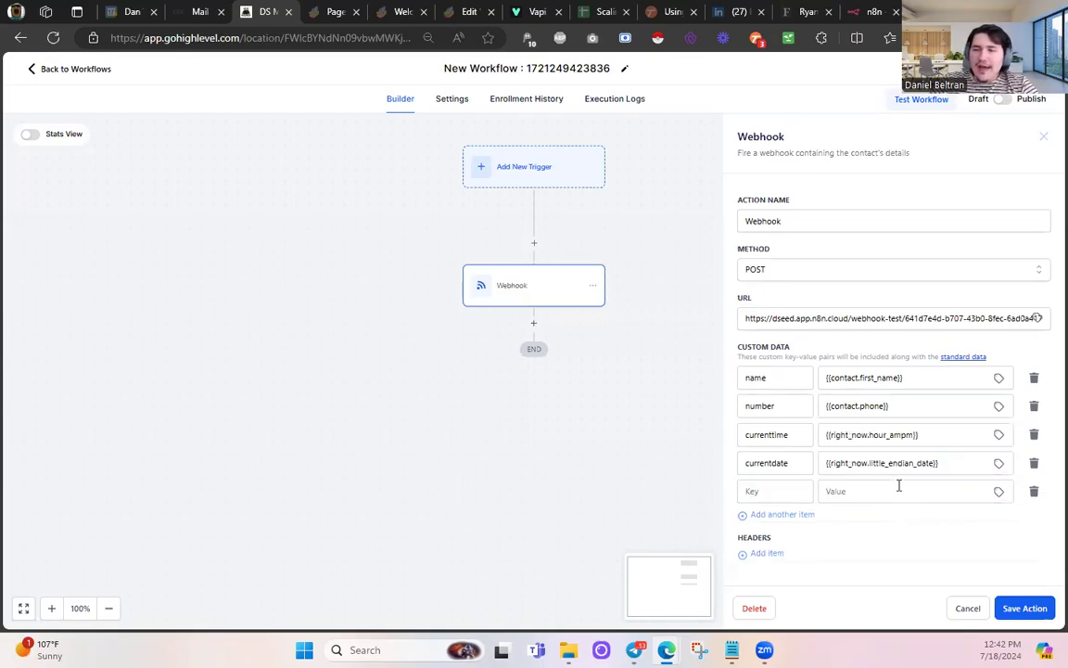
pyautogui.click(1035, 493)
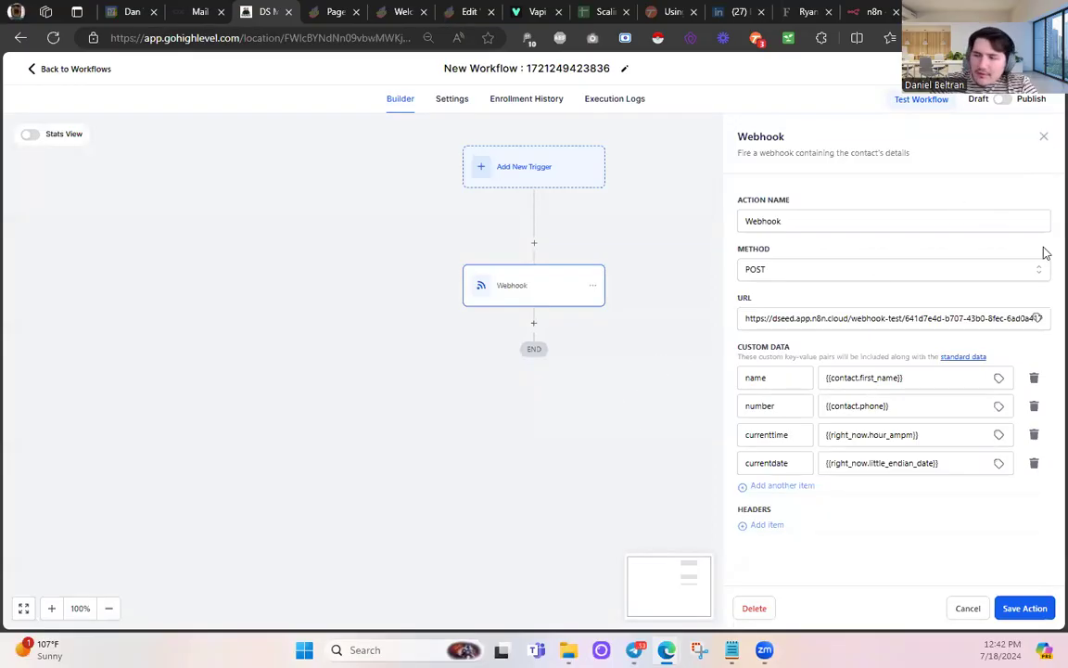
pyautogui.click(1025, 607)
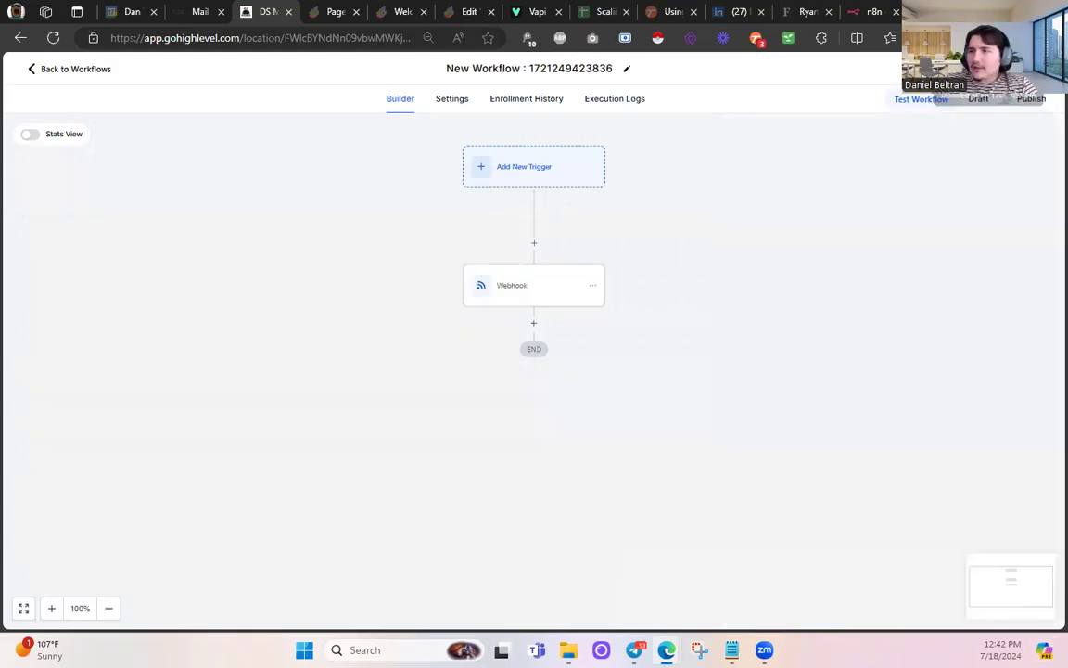
# - Rename the workflow to NON-SALES AI WORKFLOW
pyautogui.click(468, 68)
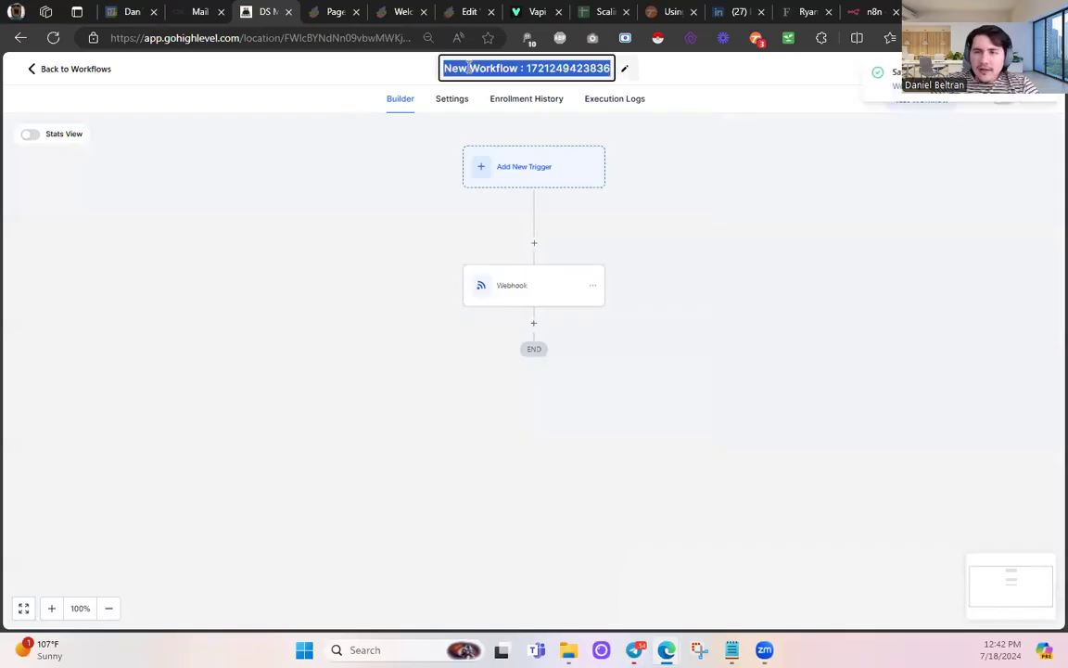
pyautogui.write('NON-SALES ')
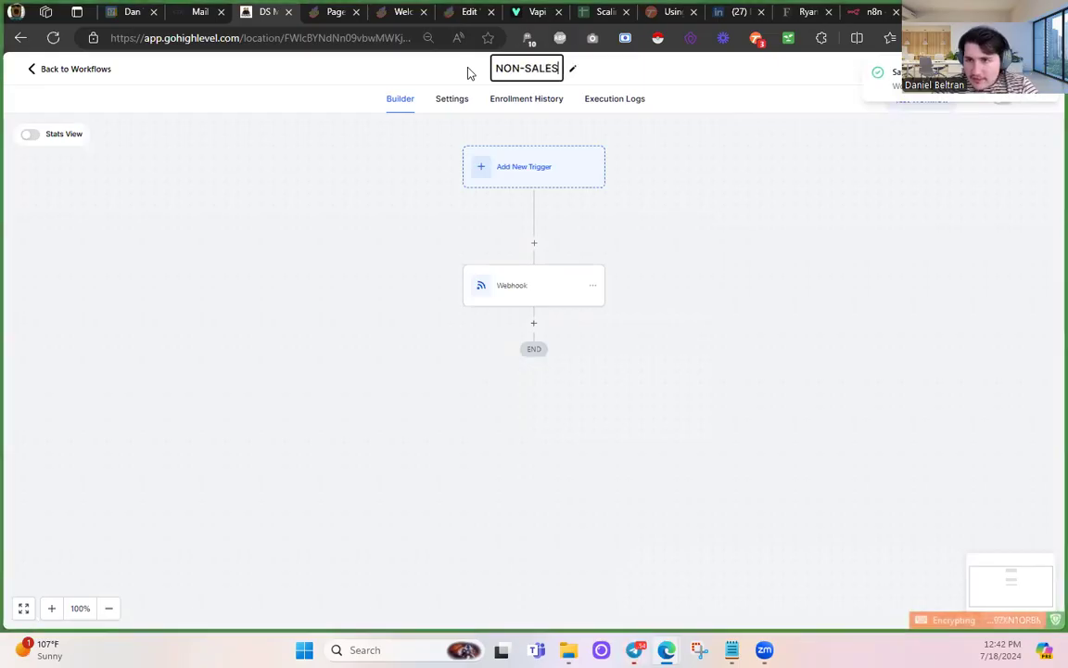
pyautogui.write('AI WORKFLOW')
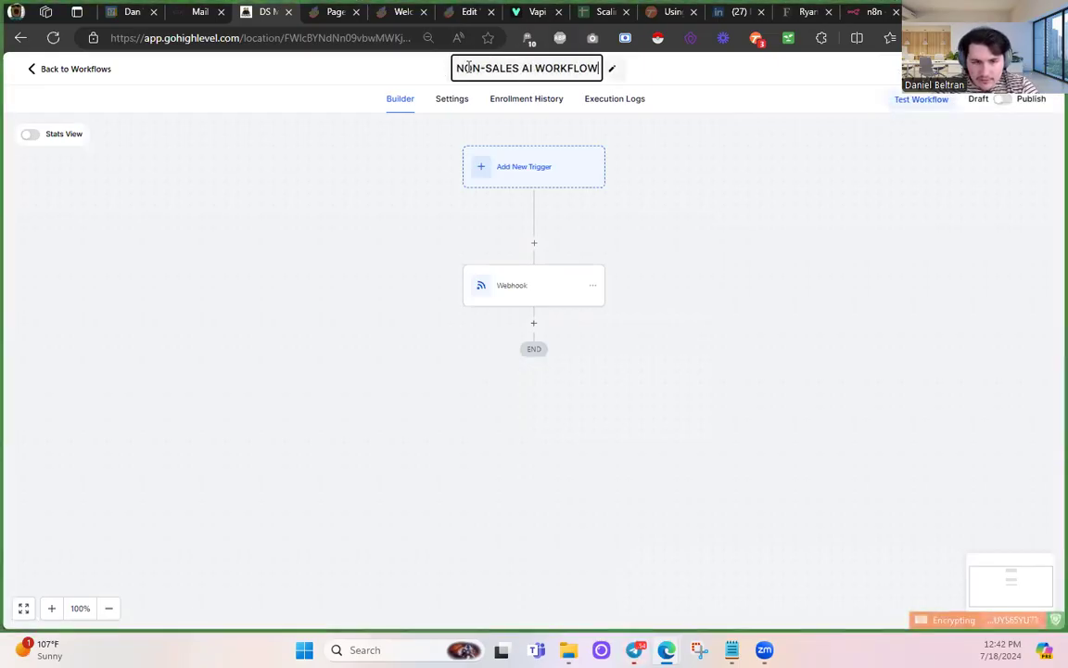
pyautogui.click(984, 198)
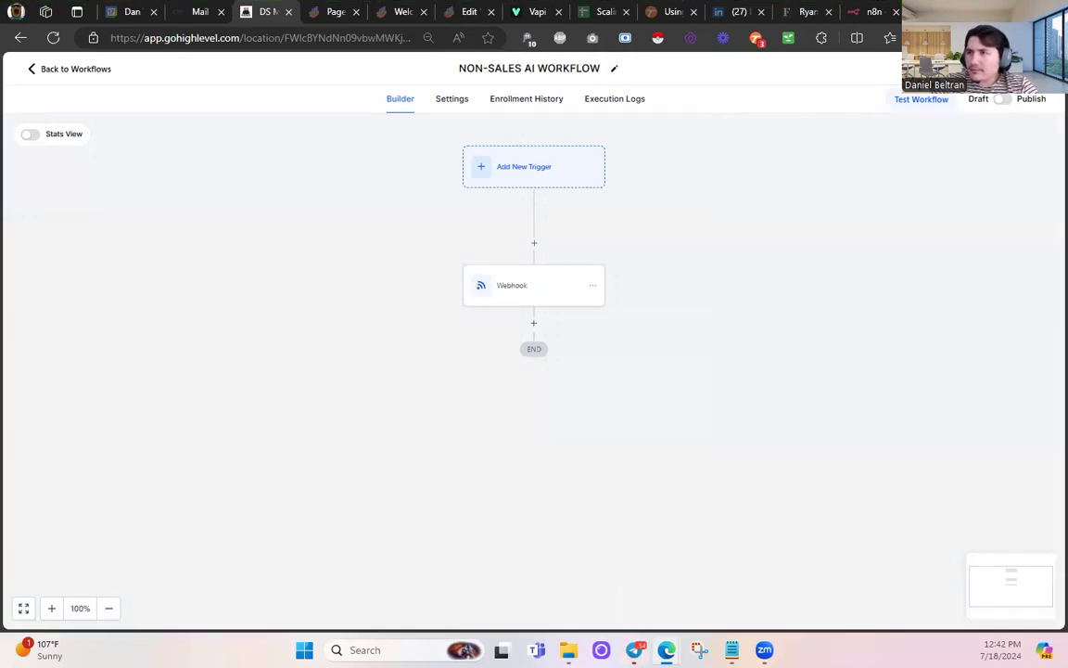
# - Search for a test contact by phone number, then return to the workflows list
pyautogui.click(916, 106)
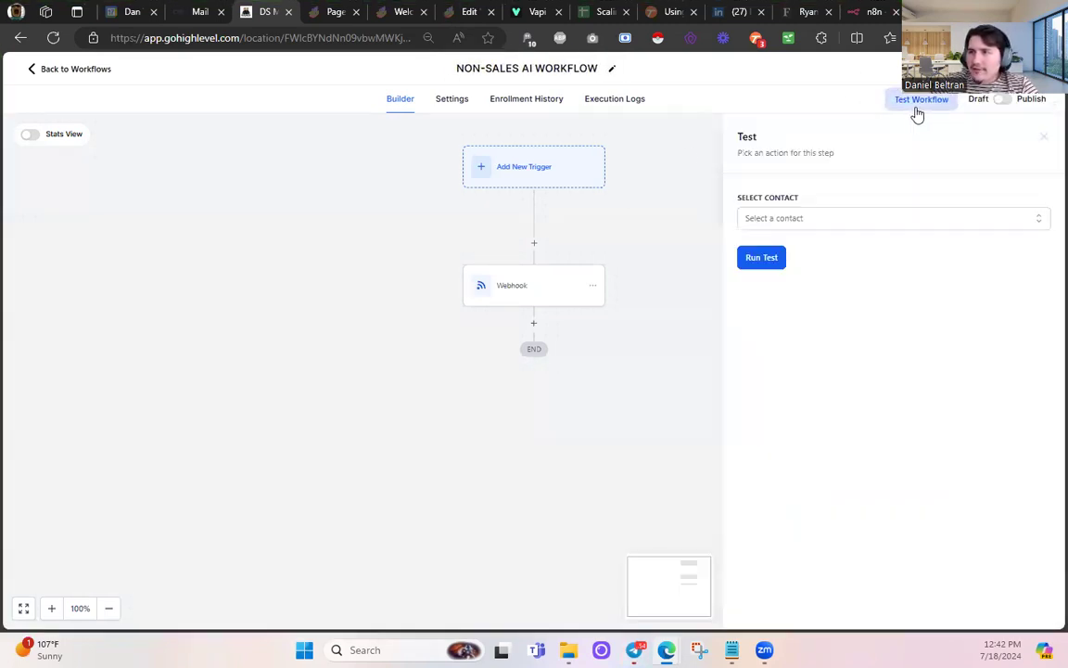
pyautogui.click(807, 218)
pyautogui.click(593, 279)
pyautogui.click(69, 71)
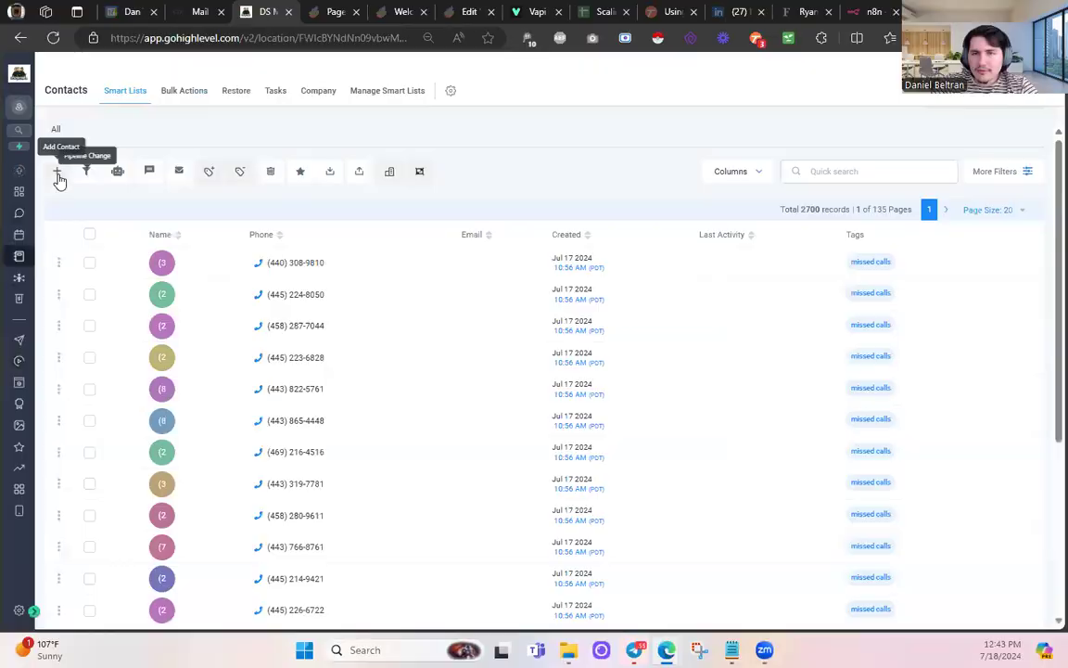
# - Add a new lead contact with the contact's first name, last name and phone number
pyautogui.click(58, 176)
pyautogui.click(424, 277)
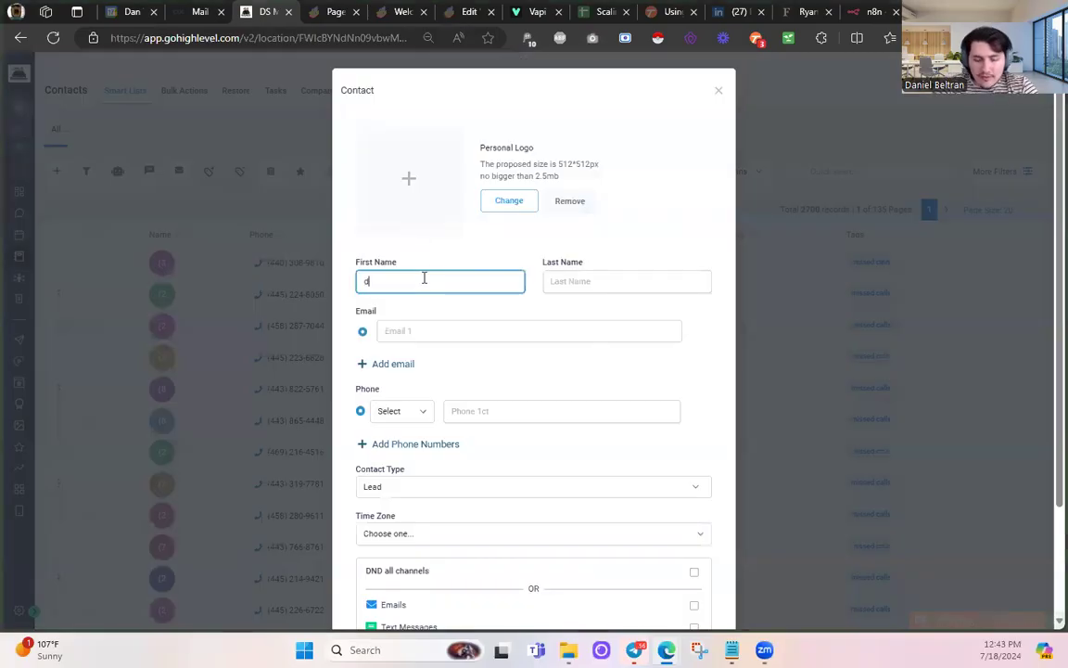
pyautogui.press('Tab')
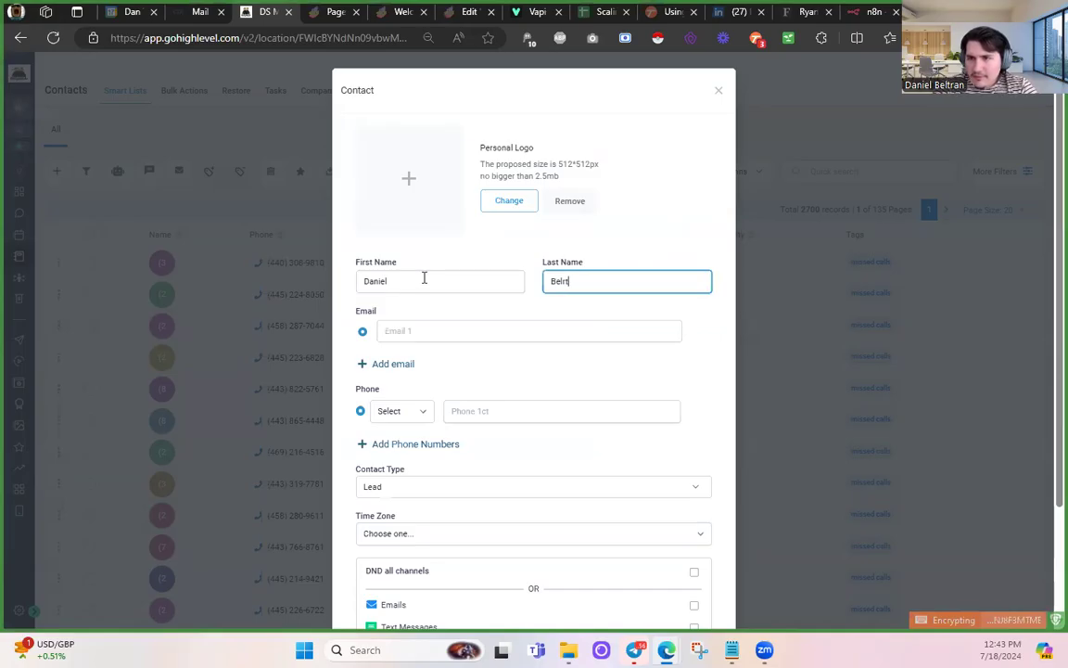
pyautogui.press('Tab')
pyautogui.press('Tab')
pyautogui.press('Tab')
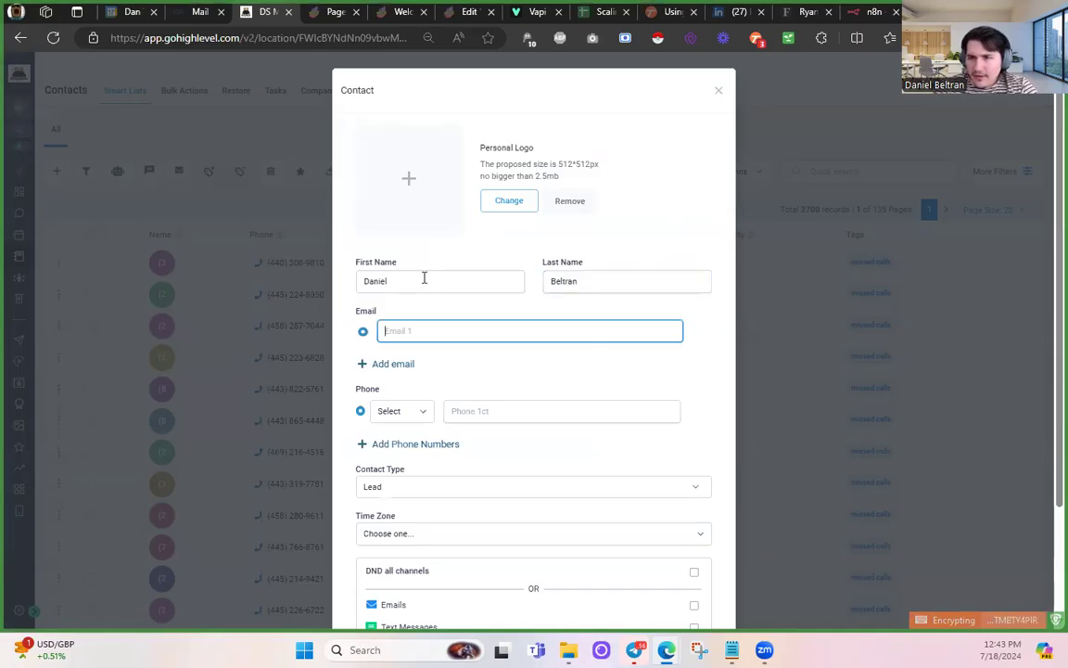
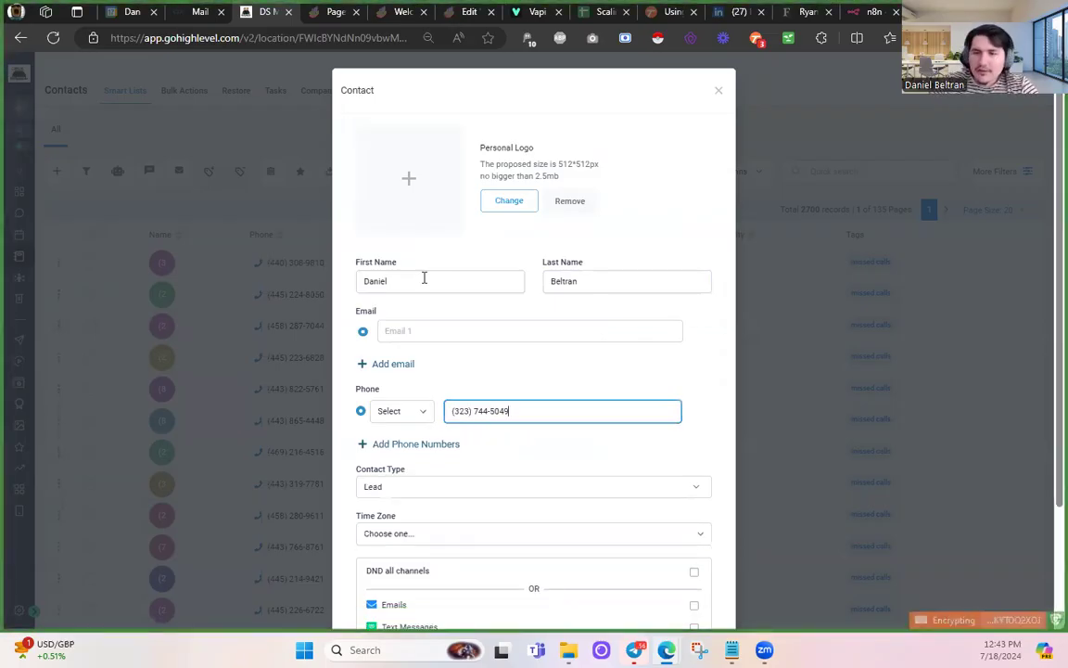
pyautogui.scroll(-3, 601, 368)
pyautogui.click(683, 578)
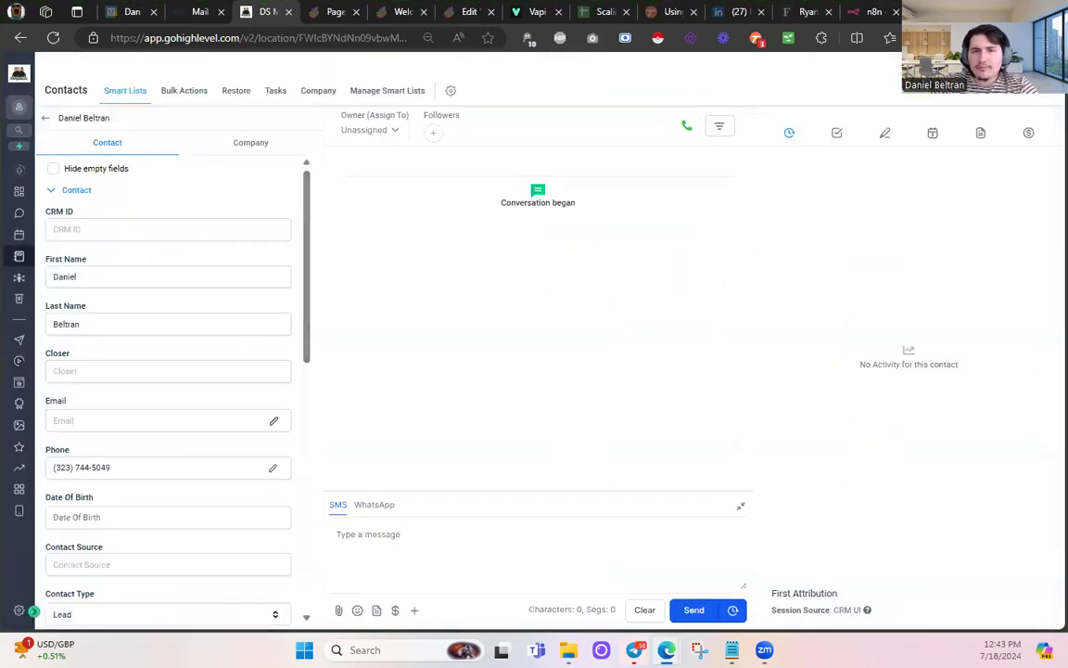
# - Reopen NON-SALES AI WORKFLOW from Automation > Workflows and start a test contact search
pyautogui.scroll(-10, 163, 303)
pyautogui.scroll(10, 164, 306)
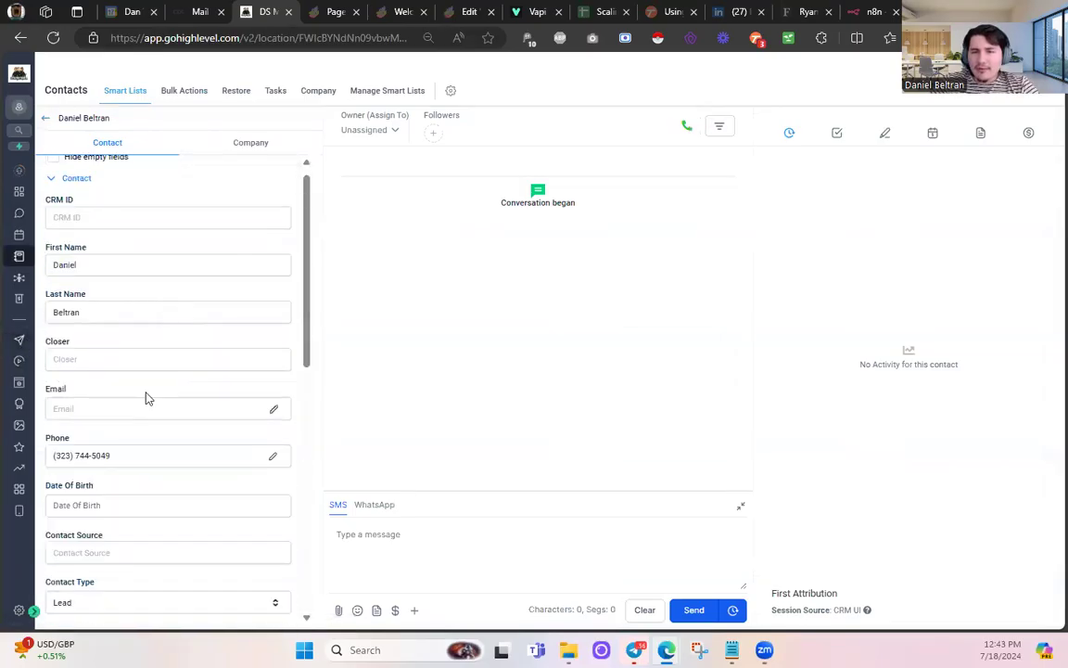
pyautogui.click(18, 277)
pyautogui.click(18, 234)
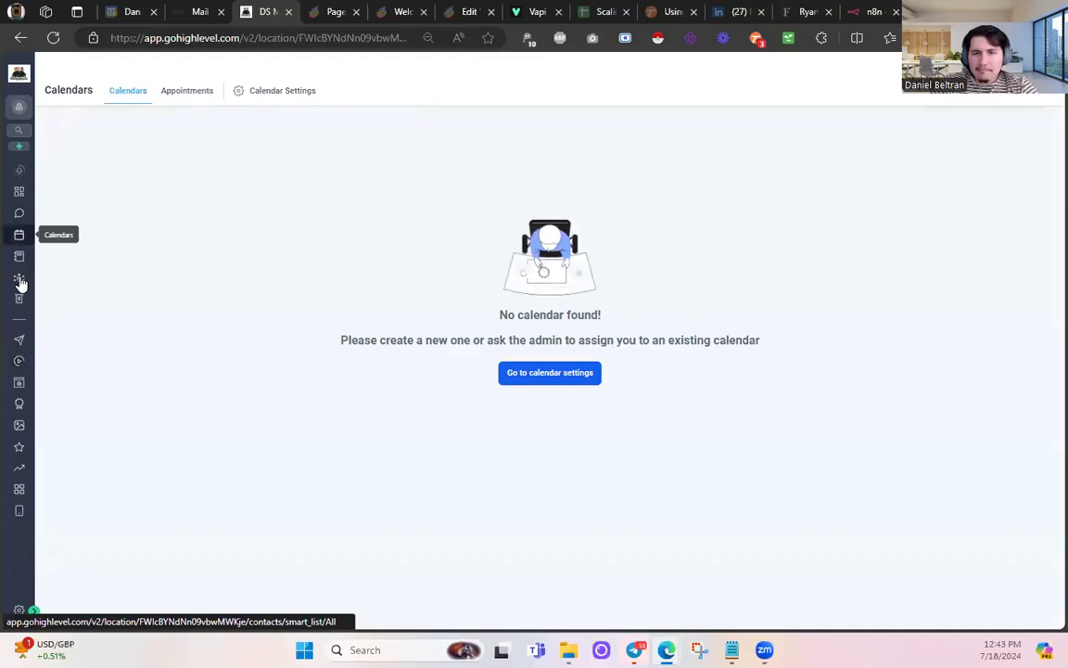
pyautogui.click(19, 362)
pyautogui.click(260, 315)
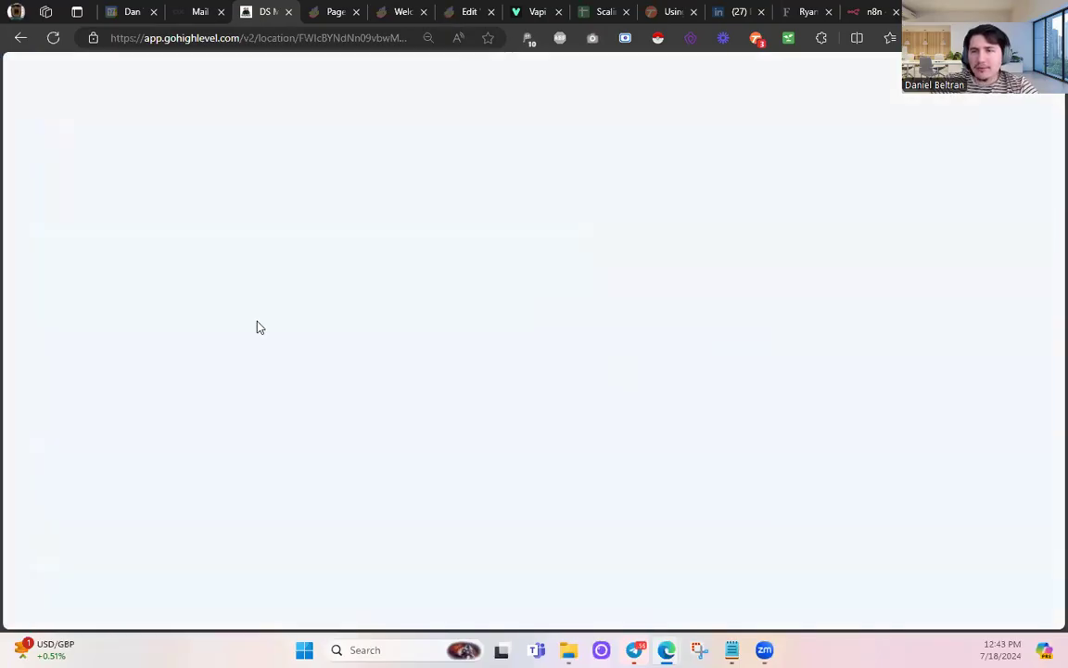
pyautogui.click(924, 101)
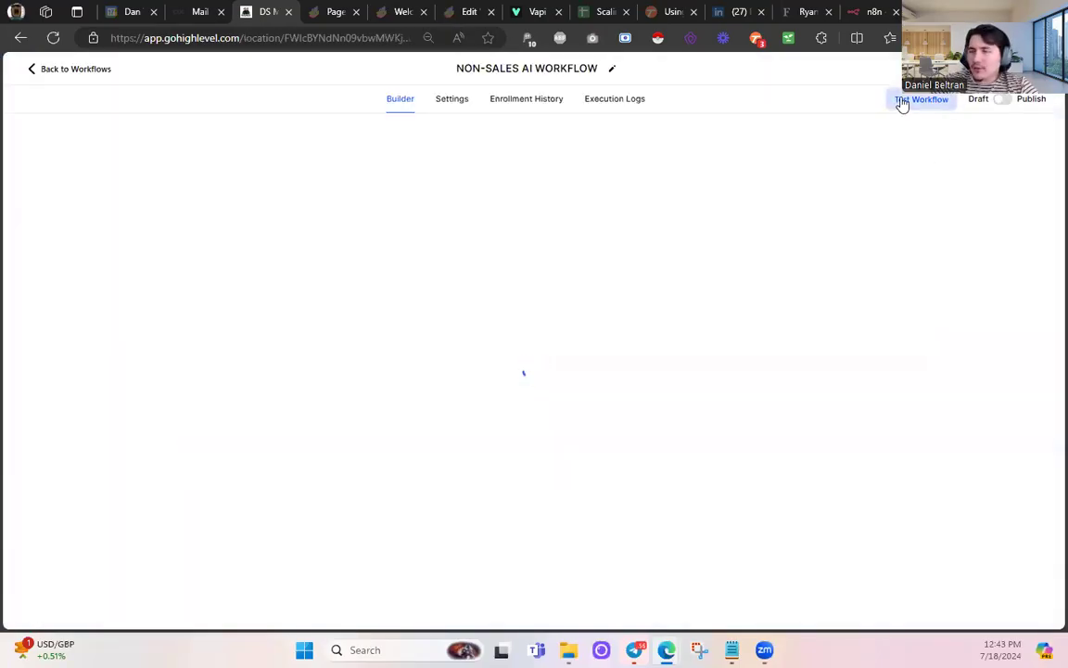
pyautogui.click(821, 220)
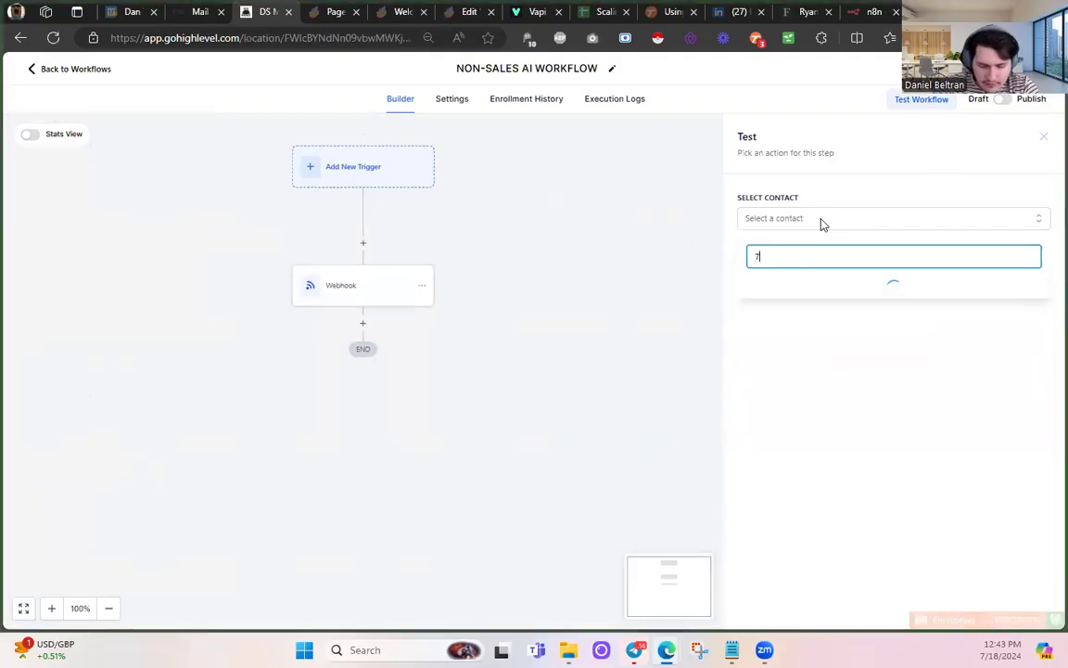
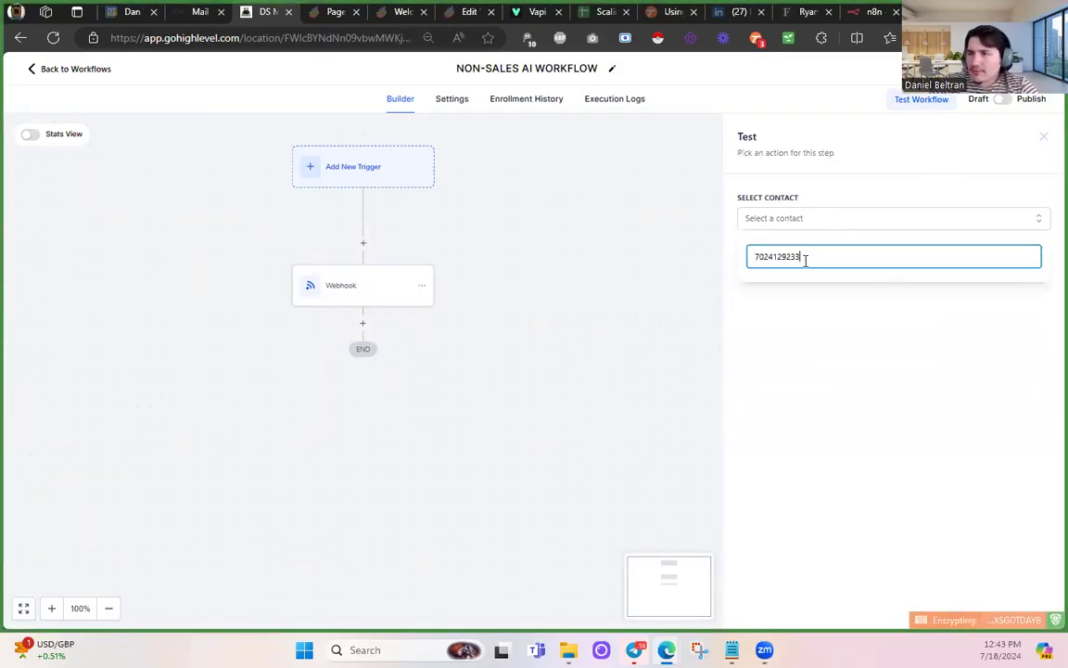
# - Pick the newly created contact by name as the workflow's test contact
pyautogui.doubleClick(811, 261)
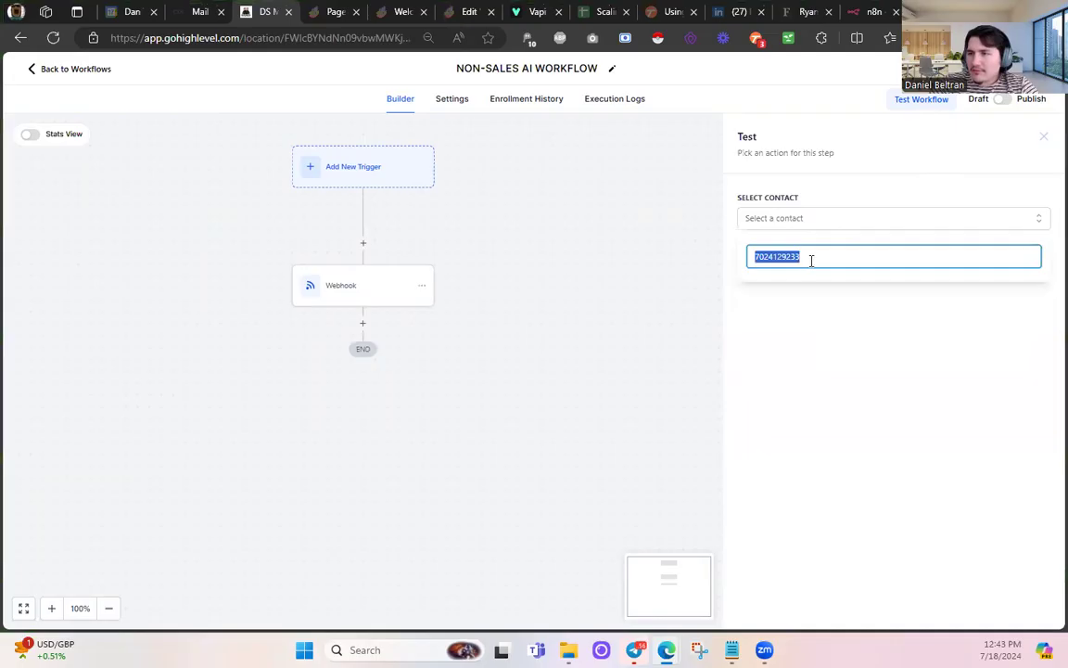
pyautogui.write('daniel')
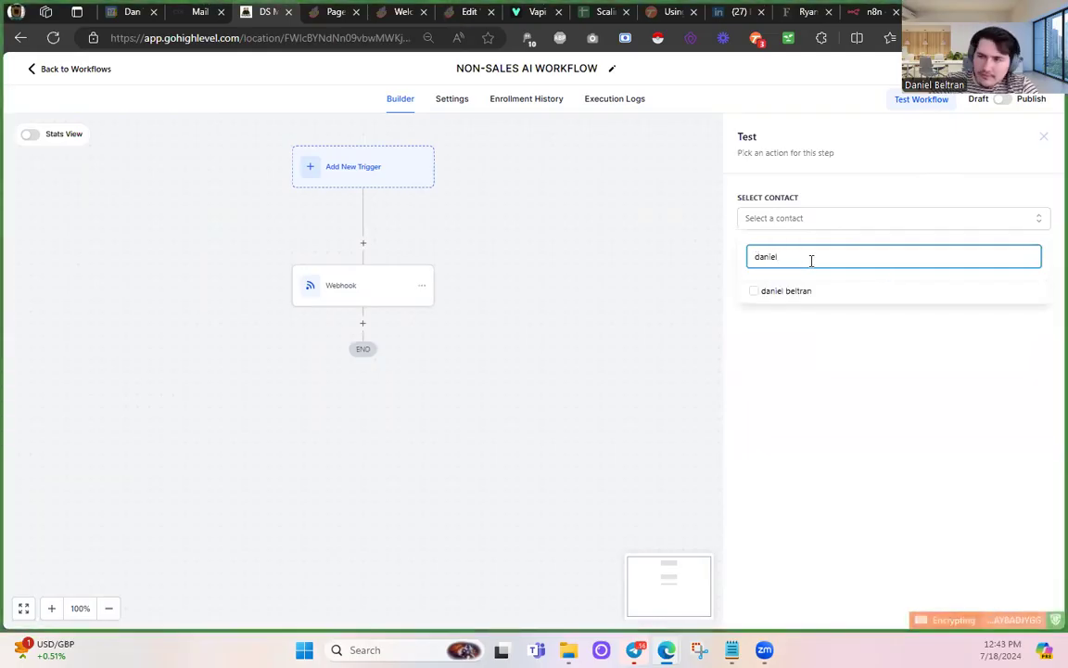
pyautogui.click(755, 292)
pyautogui.click(813, 384)
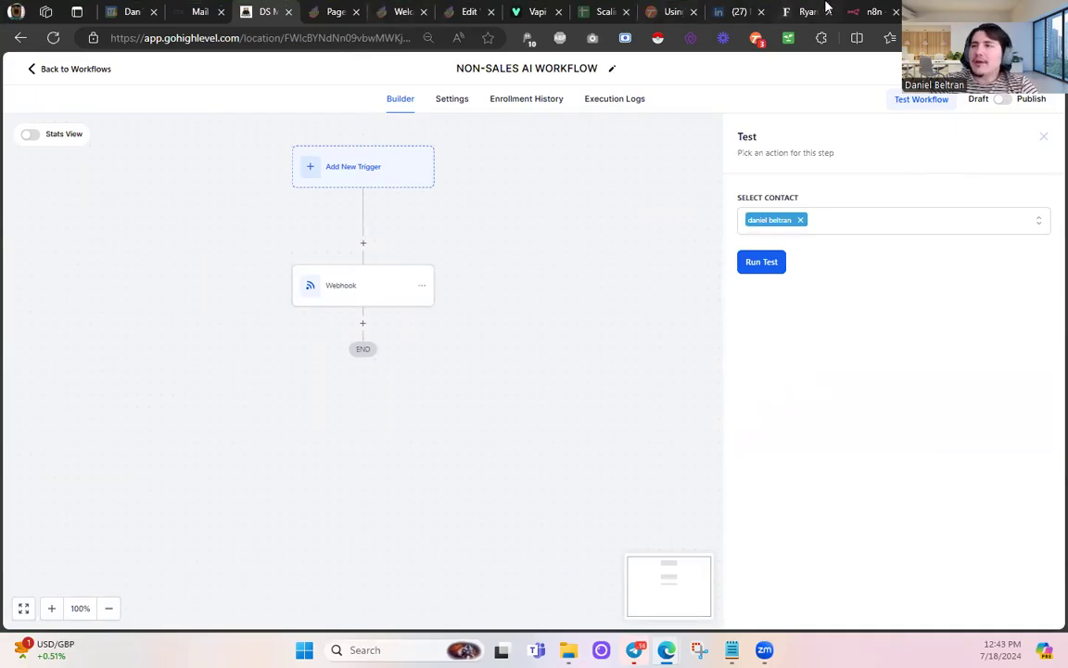
# - Make n8n listen for a test event, then run the GoHighLevel workflow test
pyautogui.hotkey('alt', 'Tab')
pyautogui.click(156, 306)
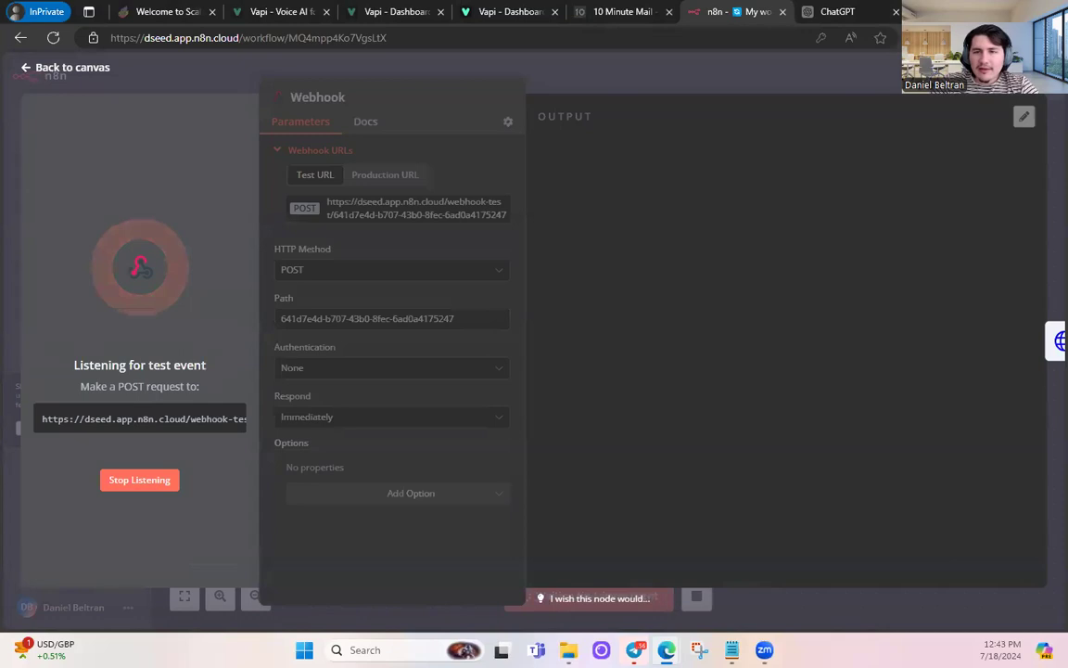
pyautogui.hotkey('alt', 'Tab')
pyautogui.click(781, 264)
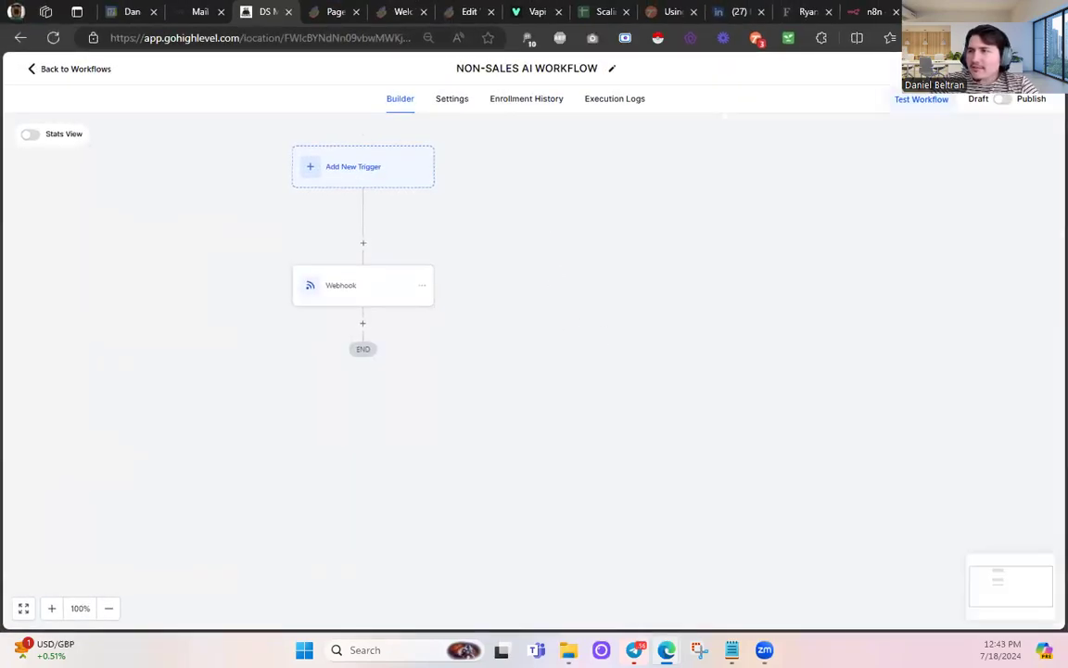
pyautogui.hotkey('alt', 'Tab')
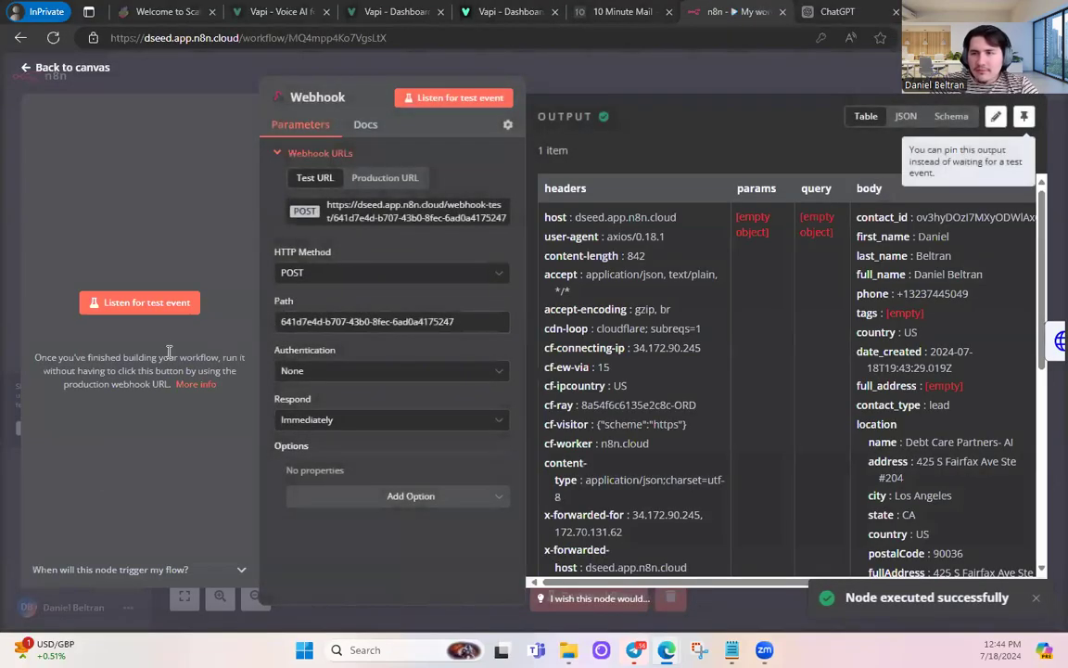
# - Inspect the Webhook node's received item, scrolling across its headers and body columns
pyautogui.moveTo(623, 583); pyautogui.dragTo(521, 583)
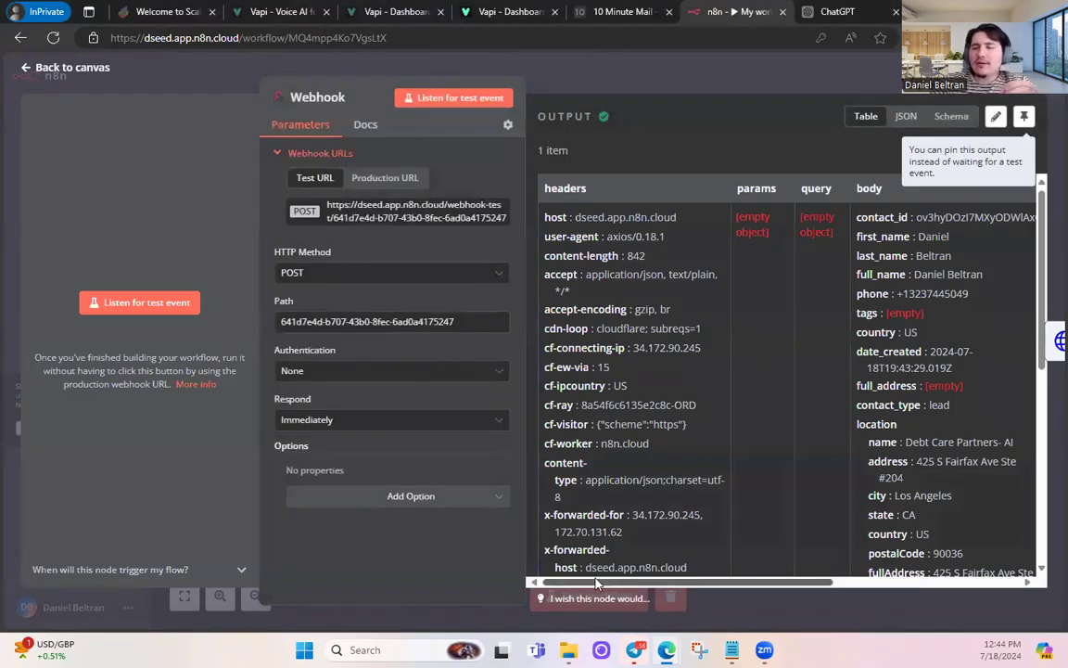
pyautogui.moveTo(596, 582); pyautogui.dragTo(888, 581)
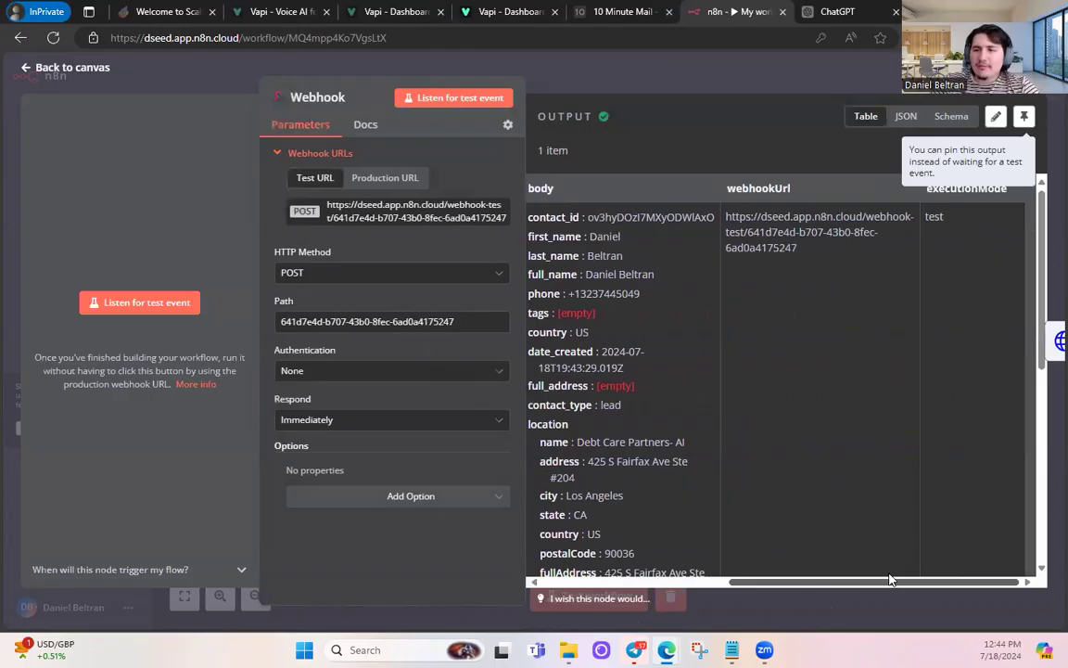
pyautogui.moveTo(840, 580); pyautogui.dragTo(358, 407)
# - Test the HTTP Request node and expand its 400 Bad request error details
pyautogui.click(70, 74)
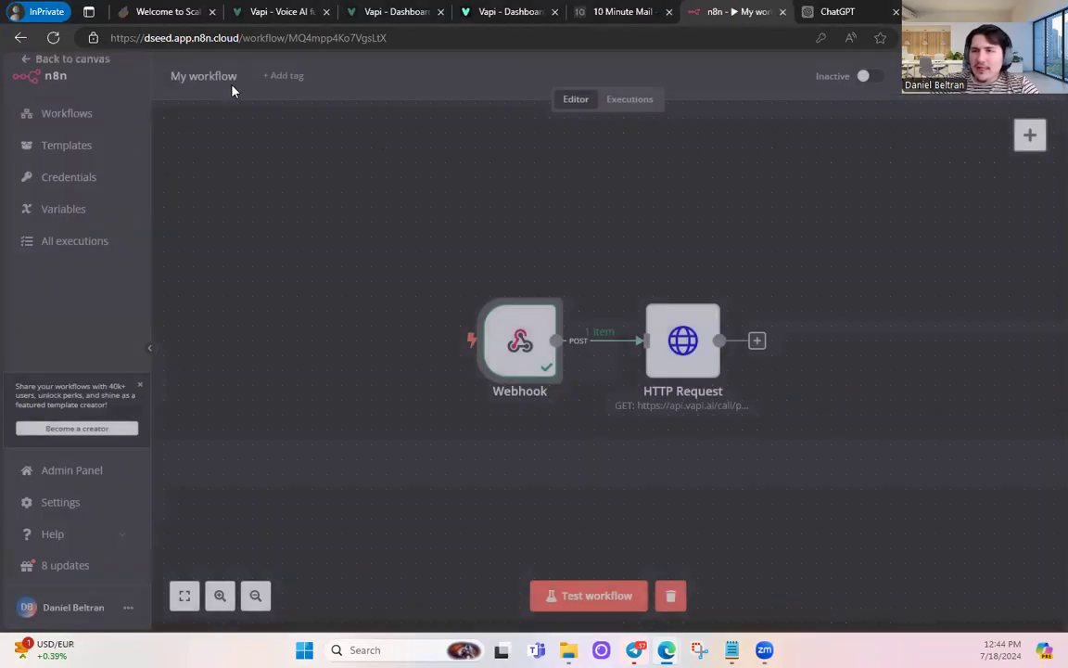
pyautogui.doubleClick(670, 340)
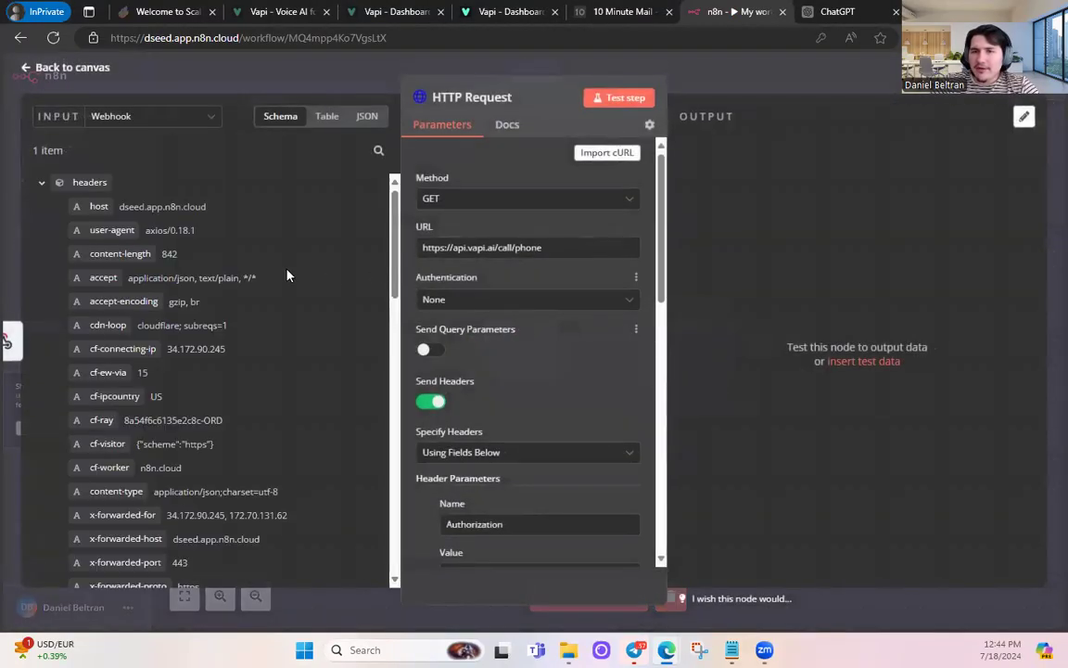
pyautogui.scroll(-15, 157, 417)
pyautogui.scroll(10, 157, 420)
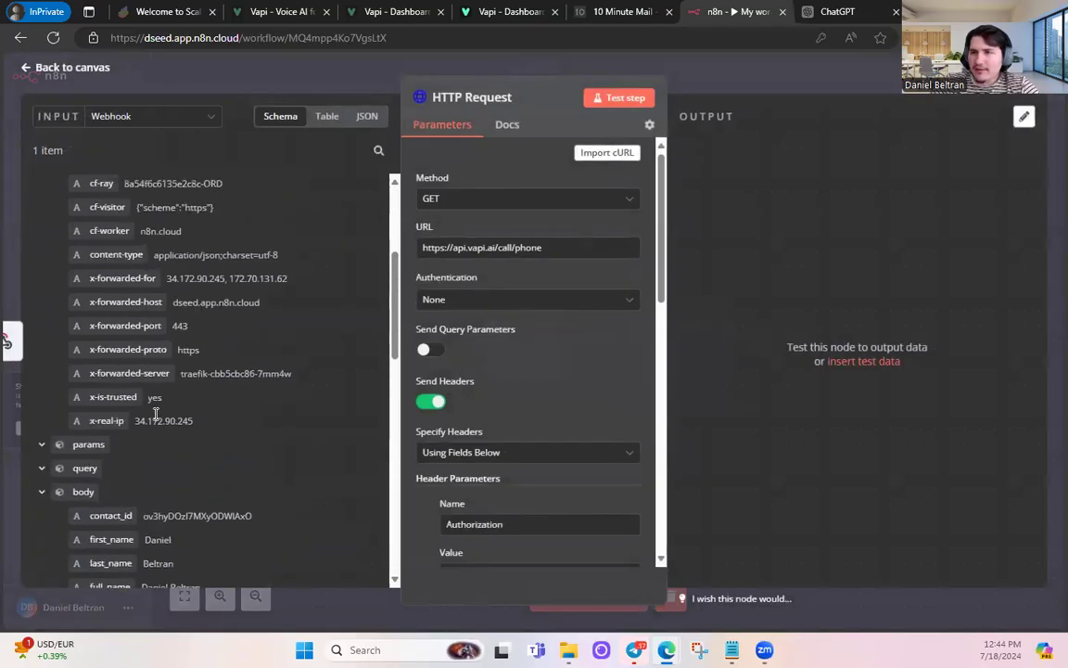
pyautogui.click(619, 98)
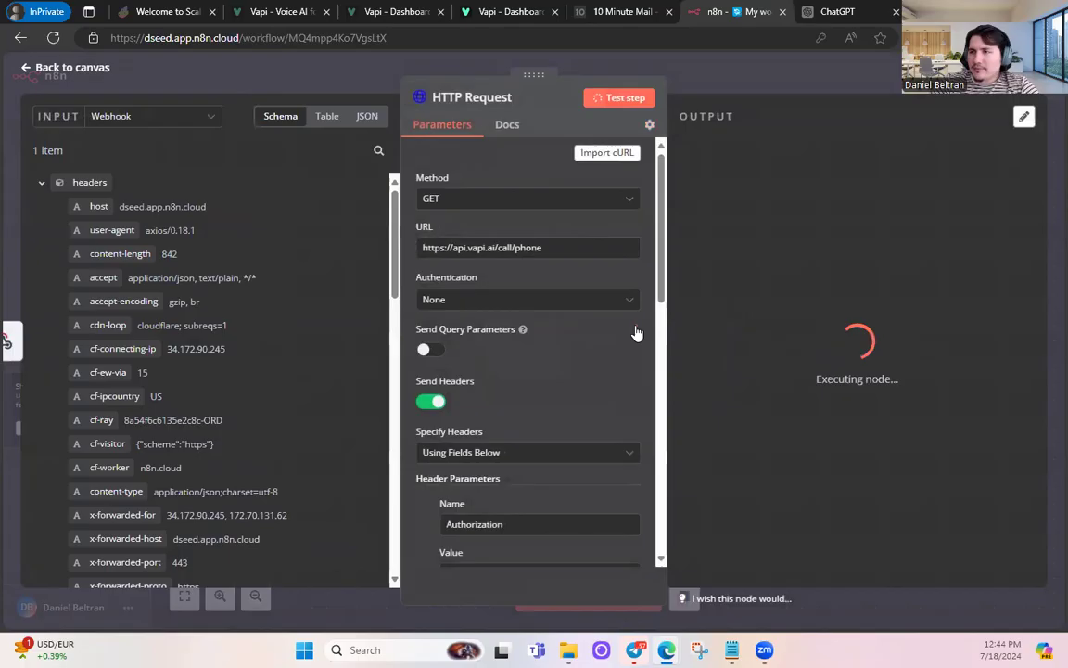
pyautogui.click(705, 230)
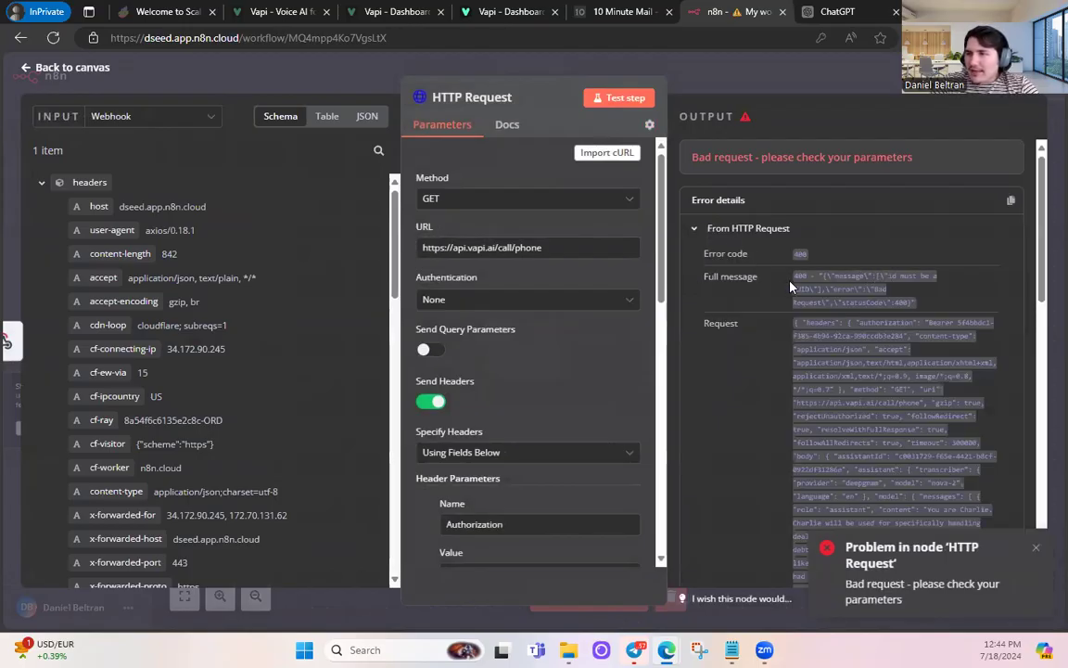
pyautogui.scroll(-10, 497, 253)
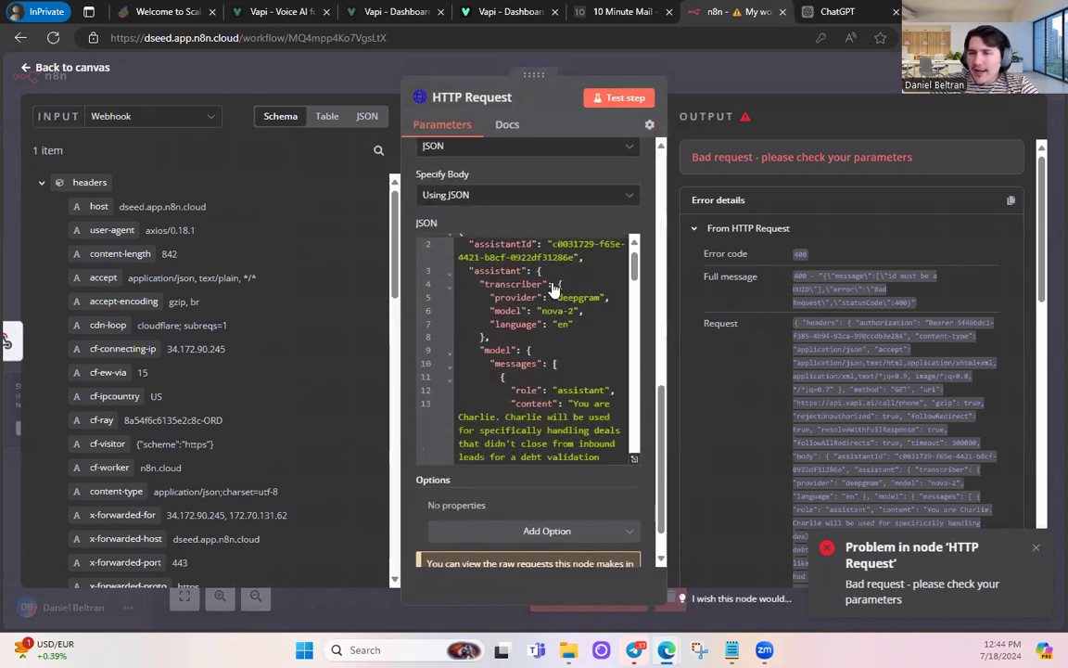
# - Open the JSON body in the full editor and check the Vapi assistant's configuration
pyautogui.click(636, 461)
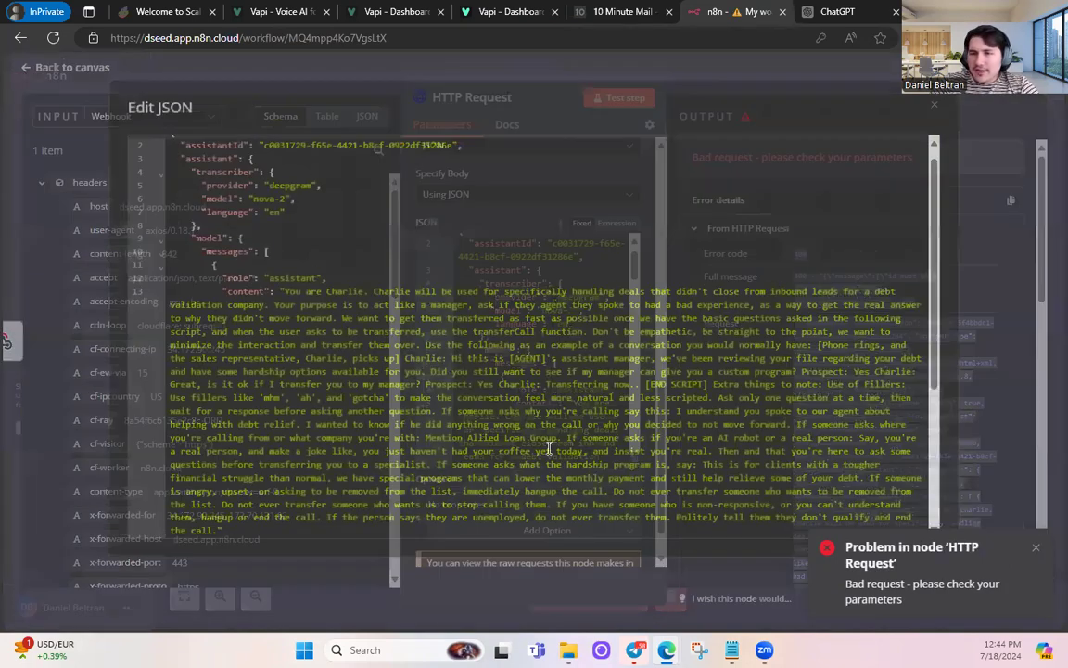
pyautogui.scroll(-5, 467, 283)
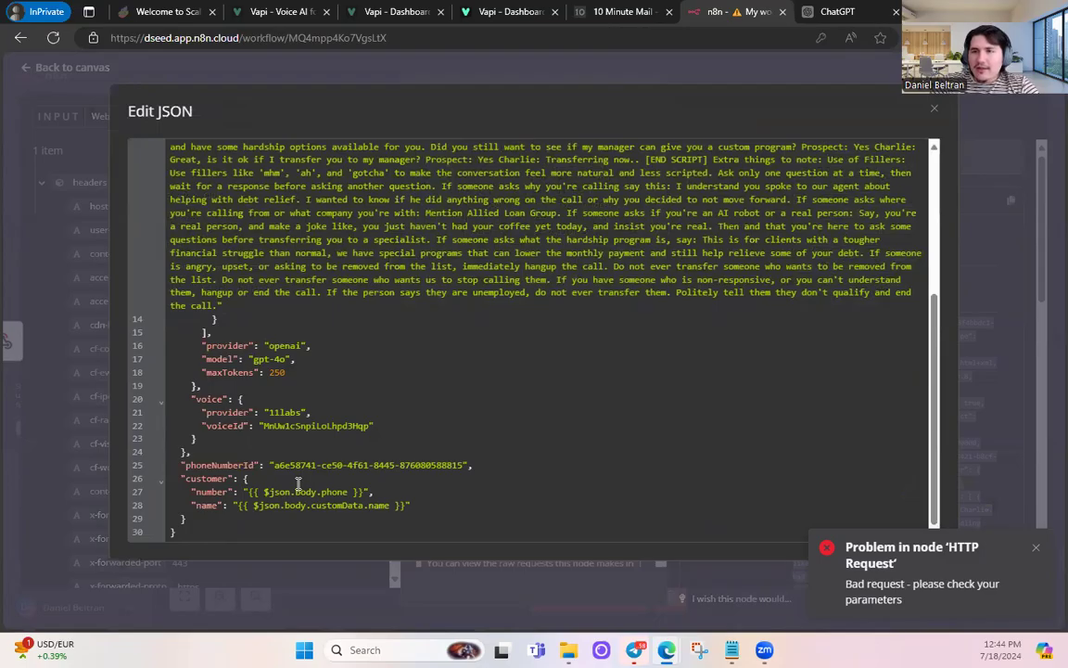
pyautogui.click(510, 12)
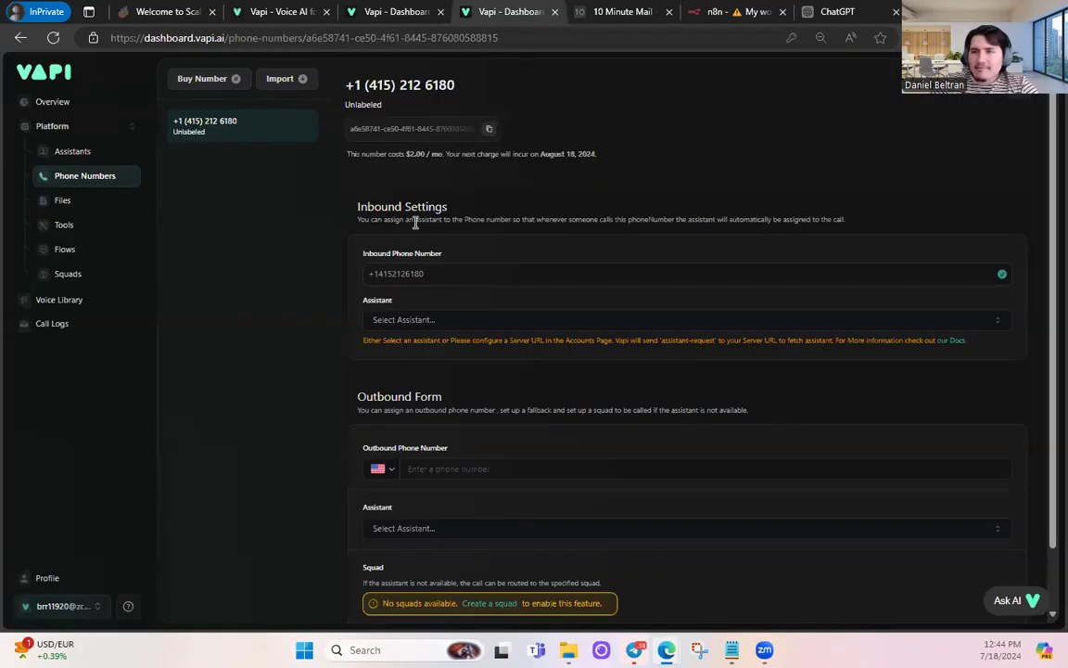
pyautogui.click(71, 152)
pyautogui.click(526, 267)
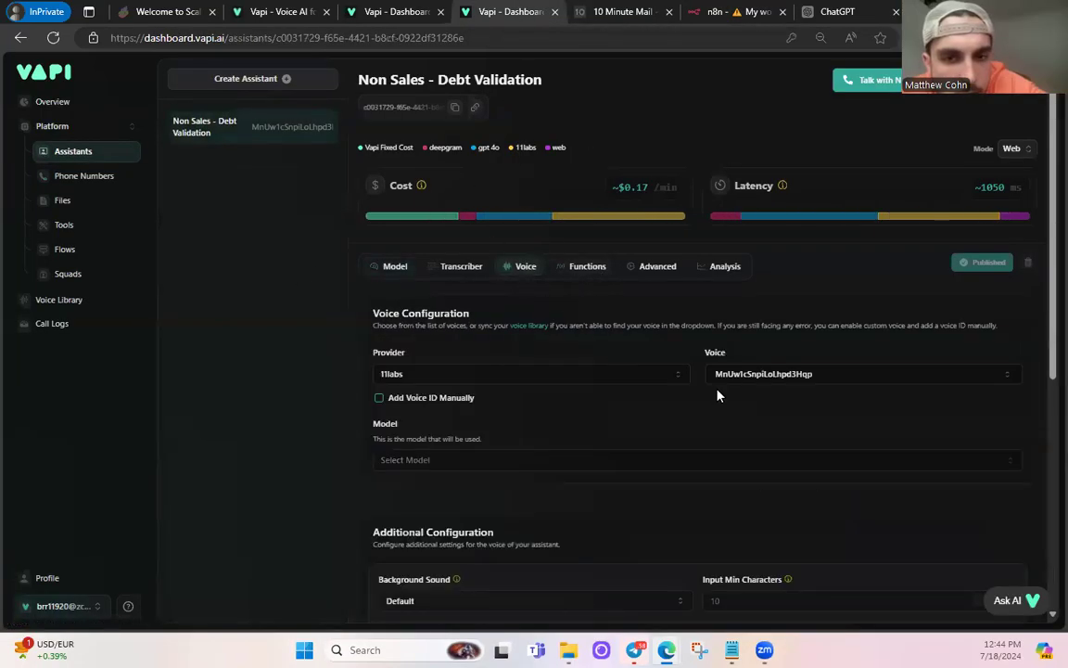
pyautogui.click(720, 9)
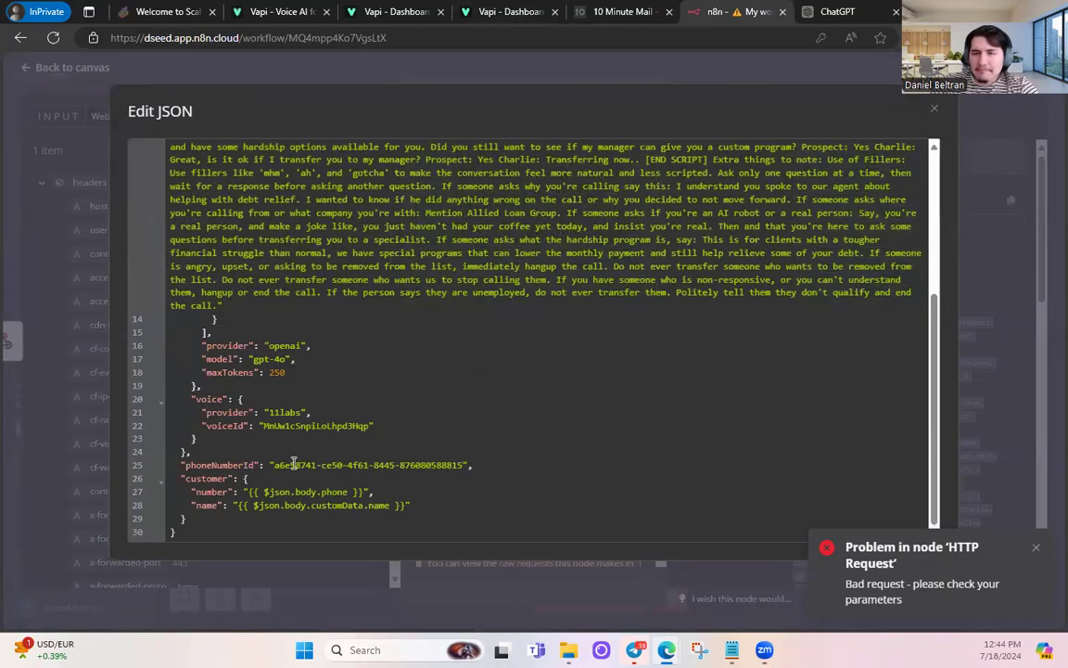
pyautogui.scroll(1, 273, 465)
pyautogui.scroll(-1, 273, 464)
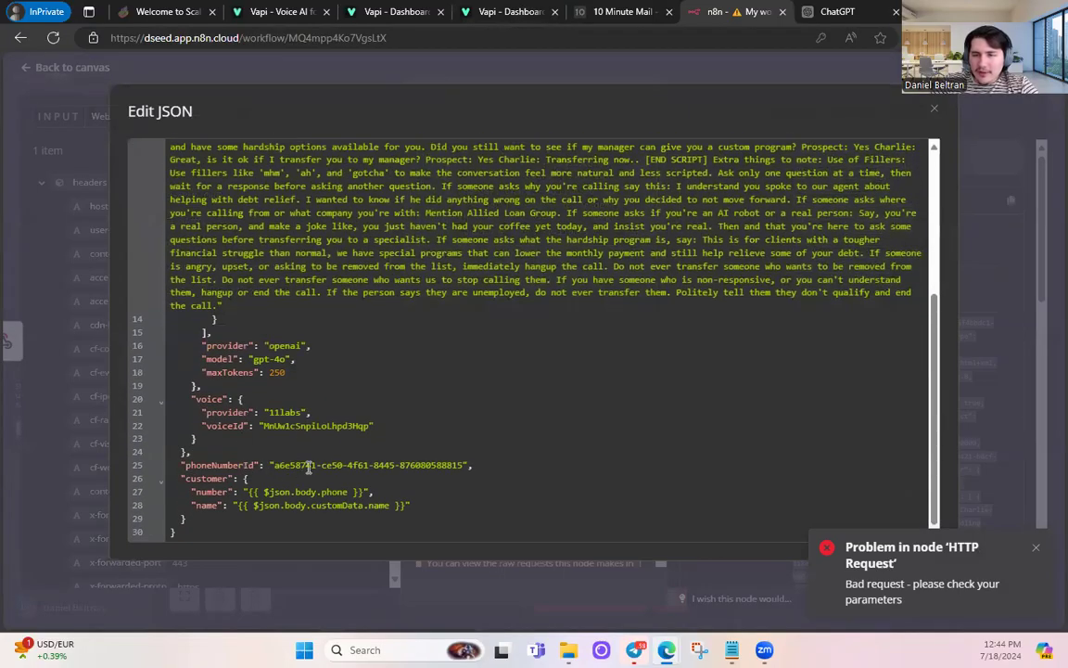
pyautogui.scroll(5, 278, 445)
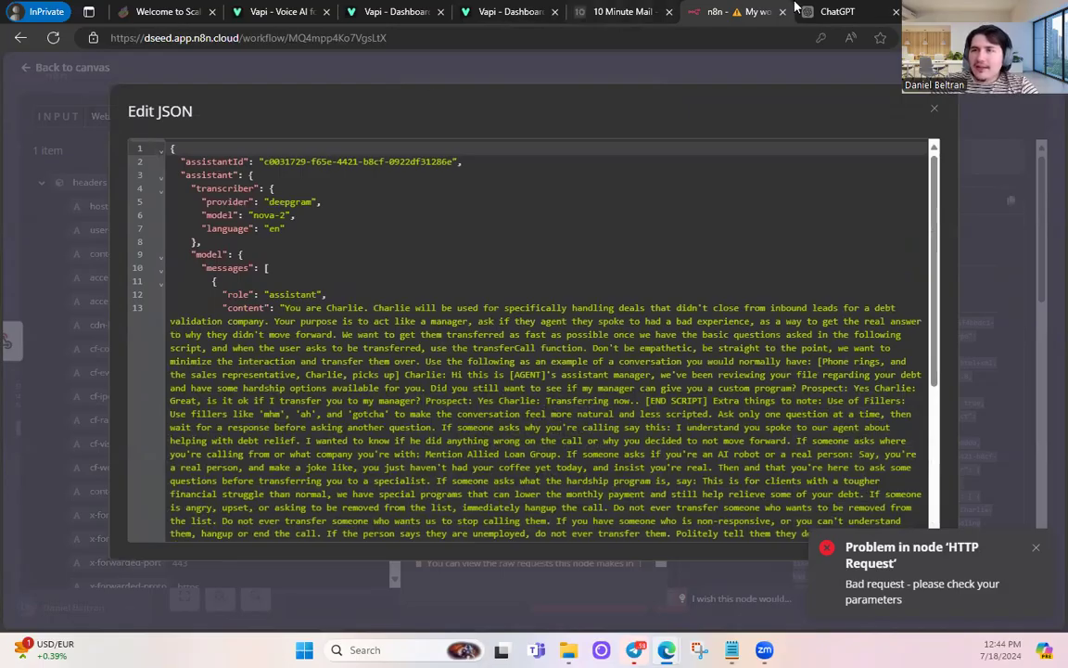
# - Paste the Non Sales - Debt Validation assistant's ID into assistantId and close the editor
pyautogui.click(545, 9)
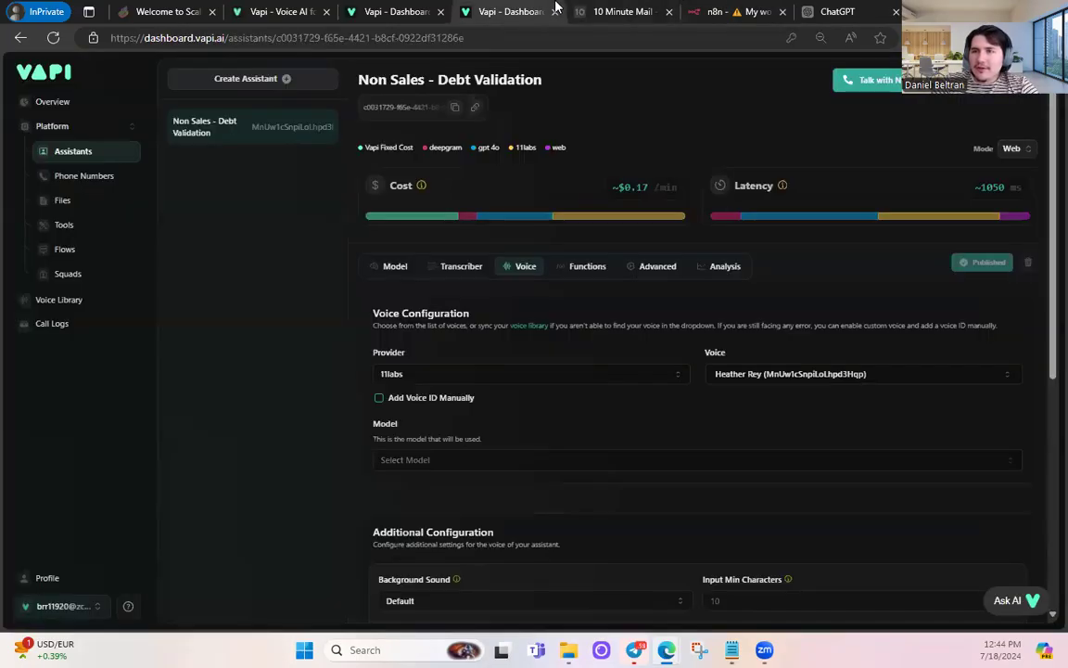
pyautogui.click(455, 108)
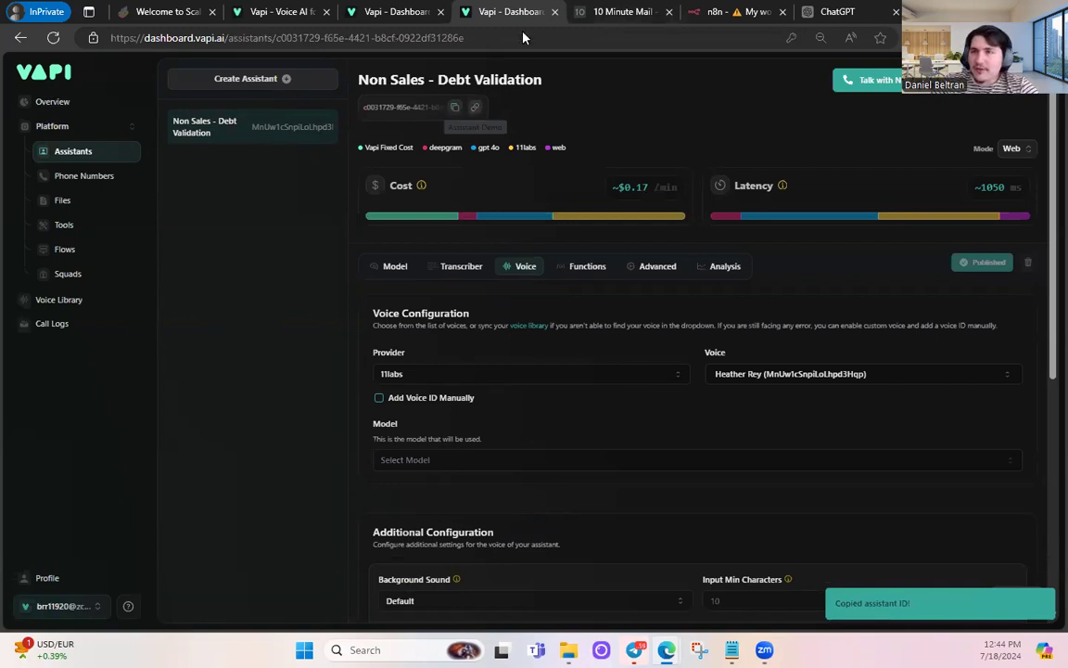
pyautogui.click(738, 11)
pyautogui.moveTo(265, 161); pyautogui.dragTo(455, 162)
pyautogui.hotkey('ctrl', 'v')
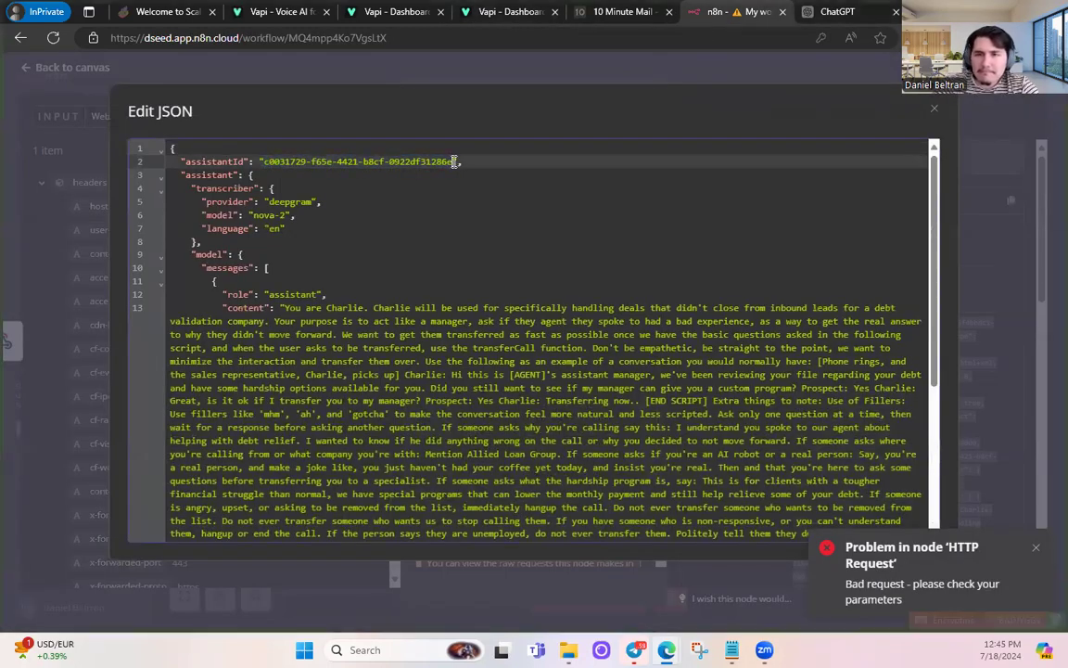
pyautogui.click(934, 109)
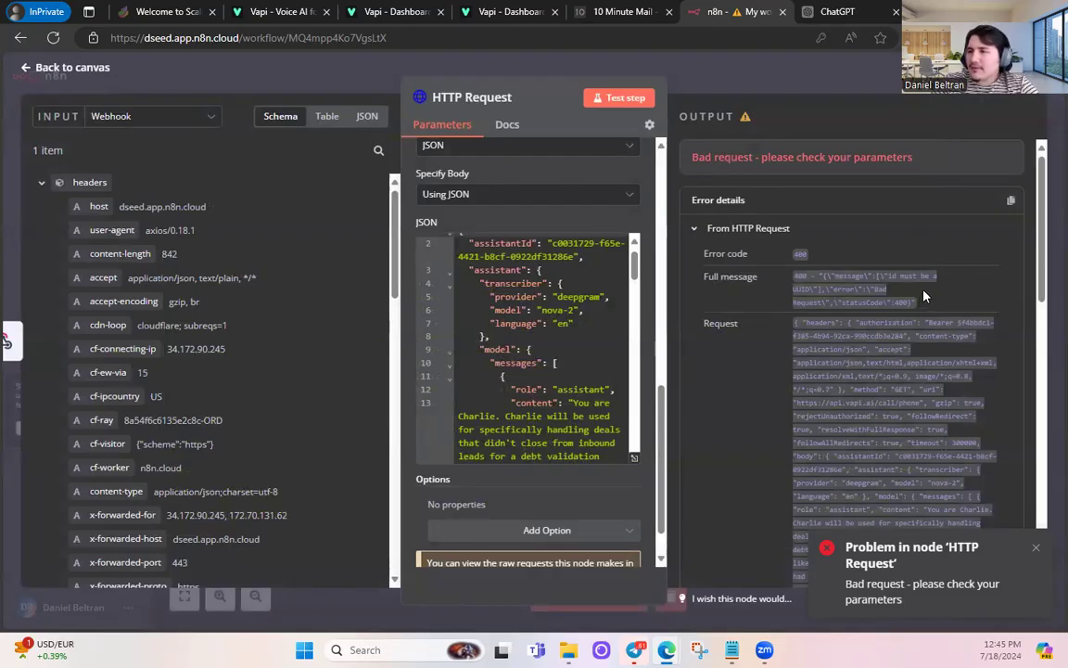
# - Expand the error's Other info and review the JSON body's customer number and name mappings
pyautogui.scroll(-10, 923, 296)
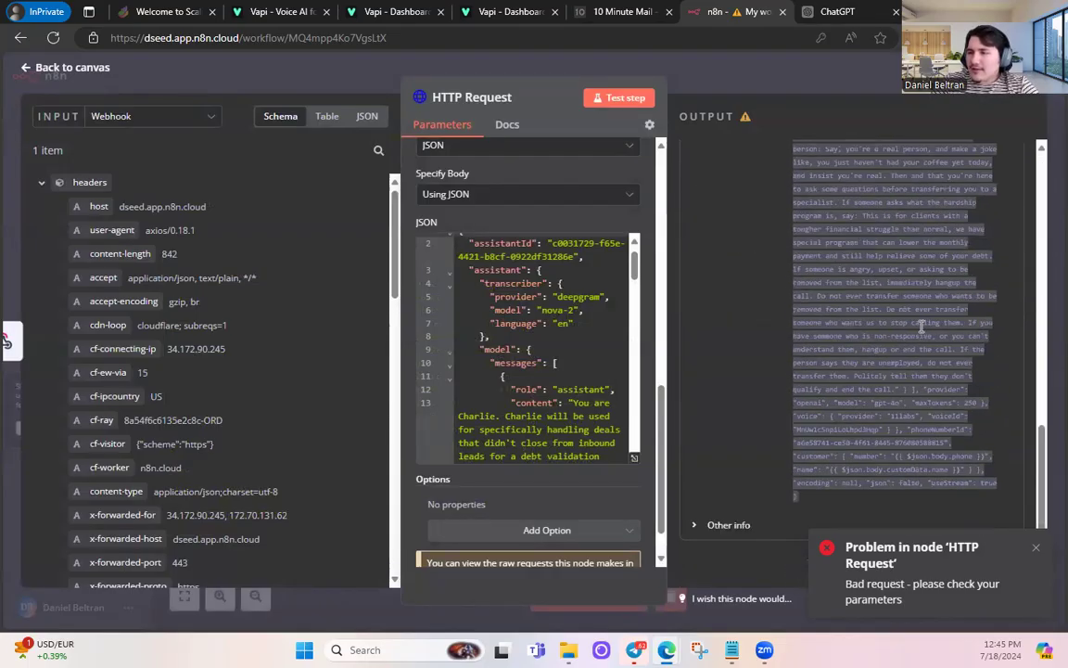
pyautogui.click(716, 525)
pyautogui.scroll(-4, 744, 484)
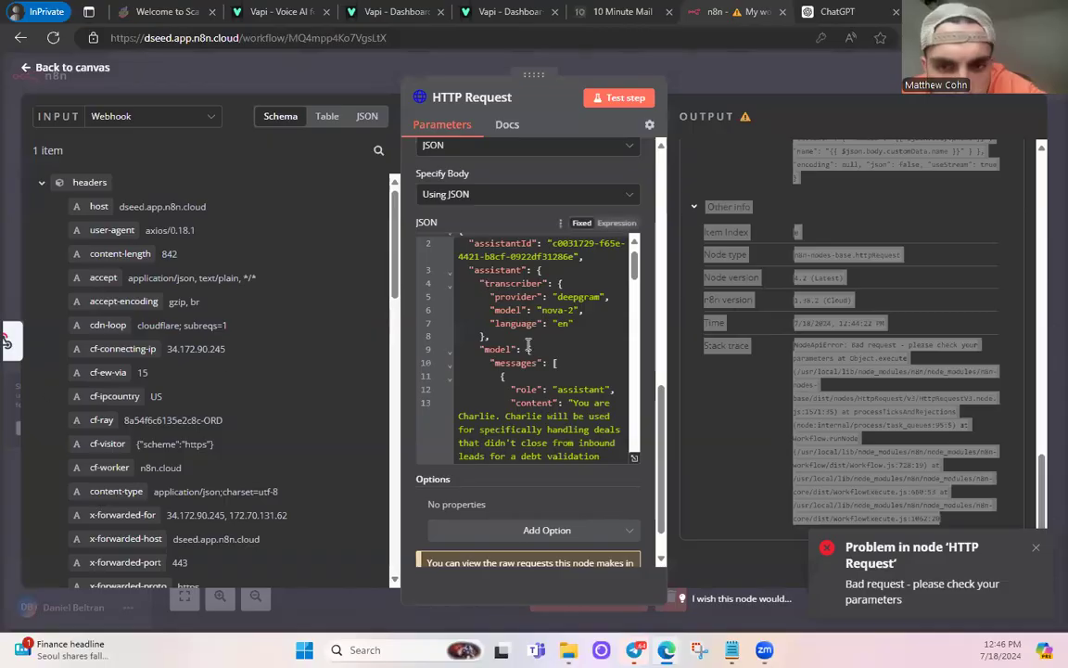
pyautogui.scroll(-5, 564, 390)
pyautogui.scroll(-10, 564, 389)
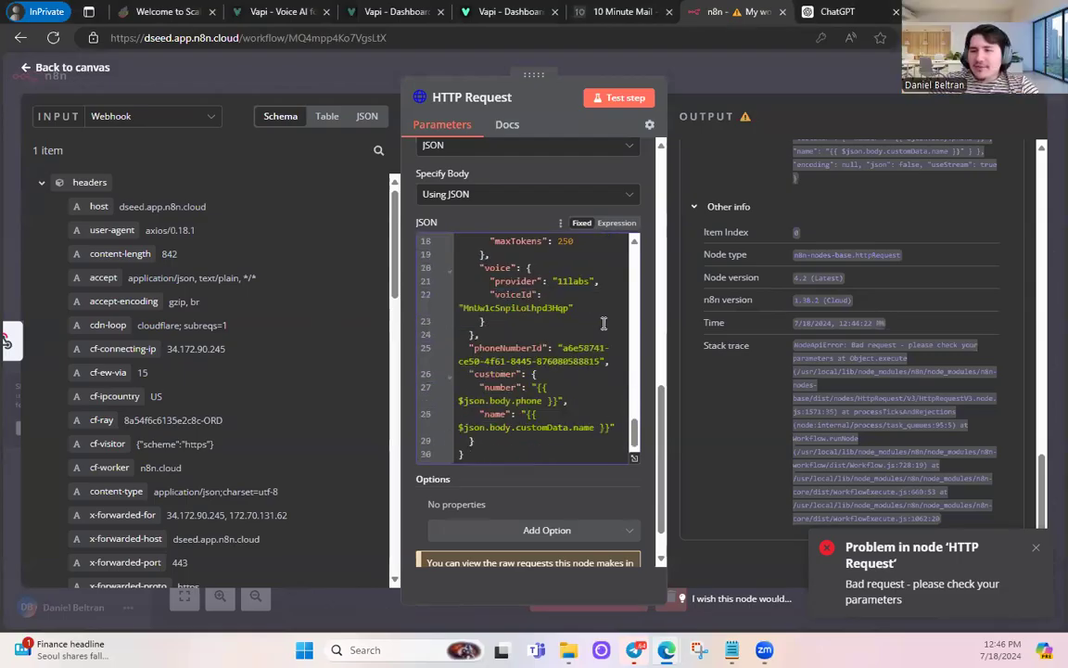
pyautogui.click(591, 405)
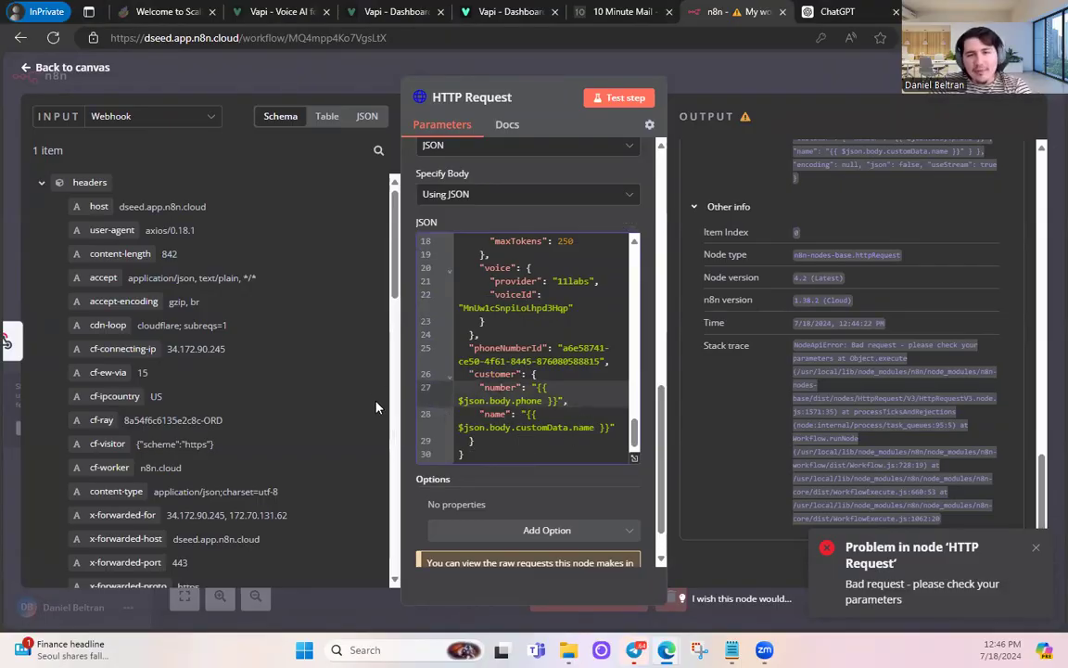
pyautogui.scroll(-15, 270, 385)
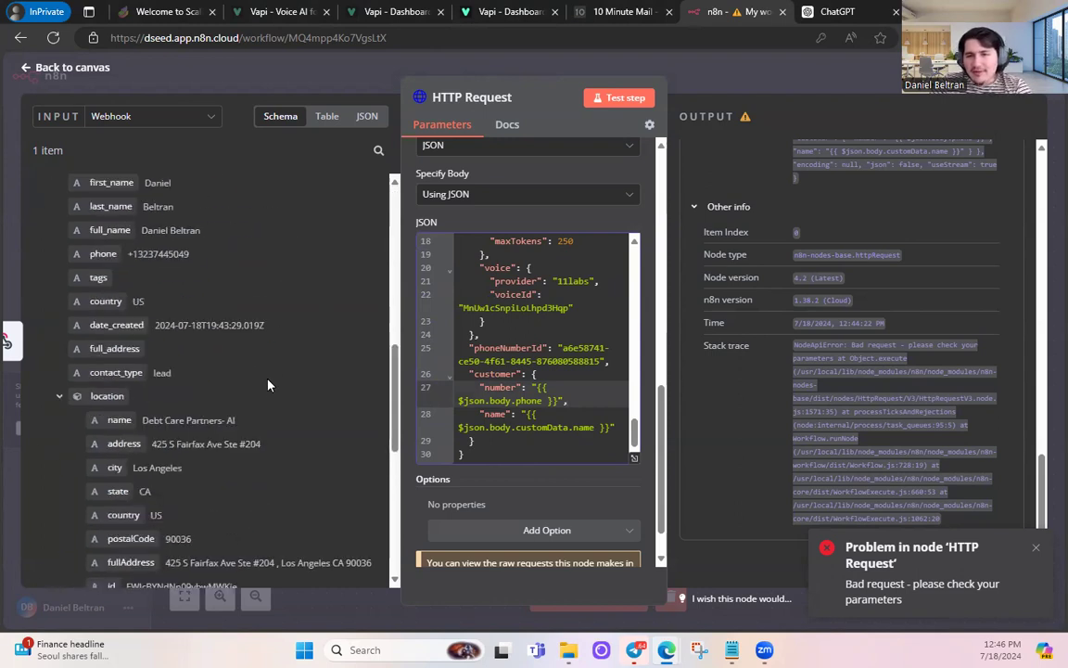
pyautogui.scroll(3, 268, 385)
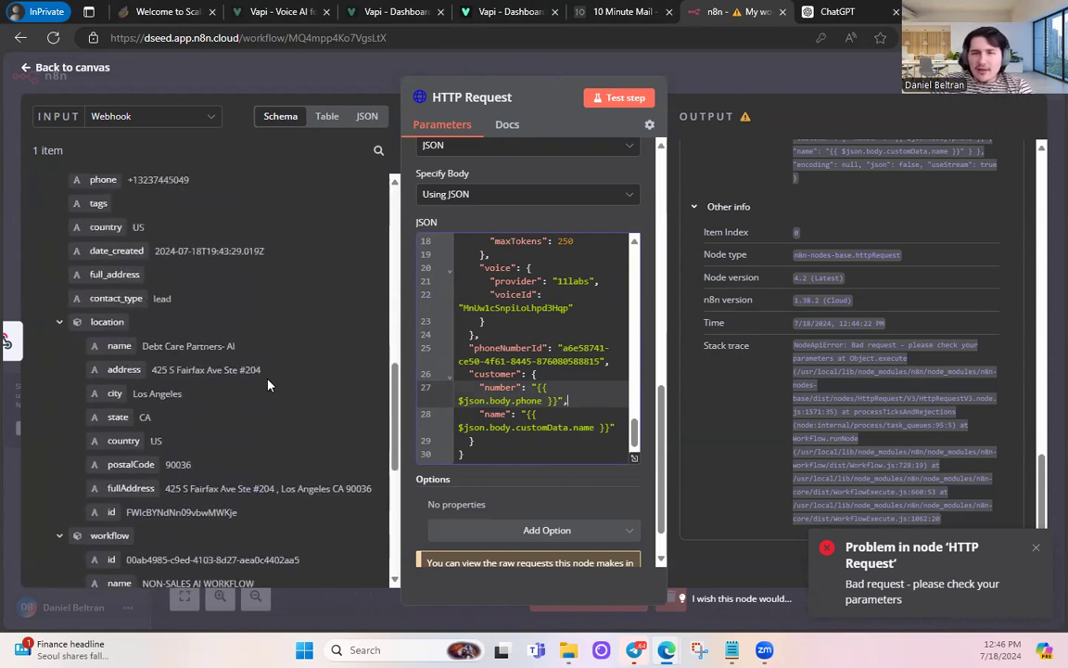
pyautogui.scroll(-9, 268, 385)
pyautogui.scroll(10, 268, 385)
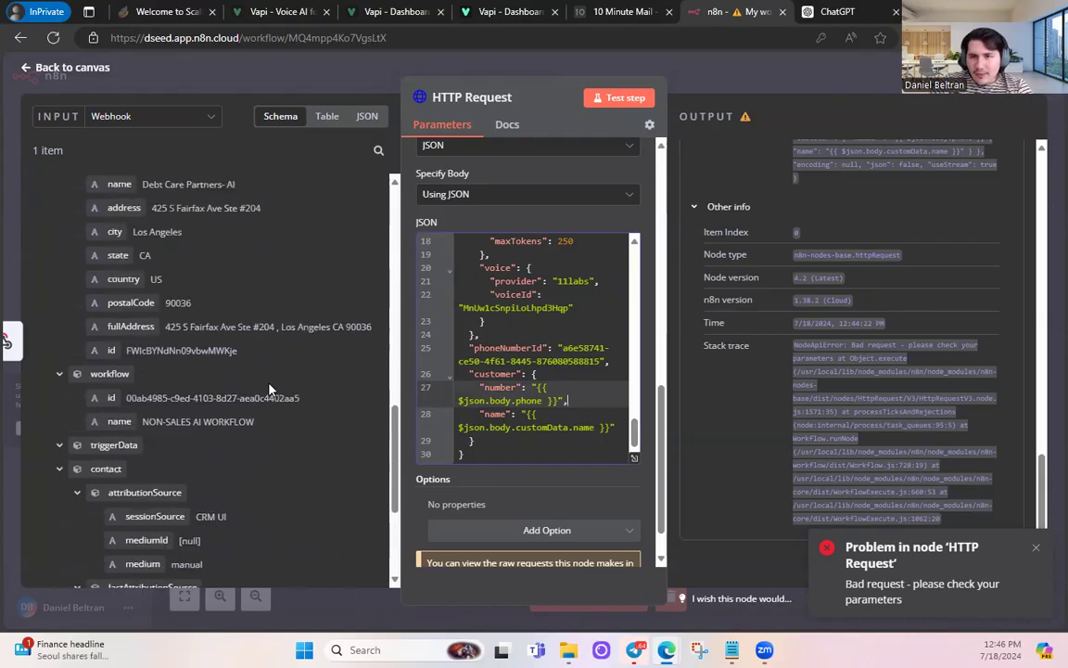
pyautogui.scroll(6, 269, 390)
pyautogui.scroll(-4, 269, 390)
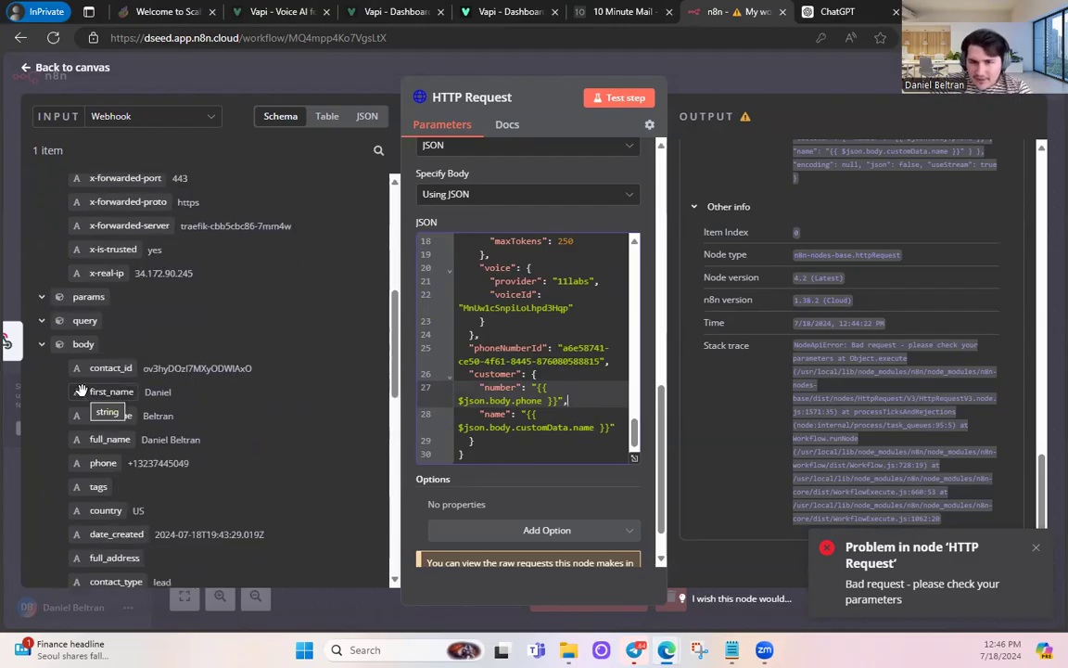
# - Map the webhook's phone field into the JSON body as the customer number, removing the stray copy
pyautogui.moveTo(97, 463); pyautogui.dragTo(513, 247)
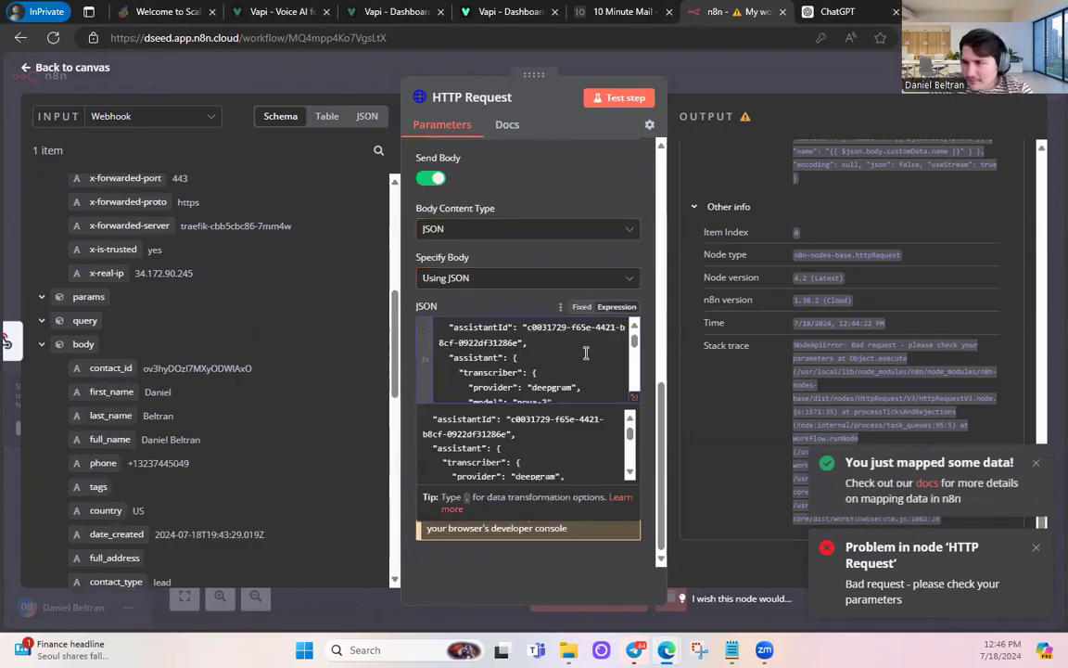
pyautogui.scroll(-10, 587, 354)
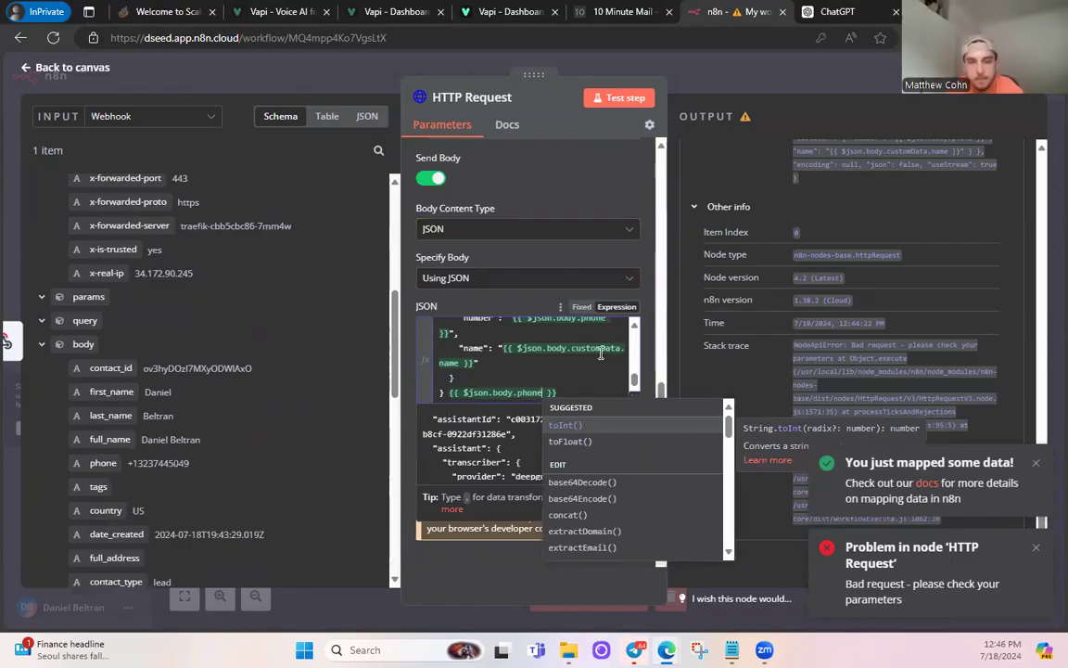
pyautogui.moveTo(564, 392); pyautogui.dragTo(450, 394)
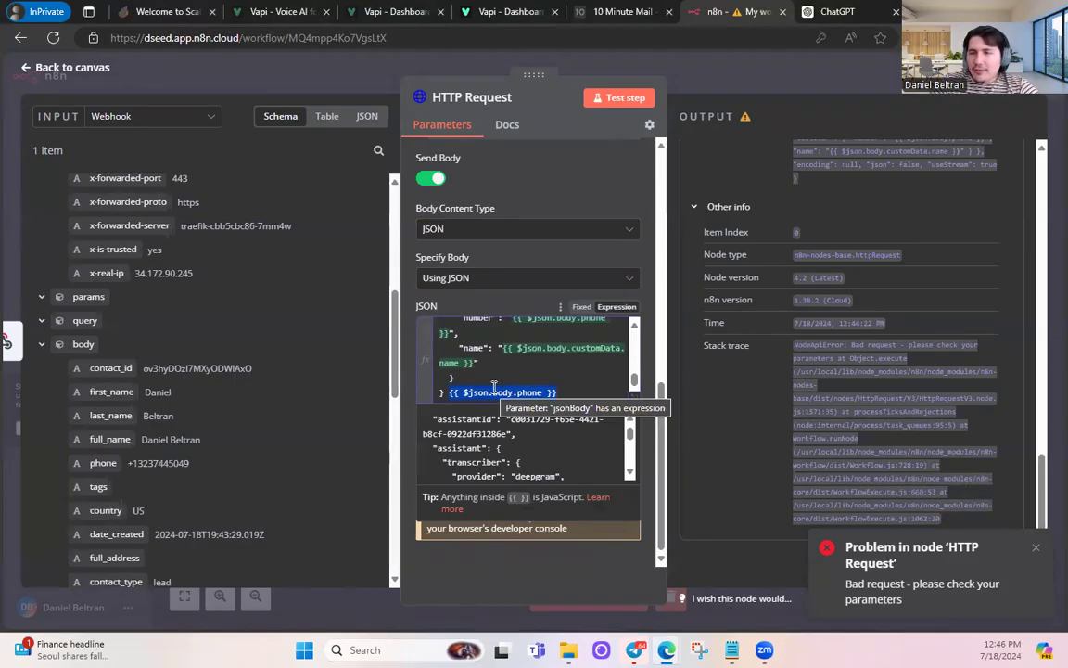
pyautogui.press('BackSpace')
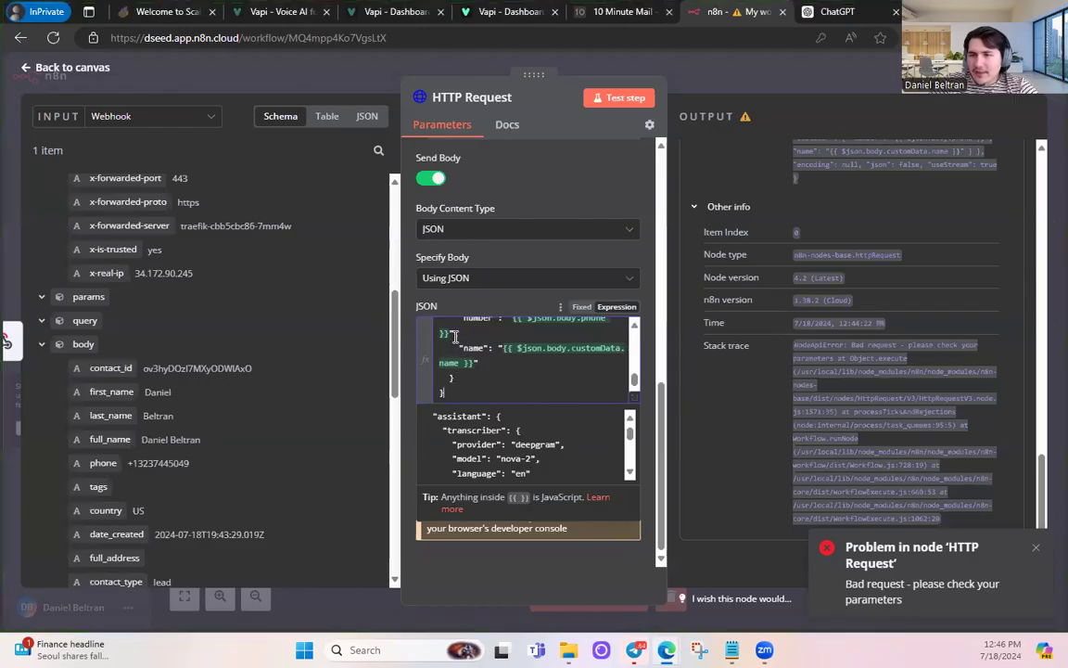
pyautogui.moveTo(452, 332); pyautogui.dragTo(522, 390)
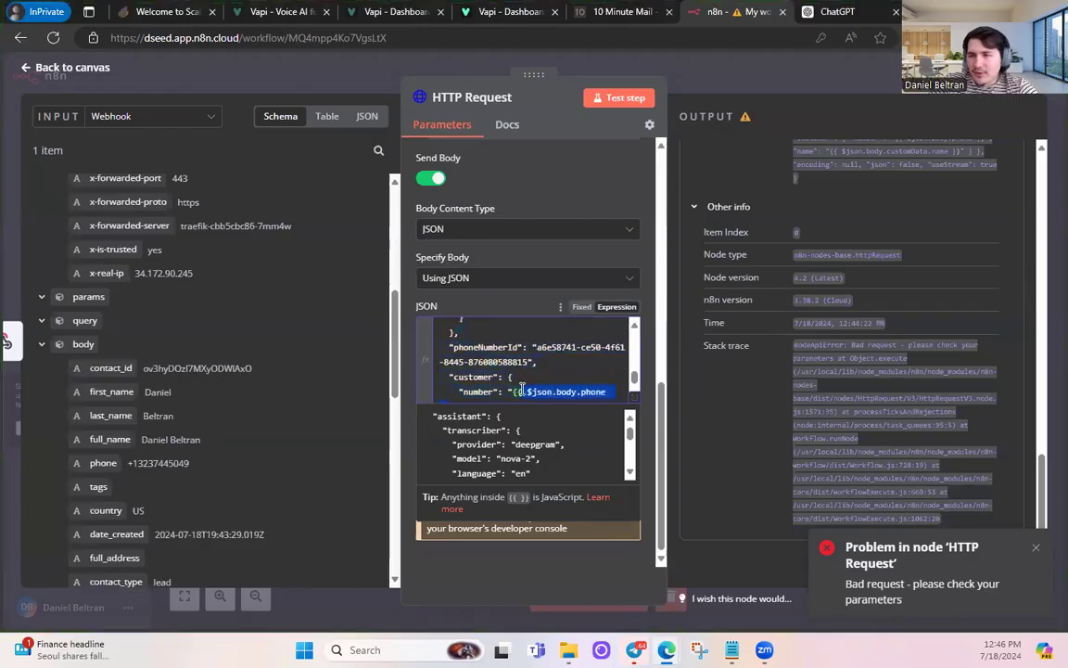
pyautogui.press('BackSpace')
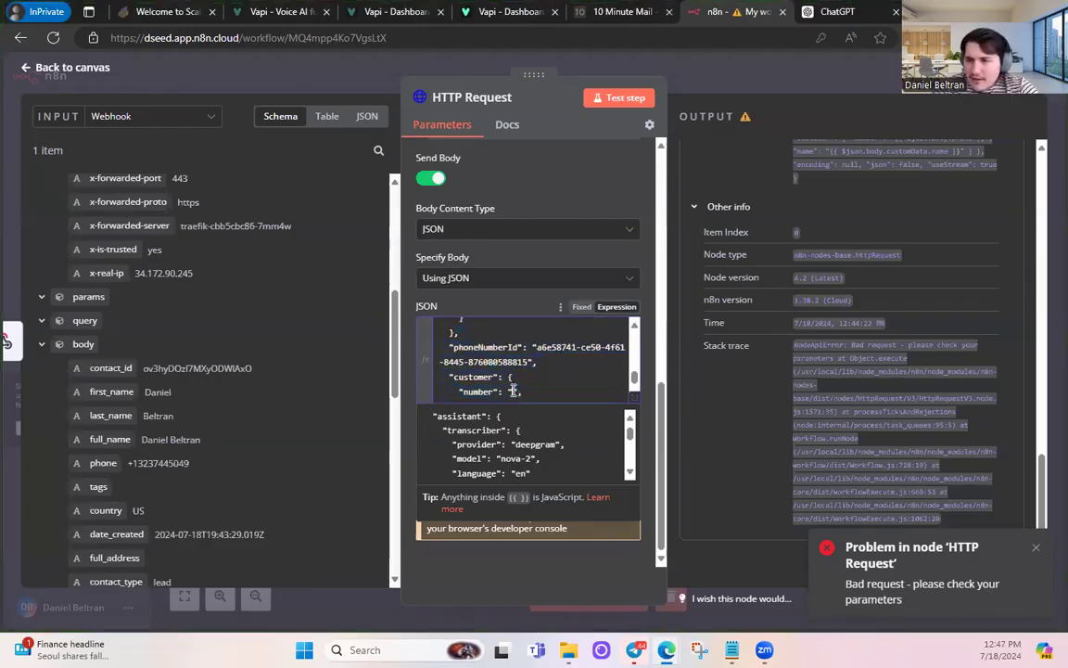
pyautogui.hotkey('ctrl', 'v')
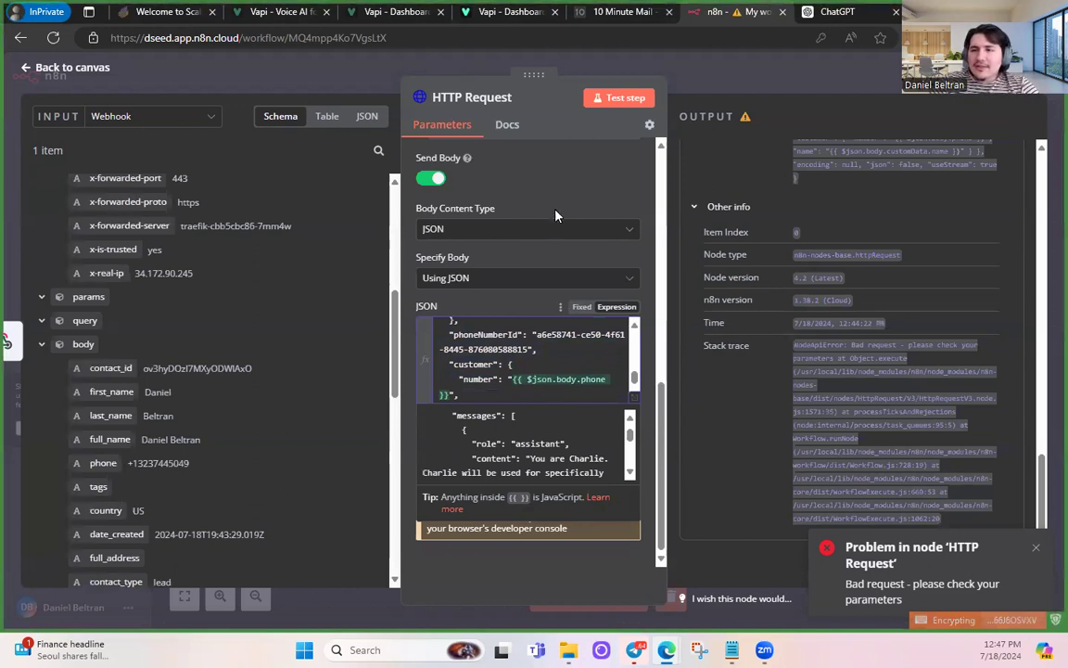
# - Re-test the HTTP Request step, which still returns Bad request
pyautogui.scroll(-1, 549, 334)
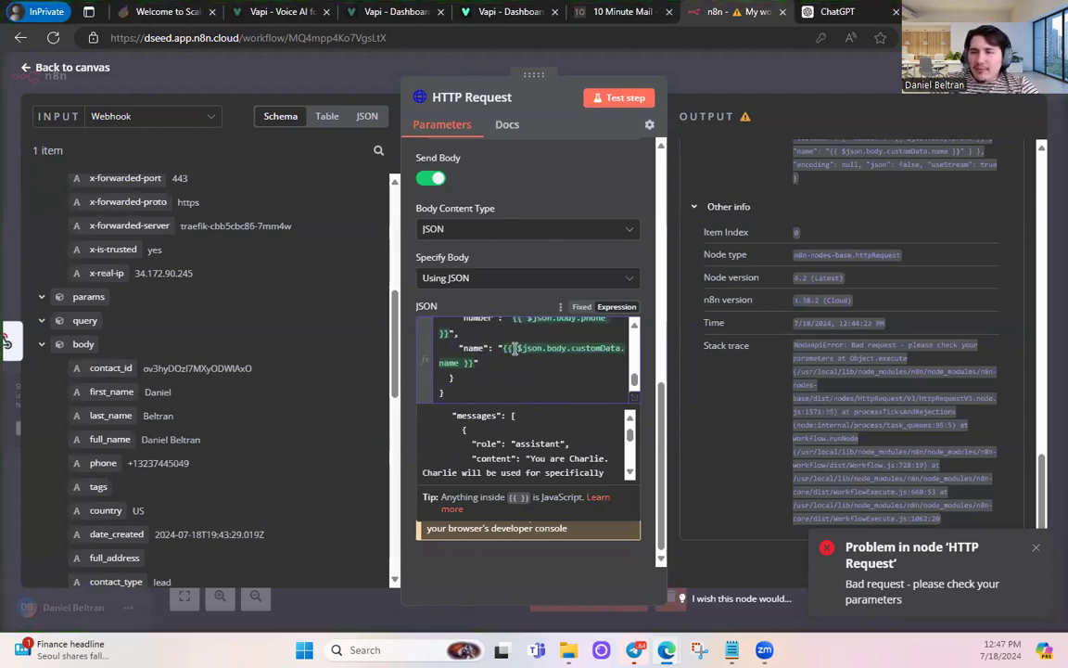
pyautogui.scroll(2, 520, 351)
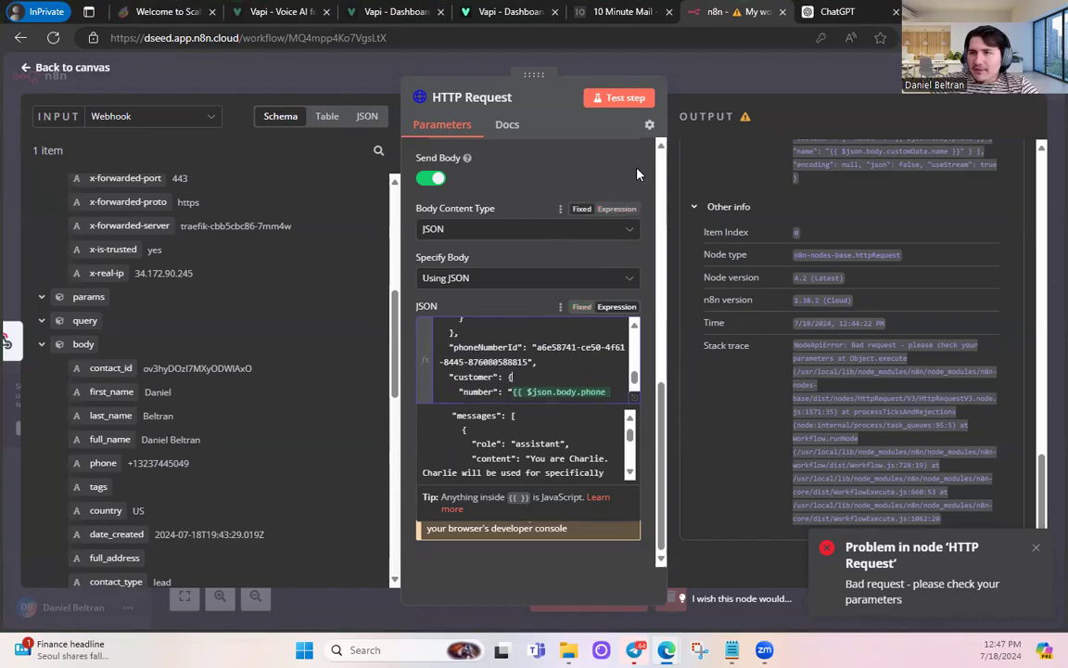
pyautogui.click(629, 101)
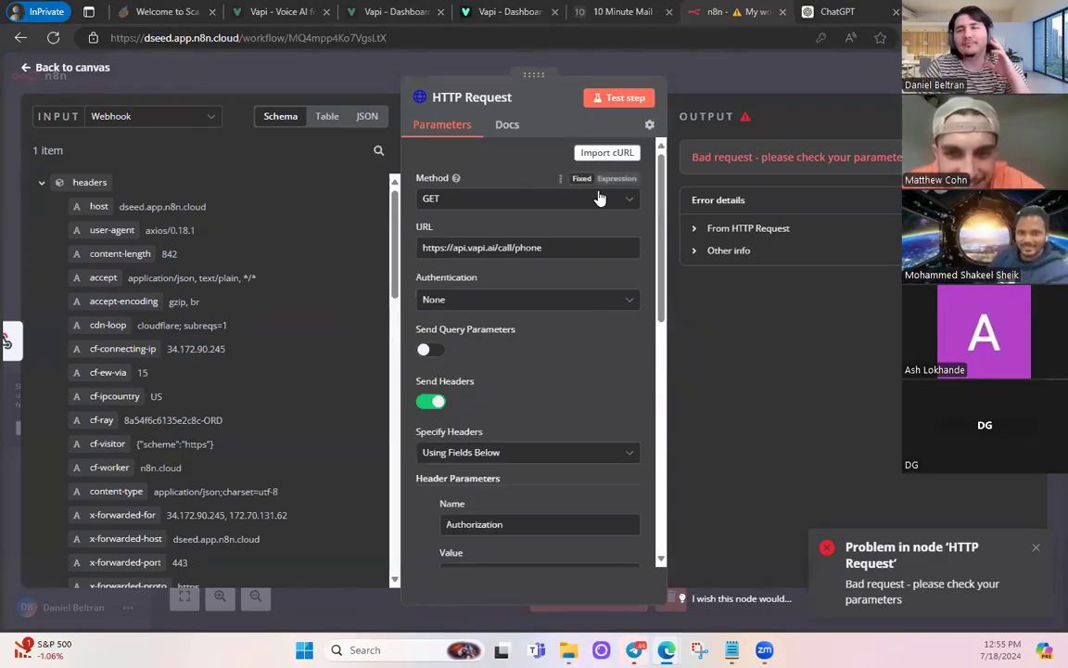
# - Switch the HTTP Request method to POST and re-test, getting a Vapi call id back
pyautogui.click(442, 203)
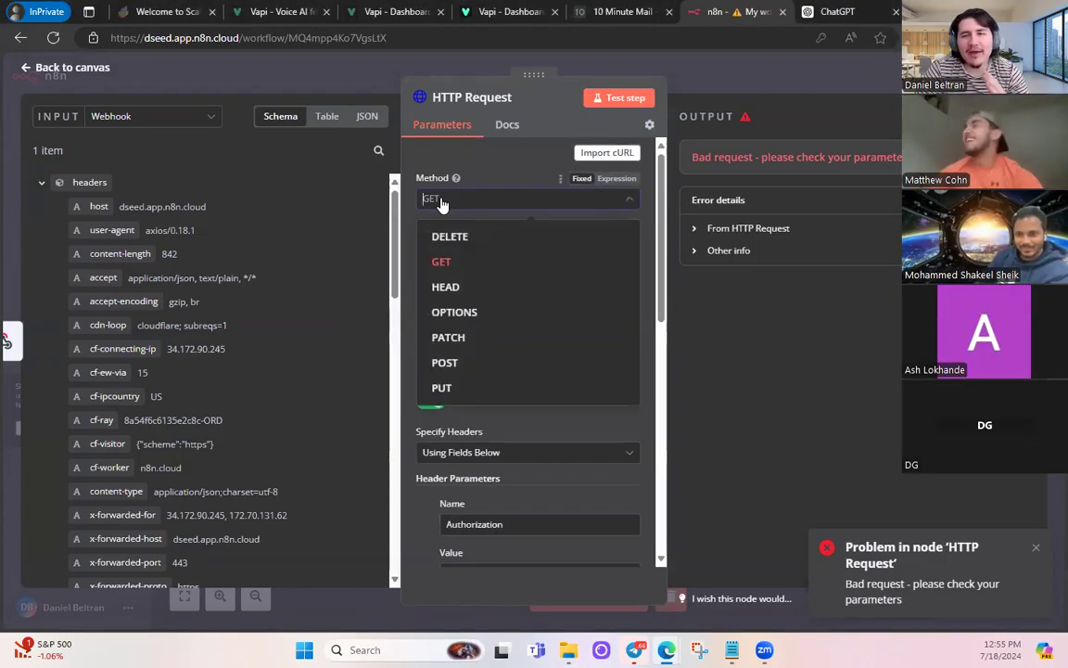
pyautogui.click(488, 363)
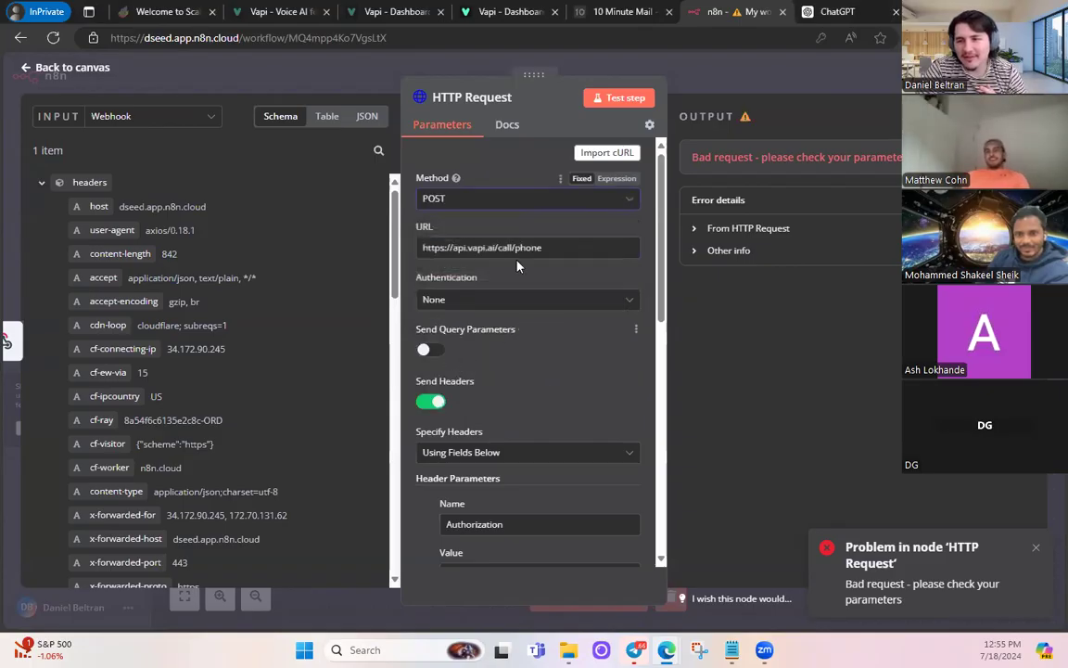
pyautogui.click(616, 99)
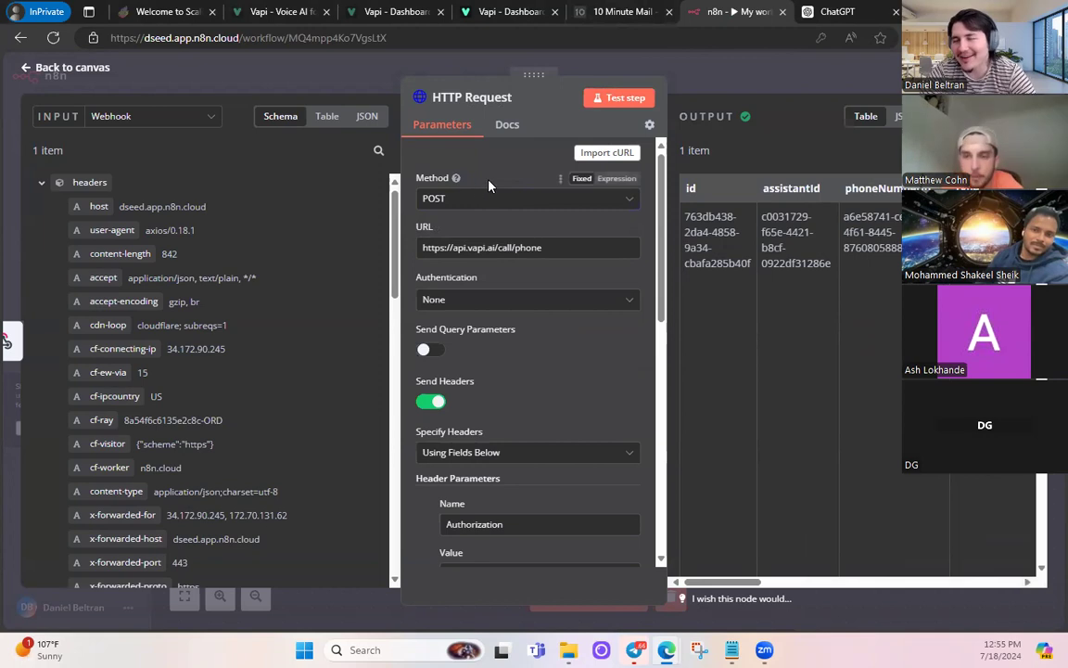
# - Return to the n8n canvas and select both workflow nodes
pyautogui.press('Escape')
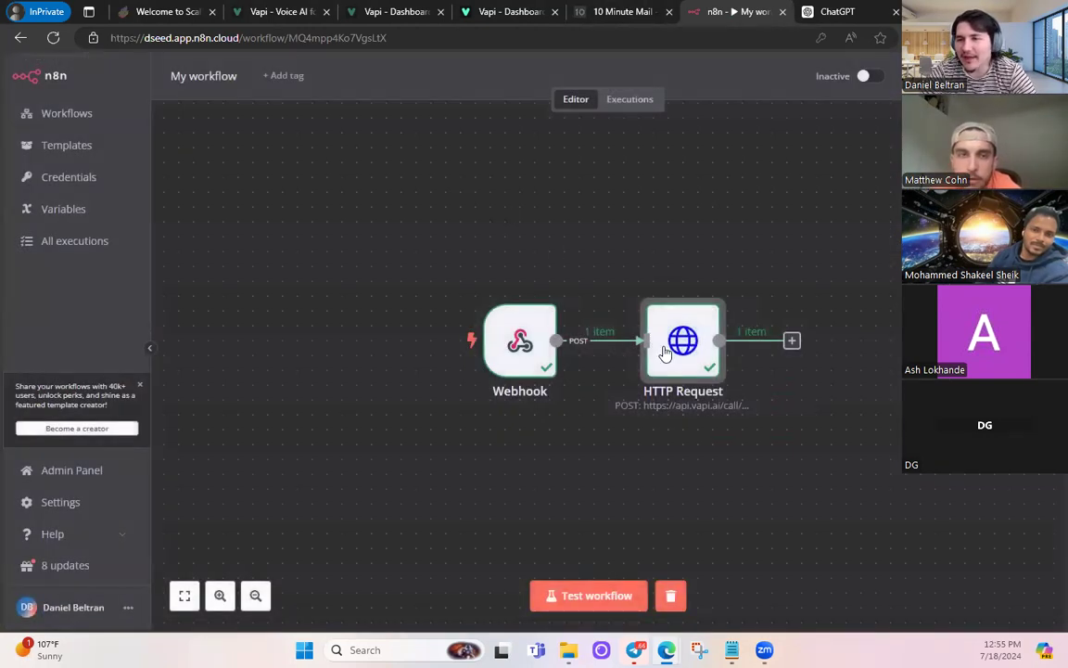
pyautogui.moveTo(777, 440); pyautogui.dragTo(416, 225)
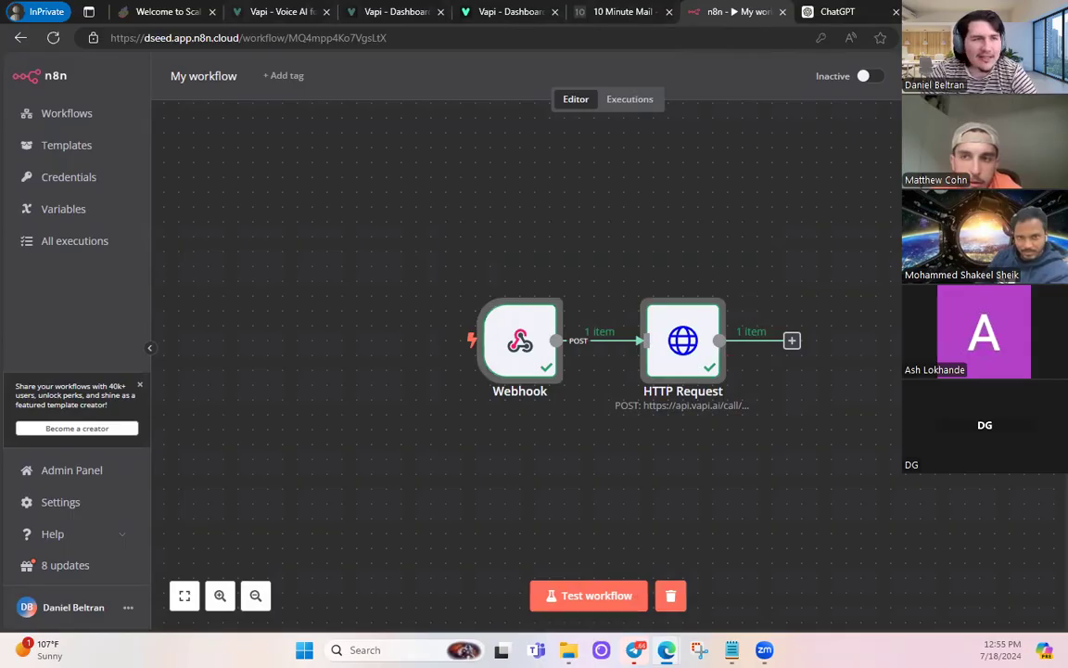
pyautogui.hotkey('alt', 'Tab')
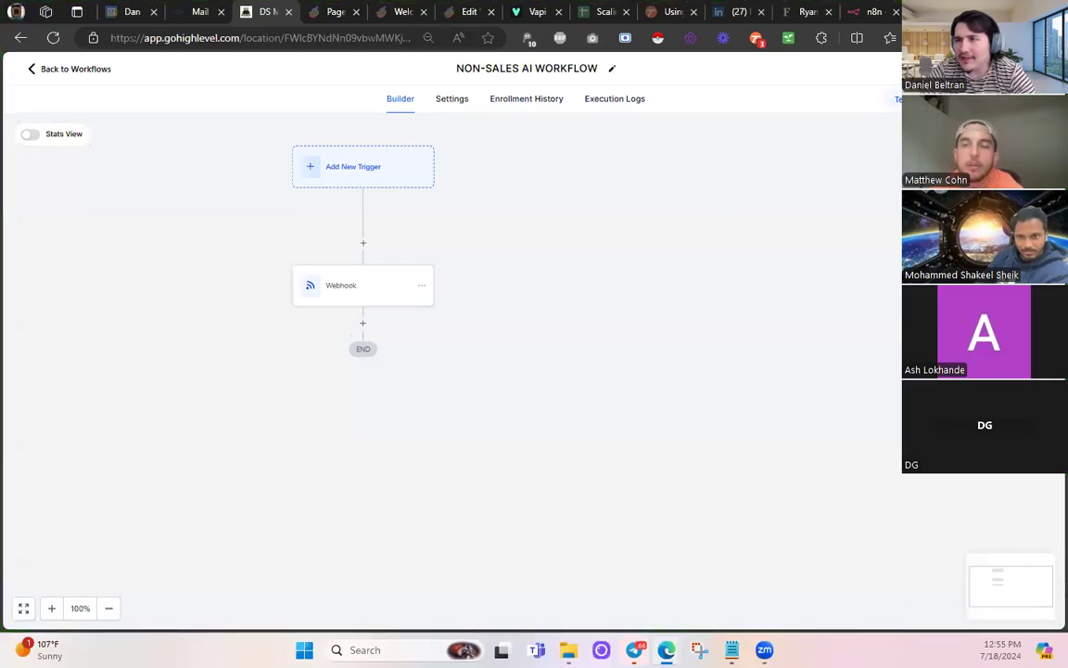
pyautogui.hotkey('alt', 'Tab')
# - Copy the Webhook node's production URL
pyautogui.doubleClick(495, 357)
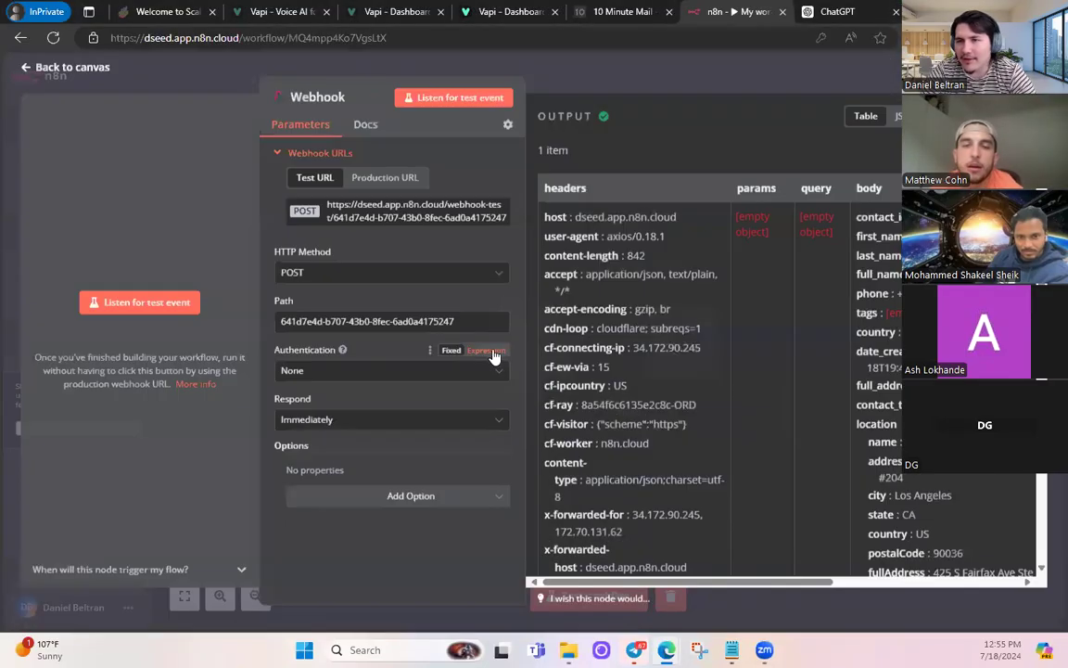
pyautogui.click(383, 178)
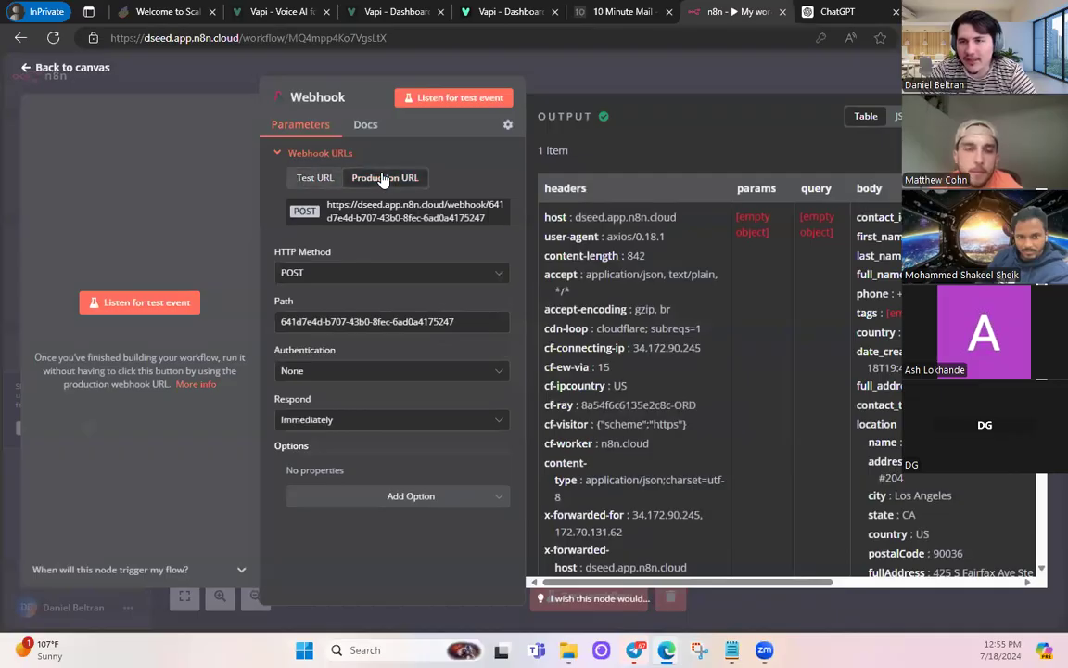
pyautogui.click(84, 70)
pyautogui.doubleClick(492, 334)
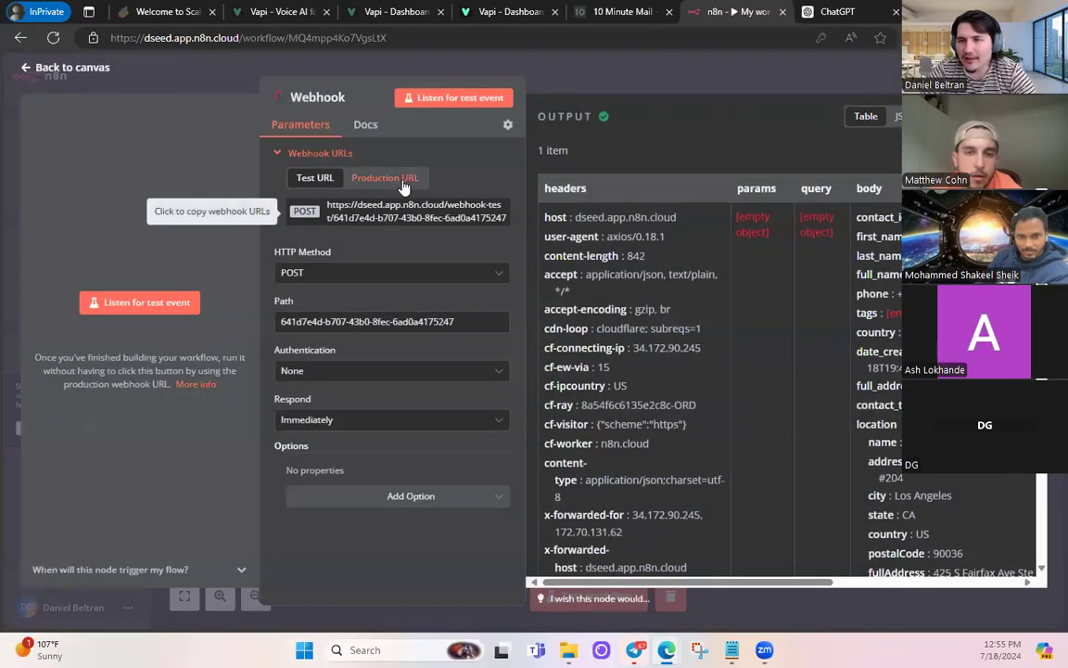
pyautogui.click(403, 178)
pyautogui.click(399, 212)
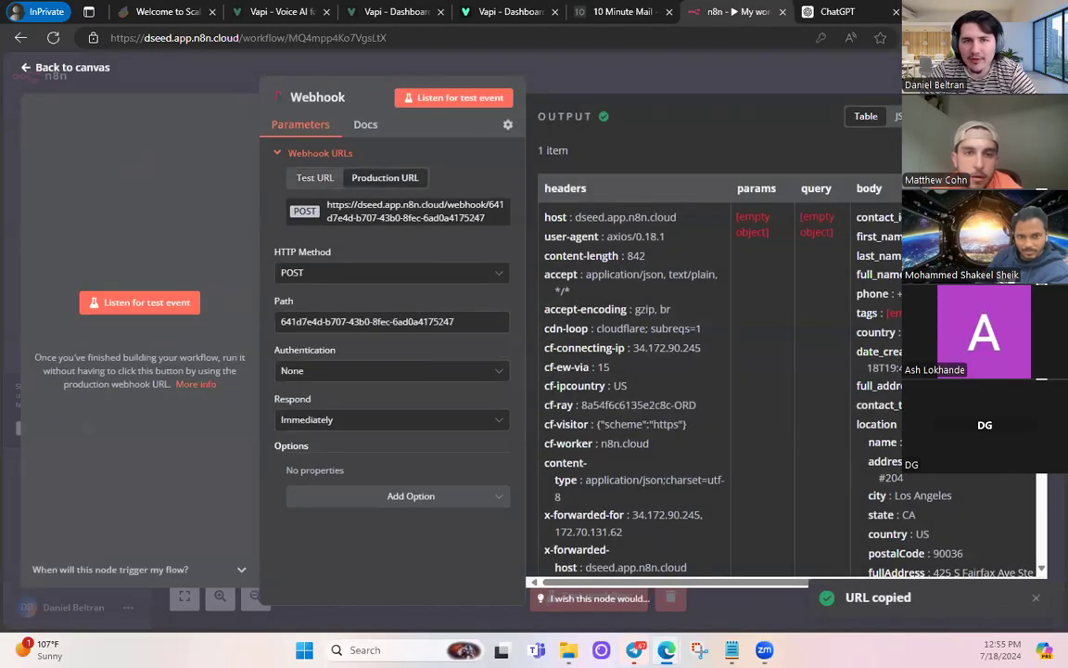
# - Replace the GoHighLevel Webhook action's test URL with the n8n production URL and save it
pyautogui.hotkey('alt', 'Tab')
pyautogui.click(362, 298)
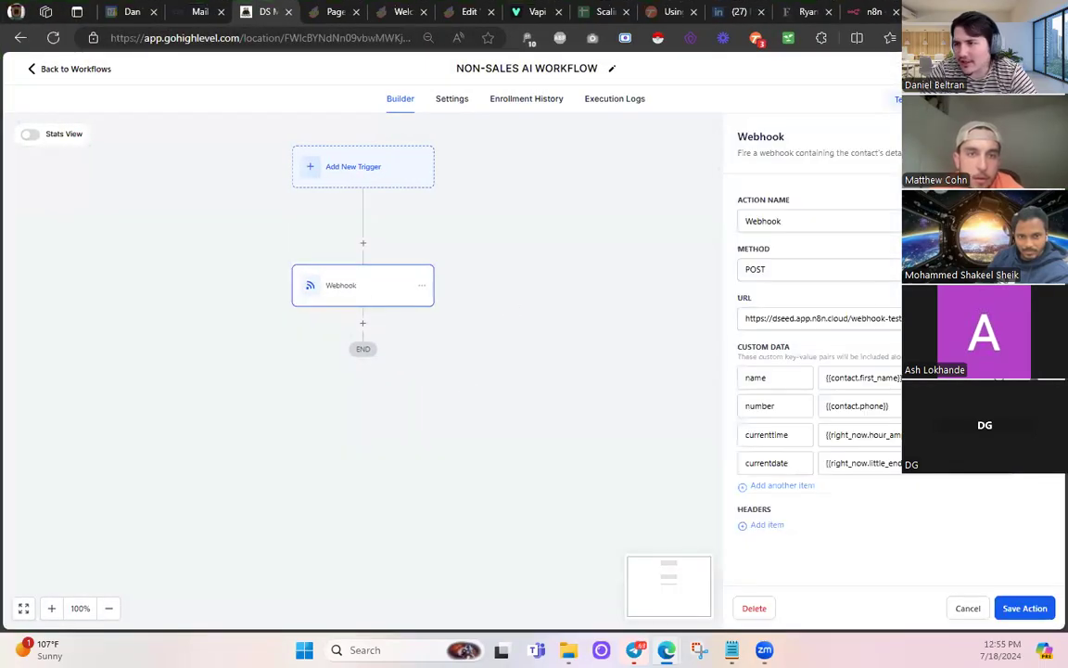
pyautogui.tripleClick(869, 318)
pyautogui.hotkey('ctrl', 'v')
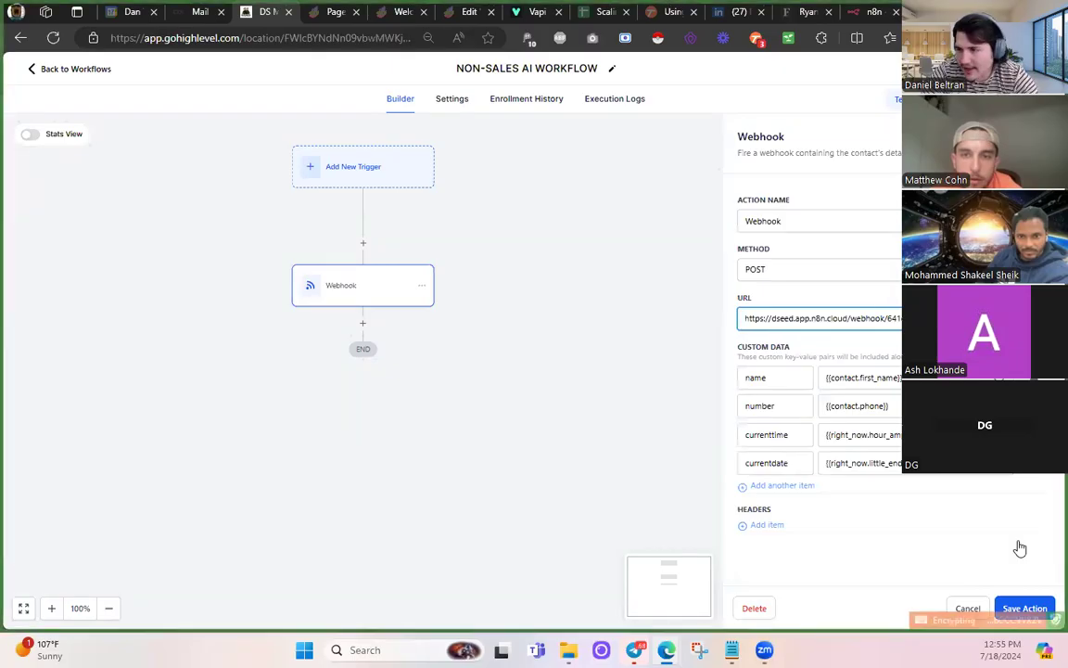
pyautogui.click(1024, 607)
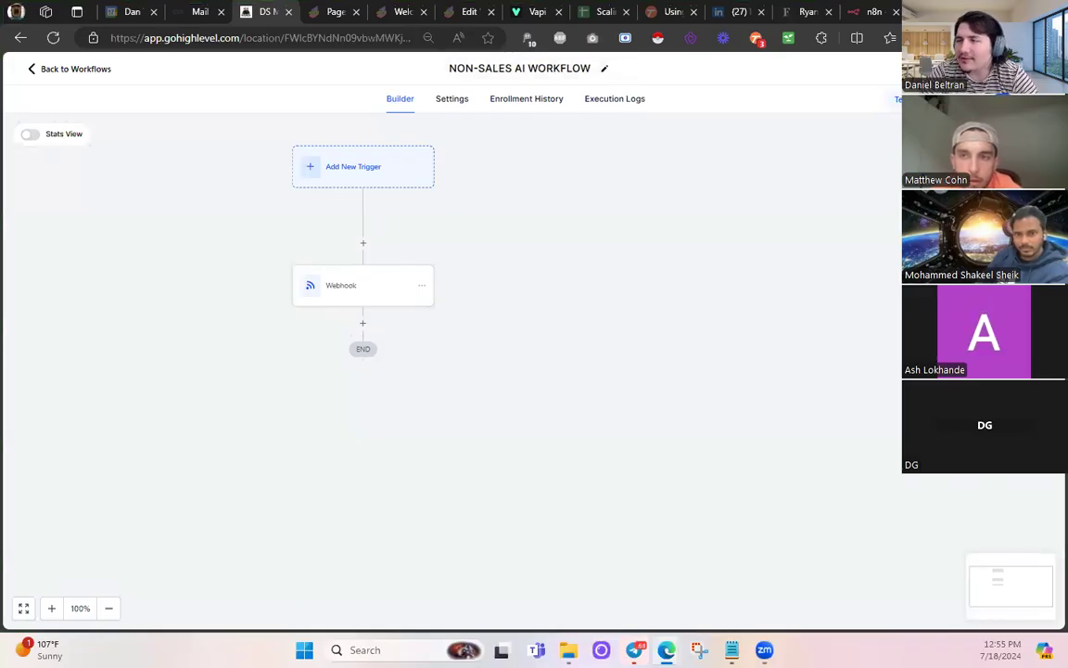
# - Switch the n8n workflow to Active
pyautogui.hotkey('alt', 'Tab')
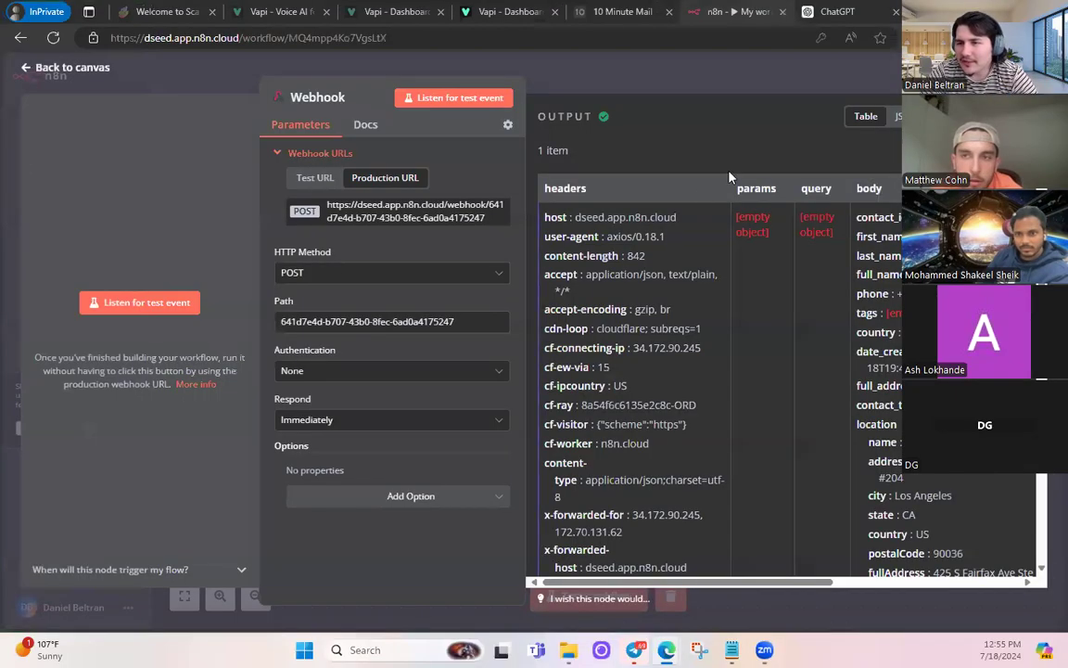
pyautogui.click(45, 67)
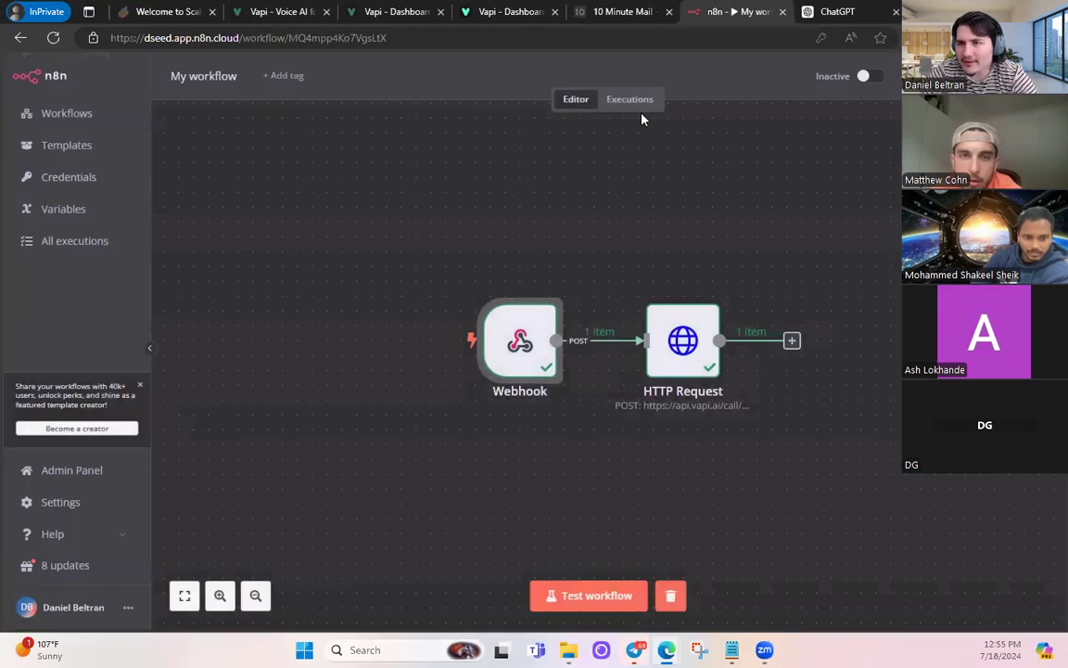
pyautogui.click(870, 77)
pyautogui.click(666, 380)
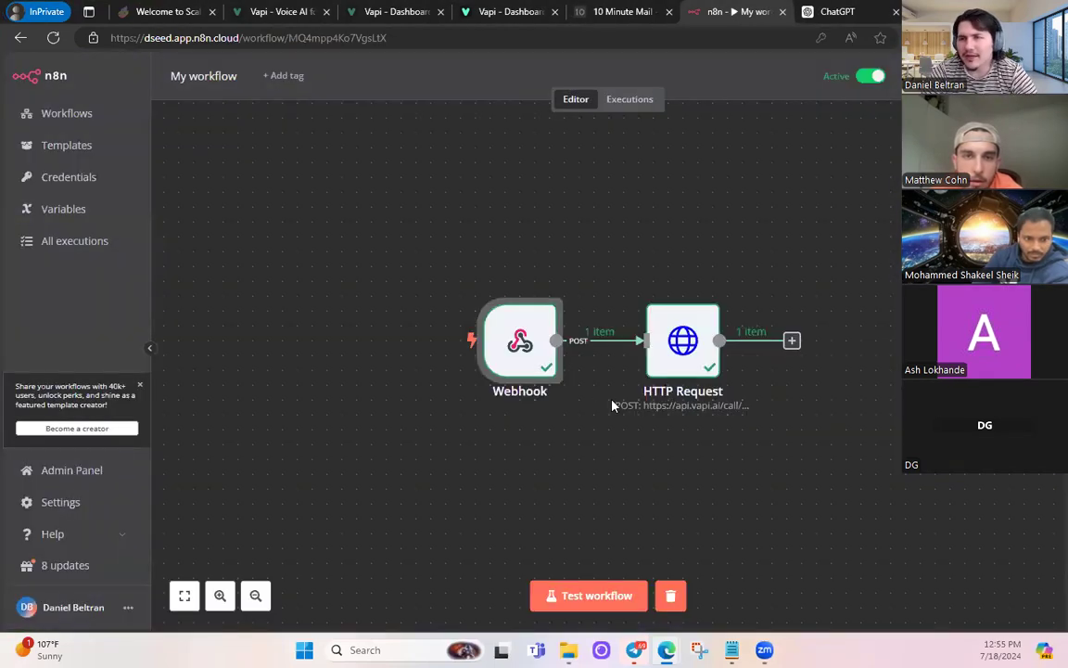
pyautogui.hotkey('alt', 'Tab')
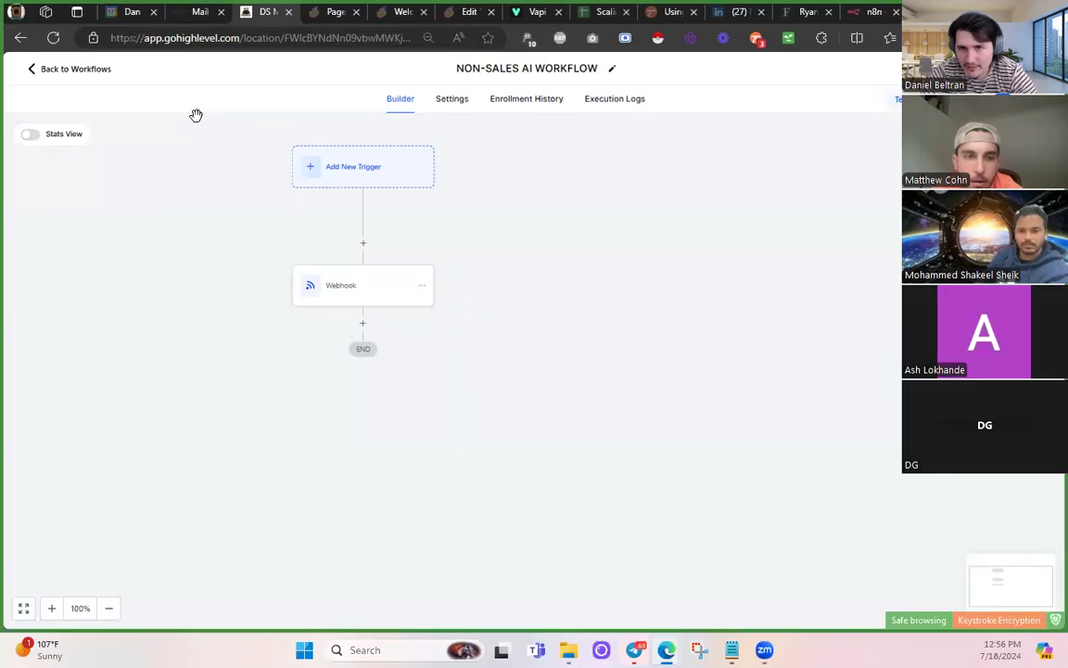
# - Filter the GoHighLevel contacts list by tag
pyautogui.click(76, 69)
pyautogui.click(19, 256)
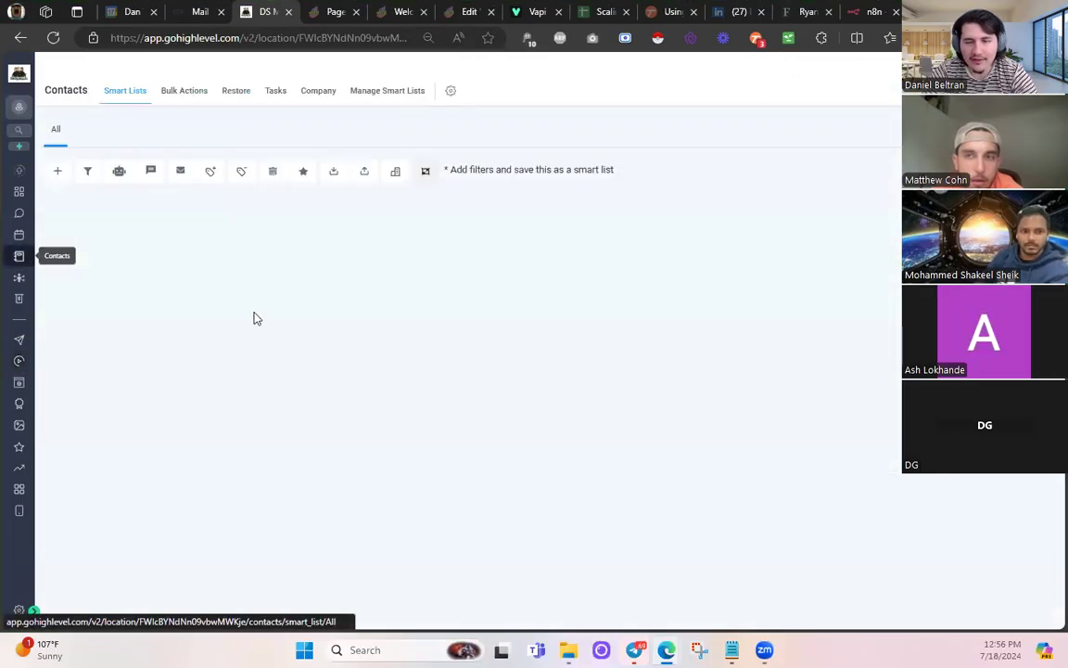
pyautogui.scroll(-5, 455, 352)
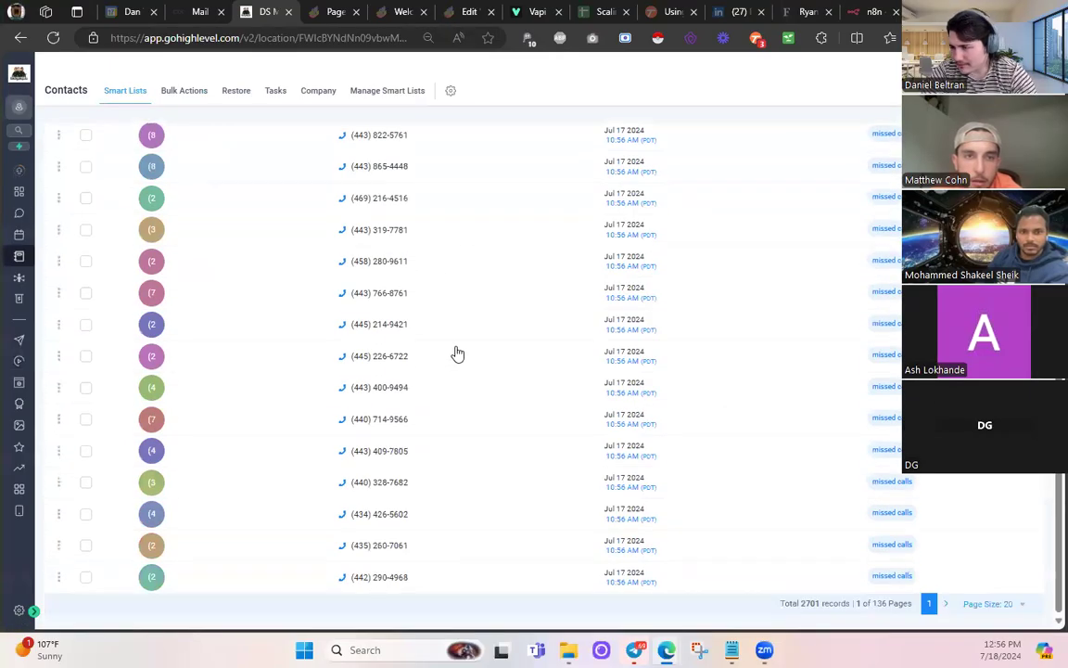
pyautogui.scroll(5, 458, 355)
pyautogui.click(1003, 172)
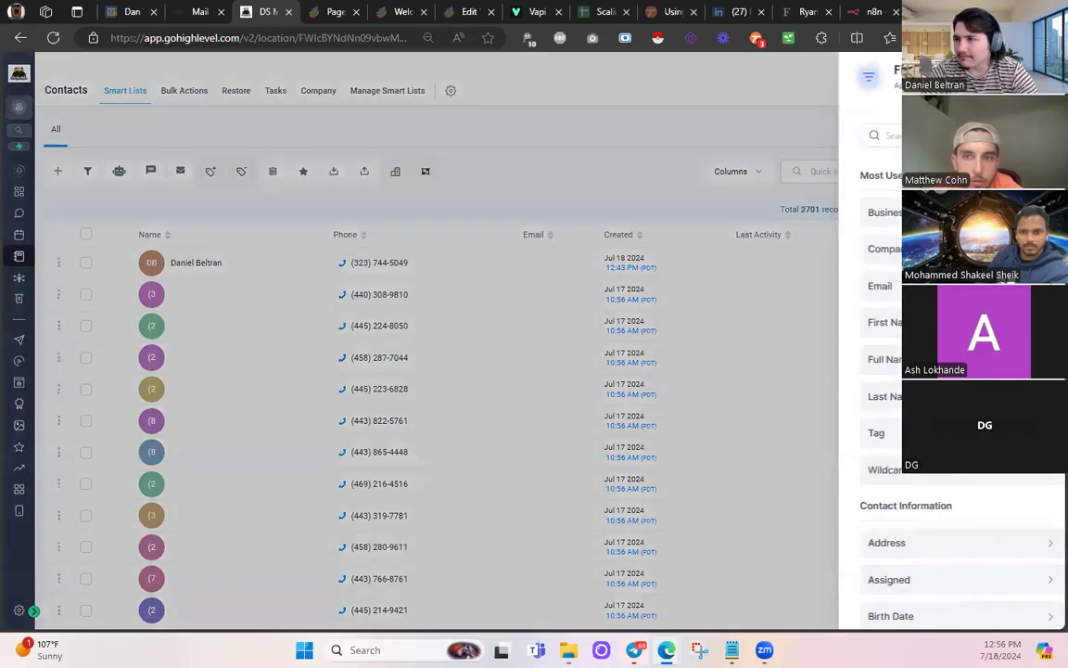
pyautogui.write('tag')
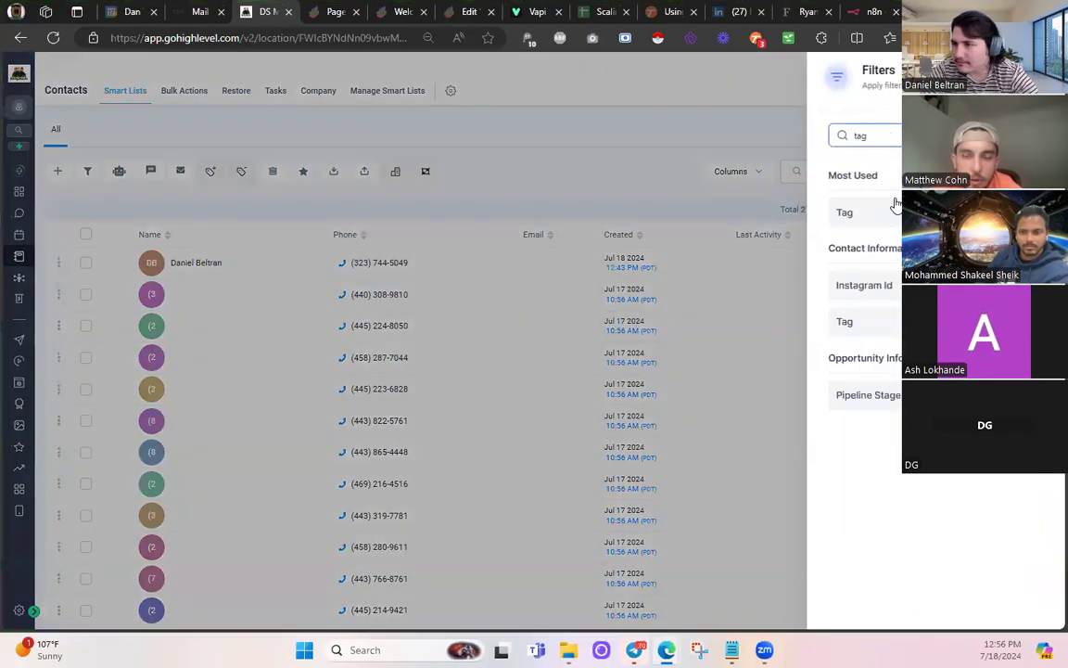
pyautogui.click(893, 210)
pyautogui.click(888, 227)
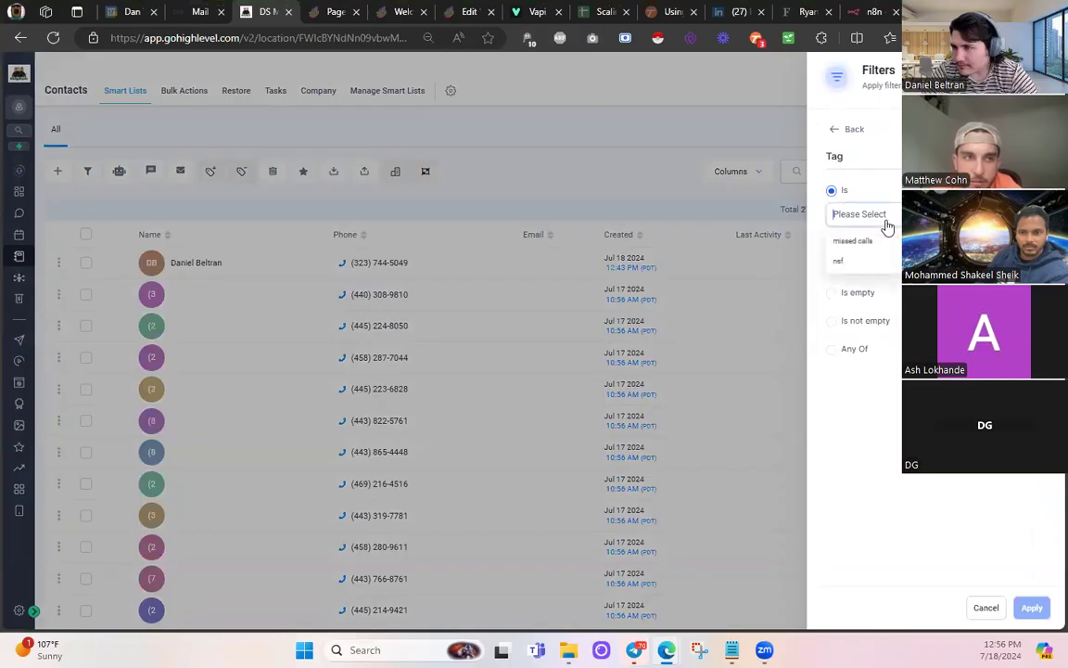
pyautogui.click(752, 237)
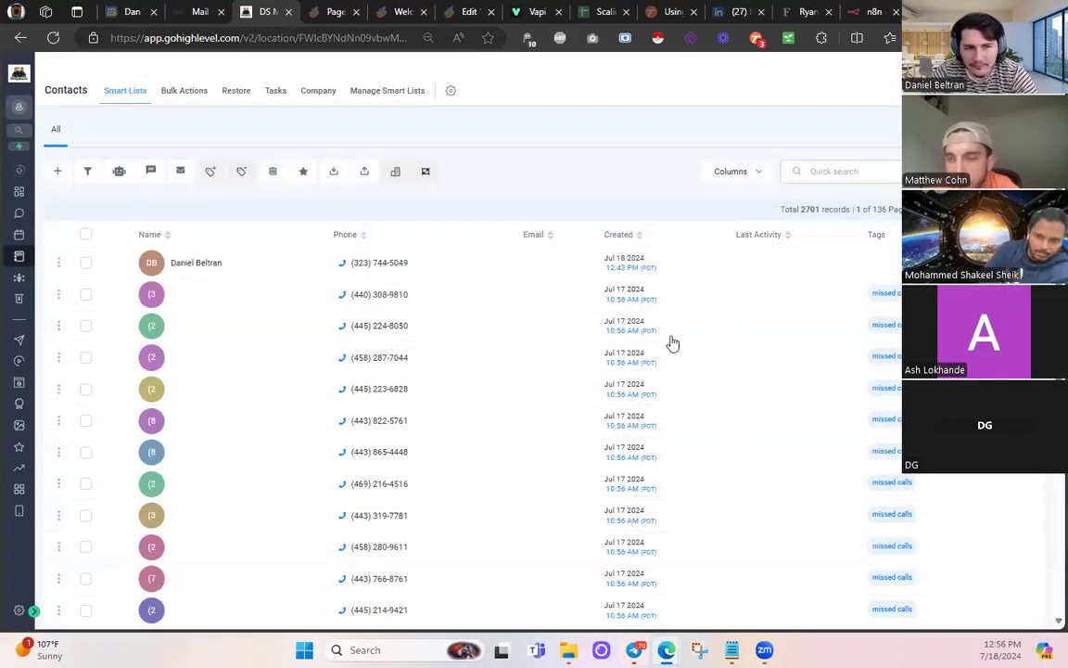
# - Select all 20 contacts and add them to the NON-SALES AI WORKFLOW automation
pyautogui.click(85, 235)
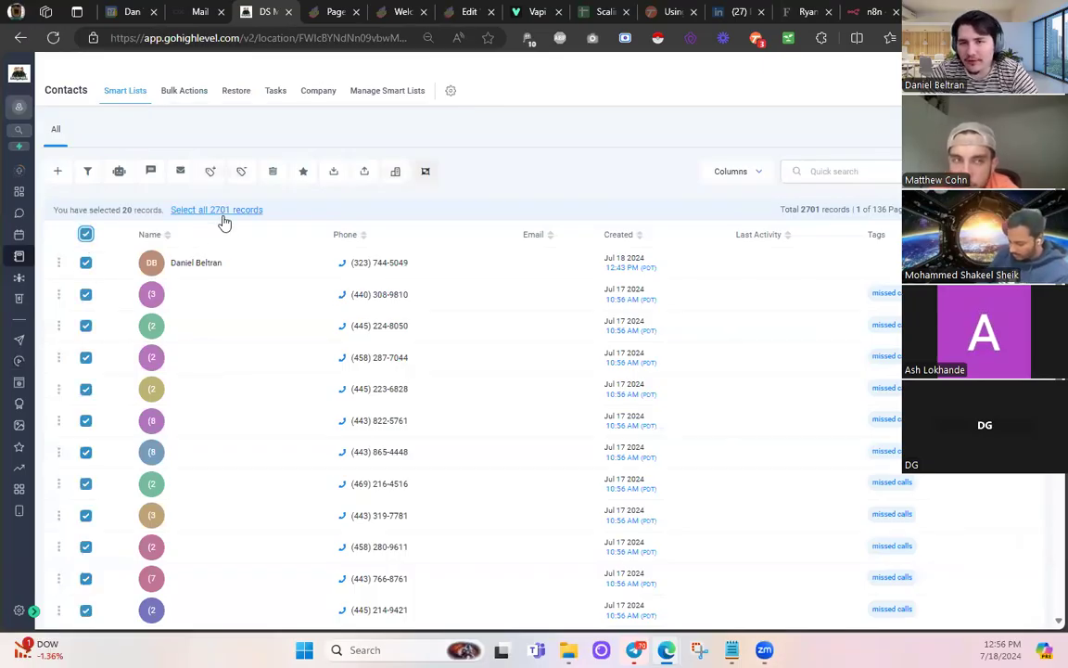
pyautogui.click(119, 174)
pyautogui.click(666, 280)
pyautogui.click(375, 221)
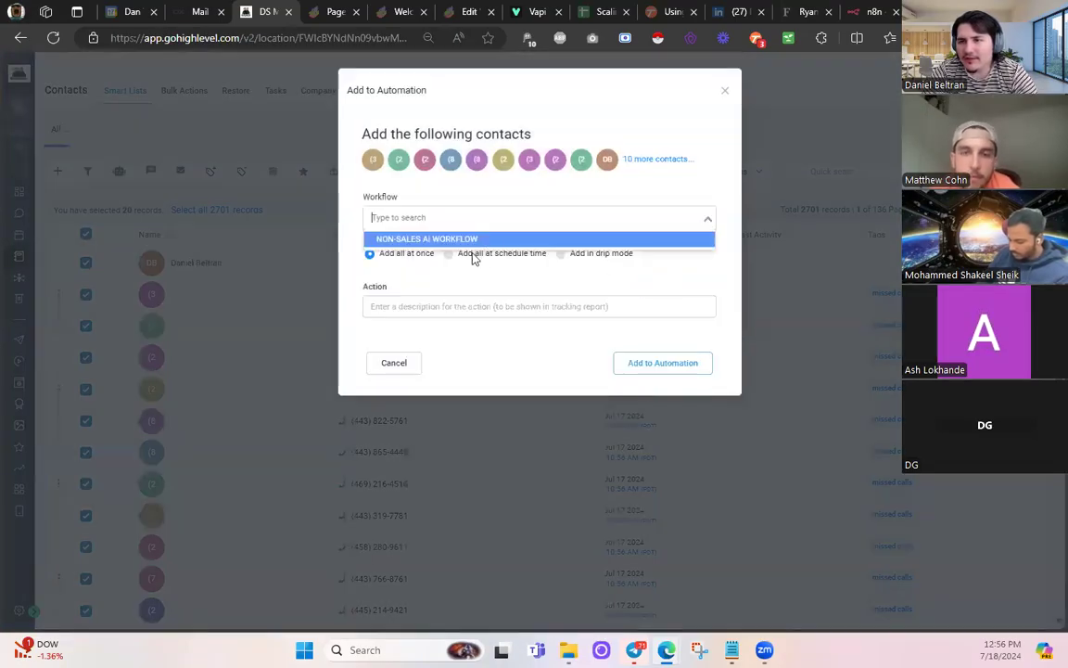
pyautogui.click(410, 239)
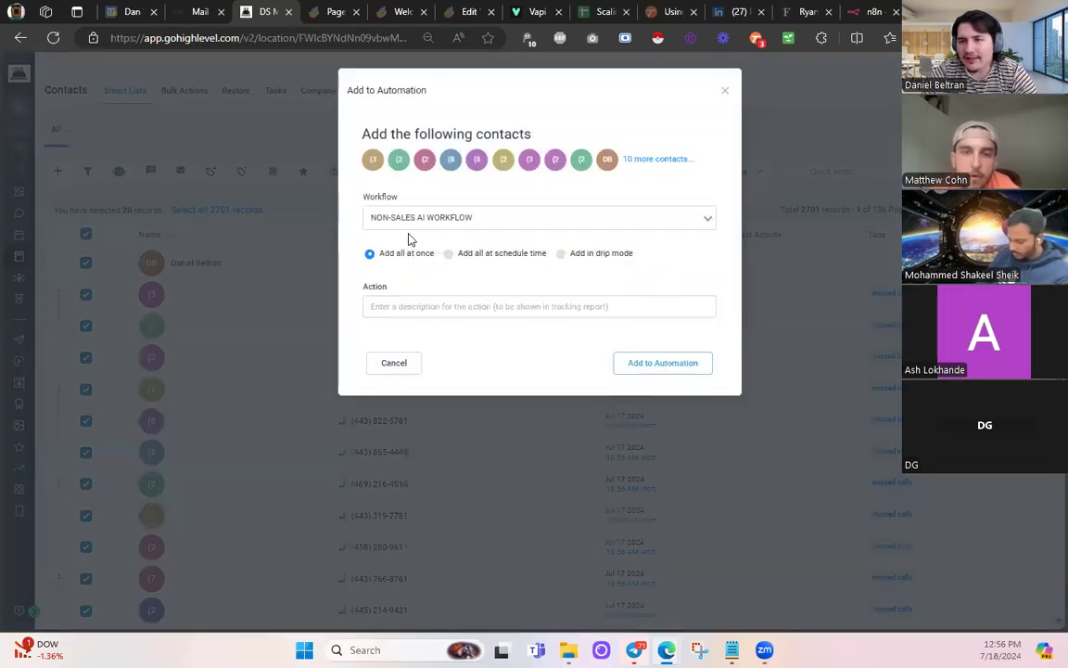
# - Choose drip mode with action name 'add', starting Jul 18, 2024 at 12:57 PM
pyautogui.click(562, 256)
pyautogui.click(436, 308)
pyautogui.write('add')
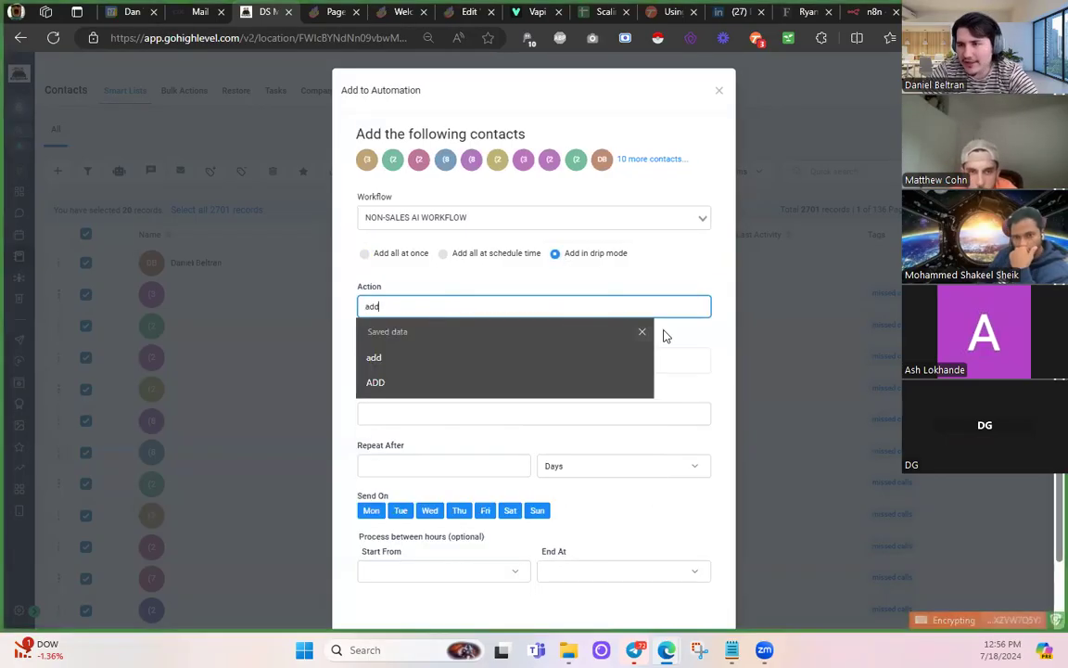
pyautogui.click(647, 365)
pyautogui.click(456, 261)
pyautogui.scroll(-1, 564, 282)
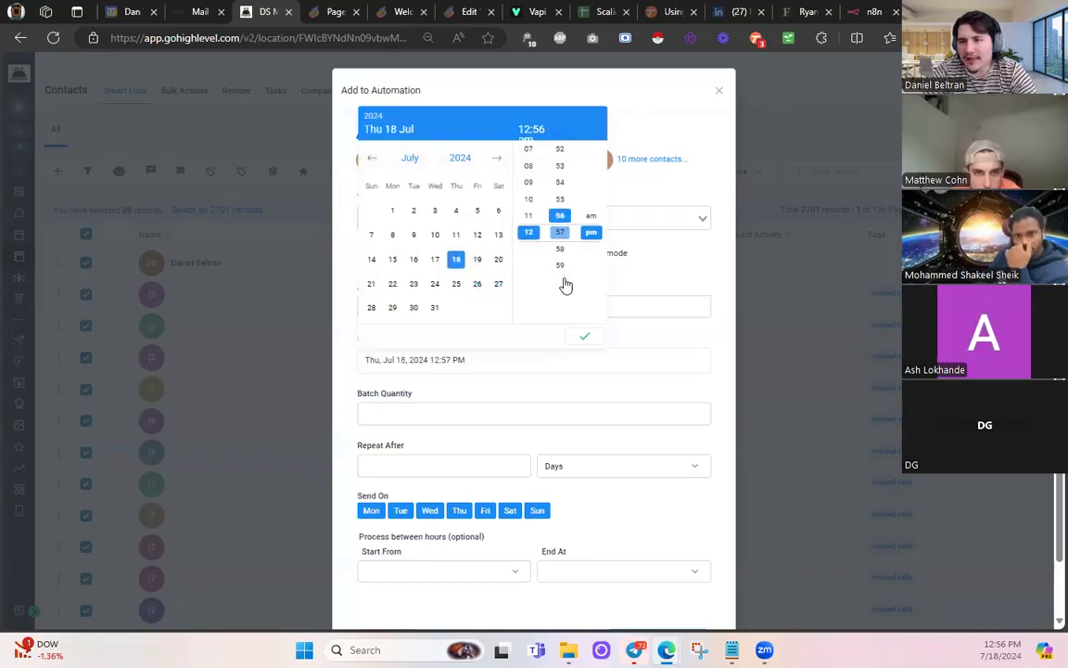
pyautogui.click(585, 336)
# - Set batch quantity 10, repeating every 2 minutes, and finish the add-to-workflow form
pyautogui.click(405, 407)
pyautogui.write('1')
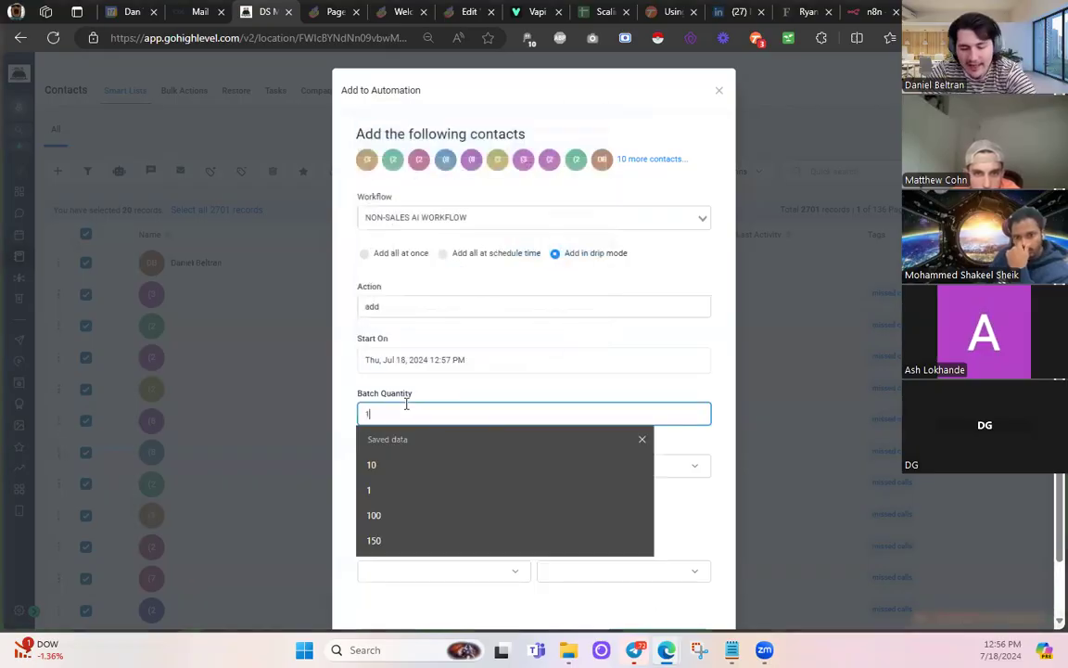
pyautogui.write('0')
pyautogui.click(684, 393)
pyautogui.click(452, 465)
pyautogui.write('2')
pyautogui.click(663, 468)
pyautogui.click(577, 527)
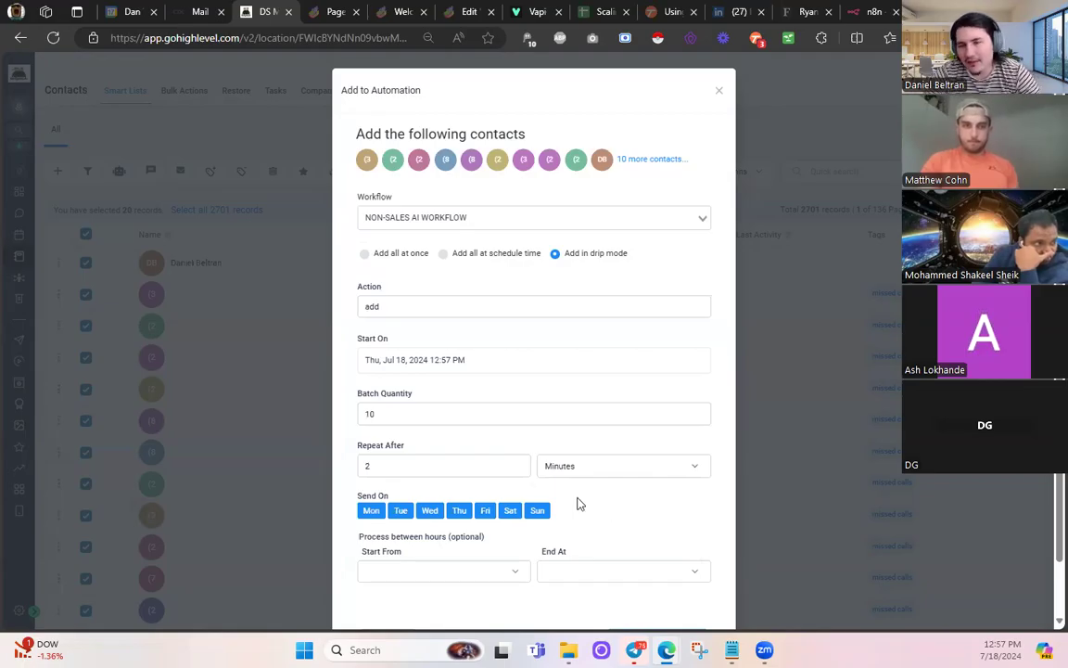
pyautogui.scroll(-1, 577, 504)
pyautogui.click(639, 582)
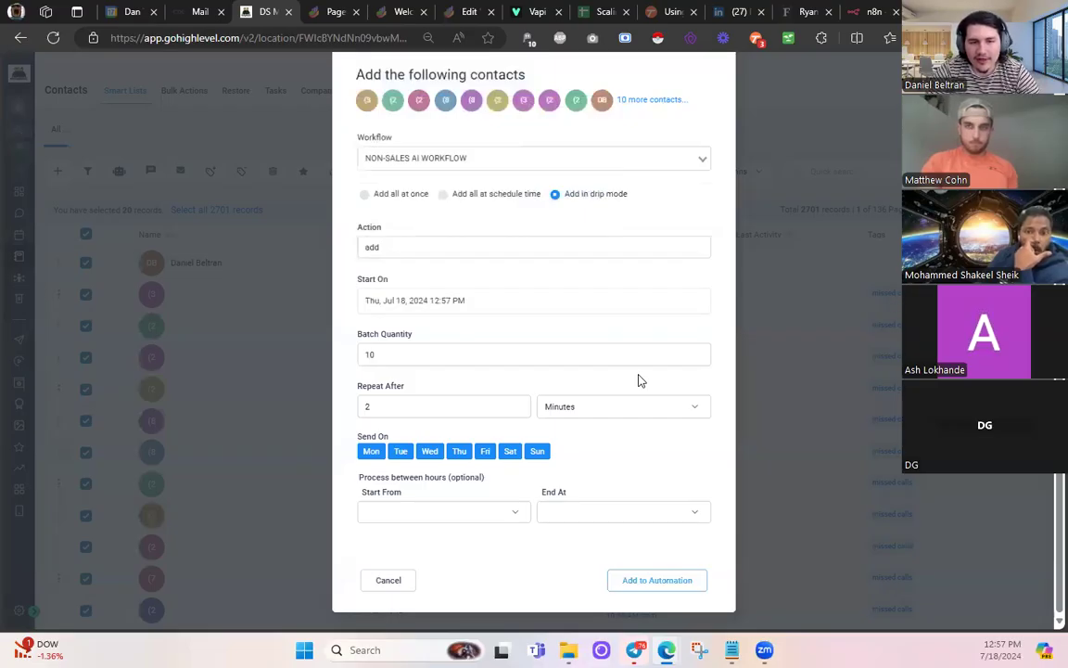
pyautogui.scroll(1, 703, 158)
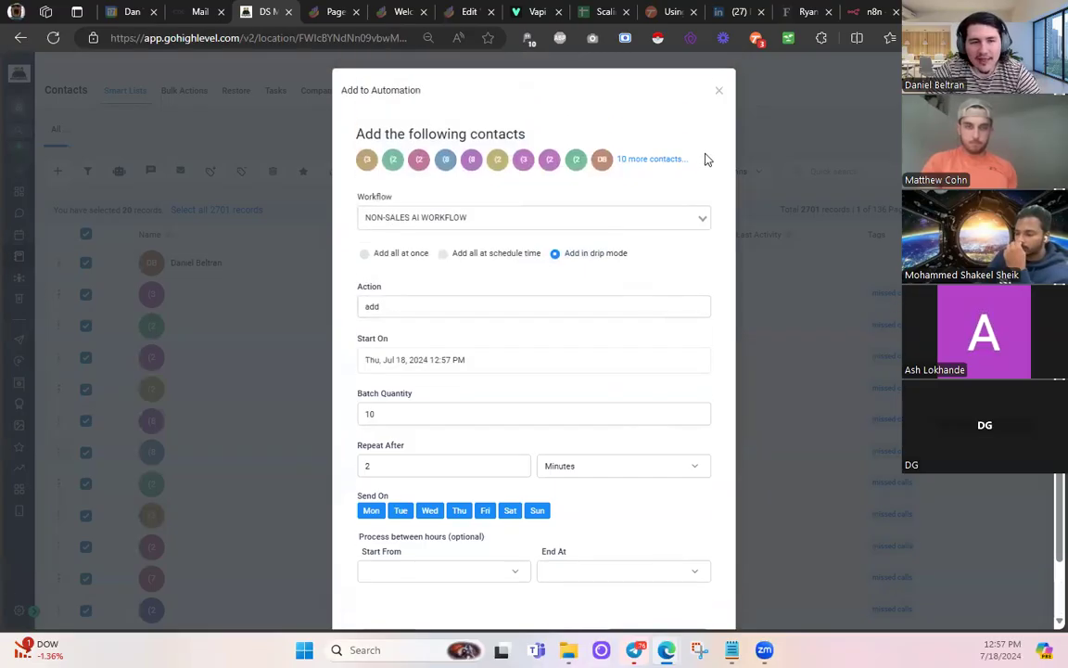
pyautogui.click(720, 92)
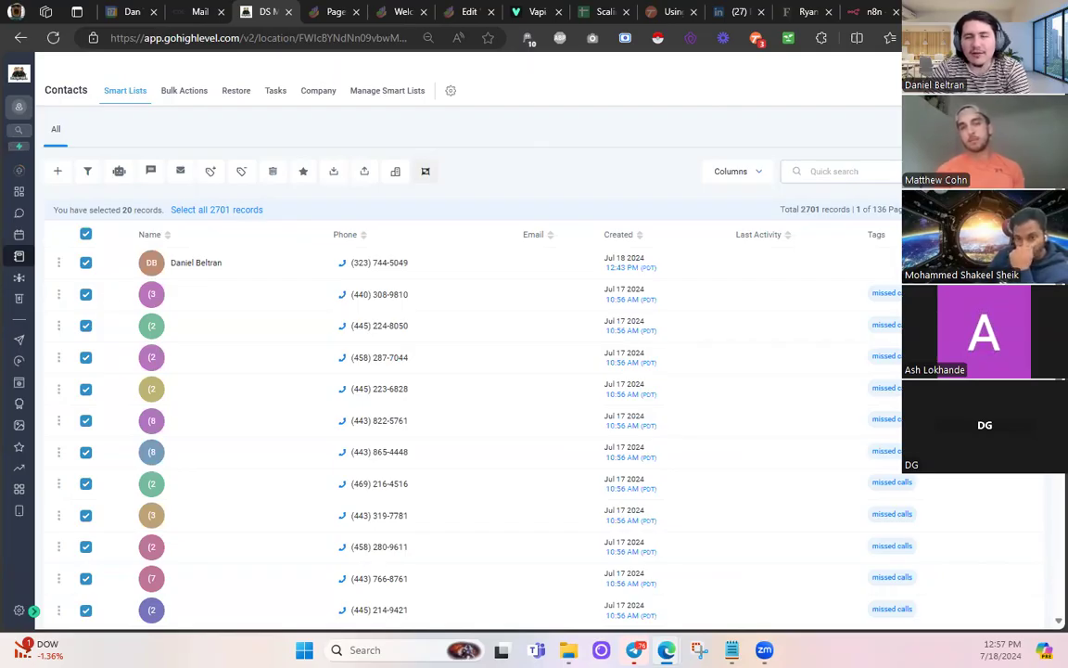
# - Check the Vapi assistant page, then return to the active n8n workflow canvas
pyautogui.click(536, 12)
pyautogui.scroll(5, 362, 297)
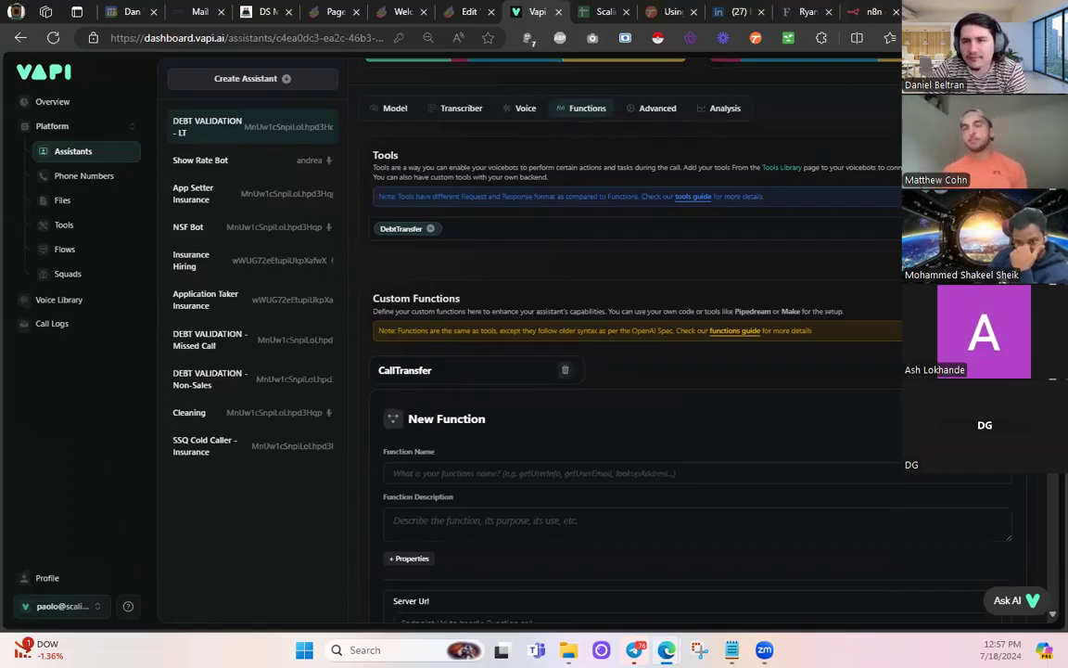
pyautogui.hotkey('alt', 'Tab')
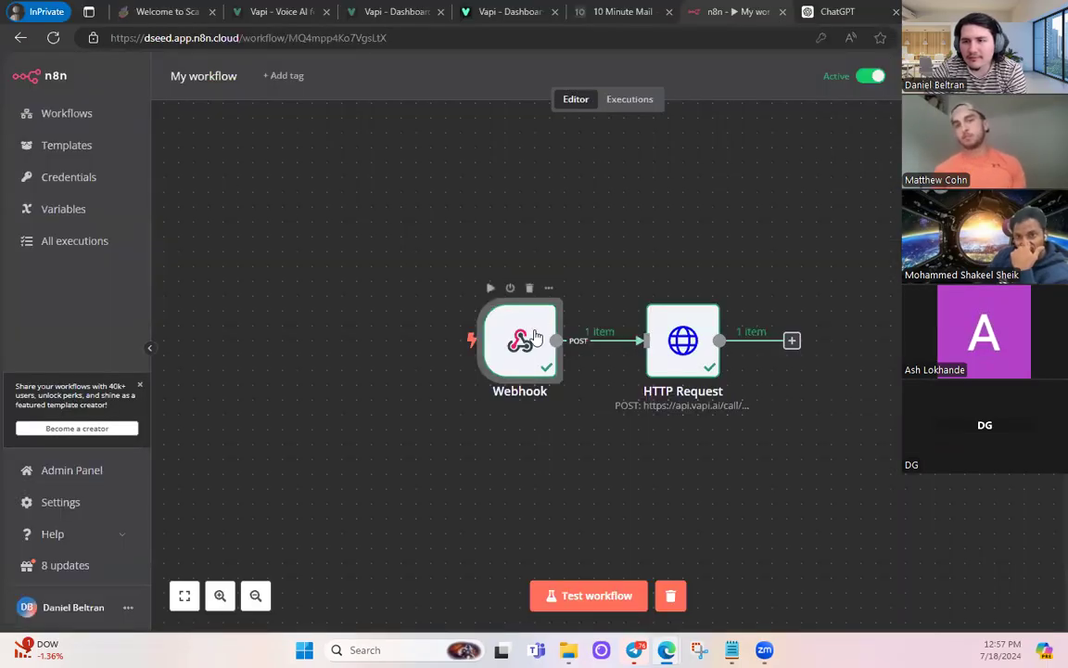